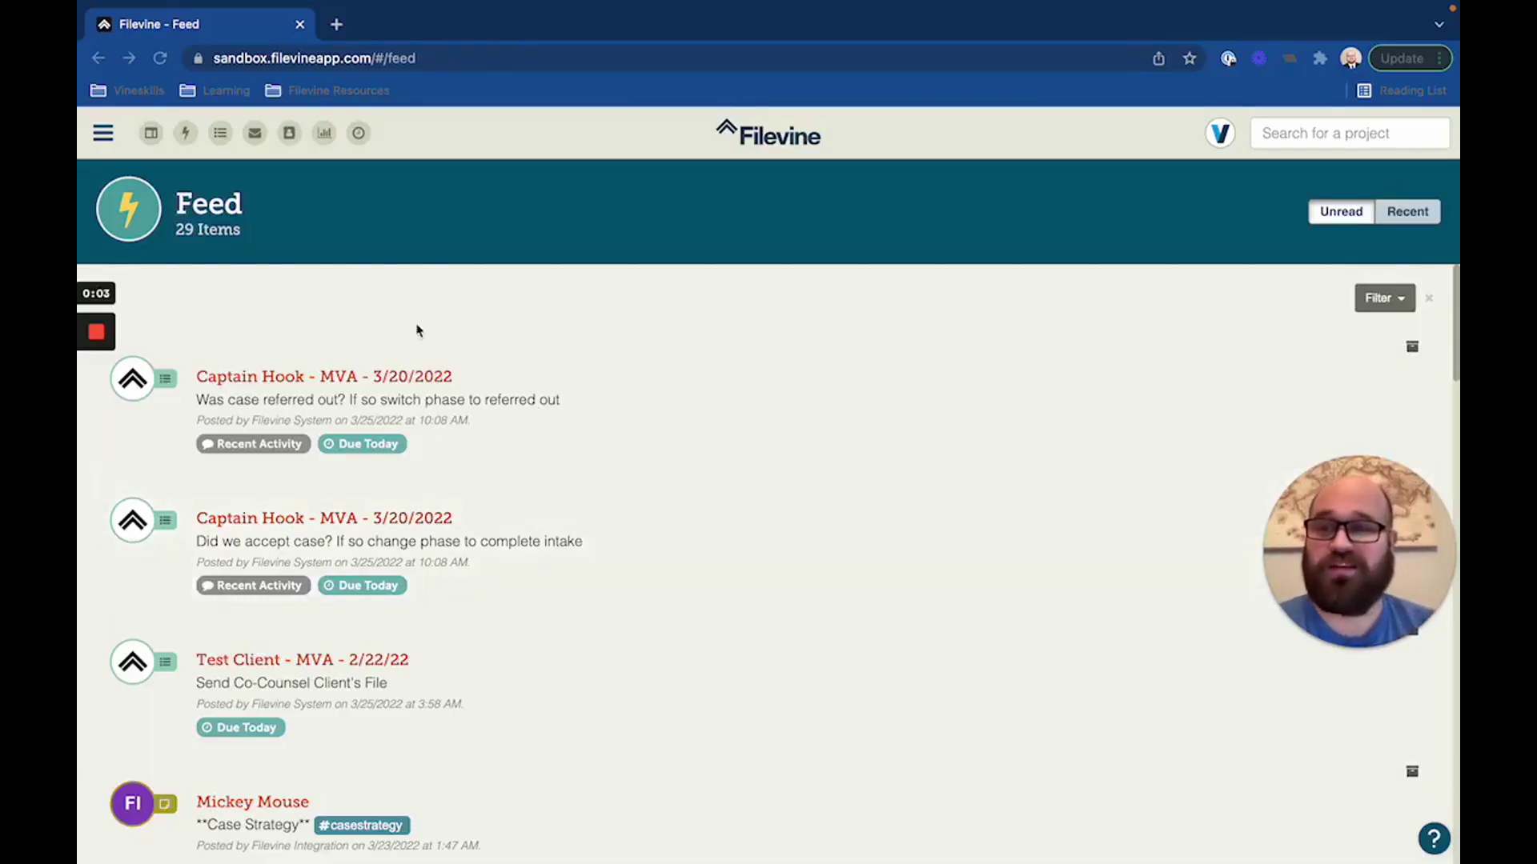
- Focus the browser and bring up the navigation menu's My Reports submenu from the Feed
left_click(126, 165)
left_click(103, 136)
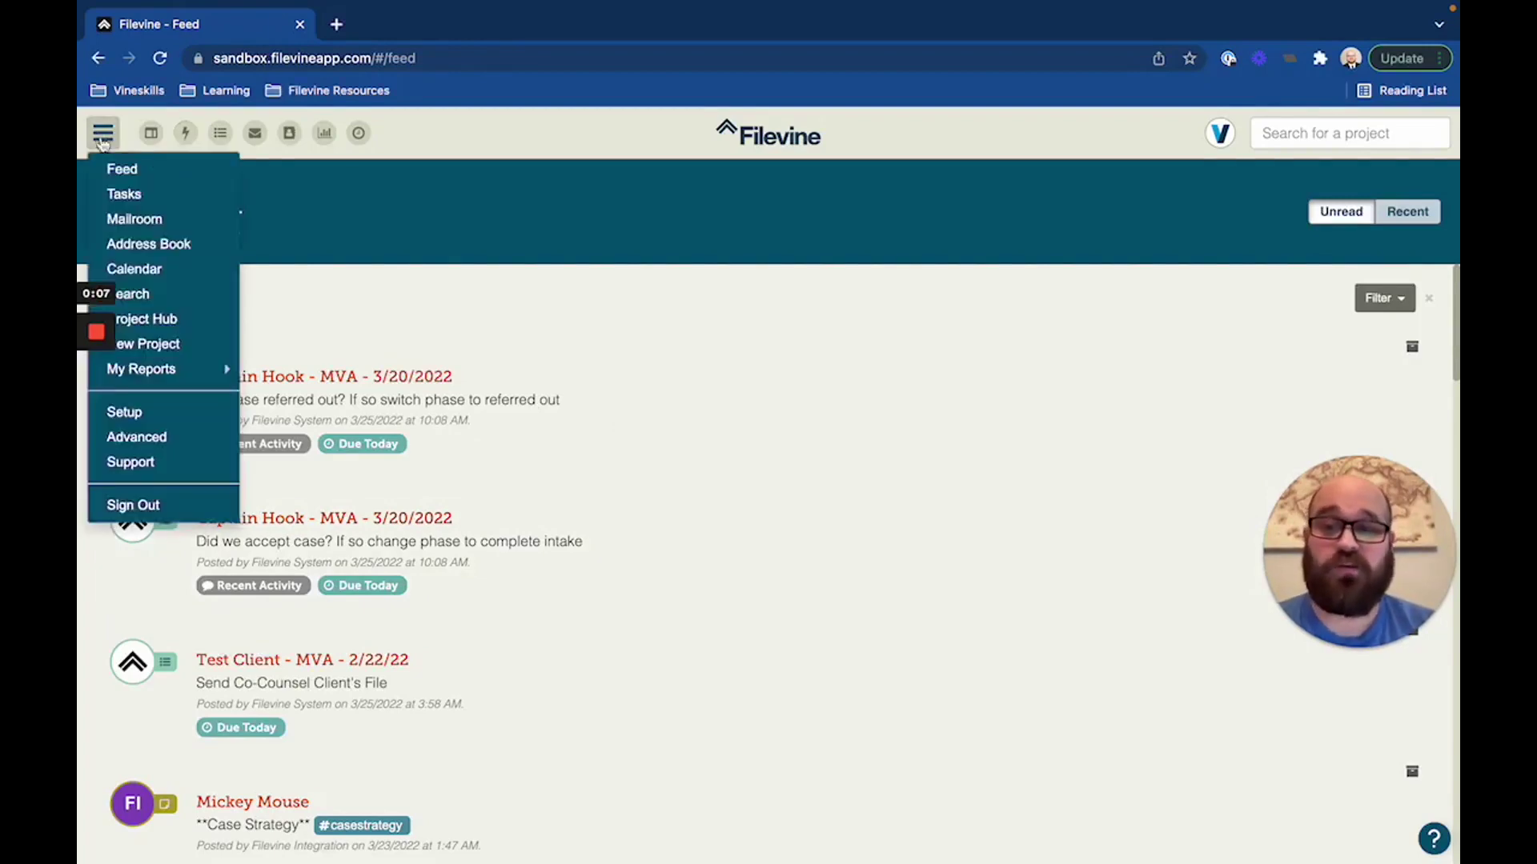
mouse_move(148, 371)
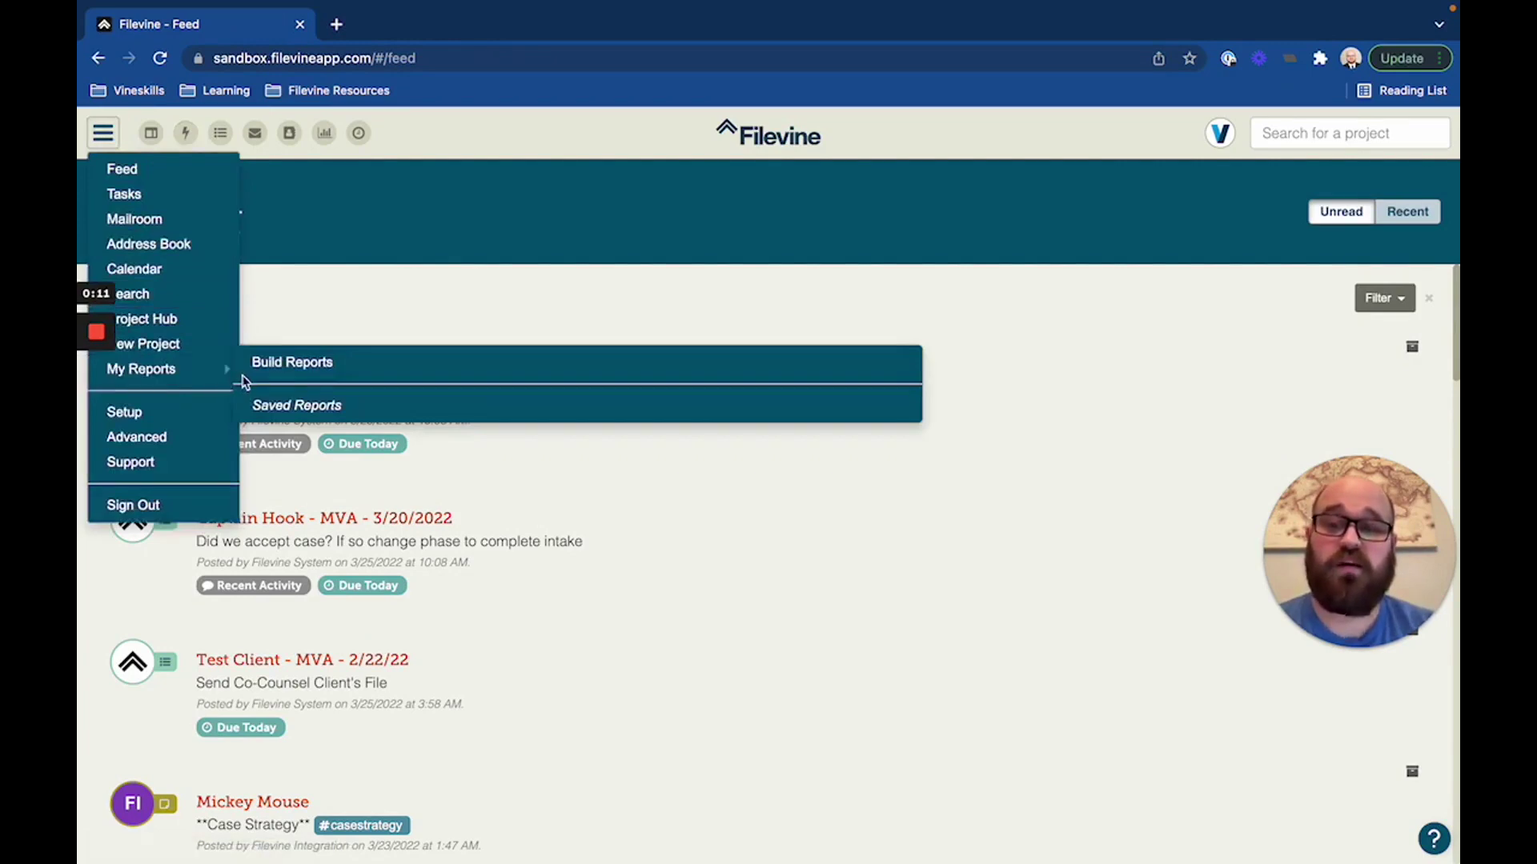
- Go to Saved Reports and load 'demo report', showing its 27 projects
left_click(307, 406)
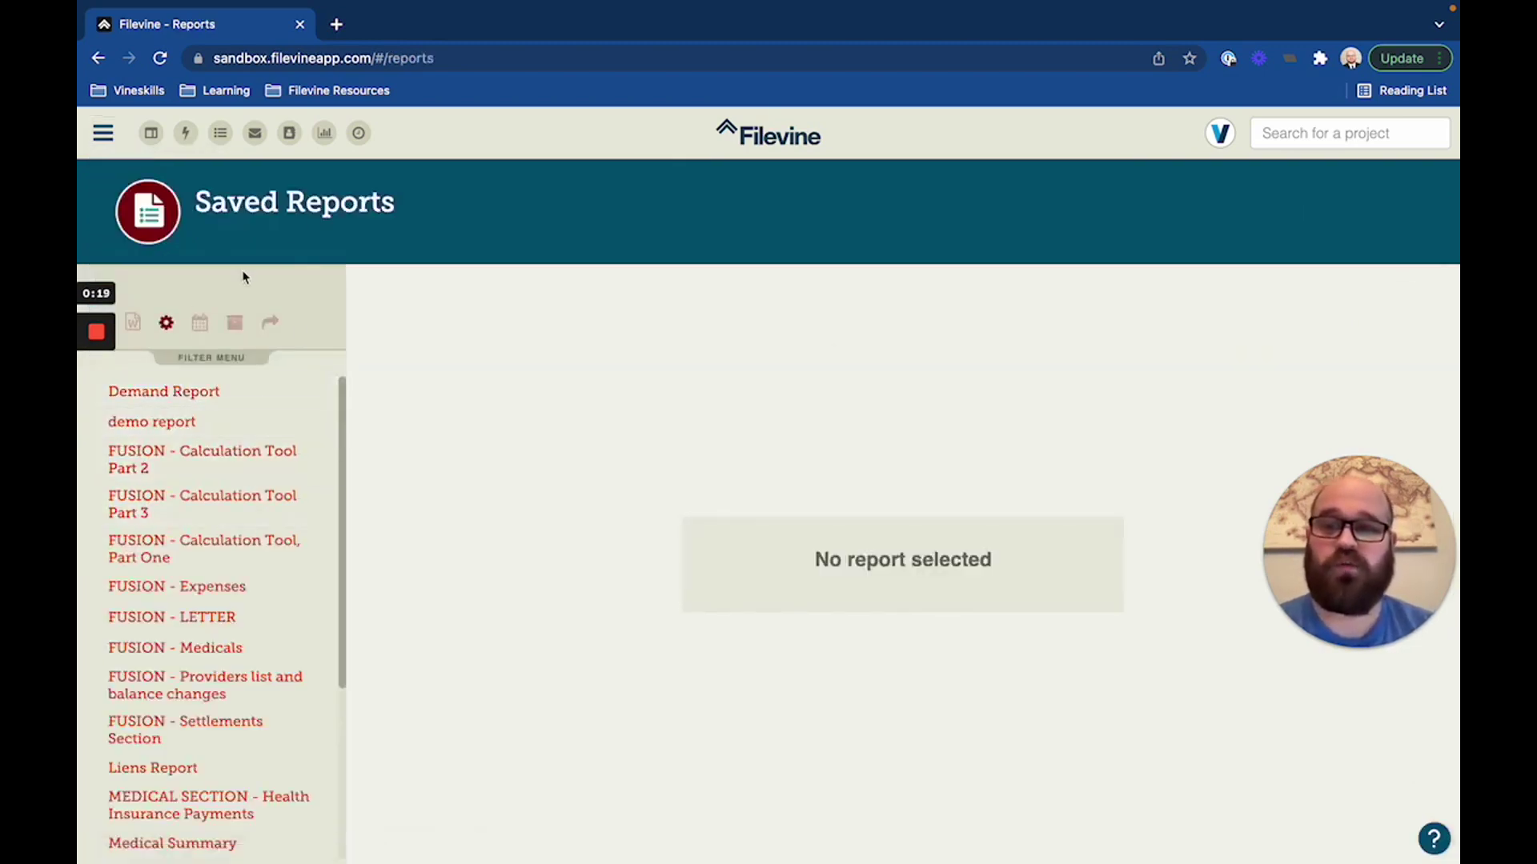
mouse_move(117, 311)
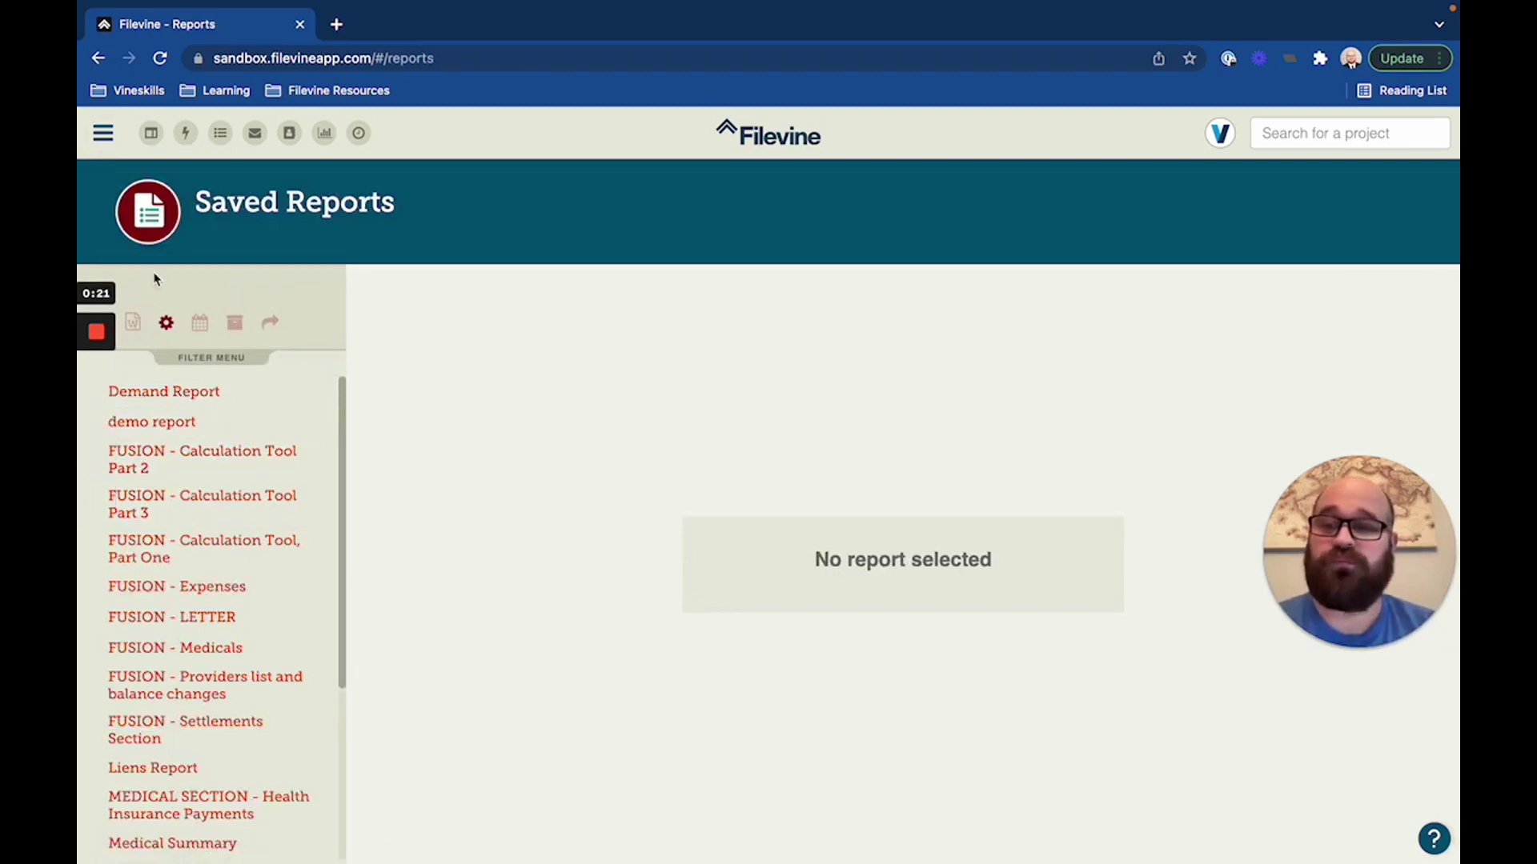
left_click(156, 424)
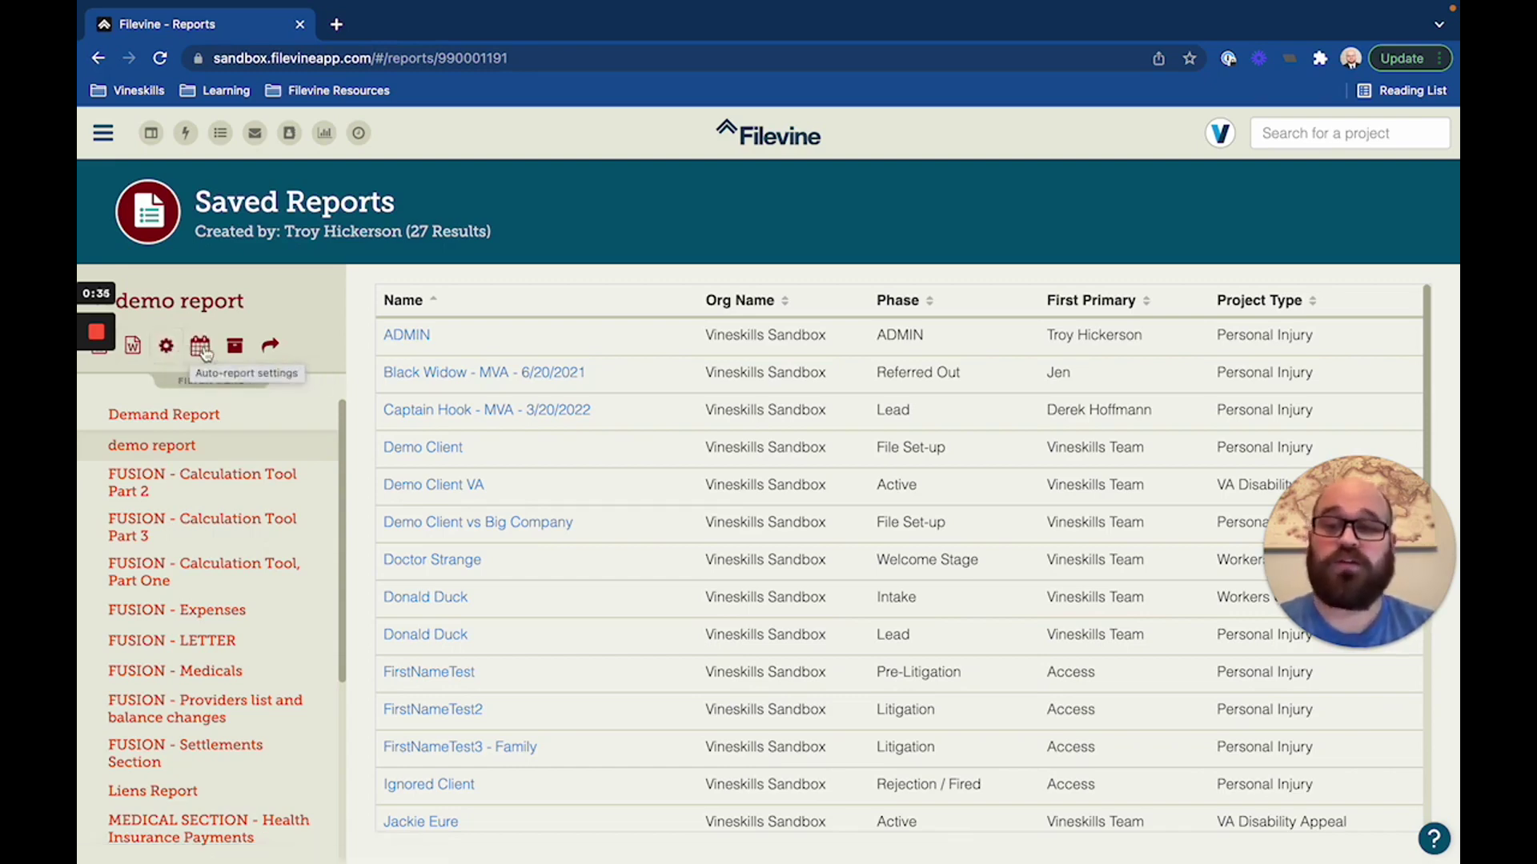
left_click(205, 352)
left_click(602, 297)
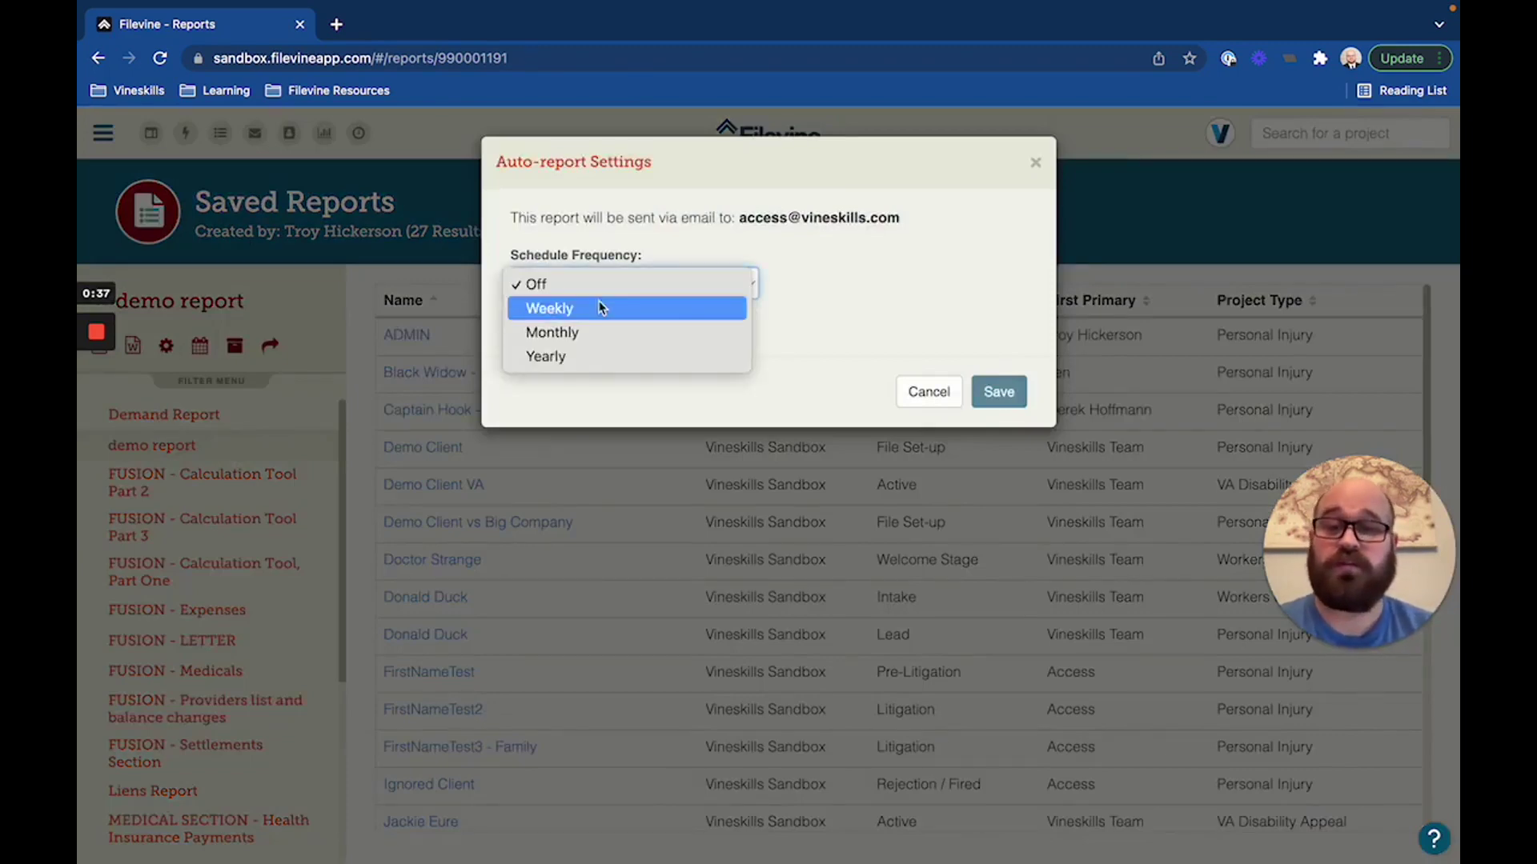
left_click(601, 306)
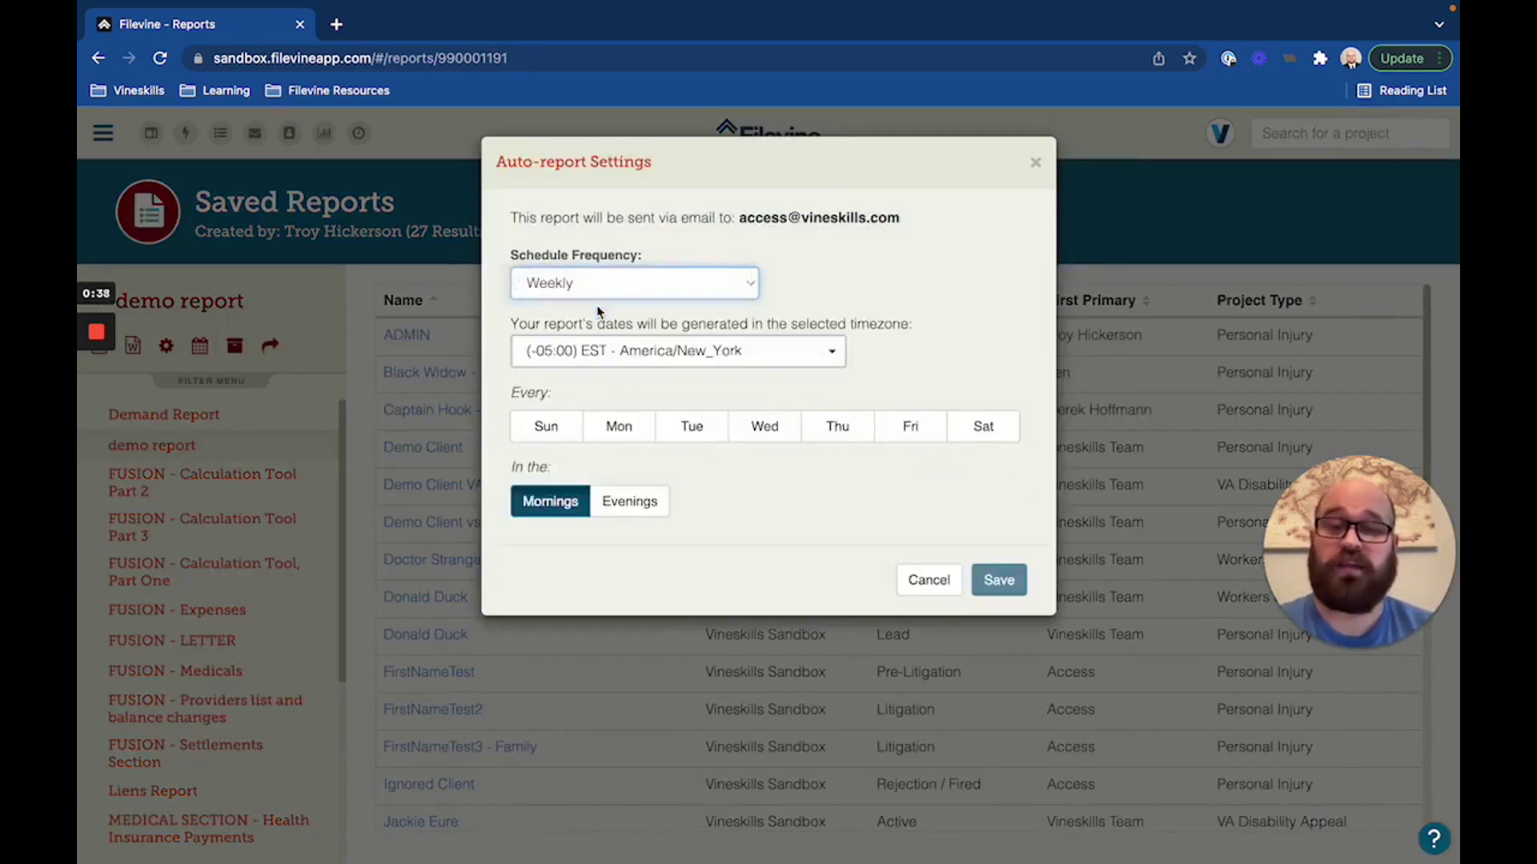
left_click(620, 425)
left_click(637, 502)
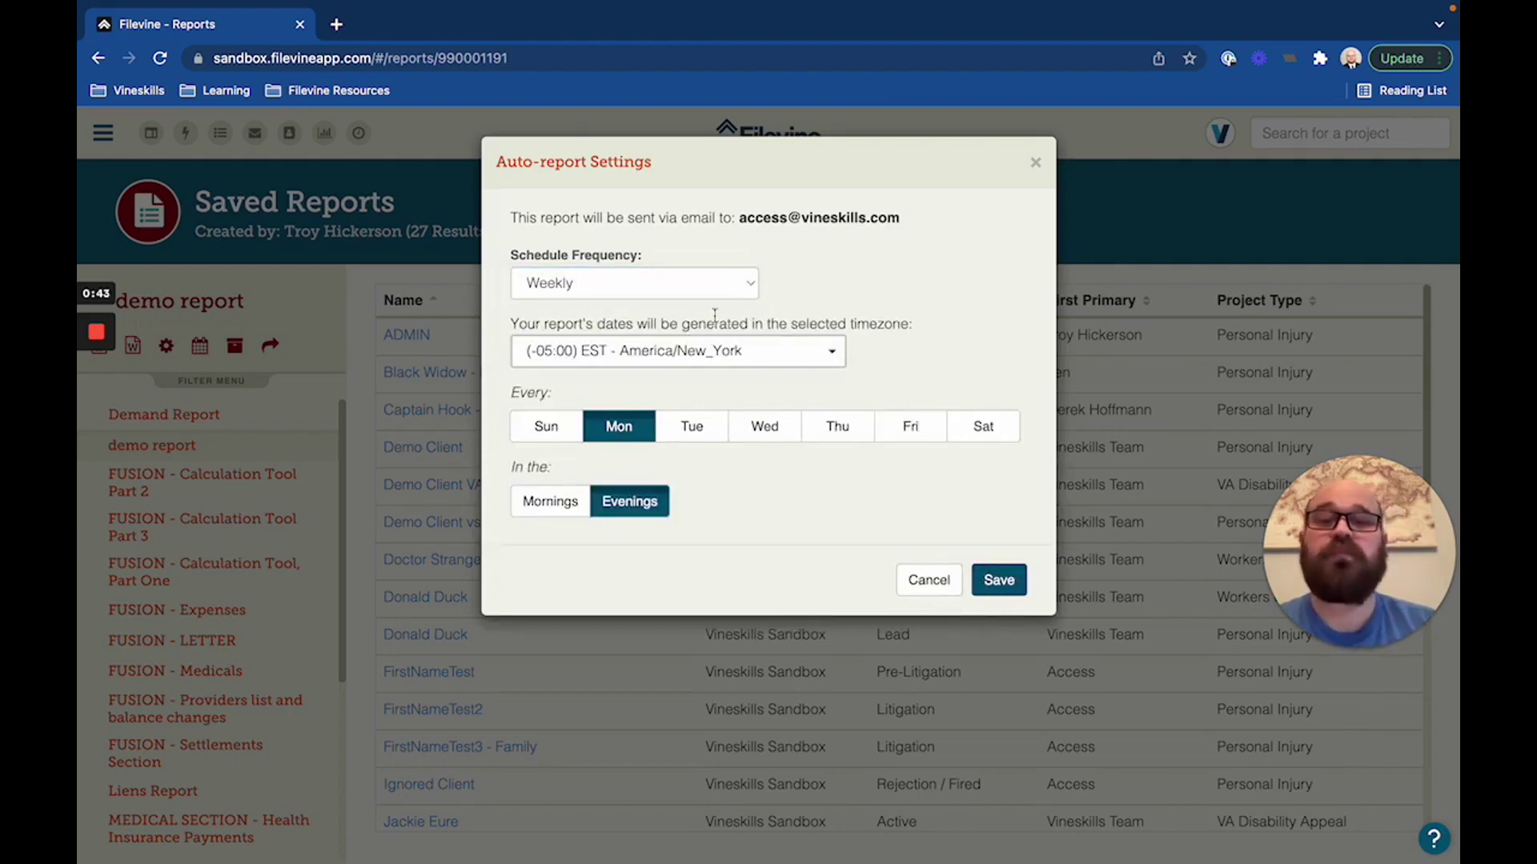
left_click(764, 426)
left_click(911, 425)
left_click(635, 284)
left_click(624, 310)
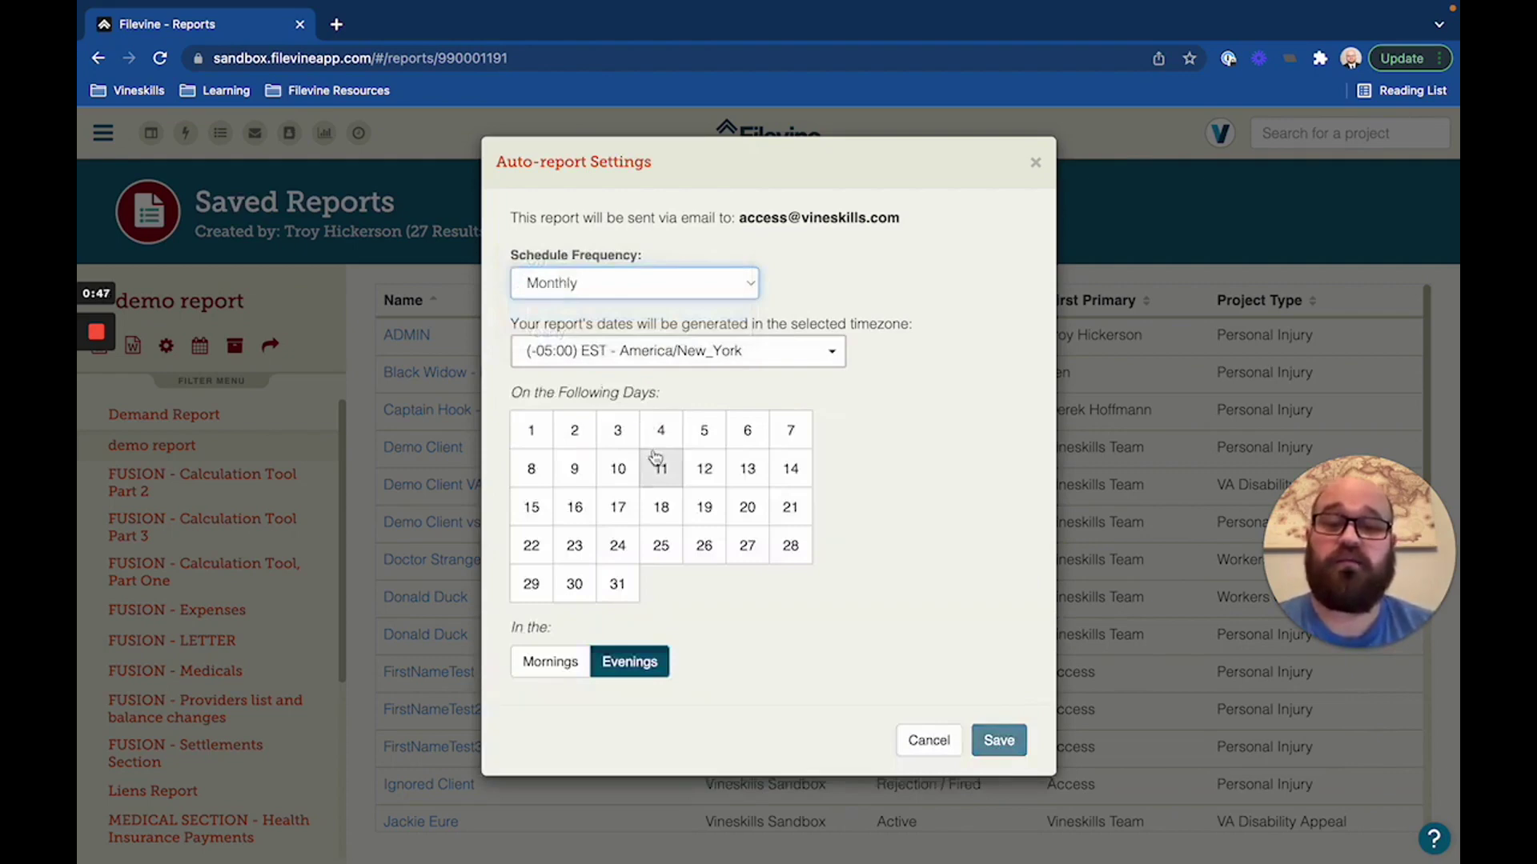
left_click(661, 468)
left_click(575, 545)
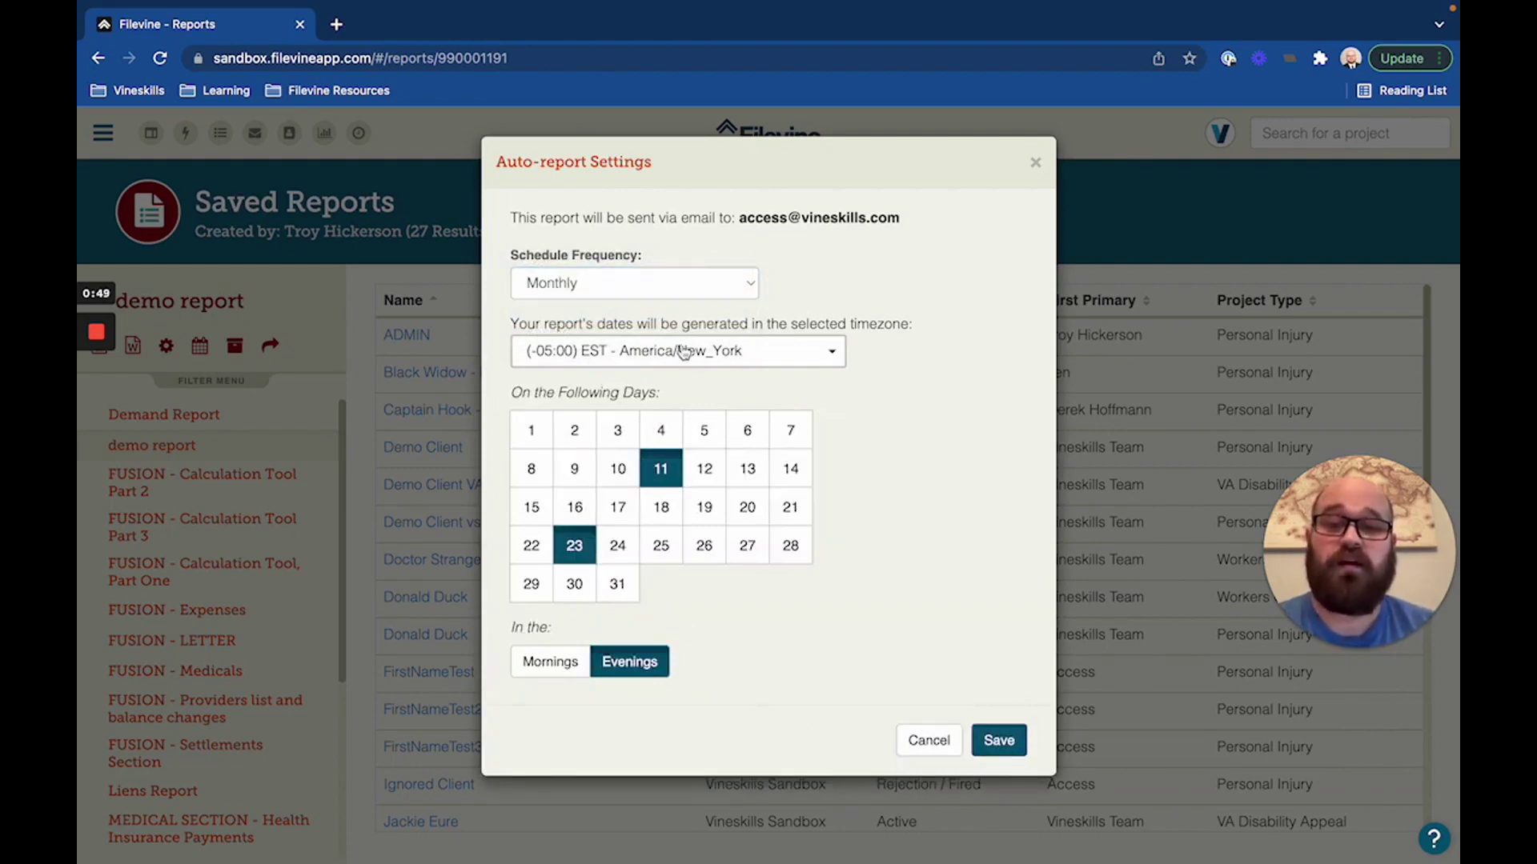
left_click(931, 741)
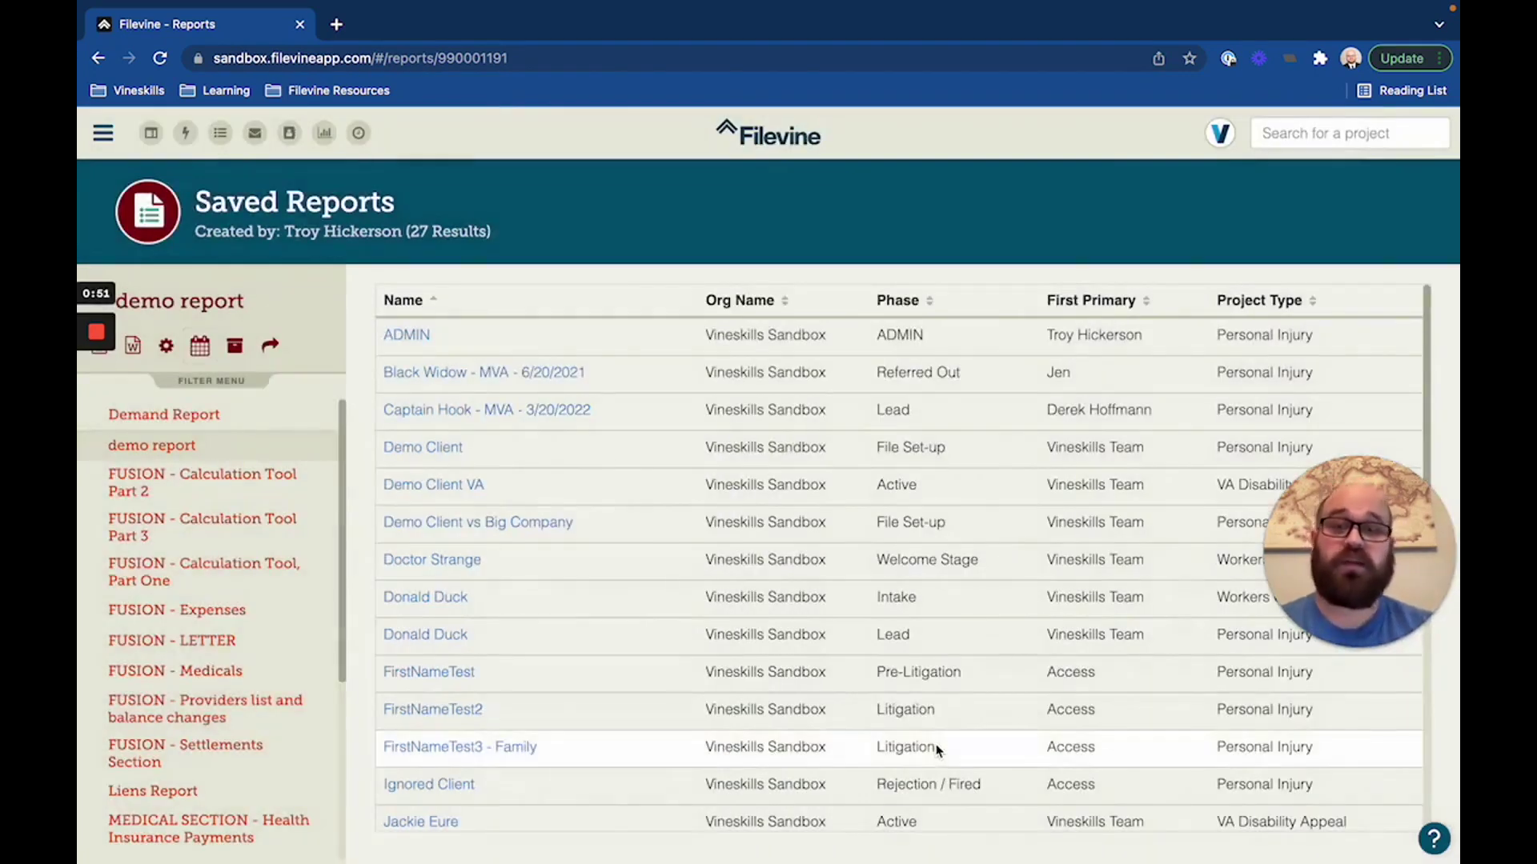
left_click(272, 347)
left_click(598, 364)
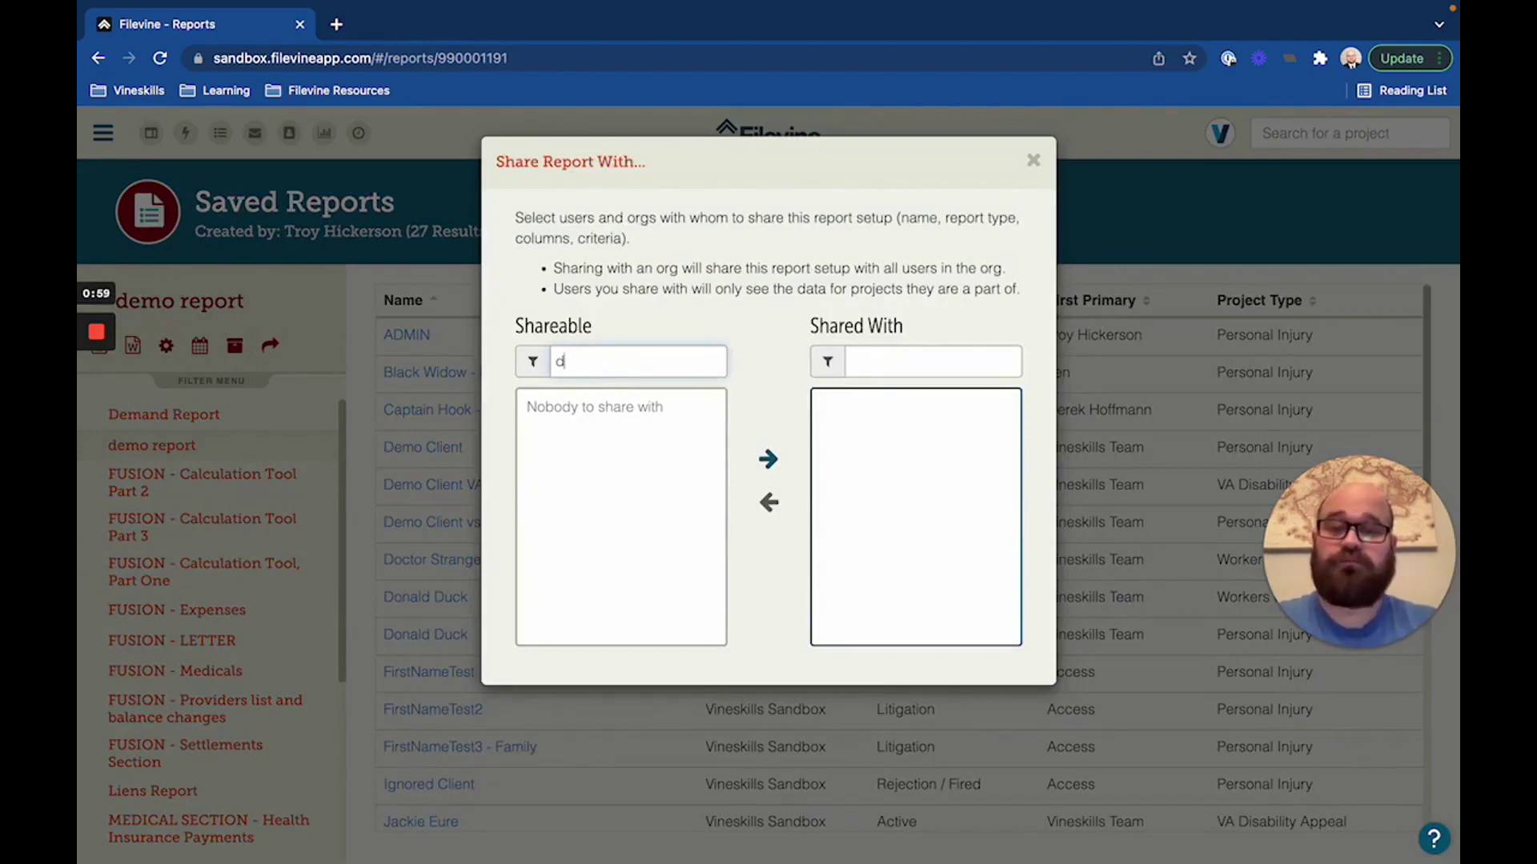
left_click(737, 469)
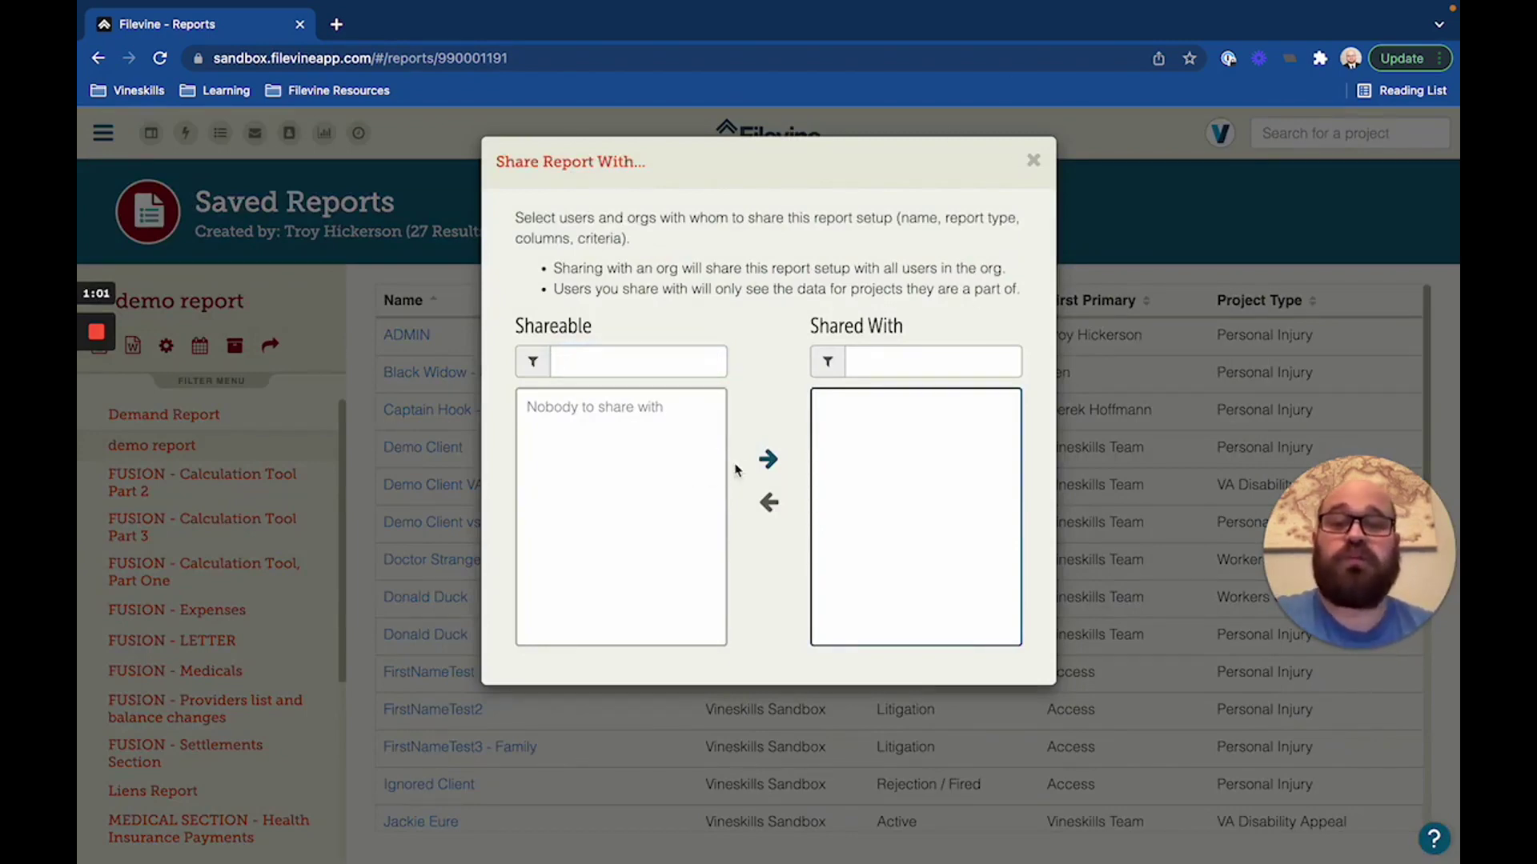
left_click(1031, 163)
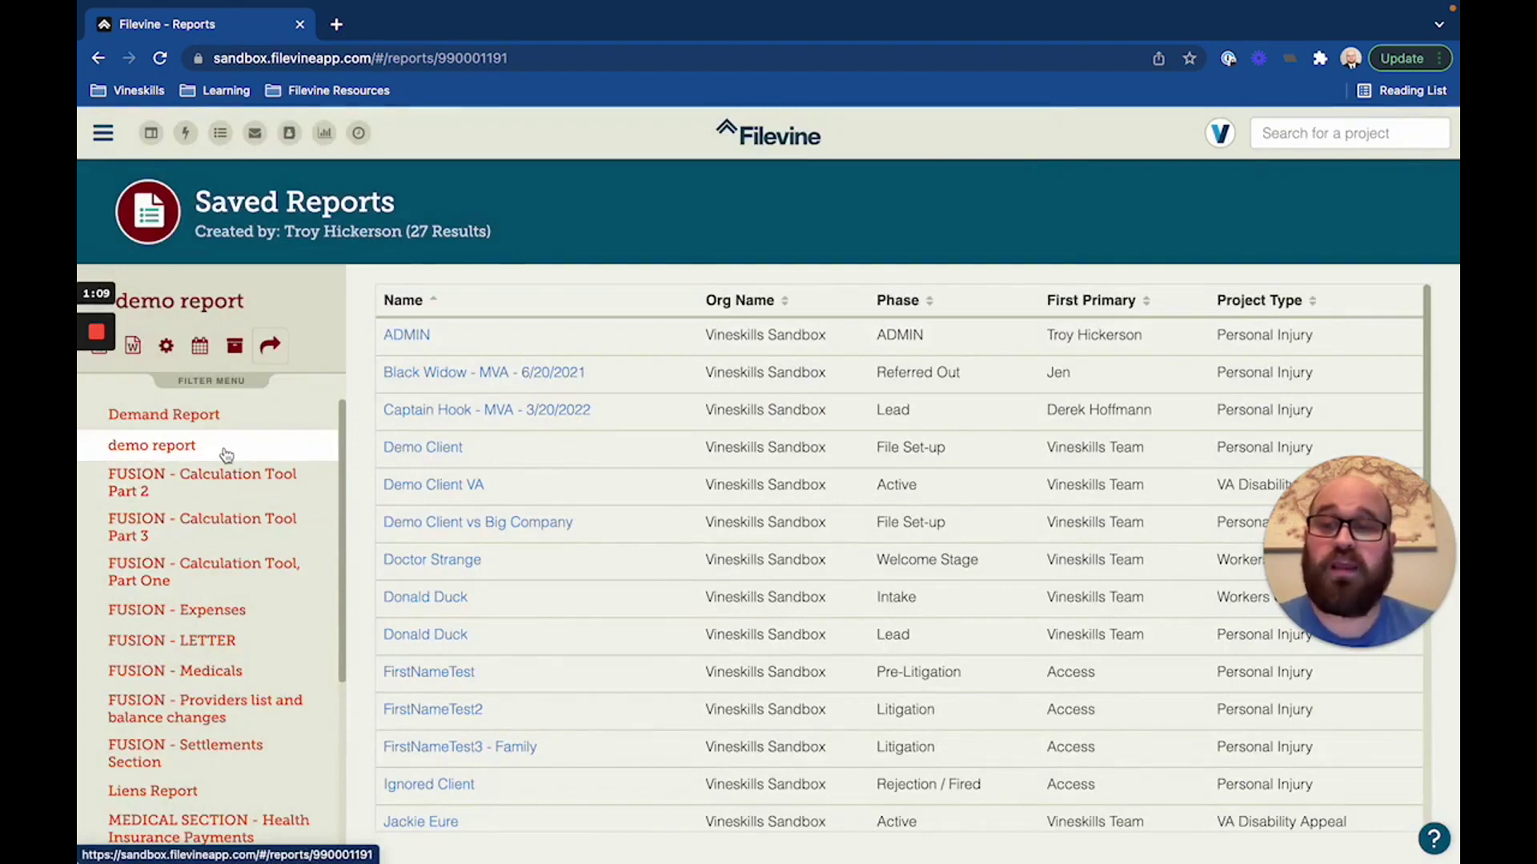
left_click(223, 446)
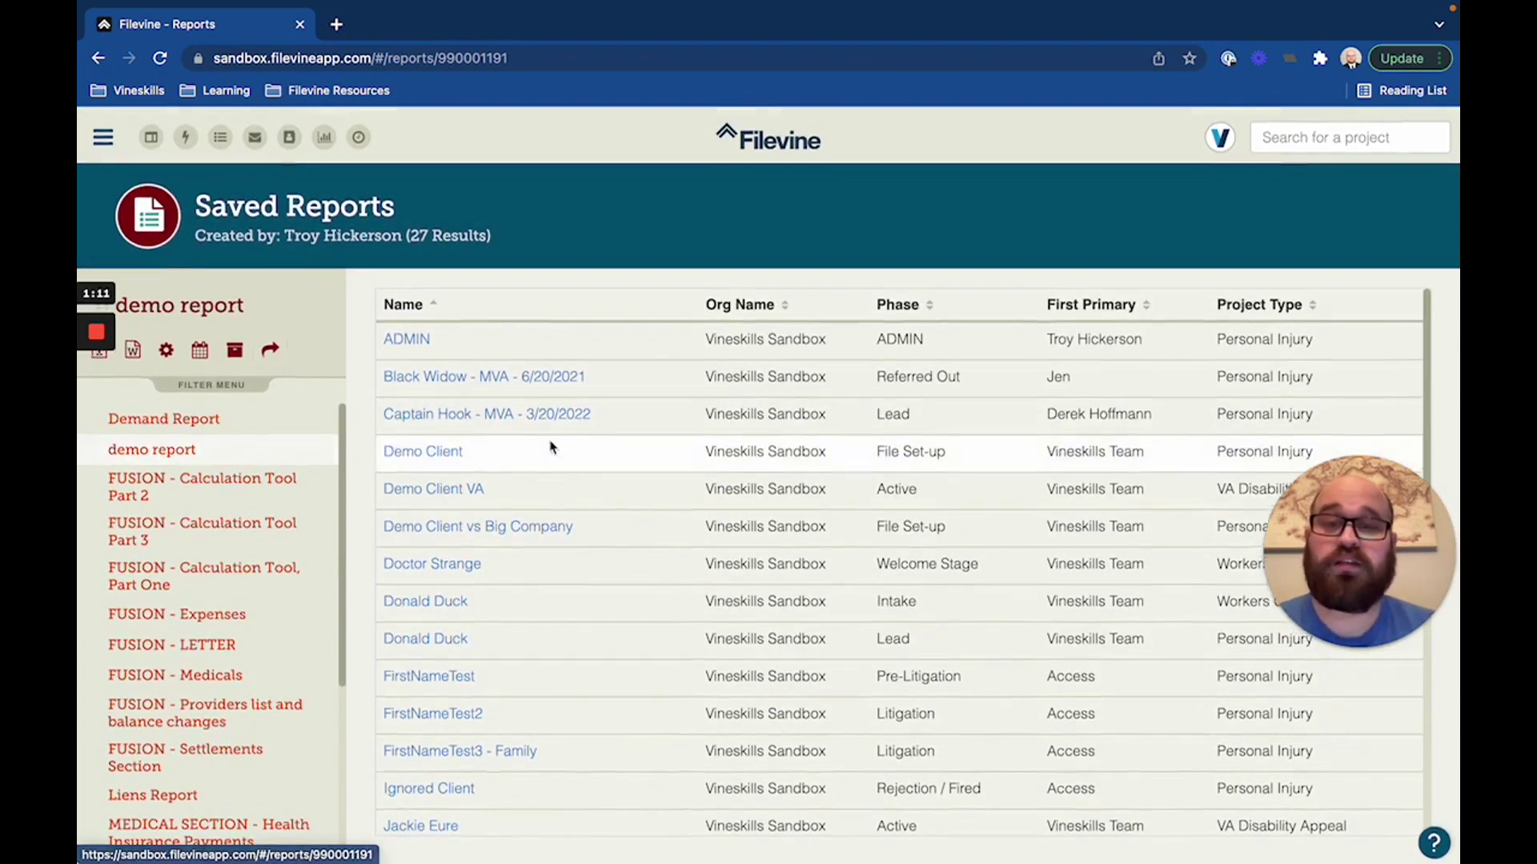
- Exit browser full screen and star 'demo report' as a favourite
scroll(550, 445, "down", 1)
mouse_move(528, 8)
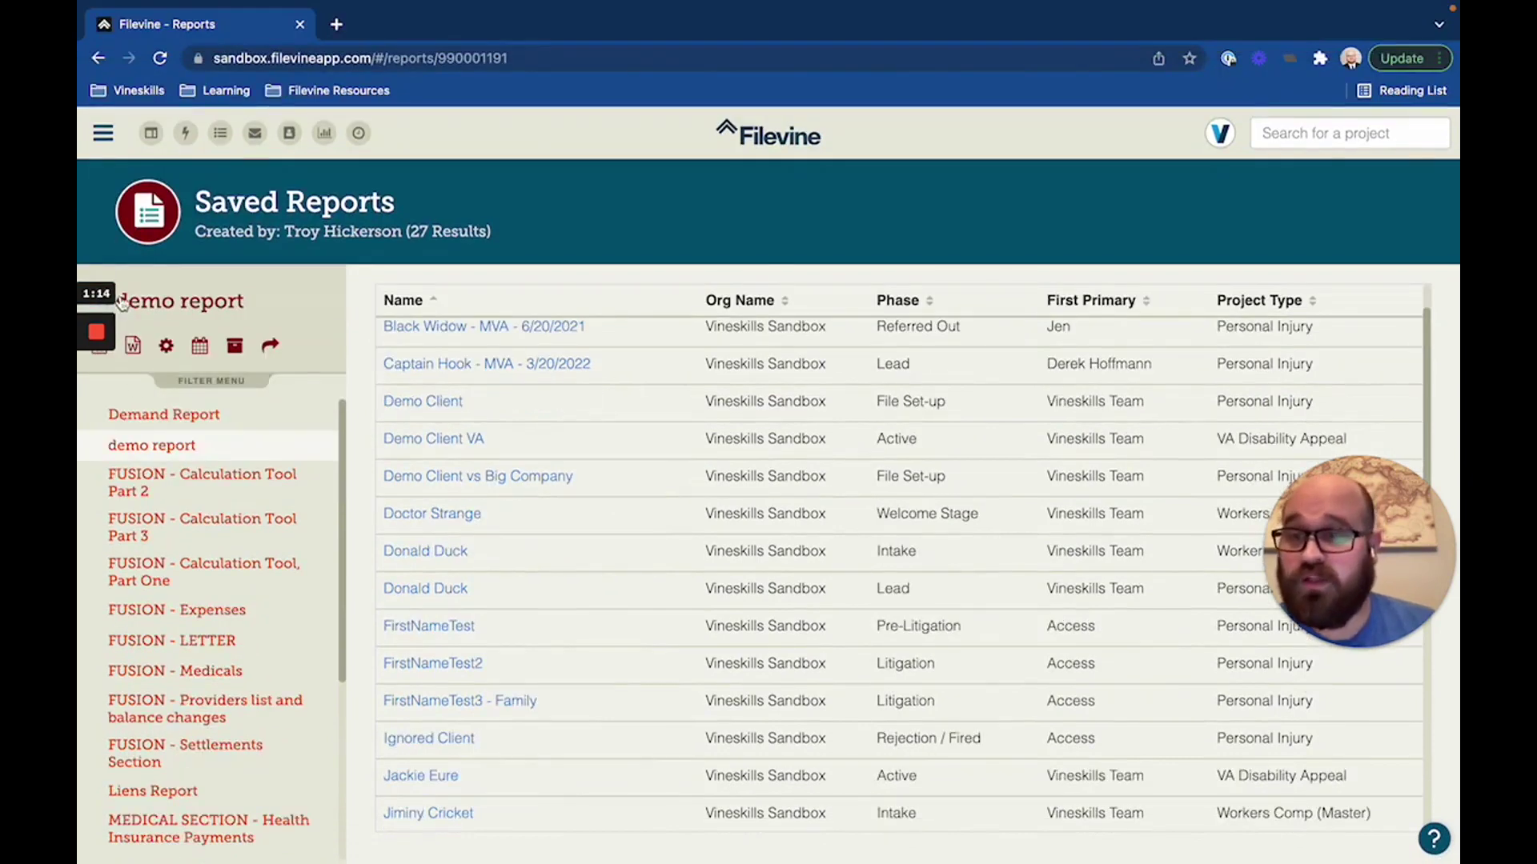
mouse_move(97, 298)
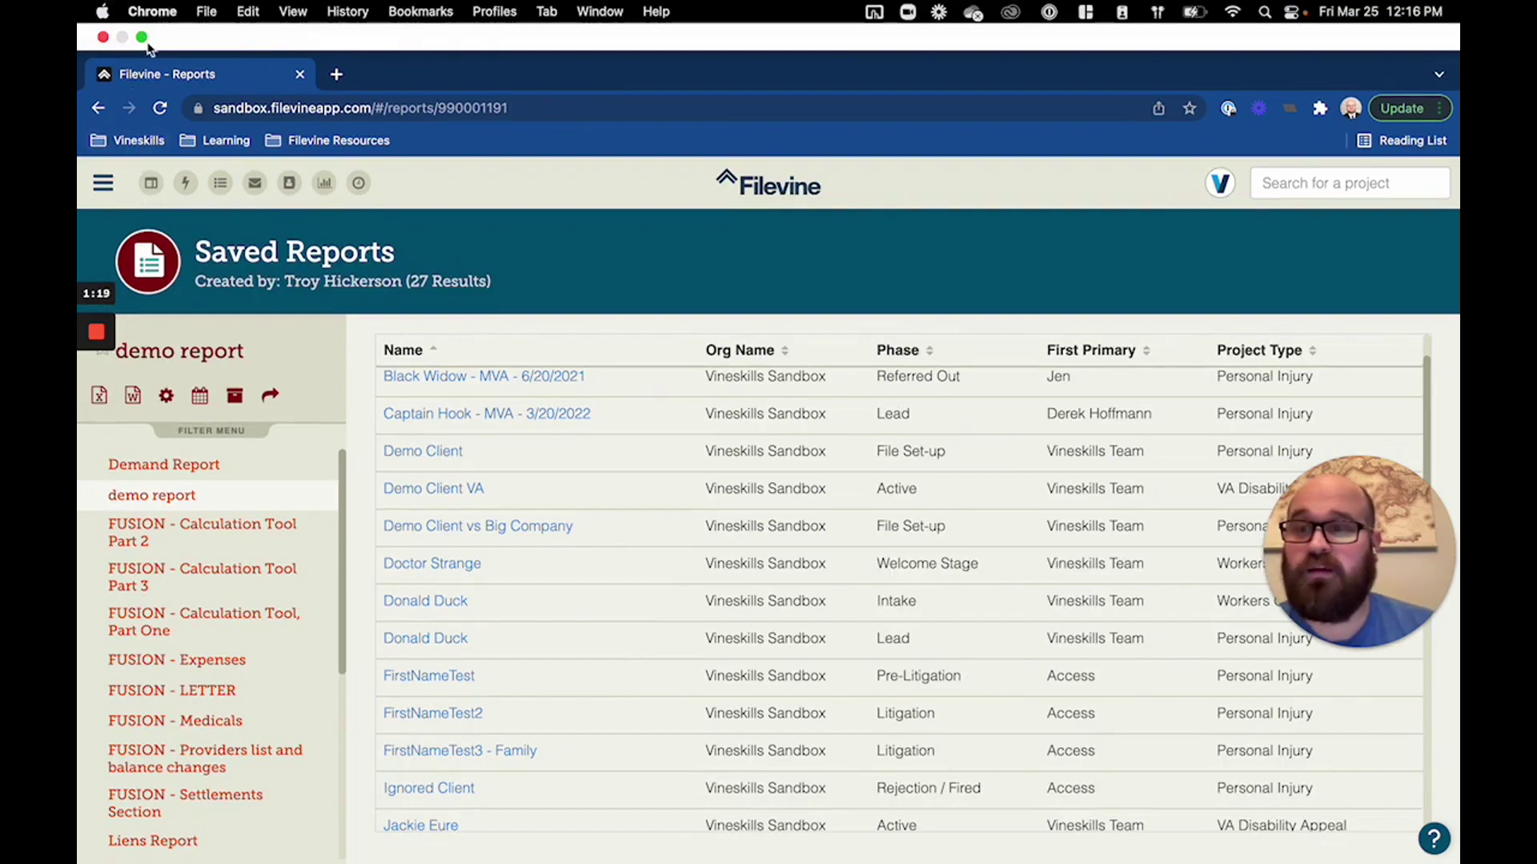
left_click(141, 37)
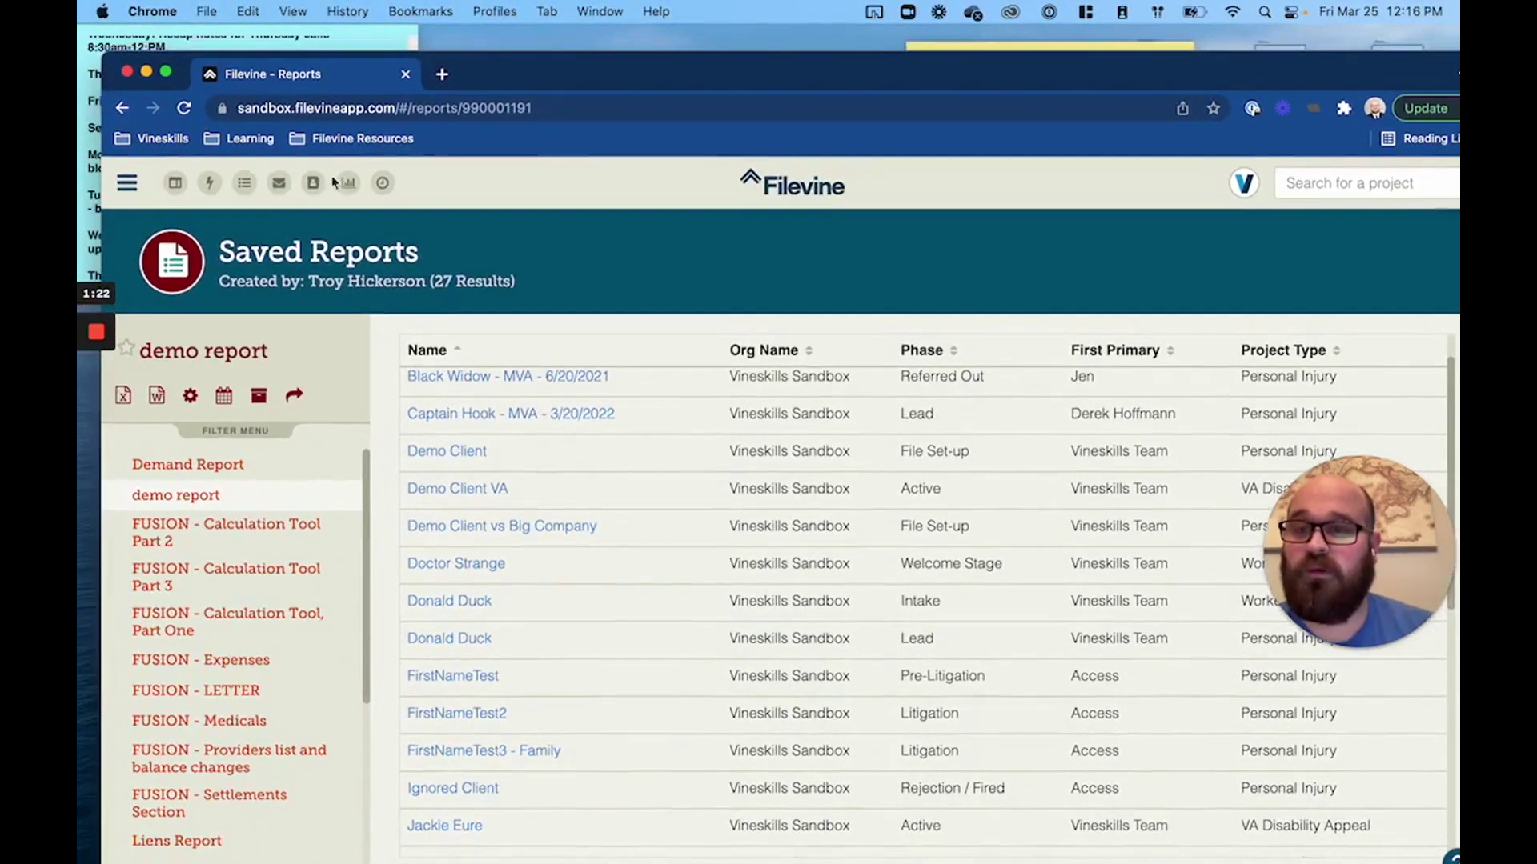
left_click(126, 347)
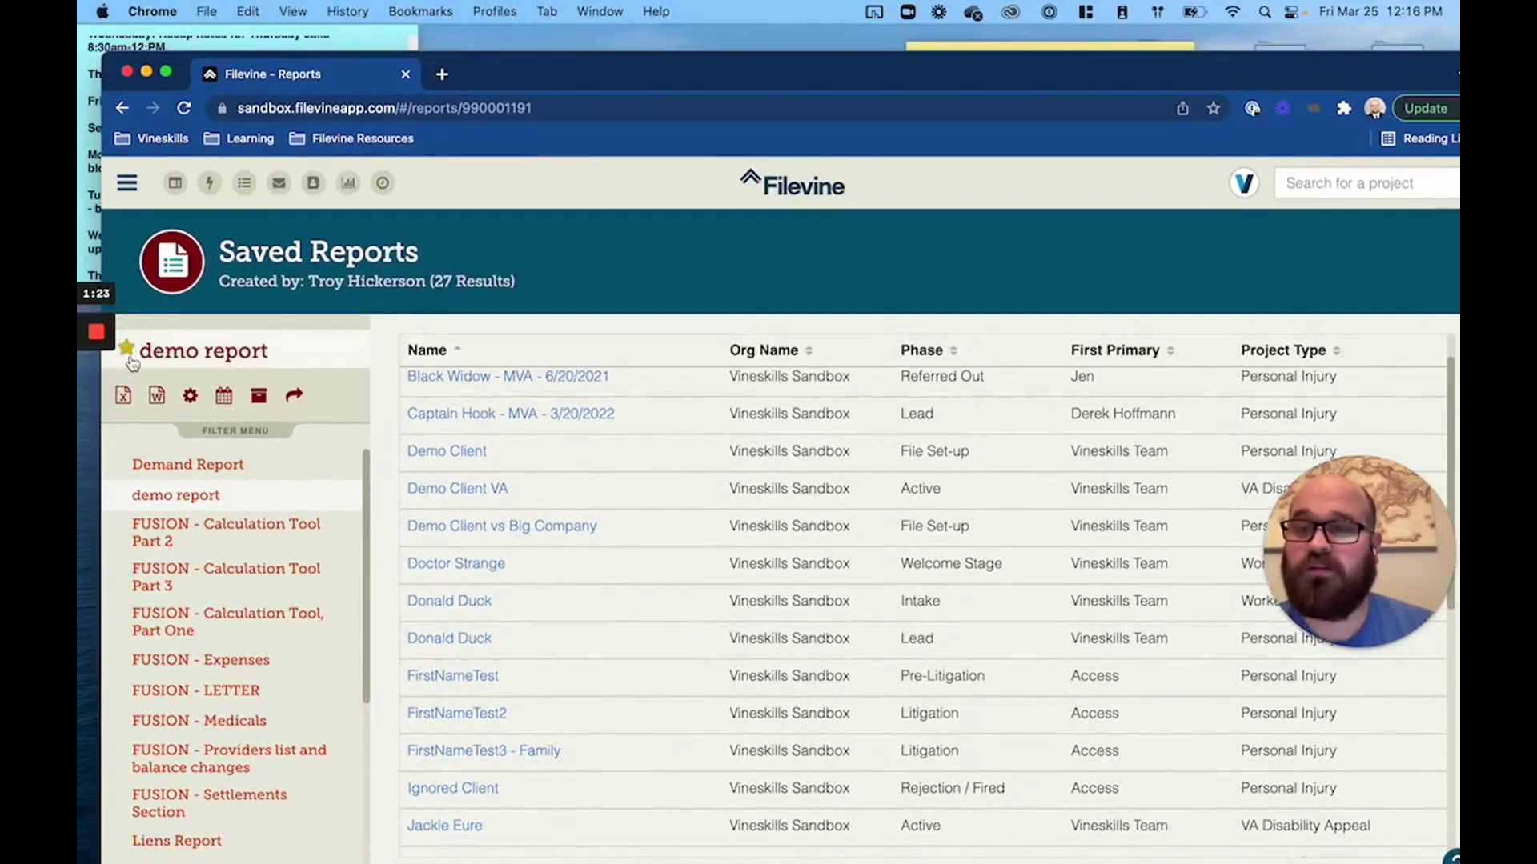
- Reposition the browser window and check the starred report under the My Reports menu
left_click_drag(505, 51, 481, 25)
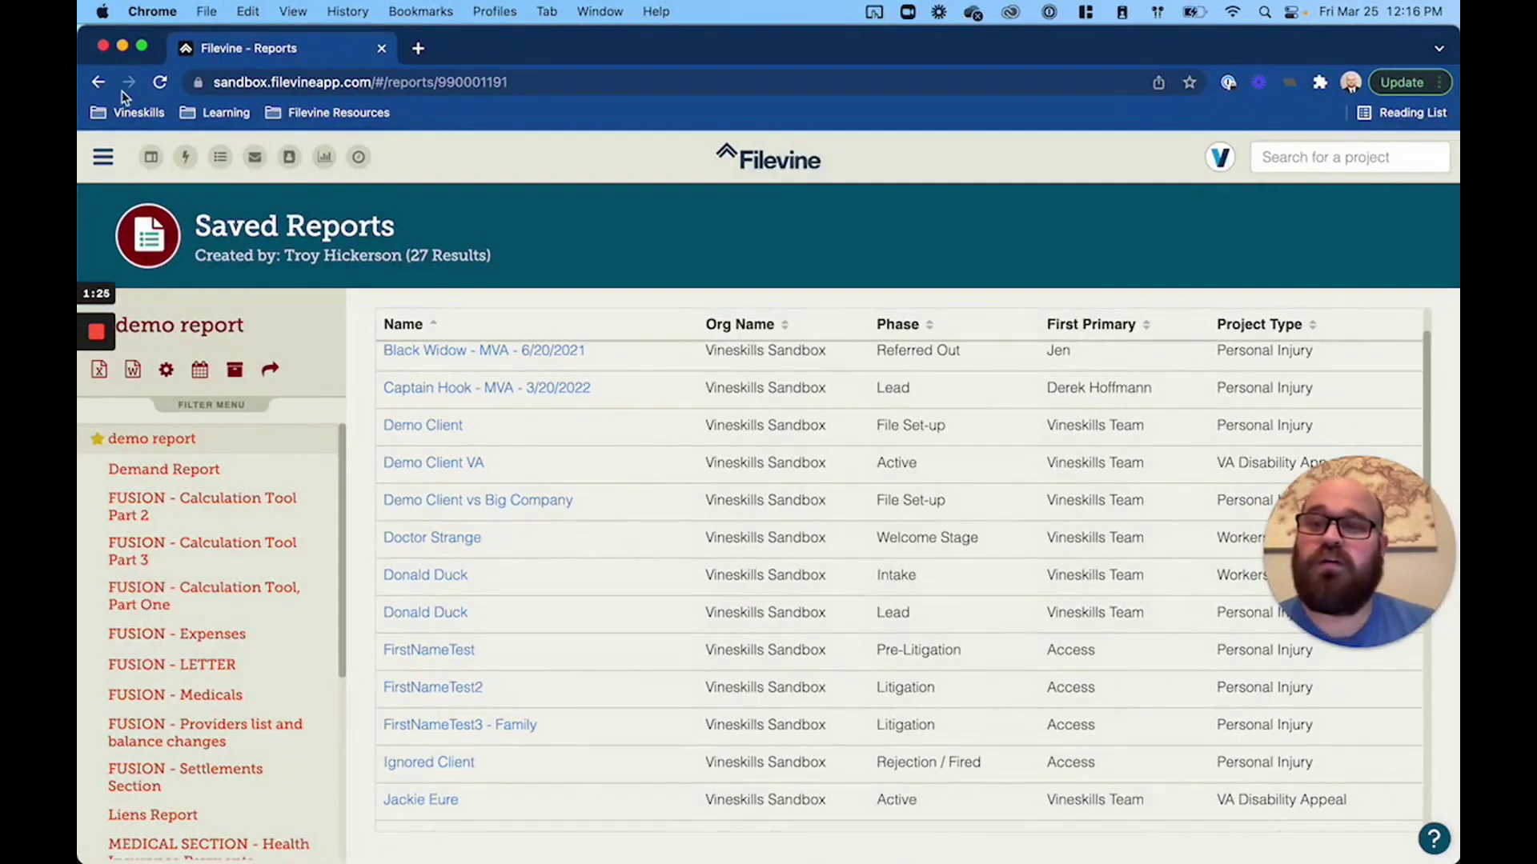
left_click(102, 157)
mouse_move(160, 393)
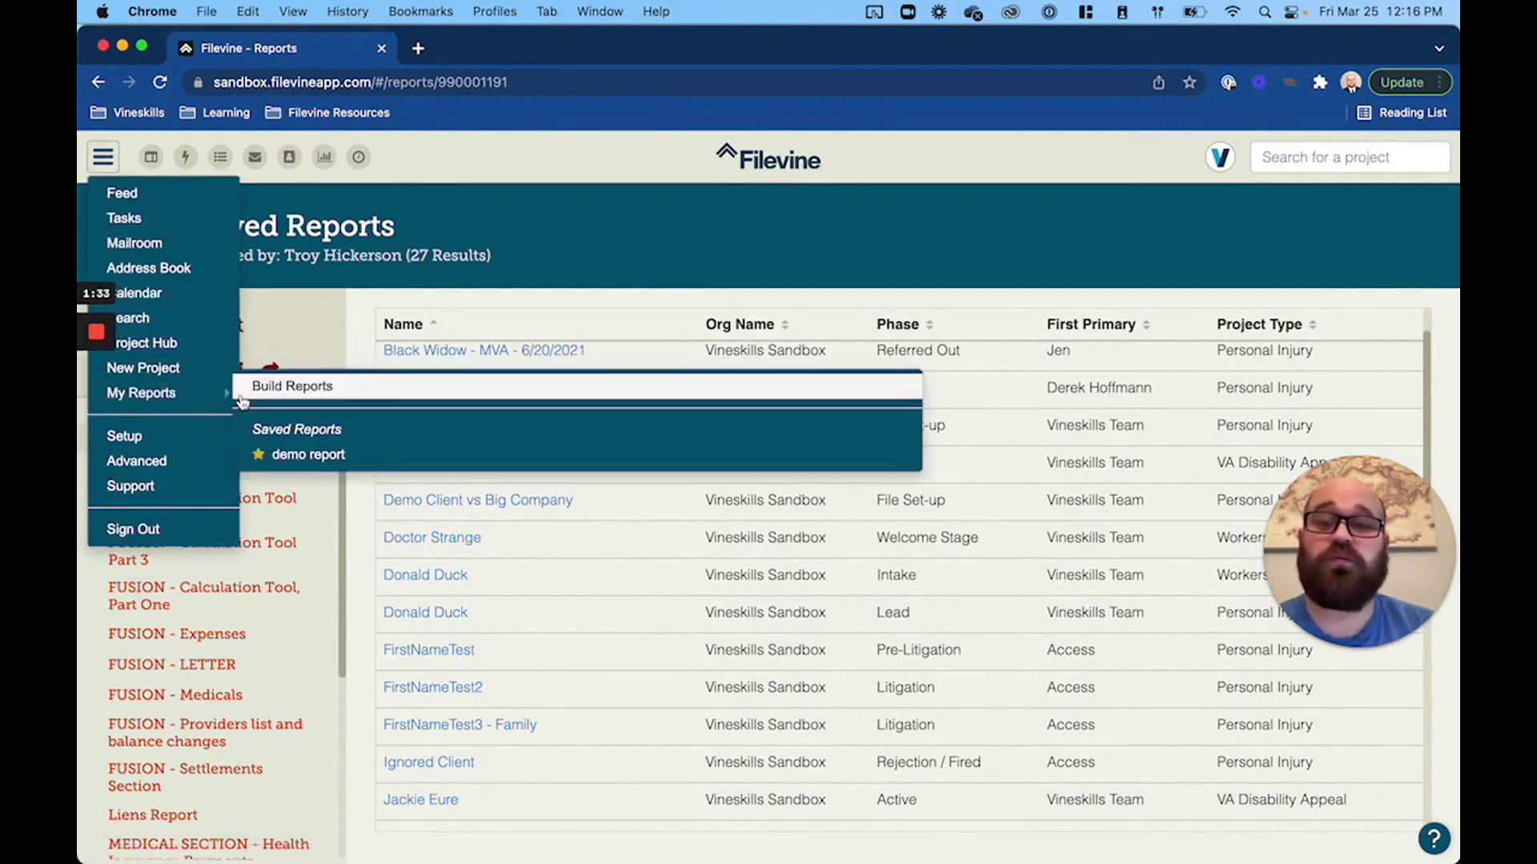
- Start a new List of Projects report in the Report Builder
left_click(268, 393)
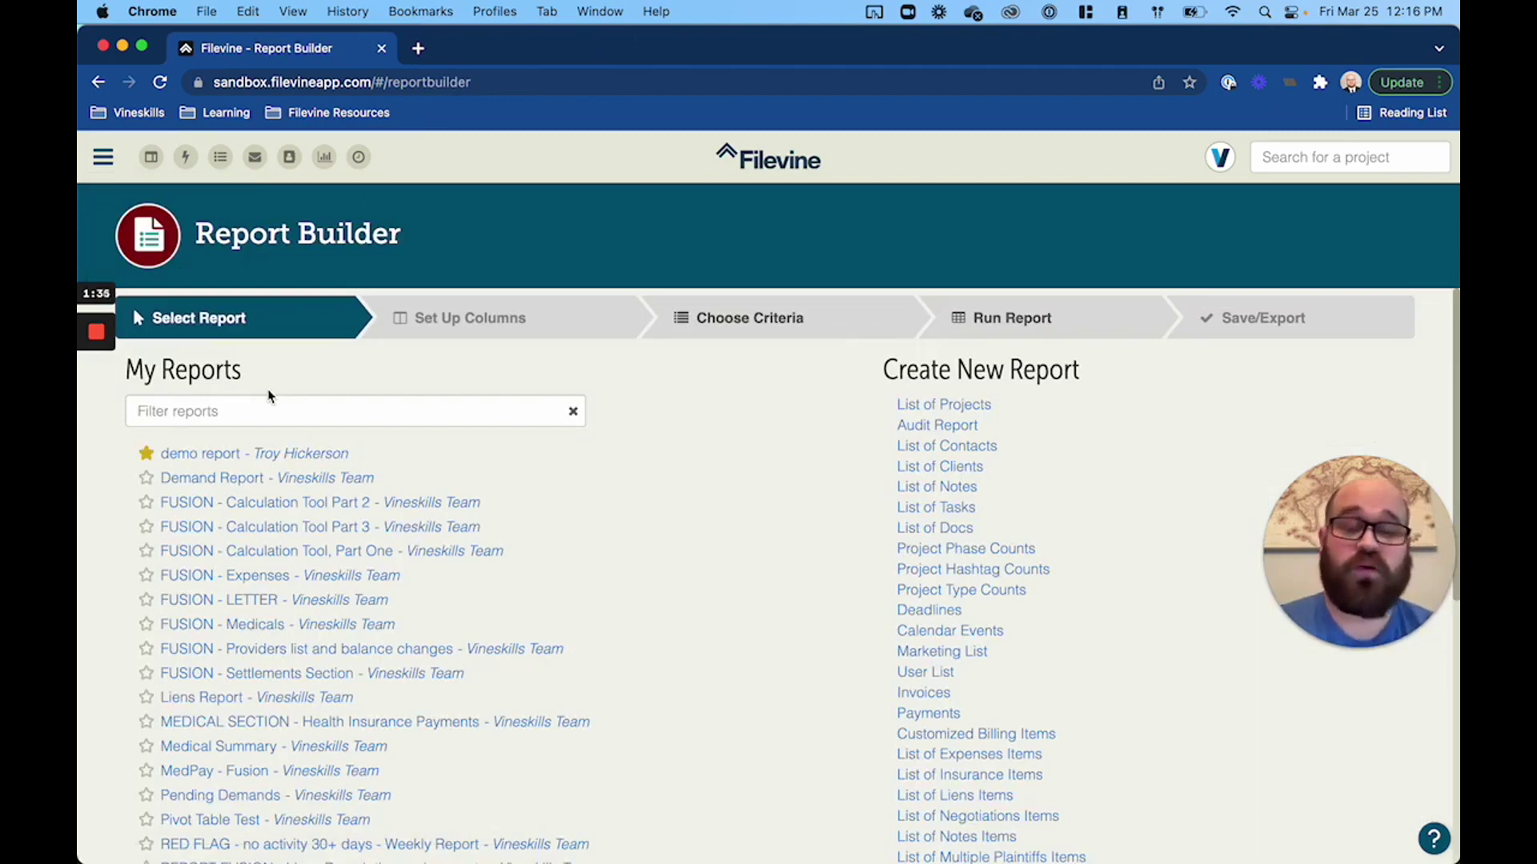
left_click(969, 406)
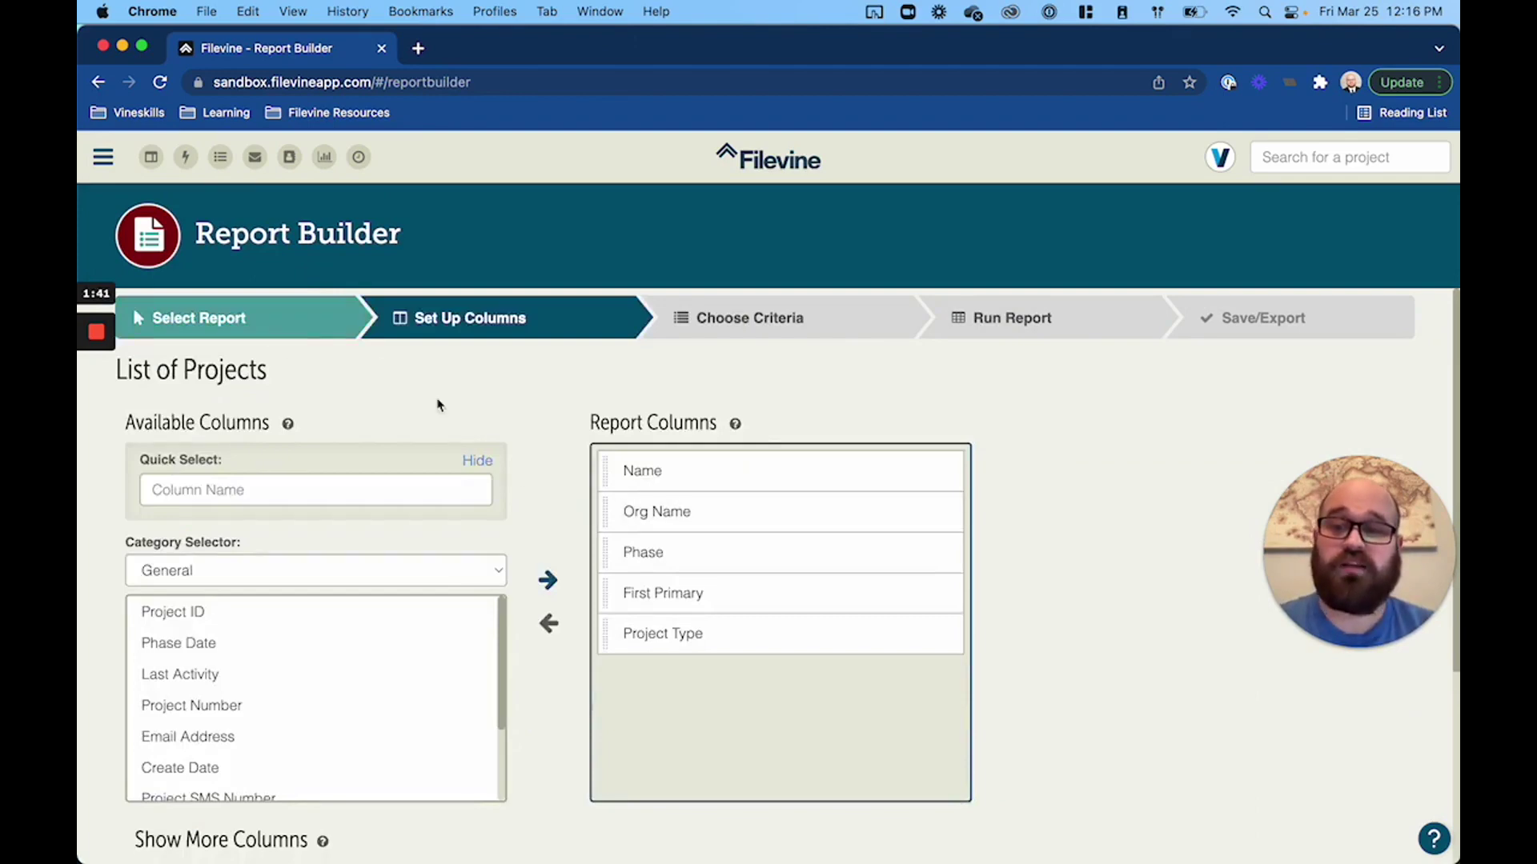
left_click(266, 321)
- Set the Project Type to Personal Injury, after briefly trying SSI & SSDI
scroll(1074, 556, "down", 3)
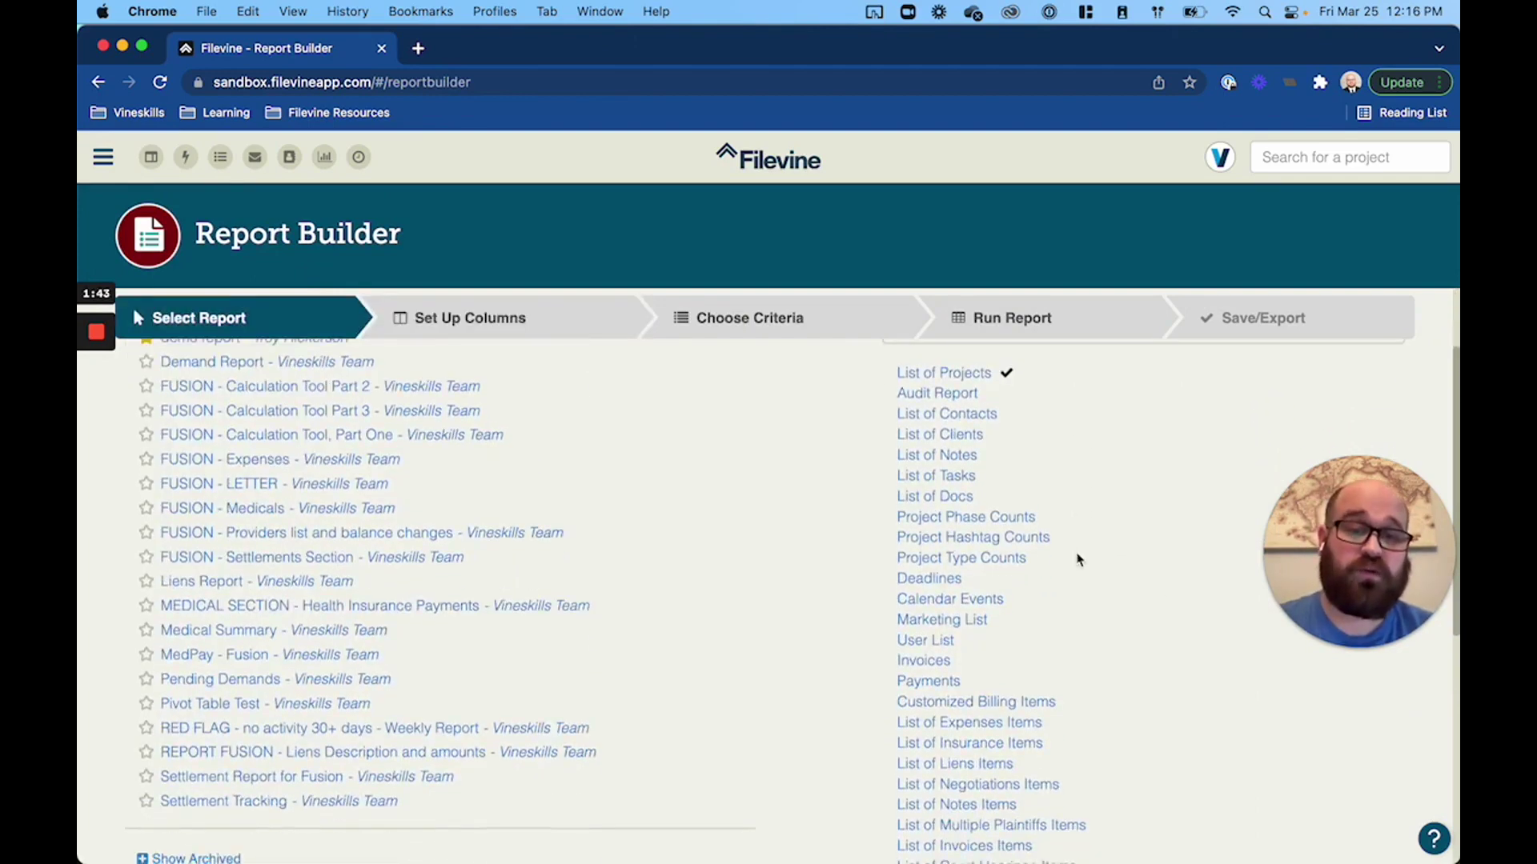
scroll(987, 525, "down", 10)
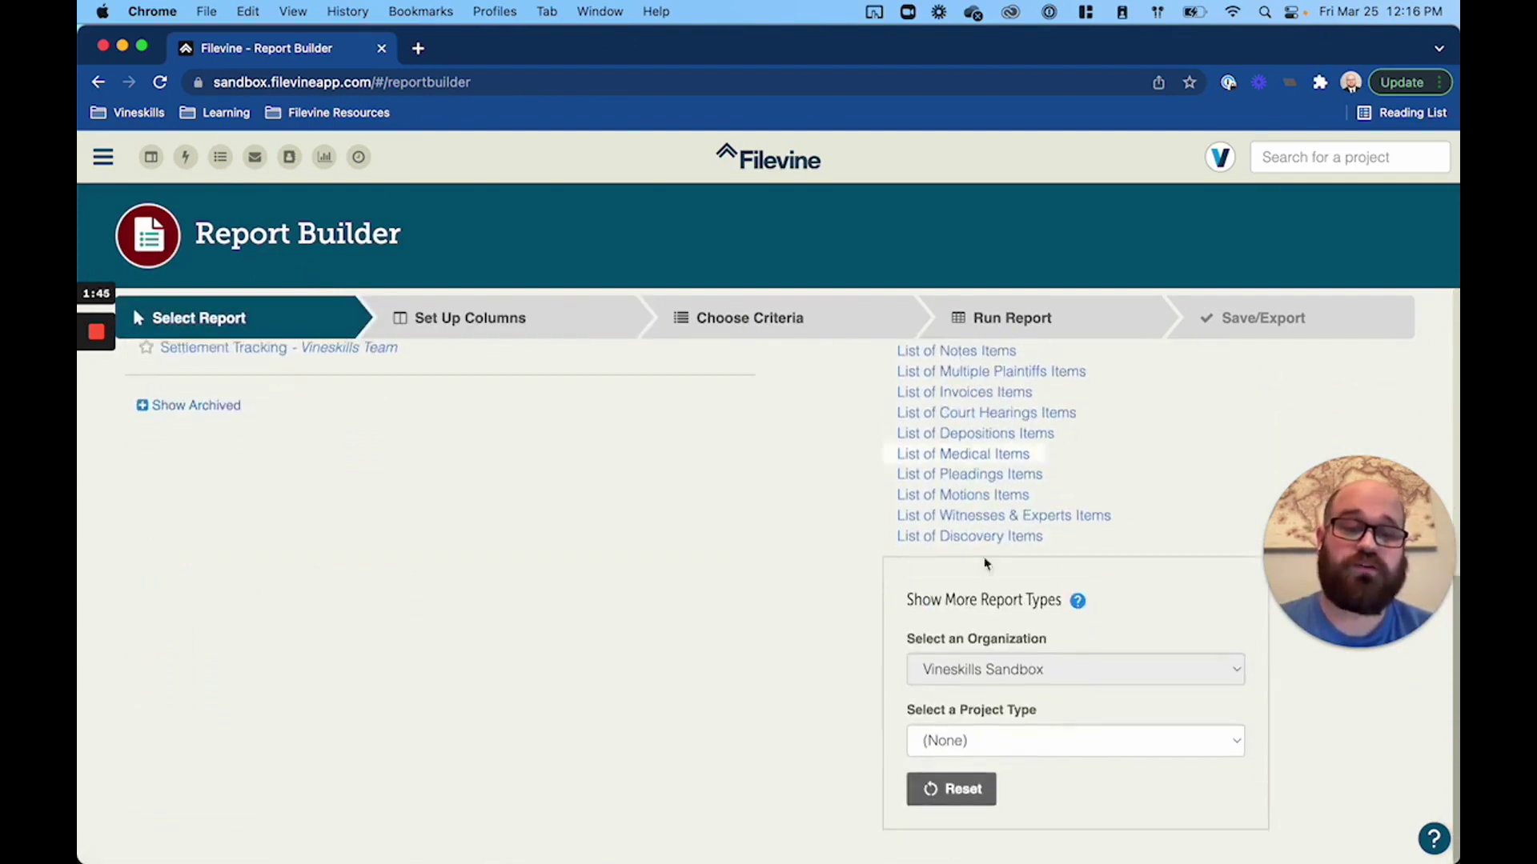
left_click(979, 734)
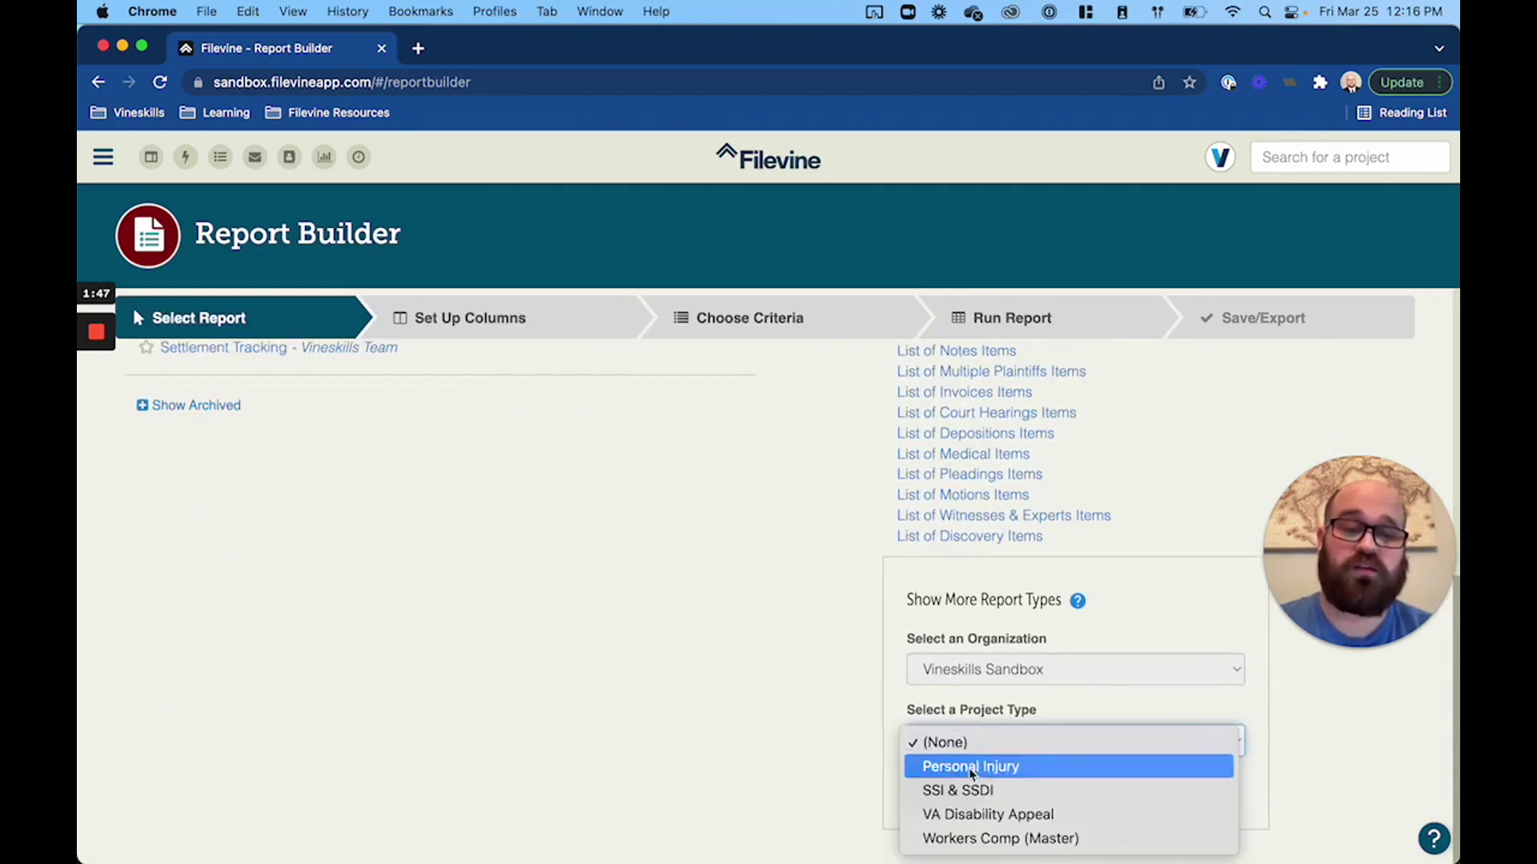
left_click(978, 765)
scroll(1007, 606, "up", 2)
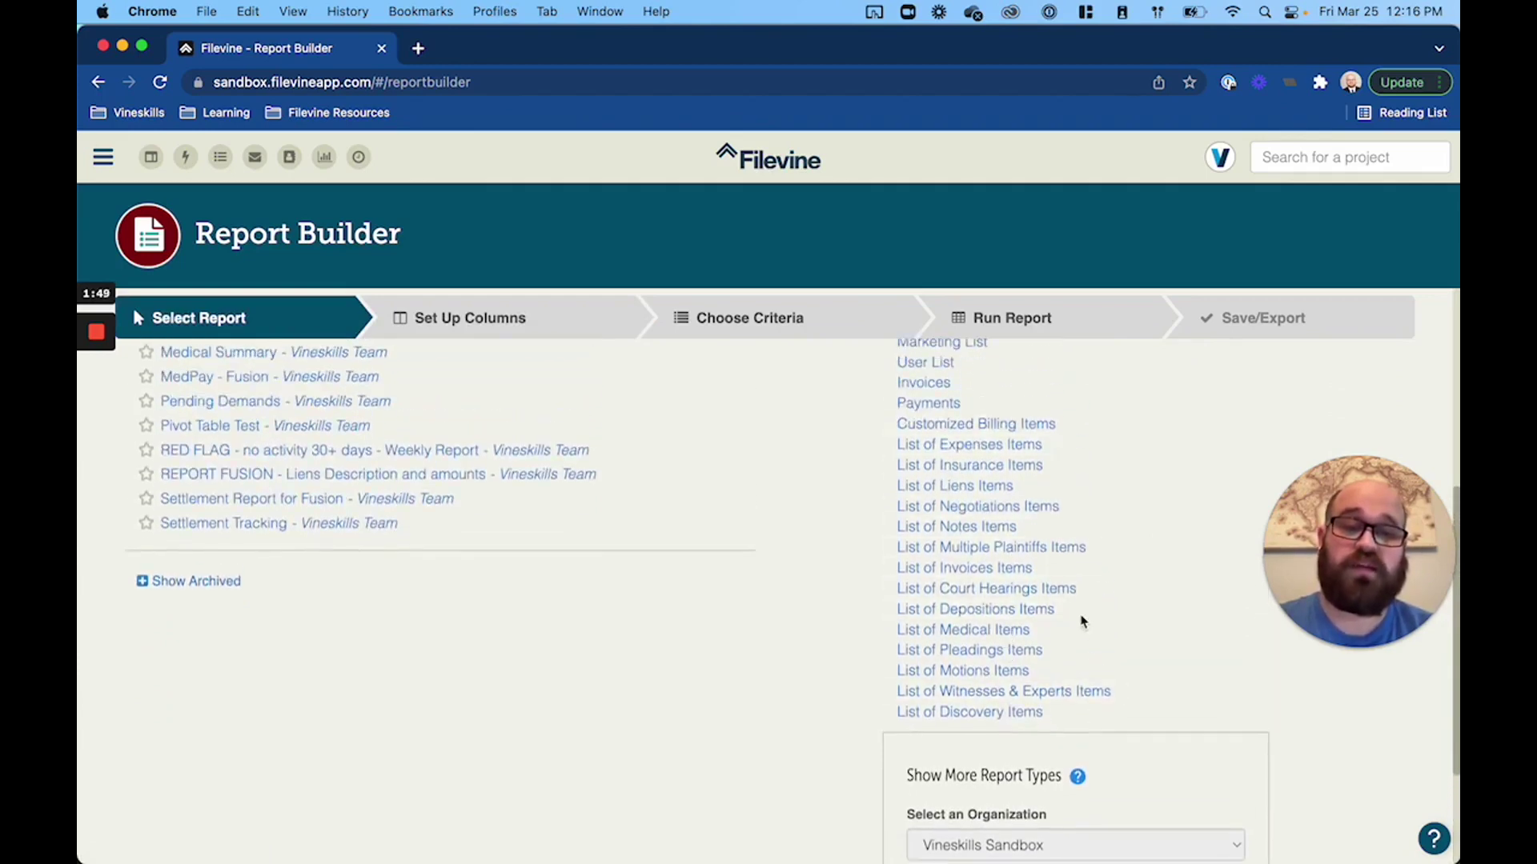
scroll(1081, 621, "down", 2)
left_click(1016, 756)
left_click(1013, 776)
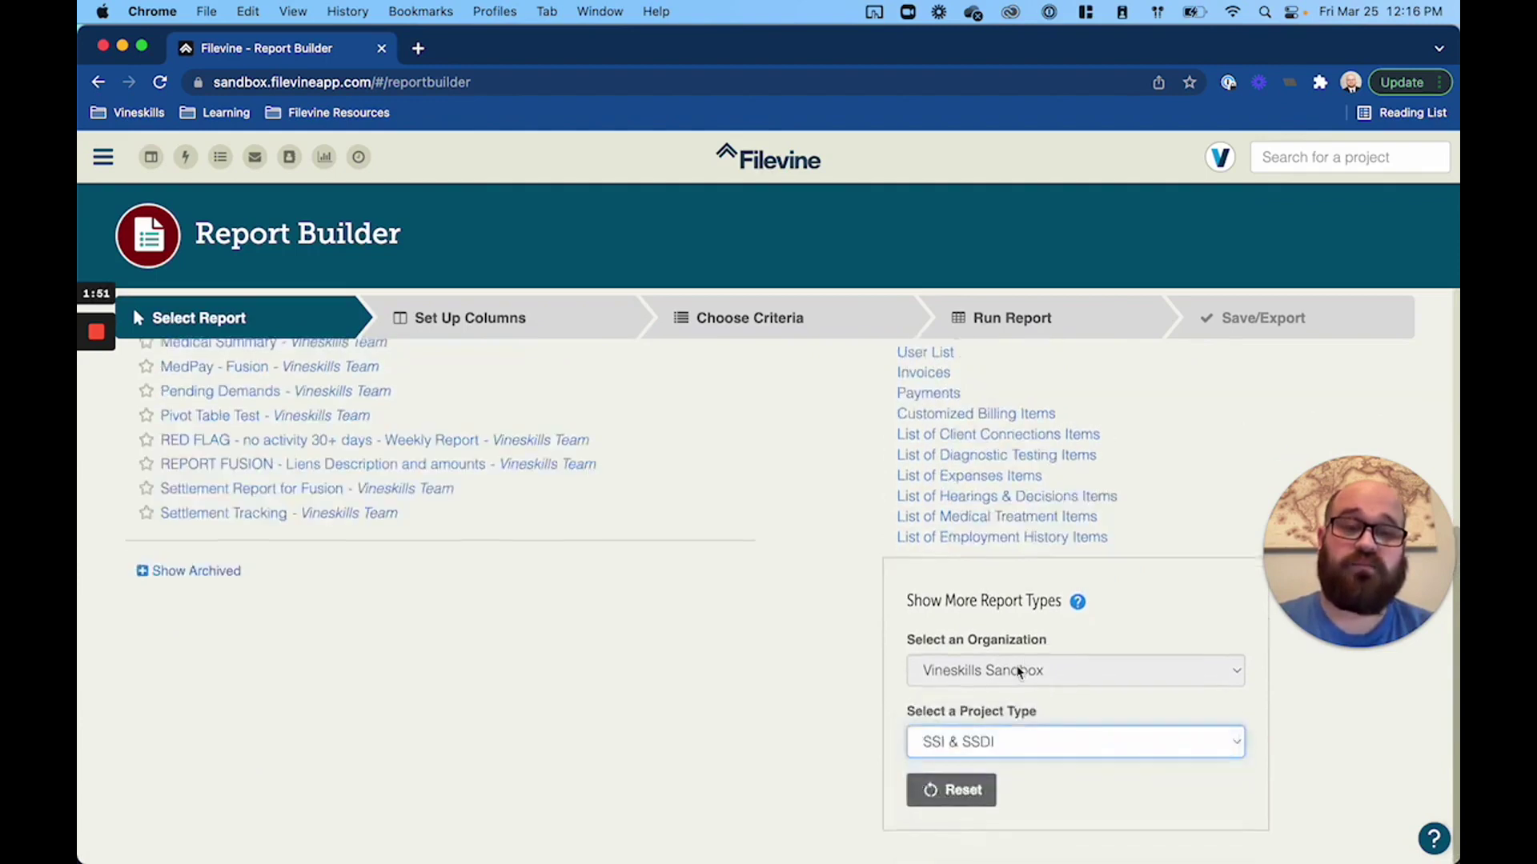
scroll(1018, 666, "down", 2)
left_click(1006, 784)
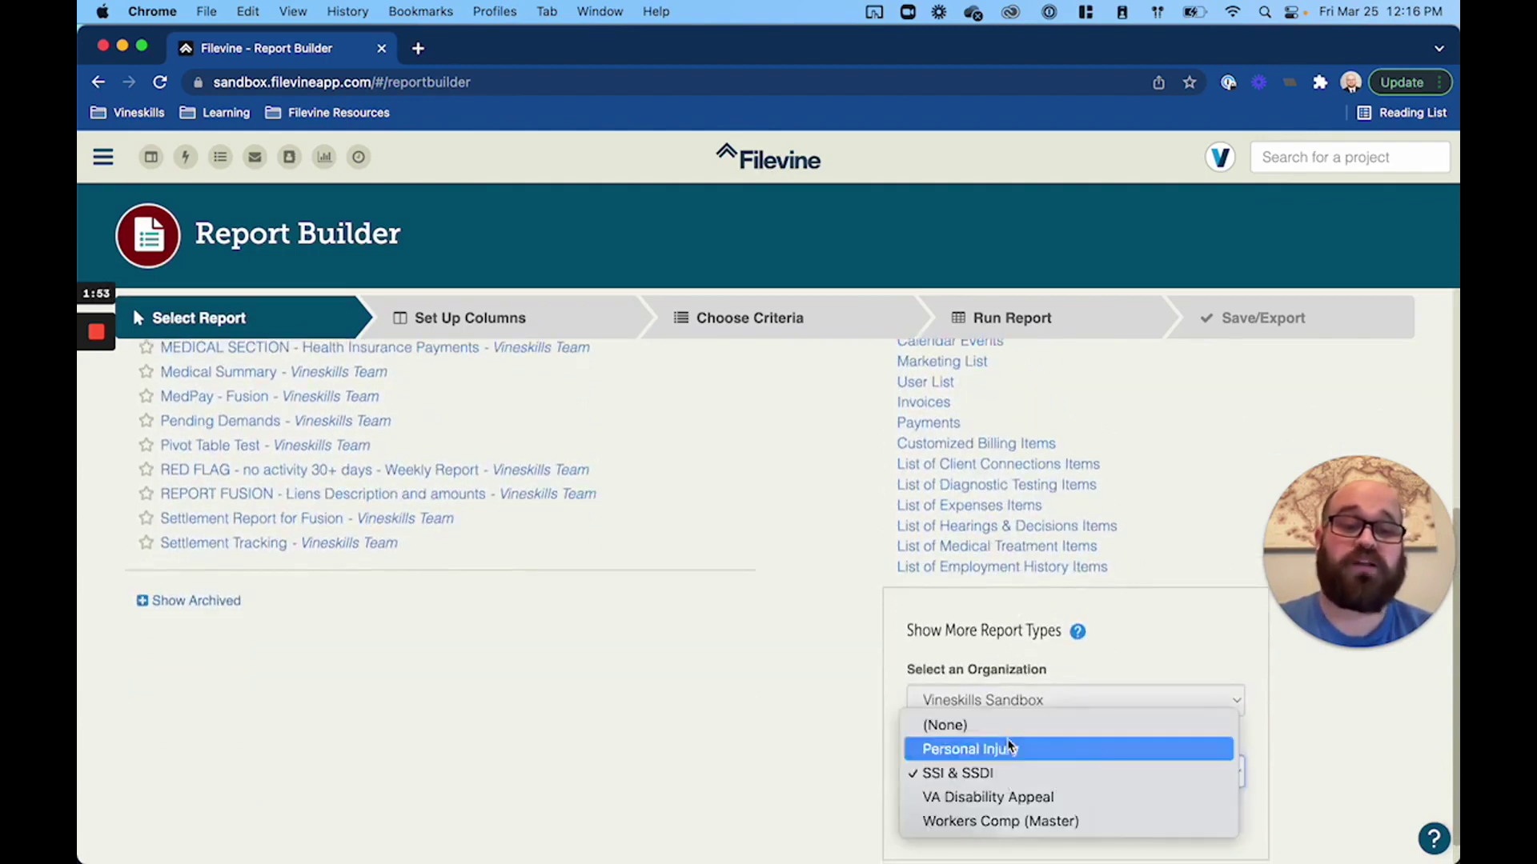
left_click(1008, 750)
scroll(1145, 622, "up", 5)
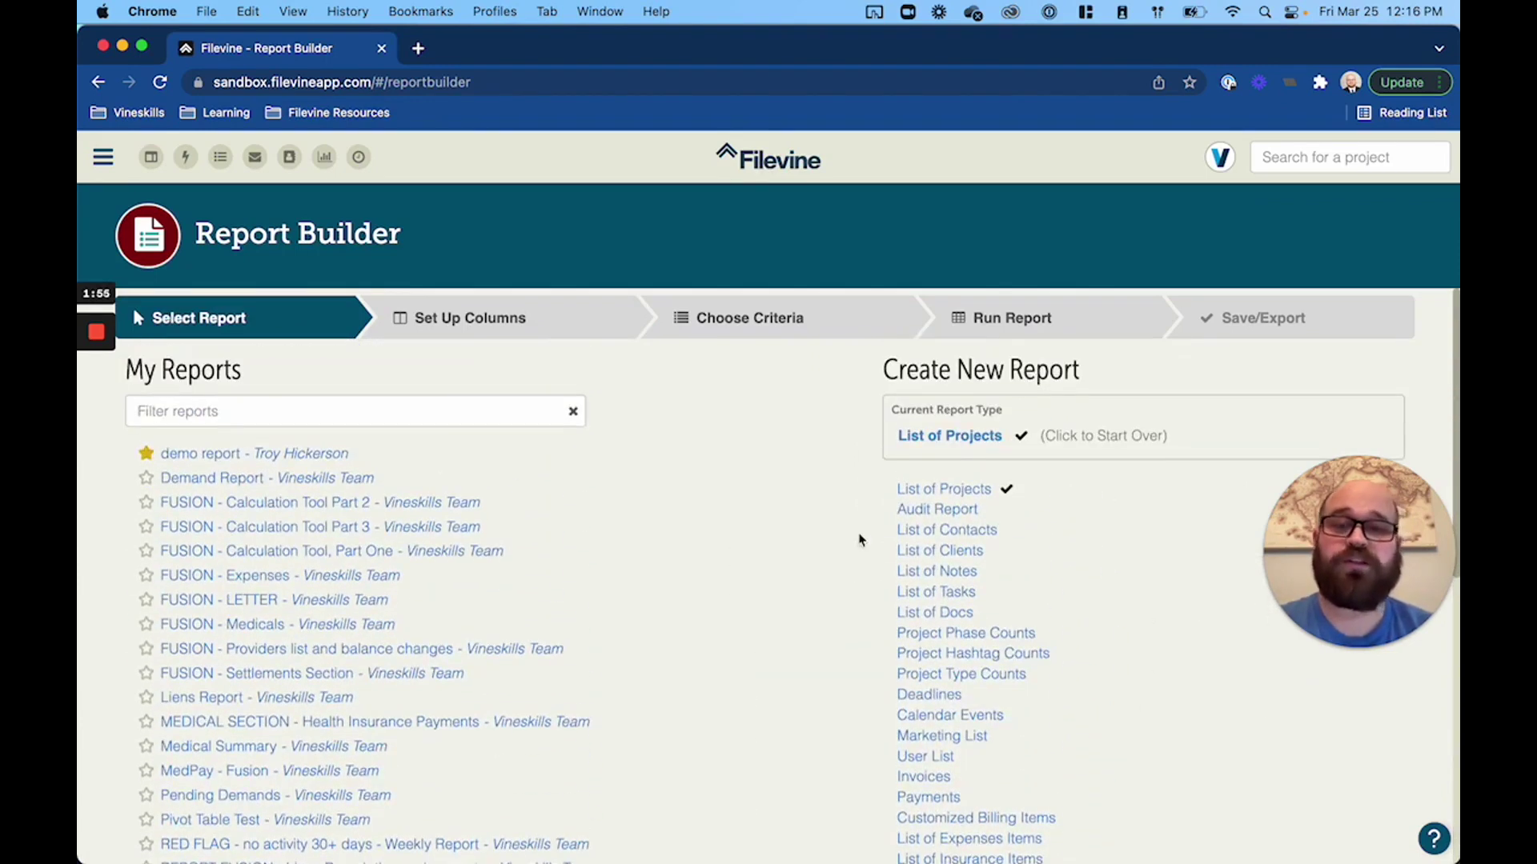
- Open column setup and limit the report to Personal Injury projects
left_click(953, 492)
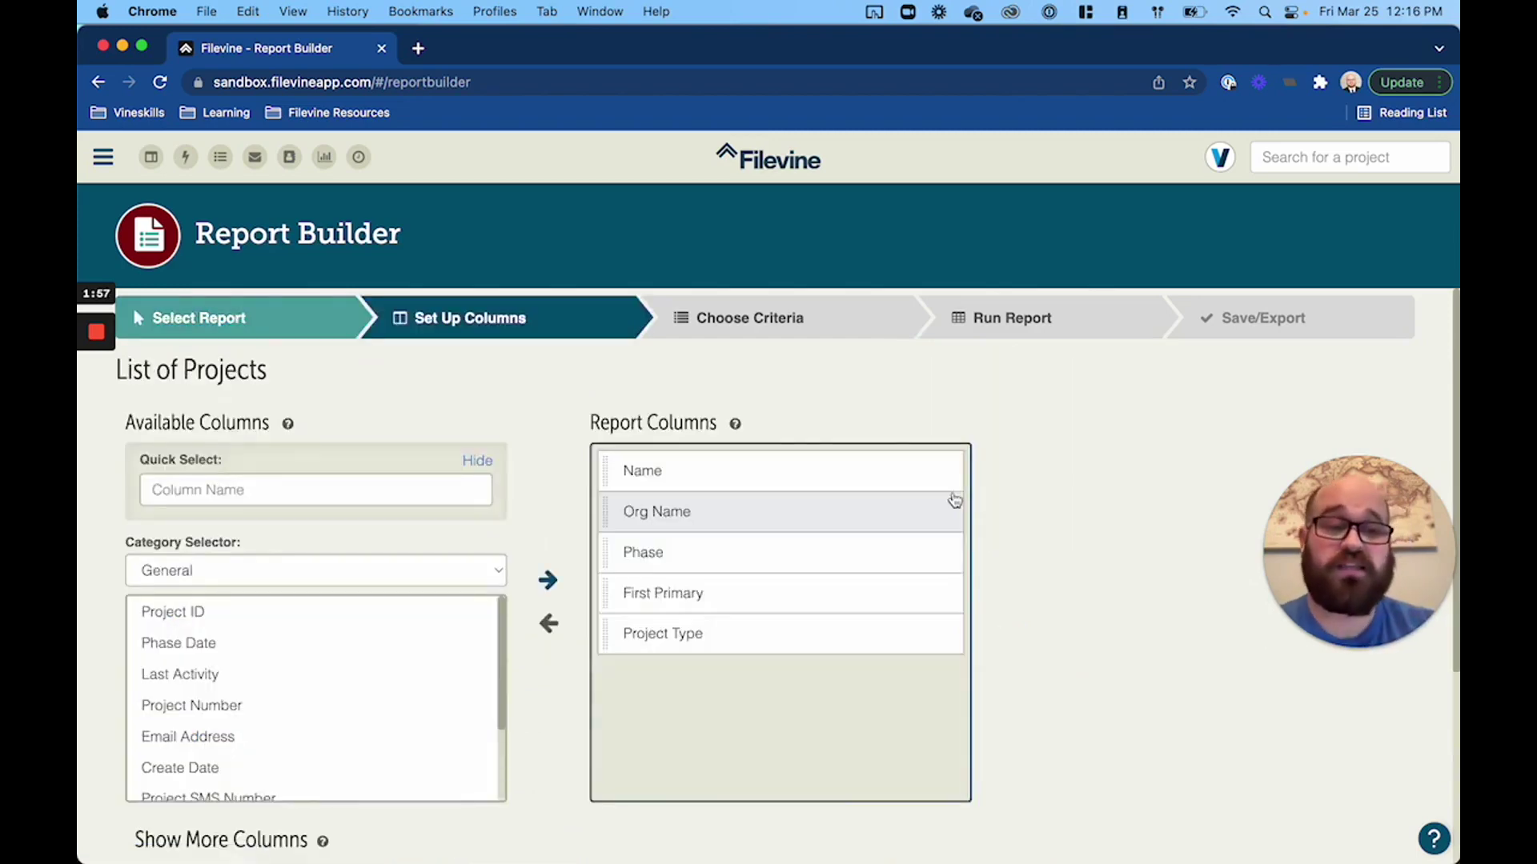
scroll(903, 538, "down", 3)
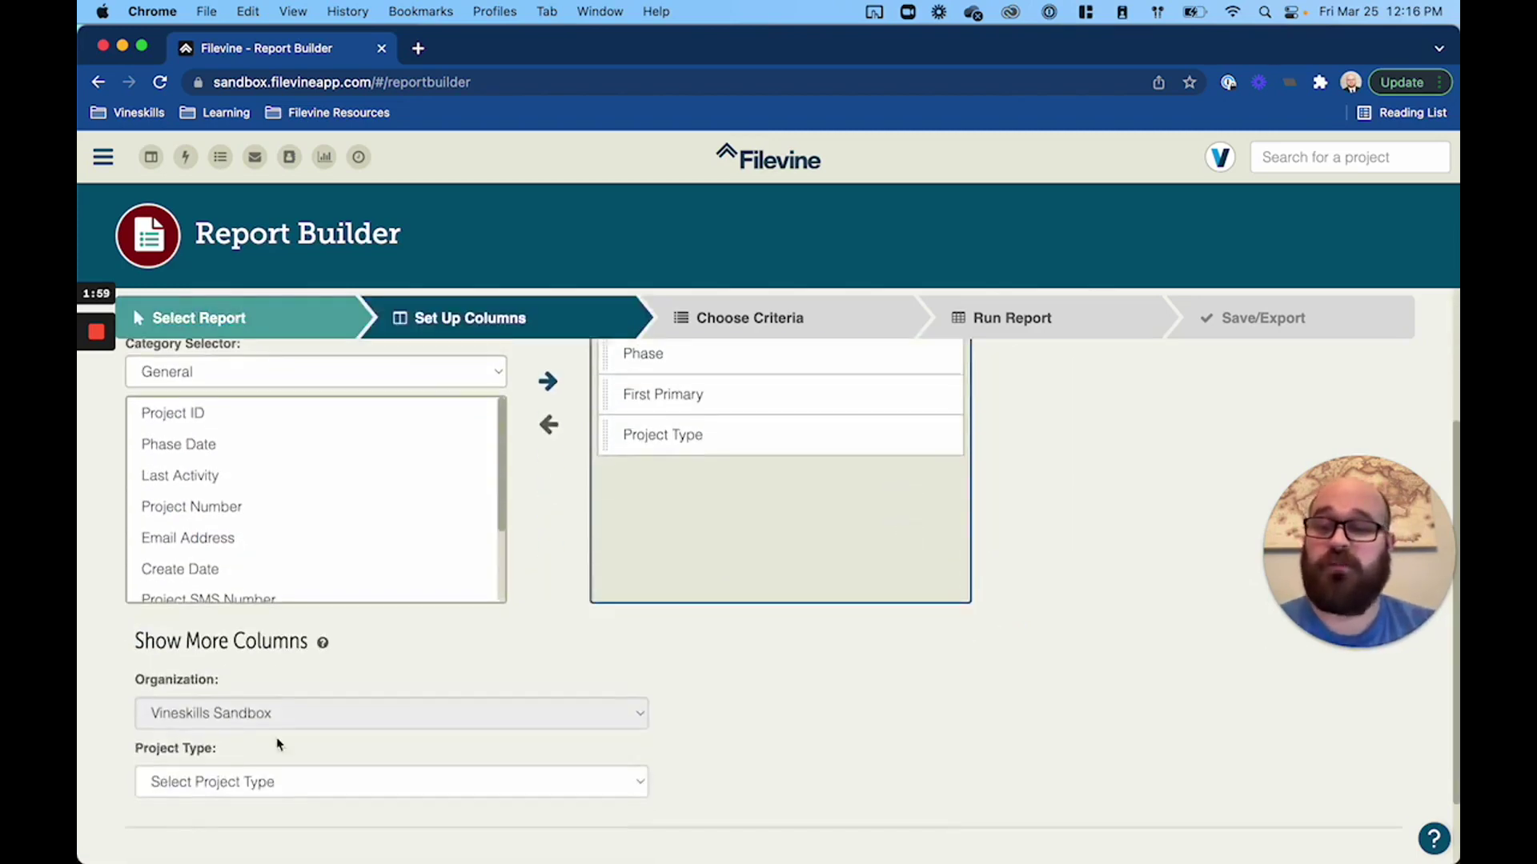
scroll(491, 624, "up", 3)
left_click(395, 500)
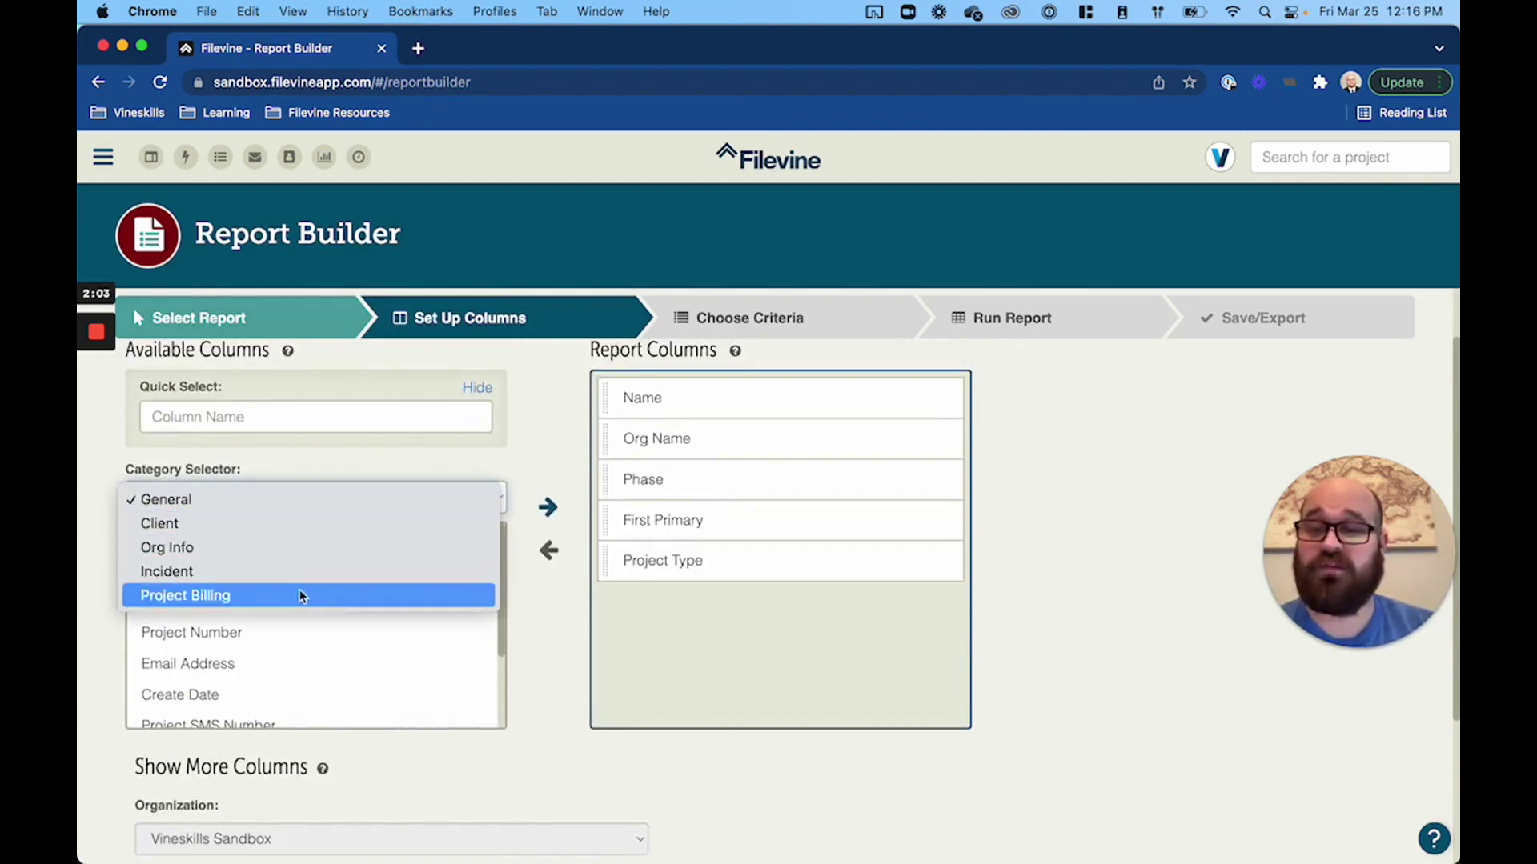
scroll(542, 665, "down", 3)
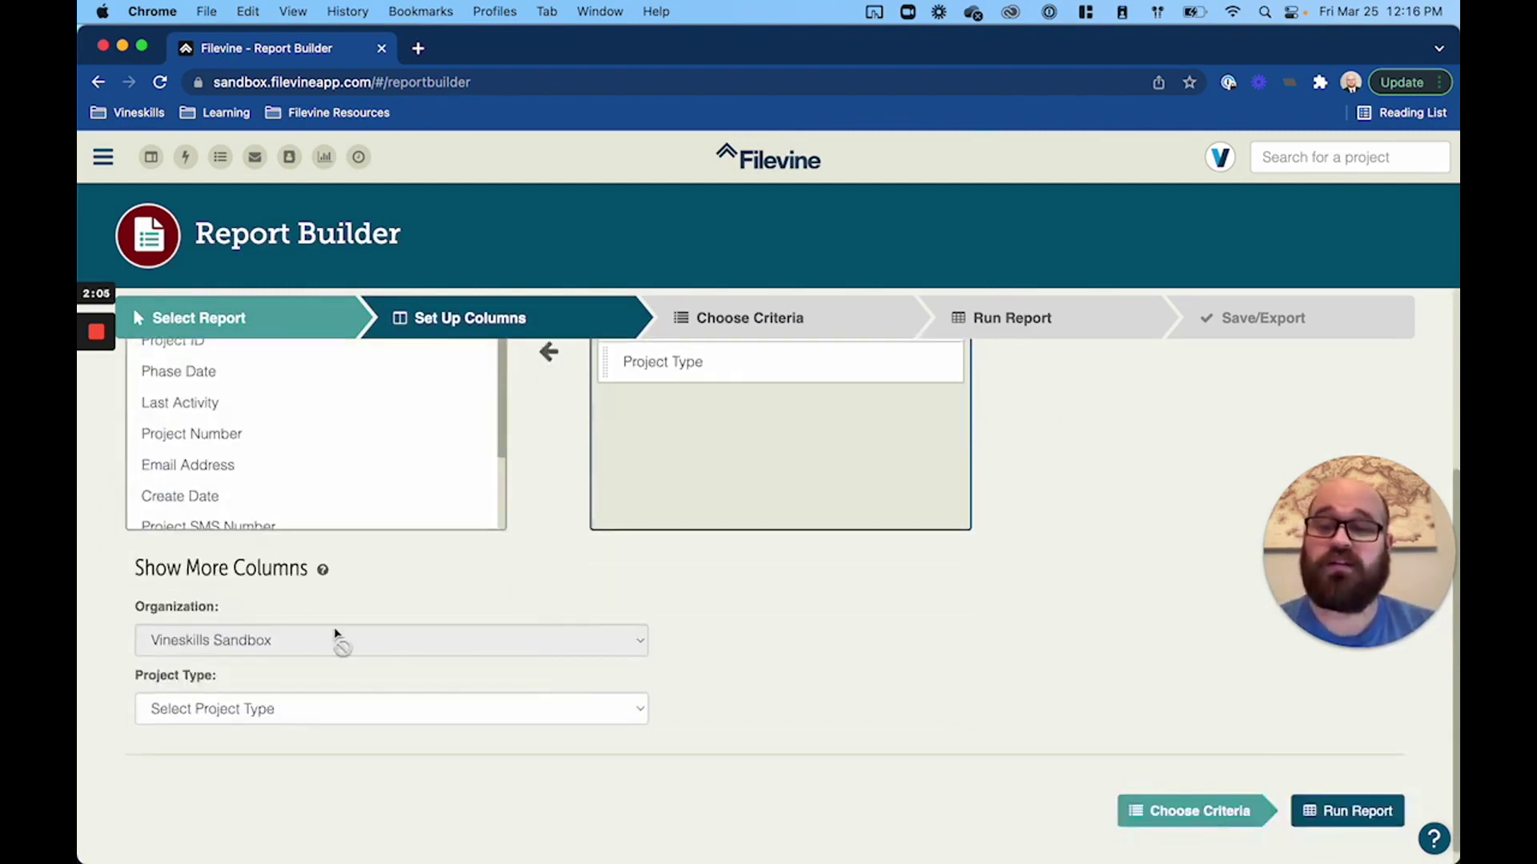
left_click(301, 708)
left_click(286, 735)
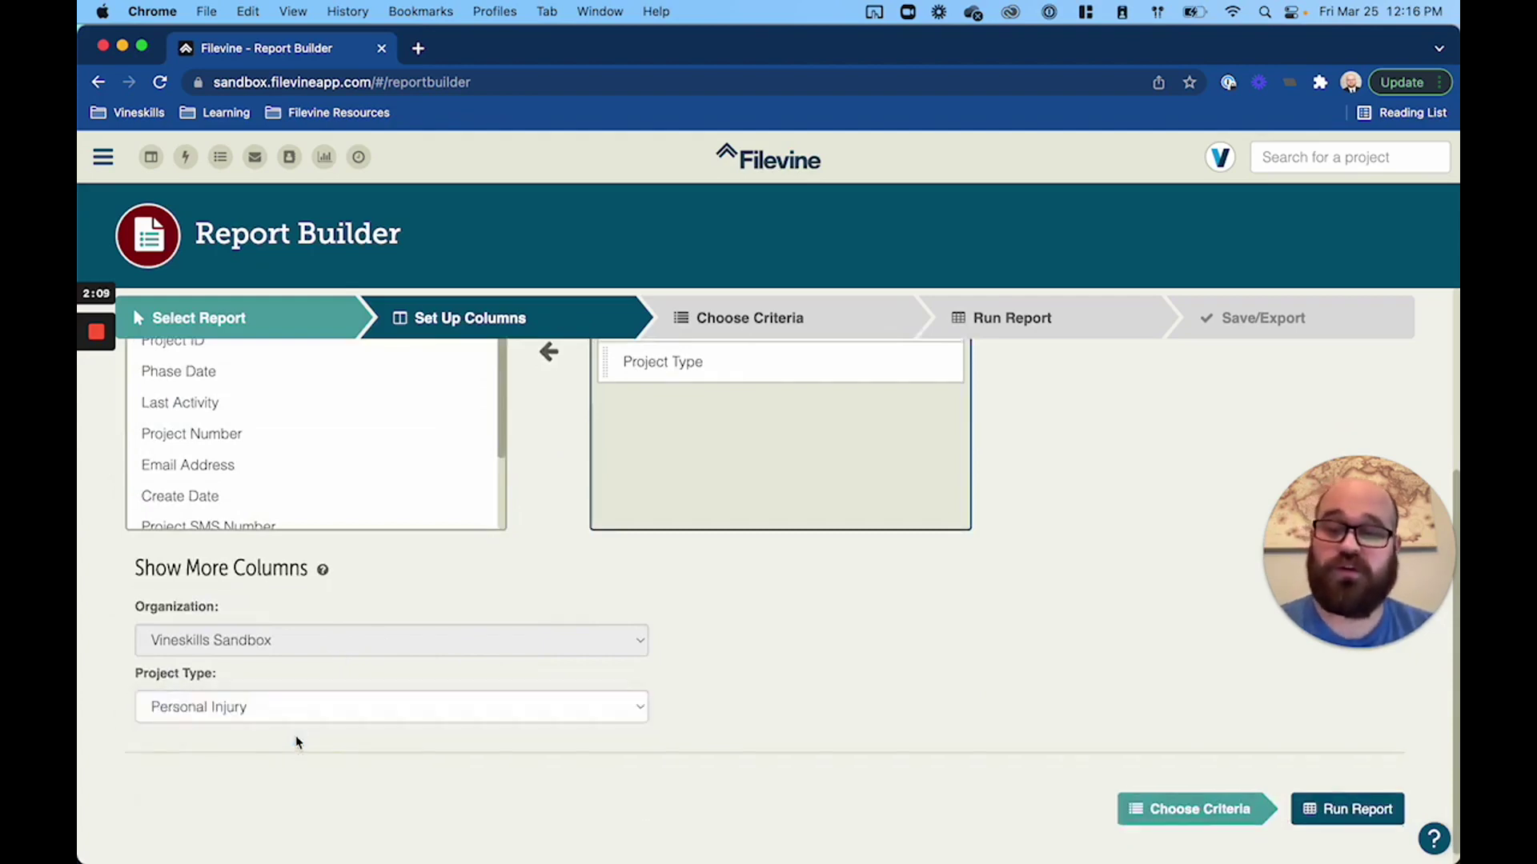
scroll(516, 674, "up", 4)
- Browse the column Category Selector, keeping the General category selected
left_click(371, 569)
left_click(371, 570)
left_click(393, 582)
left_click(432, 567)
scroll(525, 543, "down", 4)
scroll(526, 544, "up", 1)
left_click(456, 446)
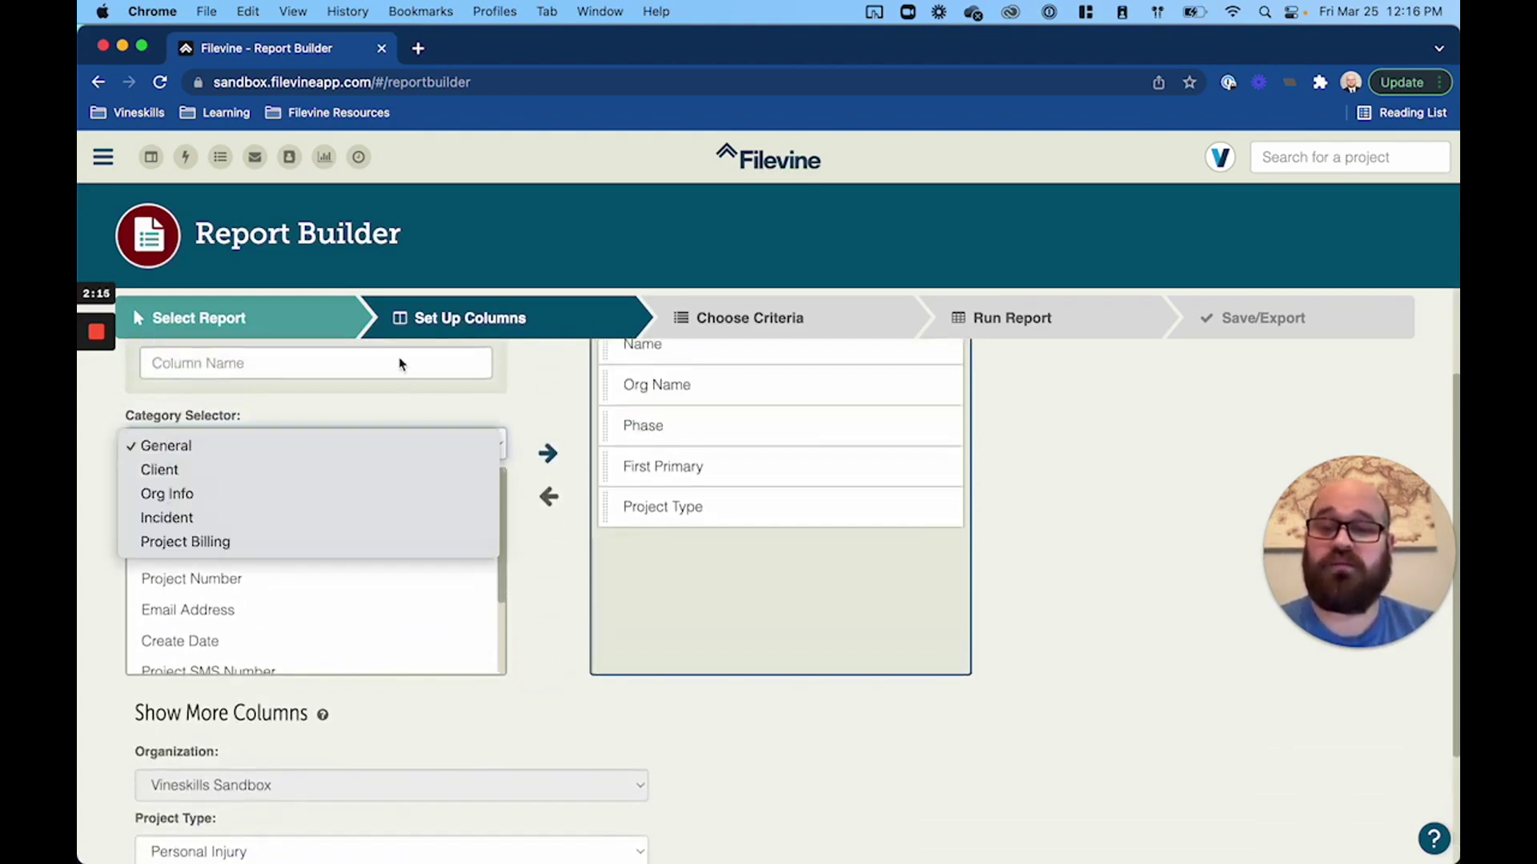
left_click(377, 353)
left_click(376, 358)
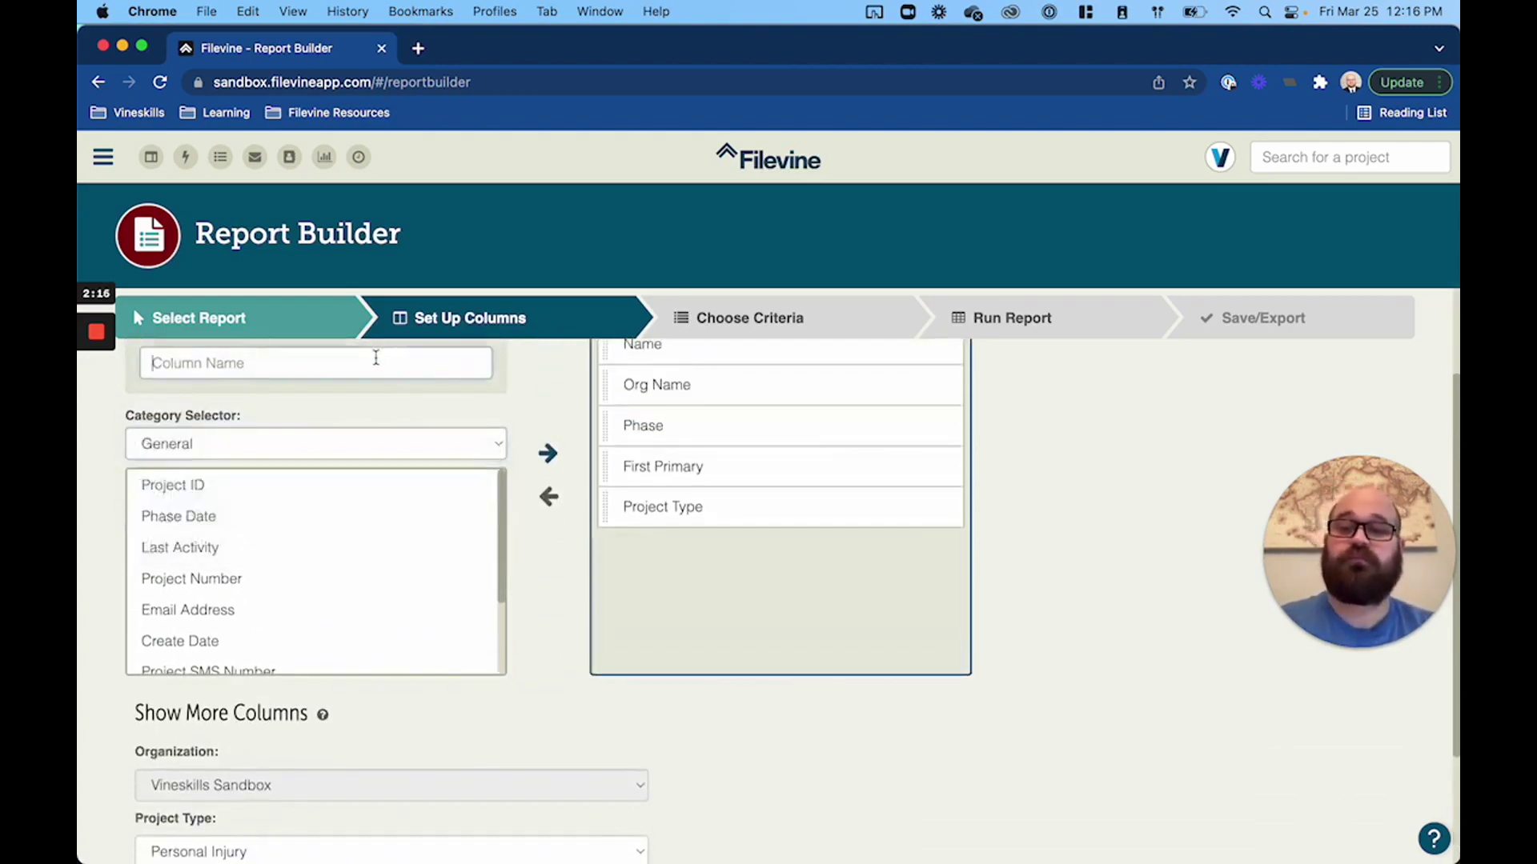
left_click(356, 450)
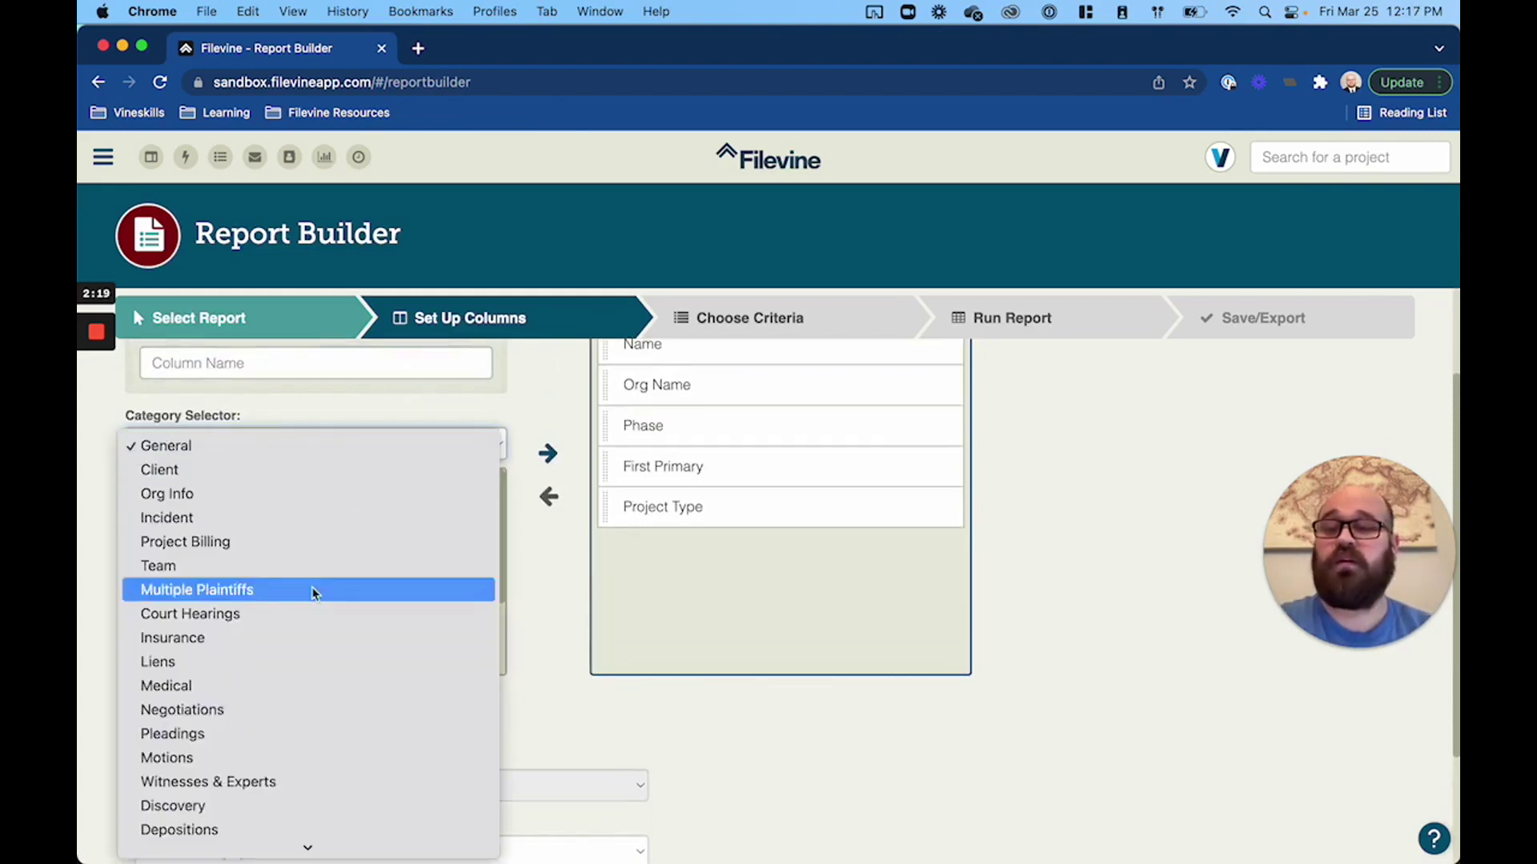
scroll(312, 593, "down", 3)
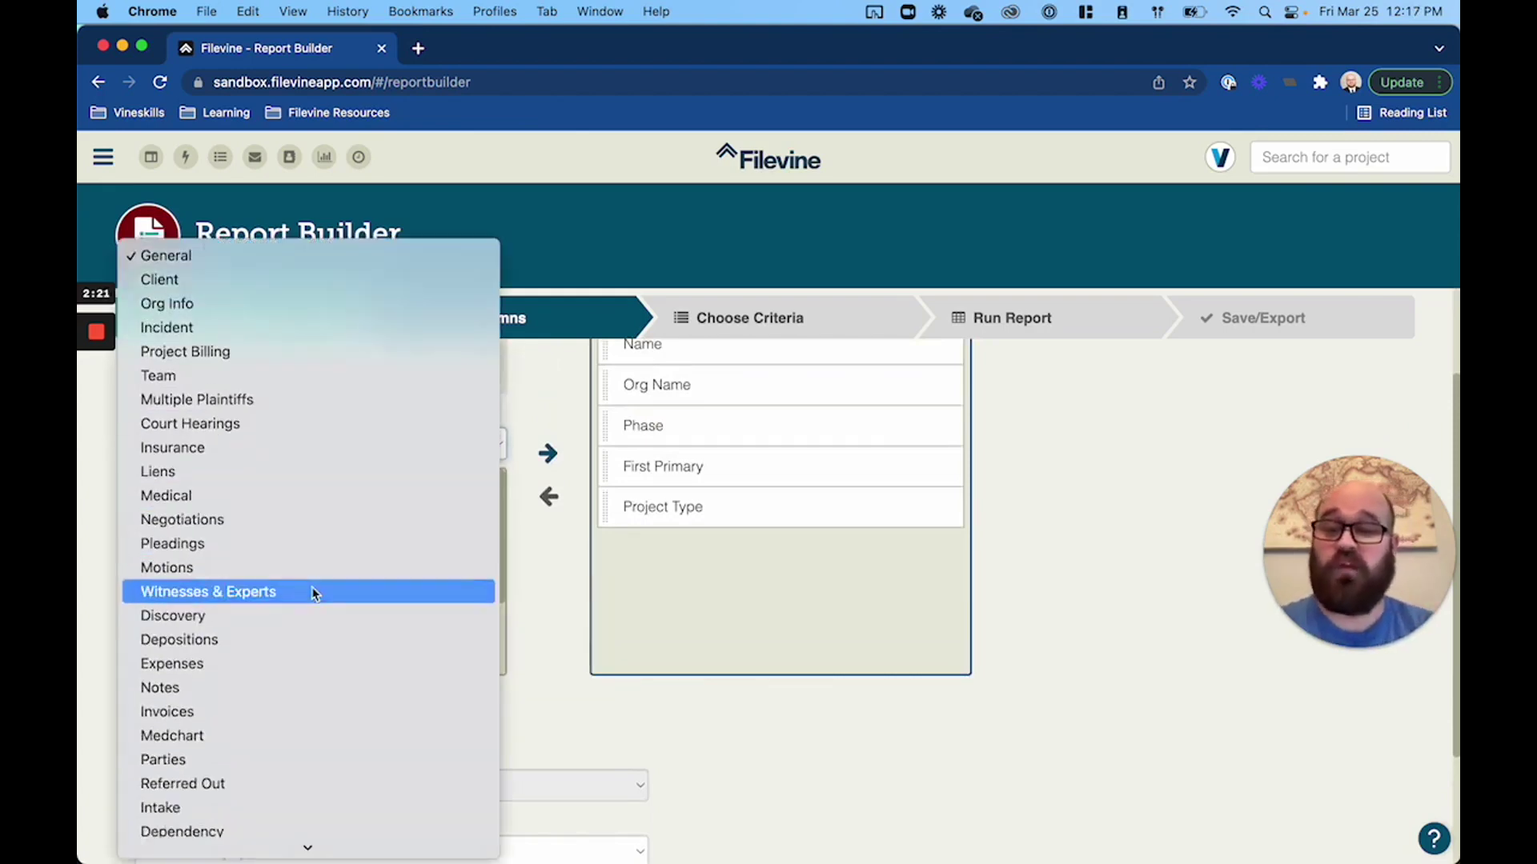
scroll(313, 592, "down", 4)
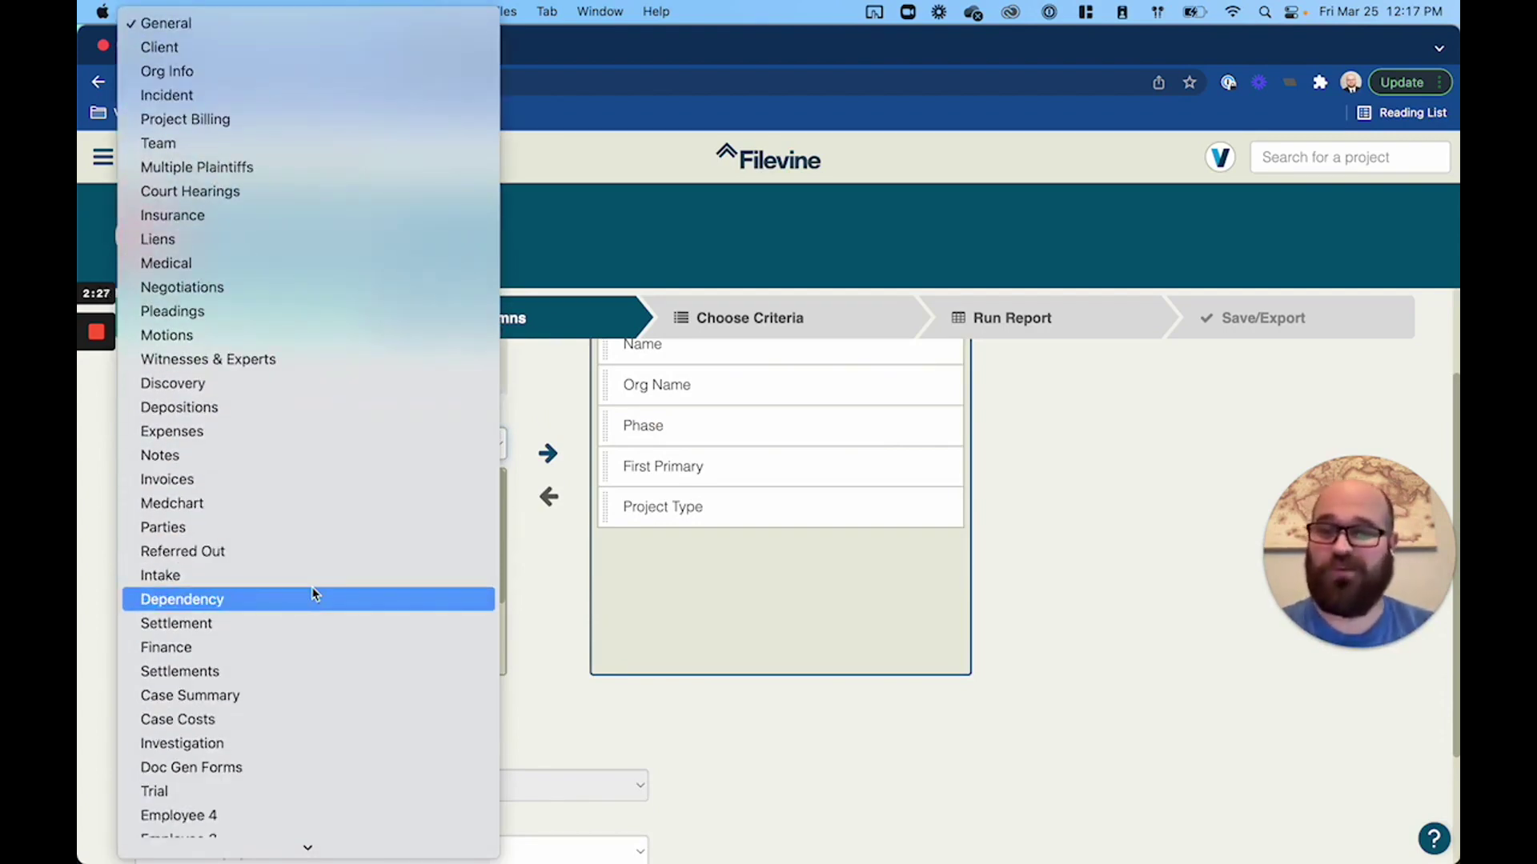
scroll(314, 592, "down", 1)
left_click(889, 784)
scroll(652, 661, "up", 3)
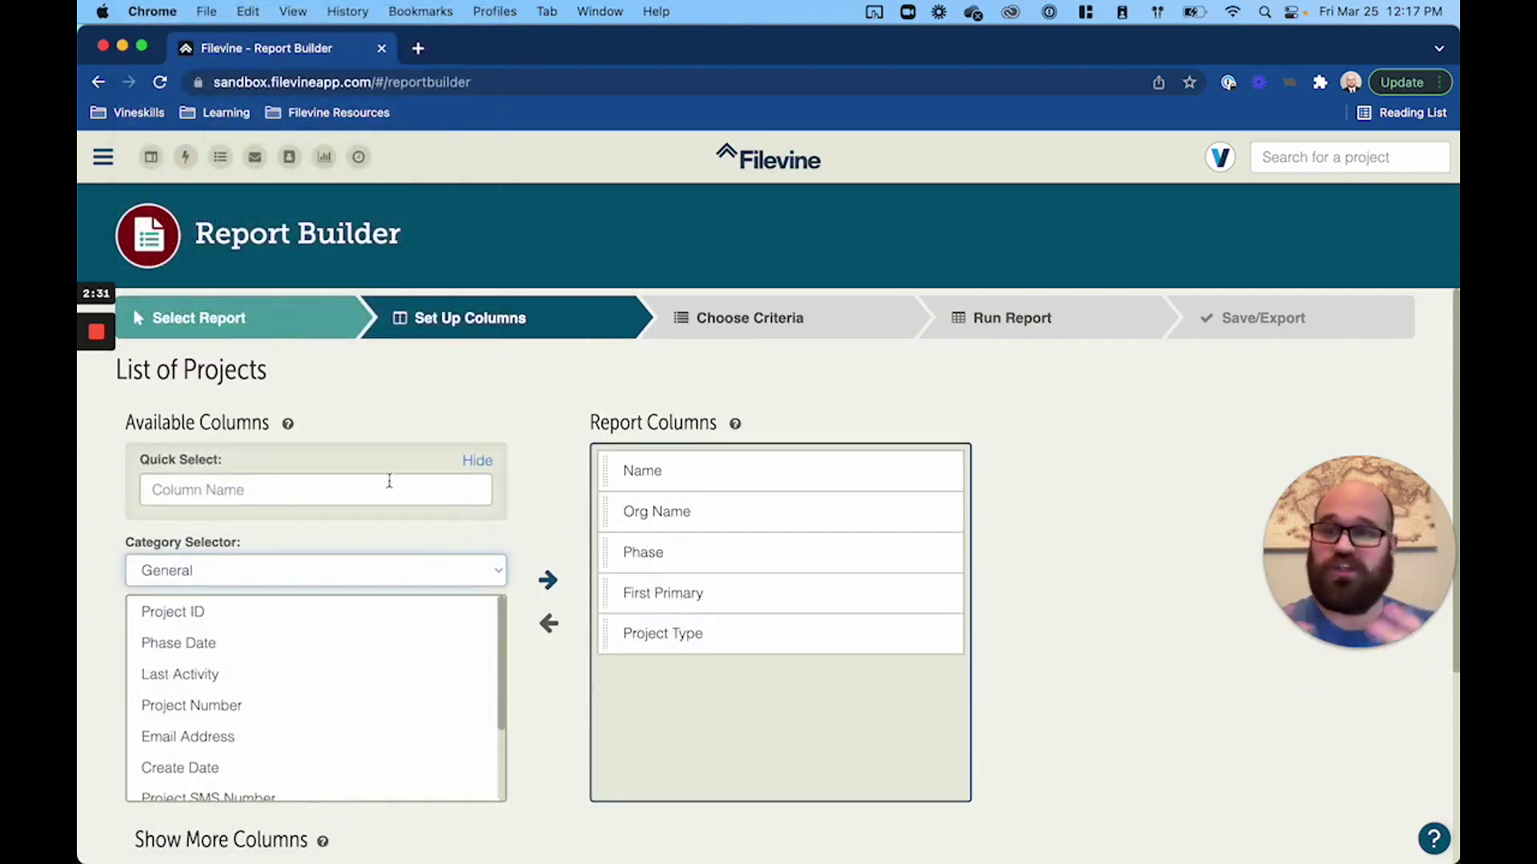
double_click(688, 514)
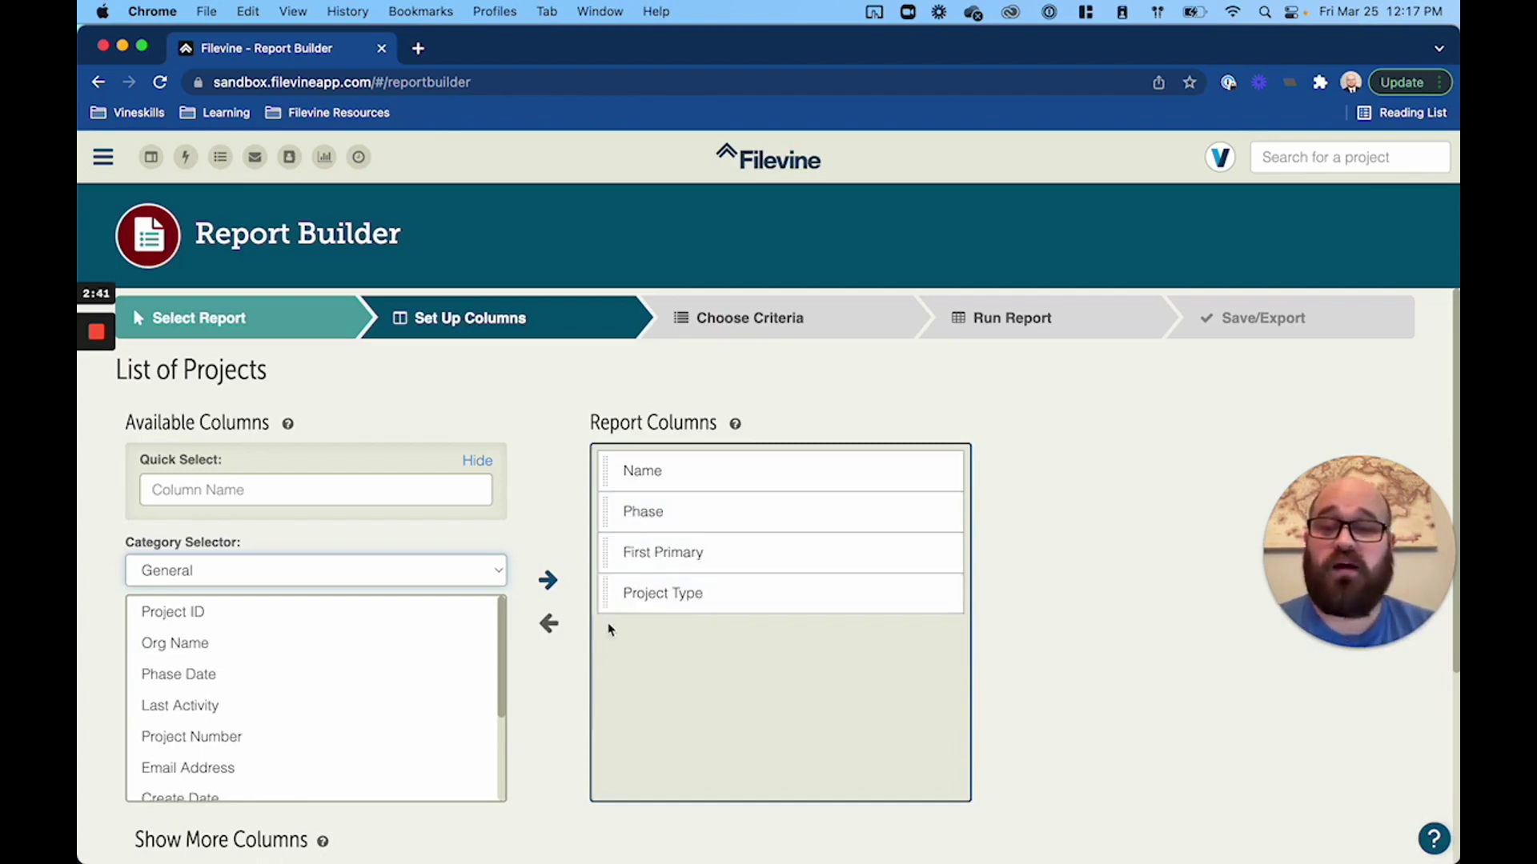
left_click(365, 570)
left_click(366, 566)
left_click(367, 493)
type("lega")
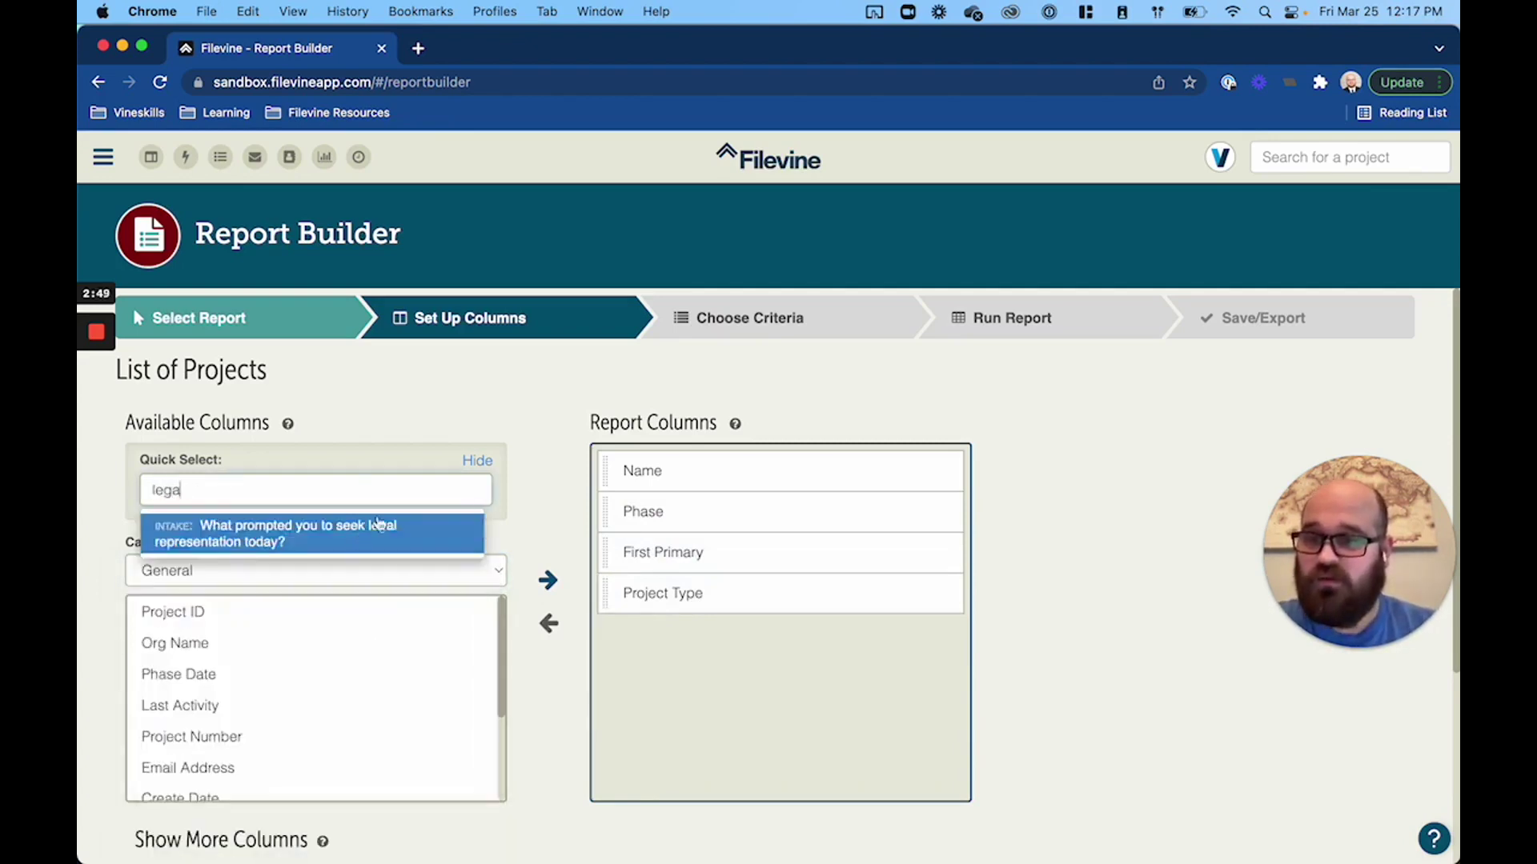
key("BackSpace")
key("BackSpace")
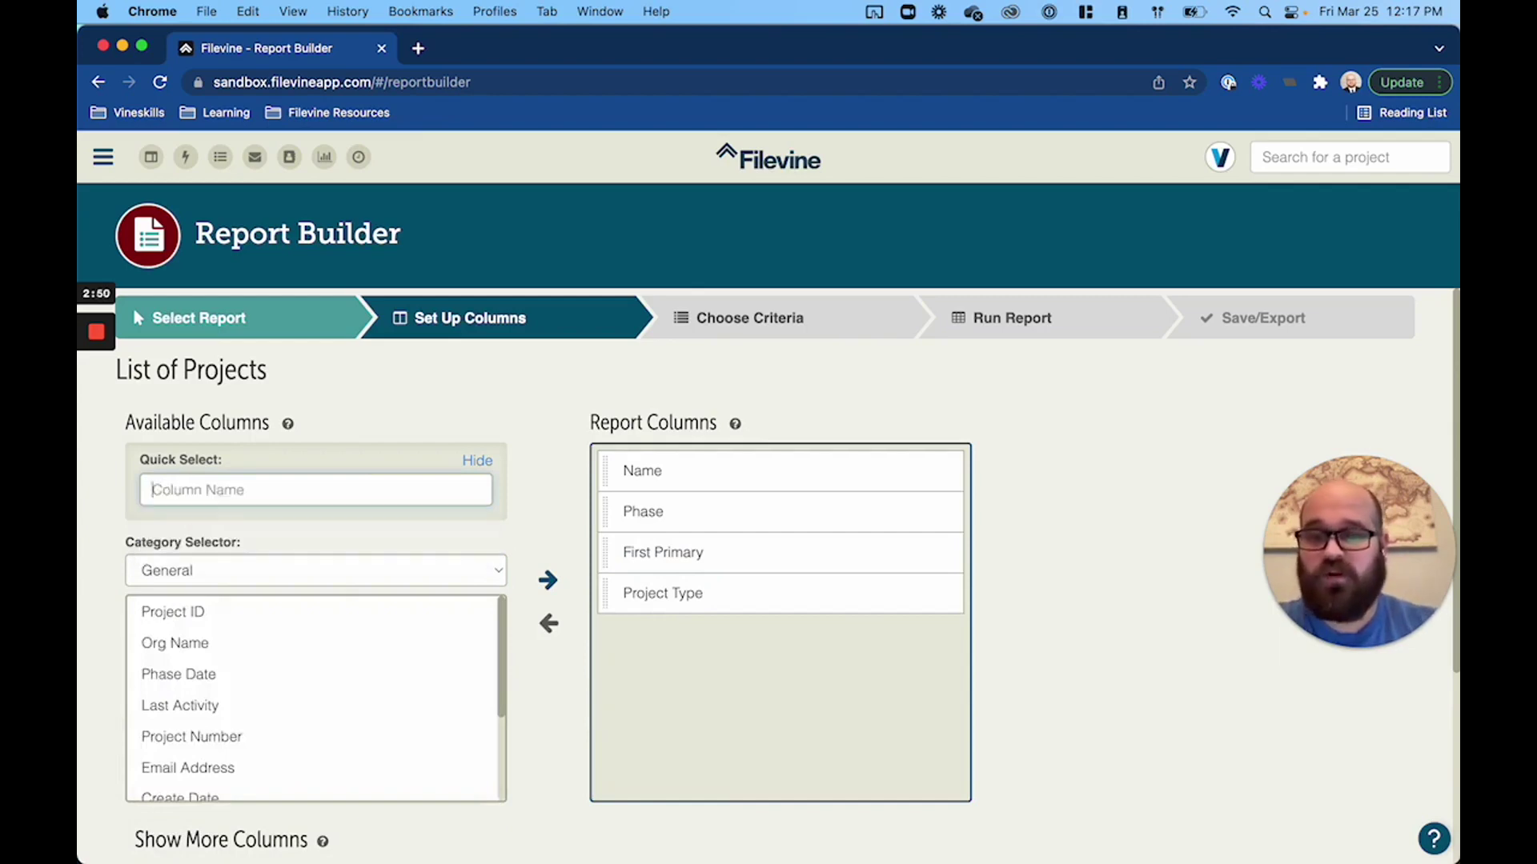
- Switch to the Team category and add Team Case Manager First Name as a column
left_click(372, 583)
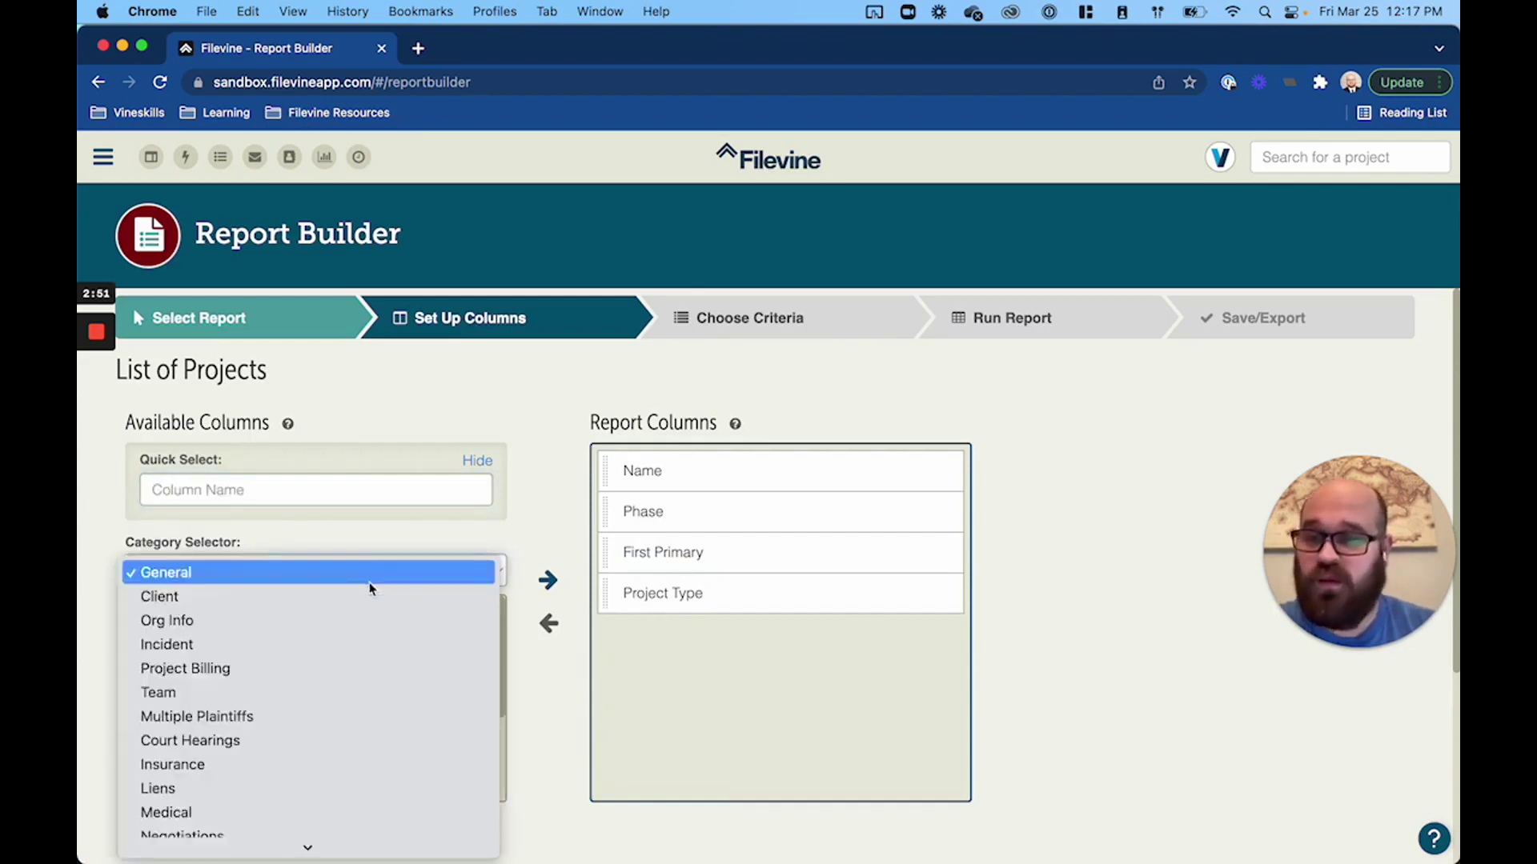
left_click(302, 700)
scroll(361, 673, "down", 5)
scroll(362, 672, "down", 2)
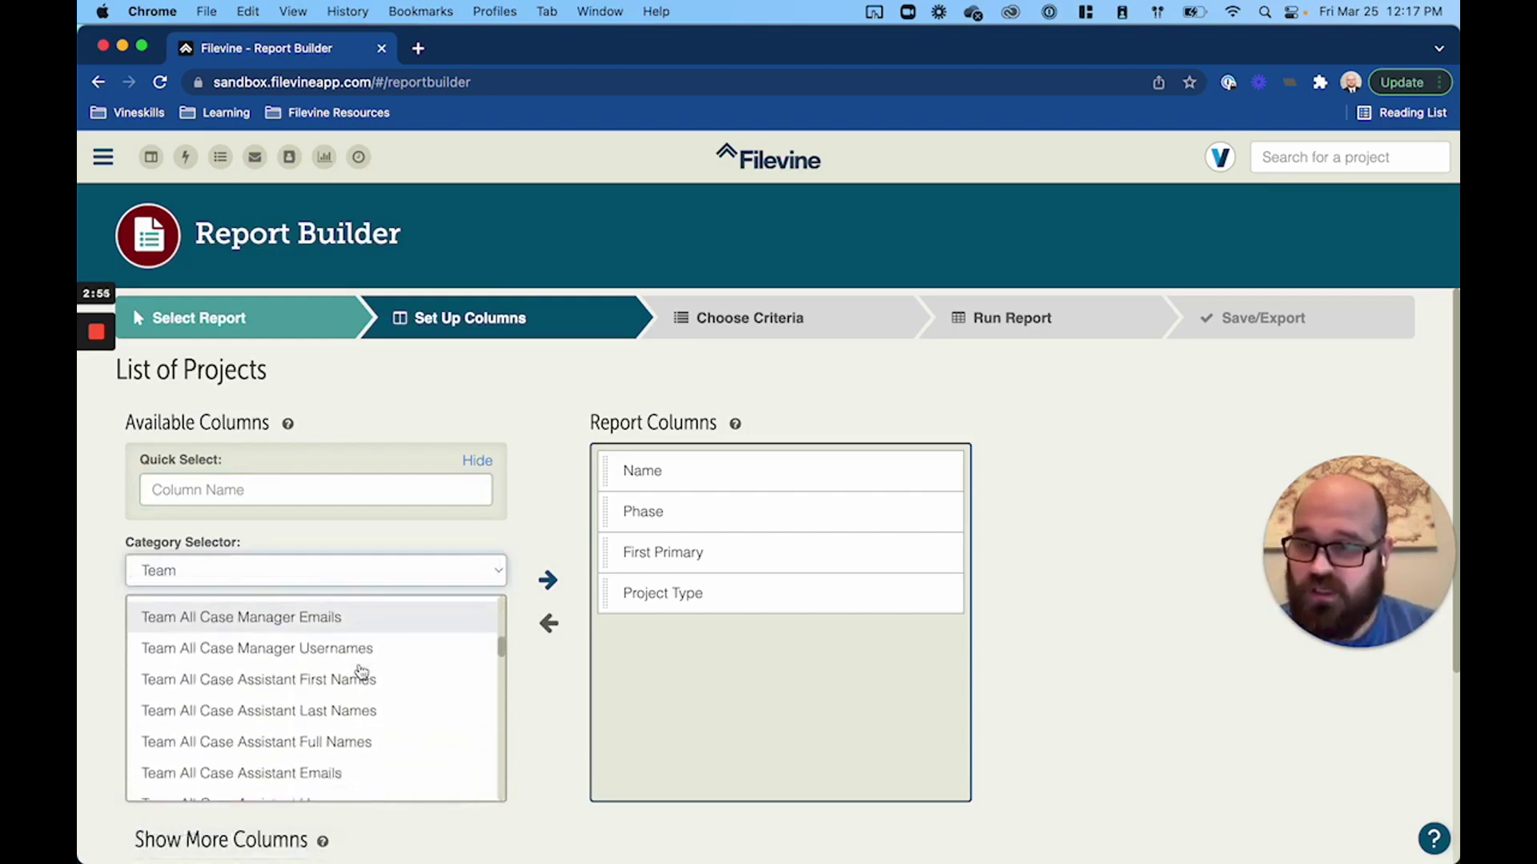
scroll(362, 672, "up", 3)
scroll(362, 672, "up", 1)
scroll(362, 673, "down", 5)
scroll(362, 672, "down", 3)
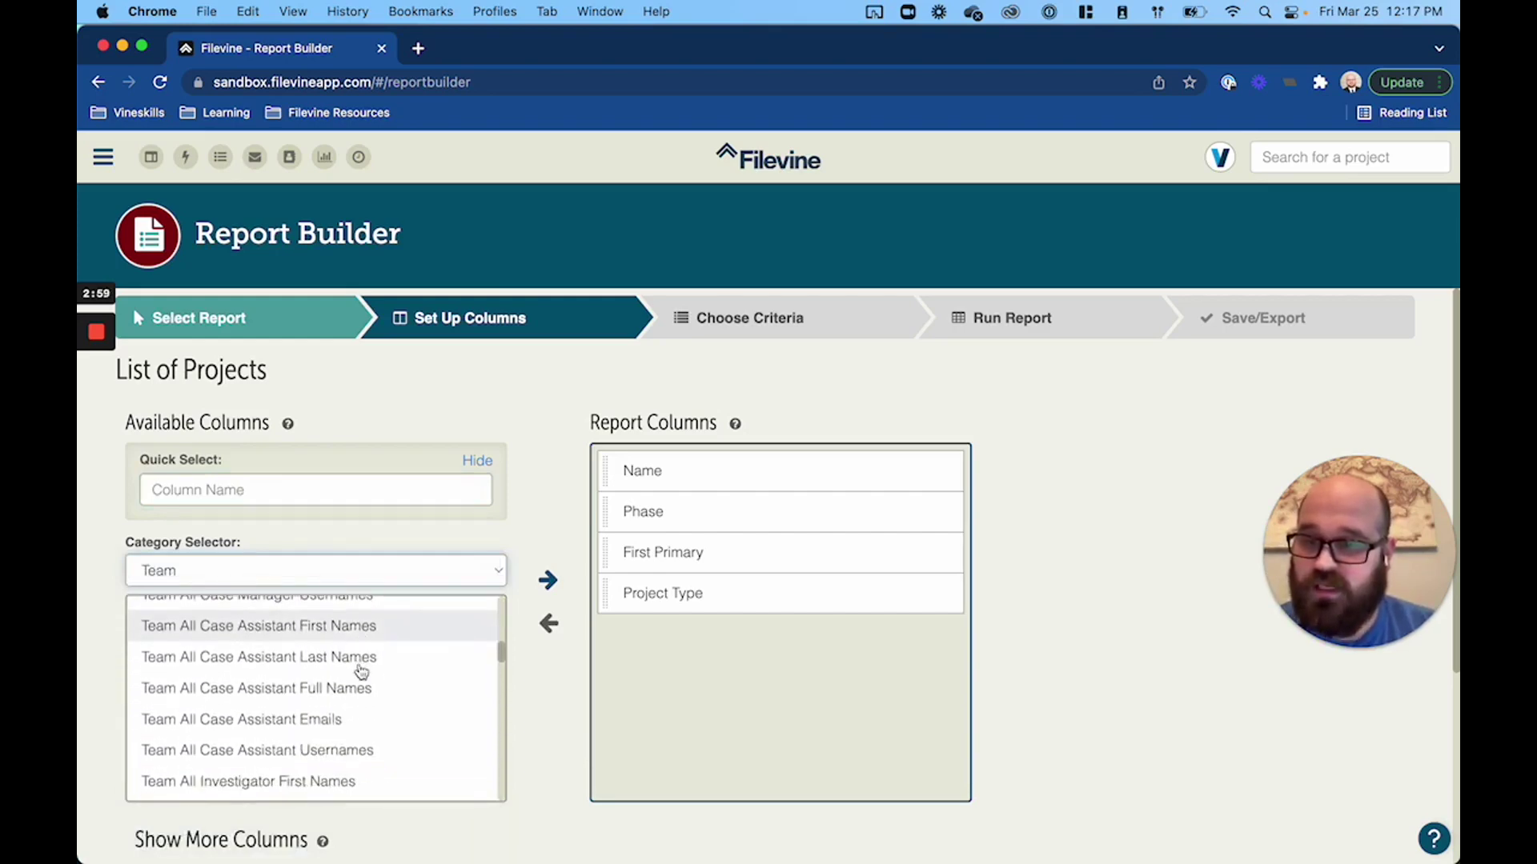
scroll(362, 673, "down", 7)
scroll(362, 673, "down", 10)
scroll(362, 673, "up", 1)
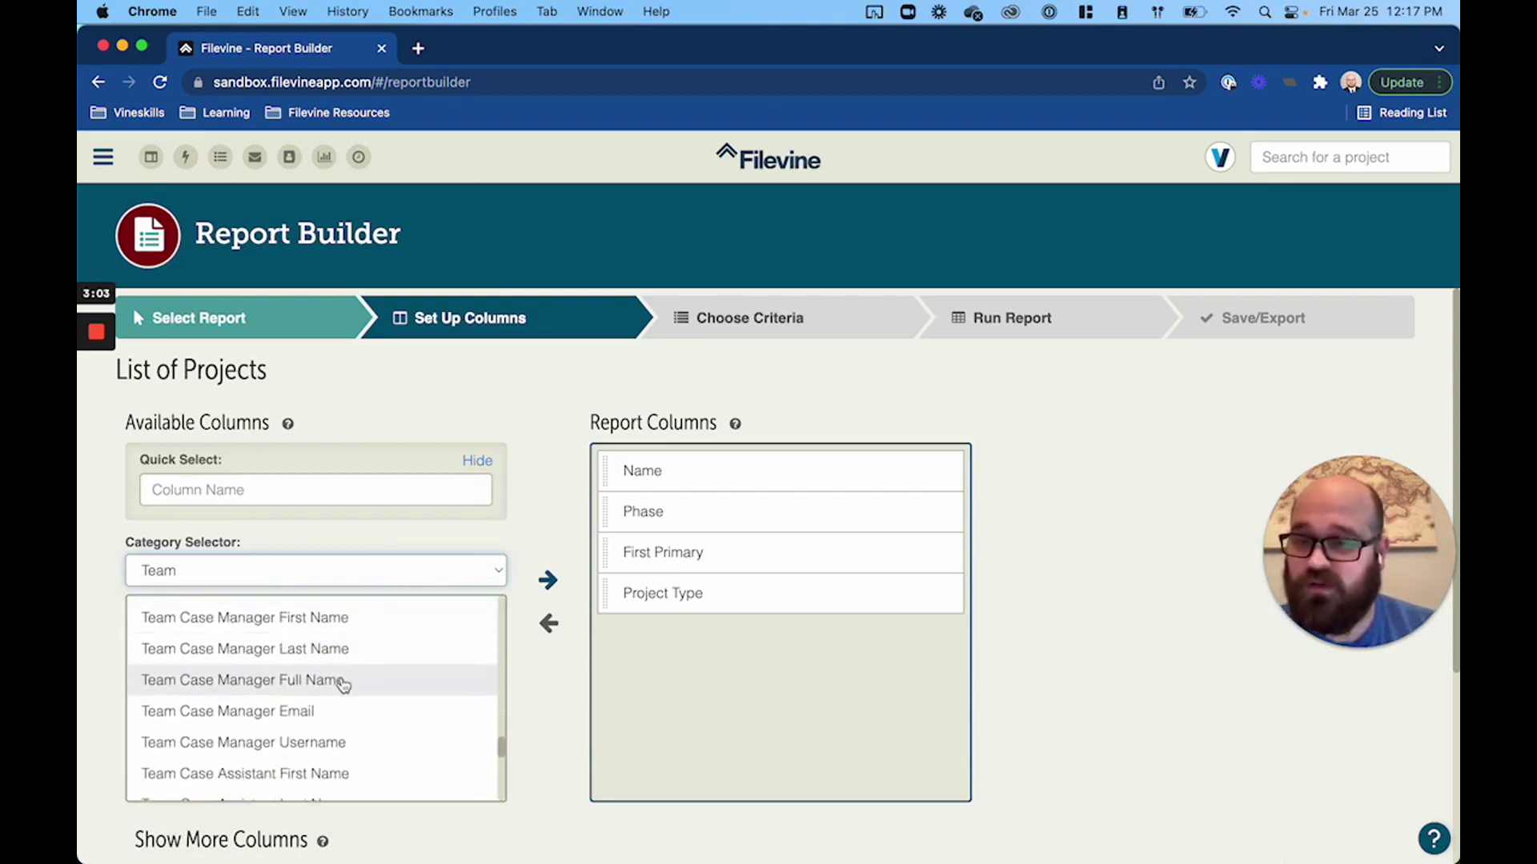
left_click(348, 632)
double_click(407, 633)
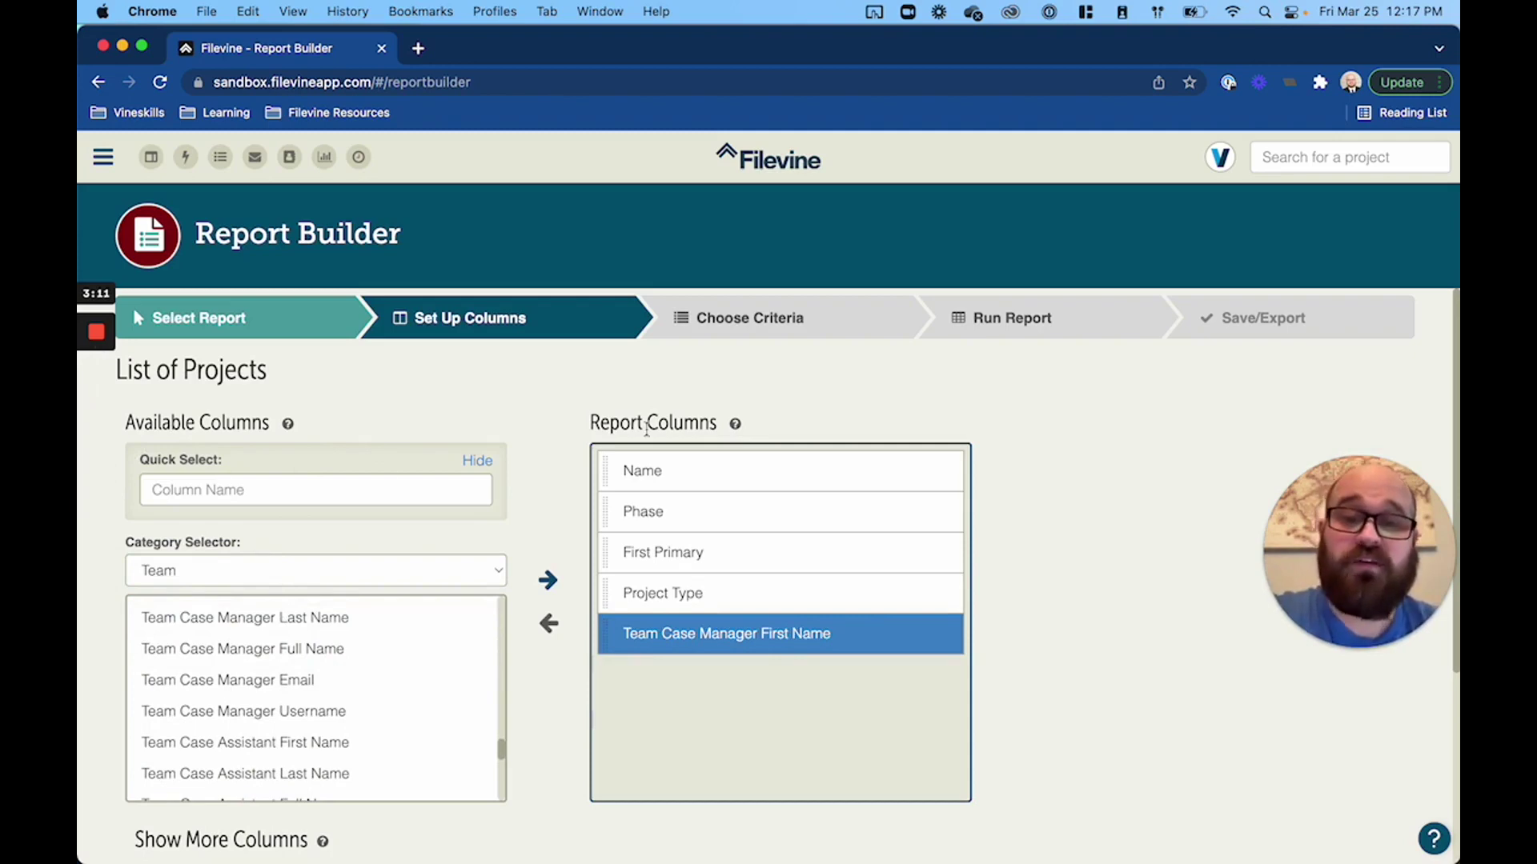
left_click_drag(609, 424, 705, 421)
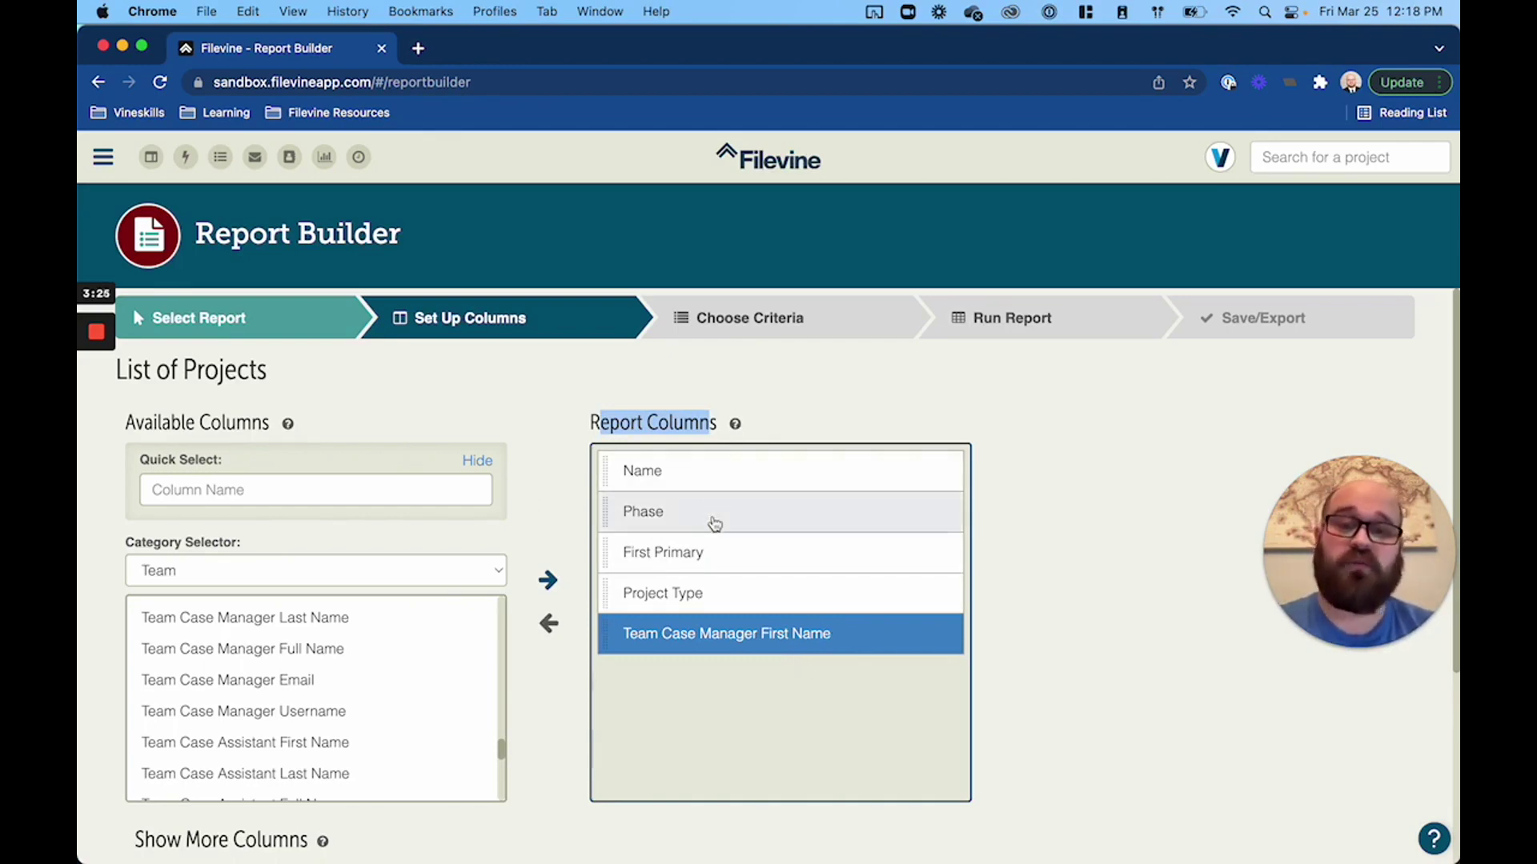
- Remove Project Type from the report columns
double_click(707, 584)
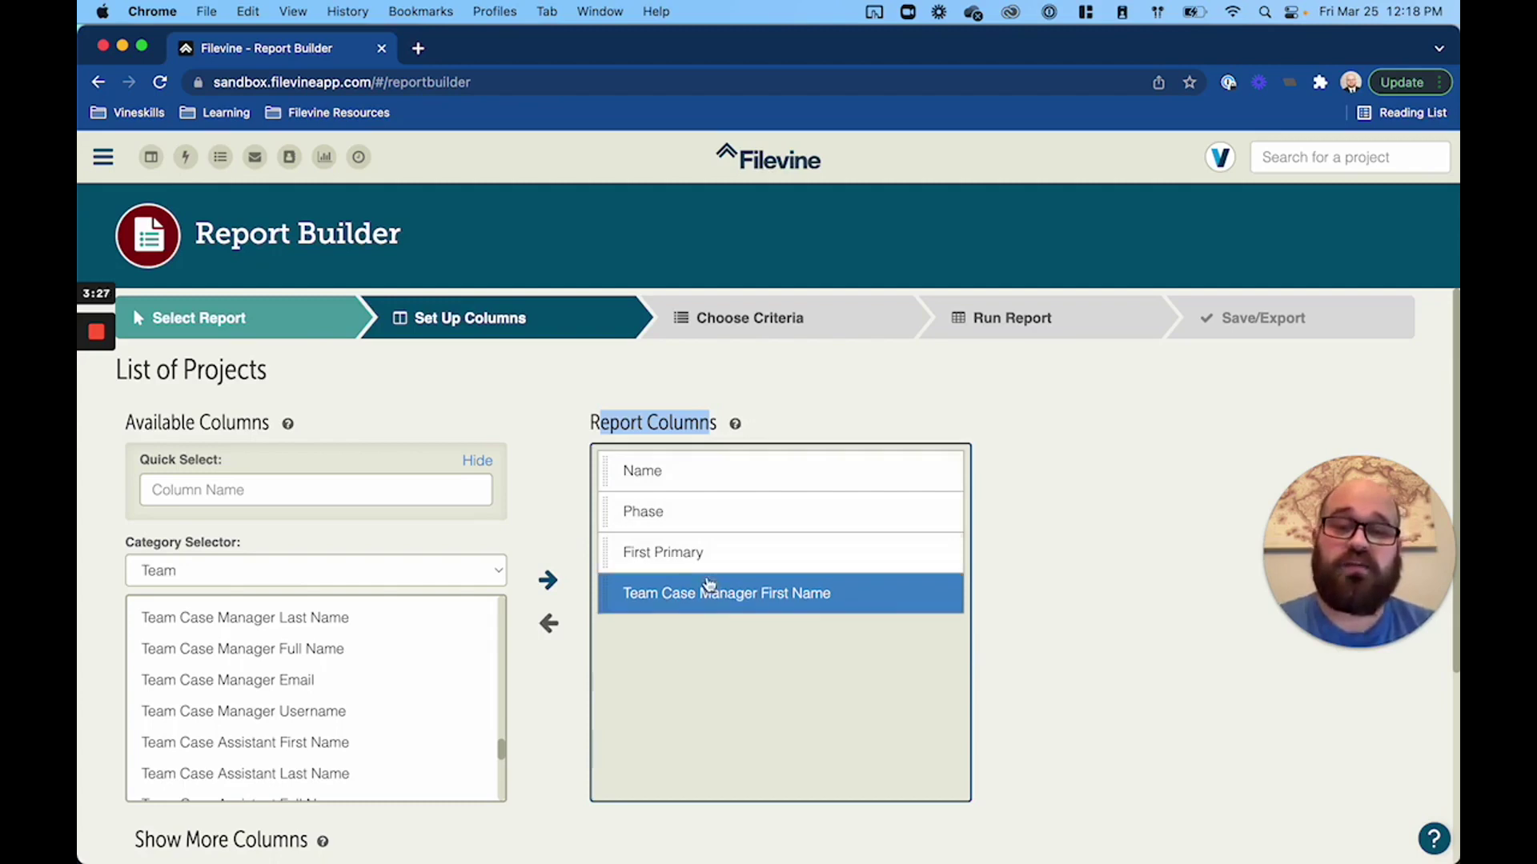
left_click(713, 514, "super")
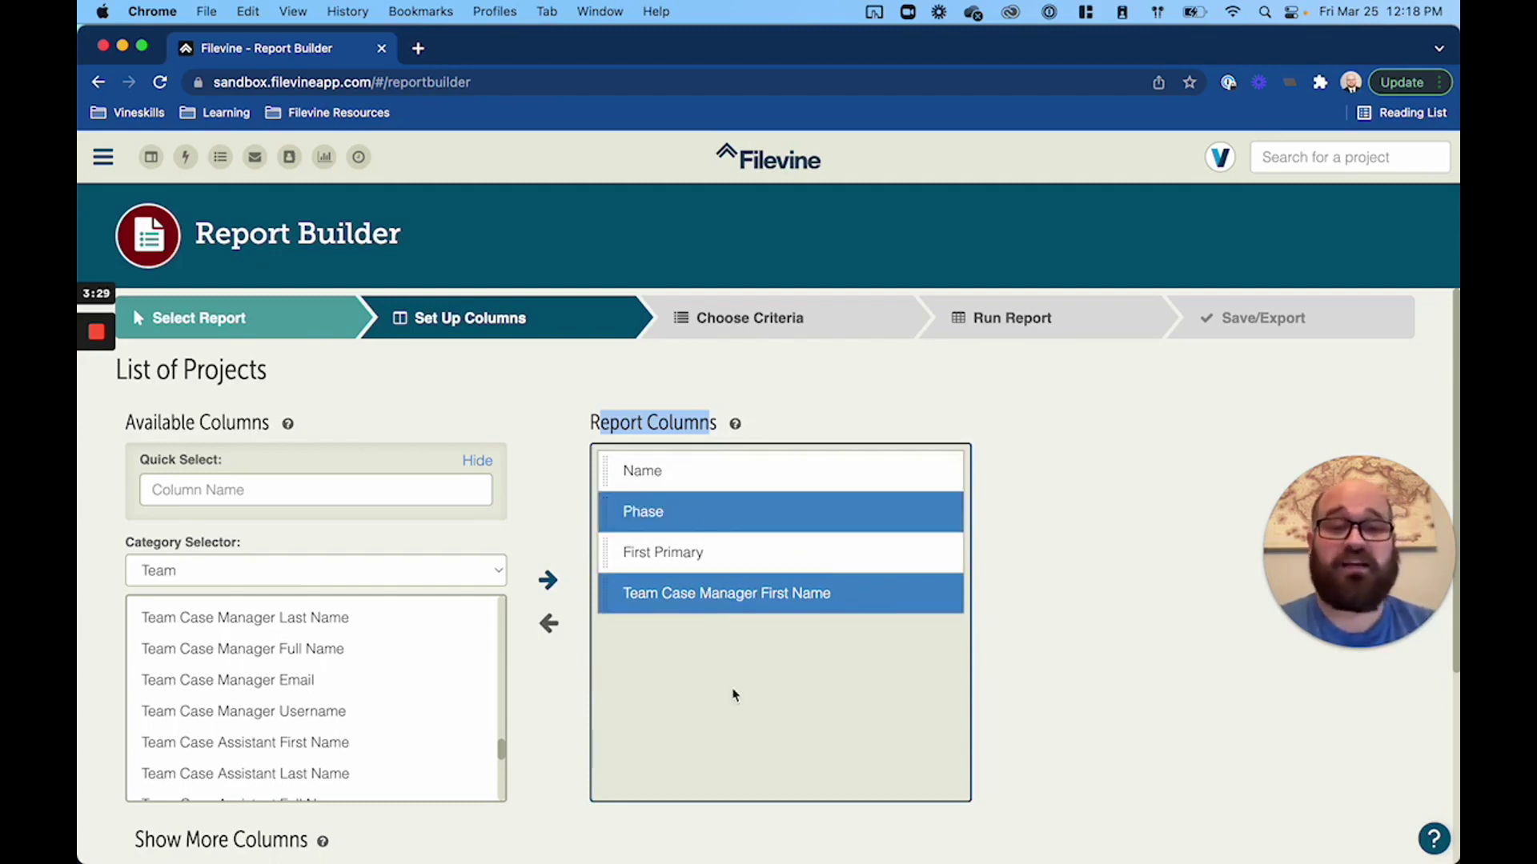
left_click(732, 694)
left_click(734, 612, "super")
left_click(729, 514, "super")
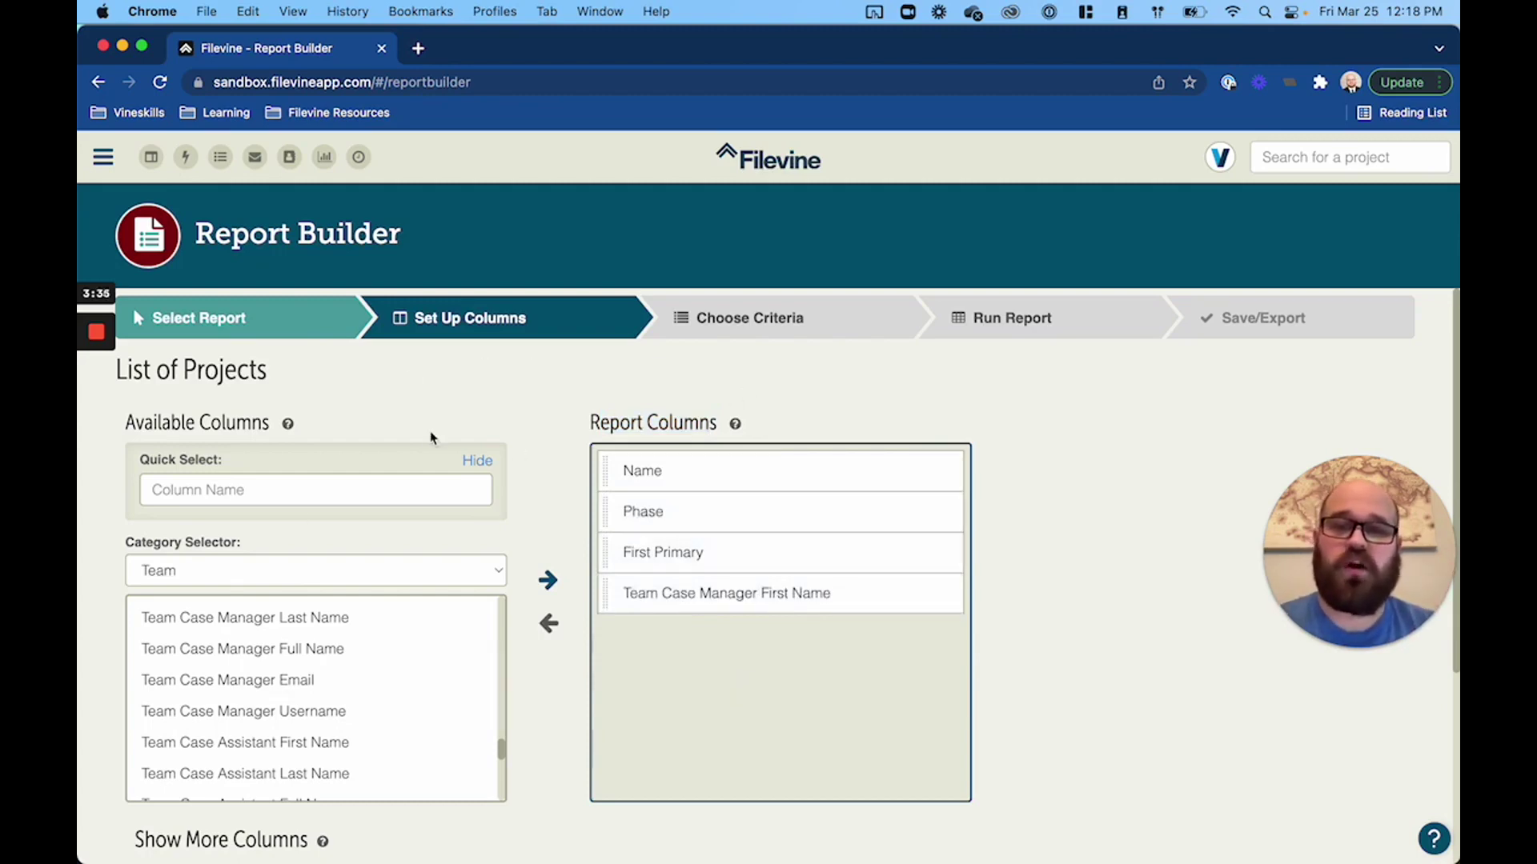
- On Choose Criteria, add a Project Phase criterion including ADMIN and Litigation
left_click(760, 332)
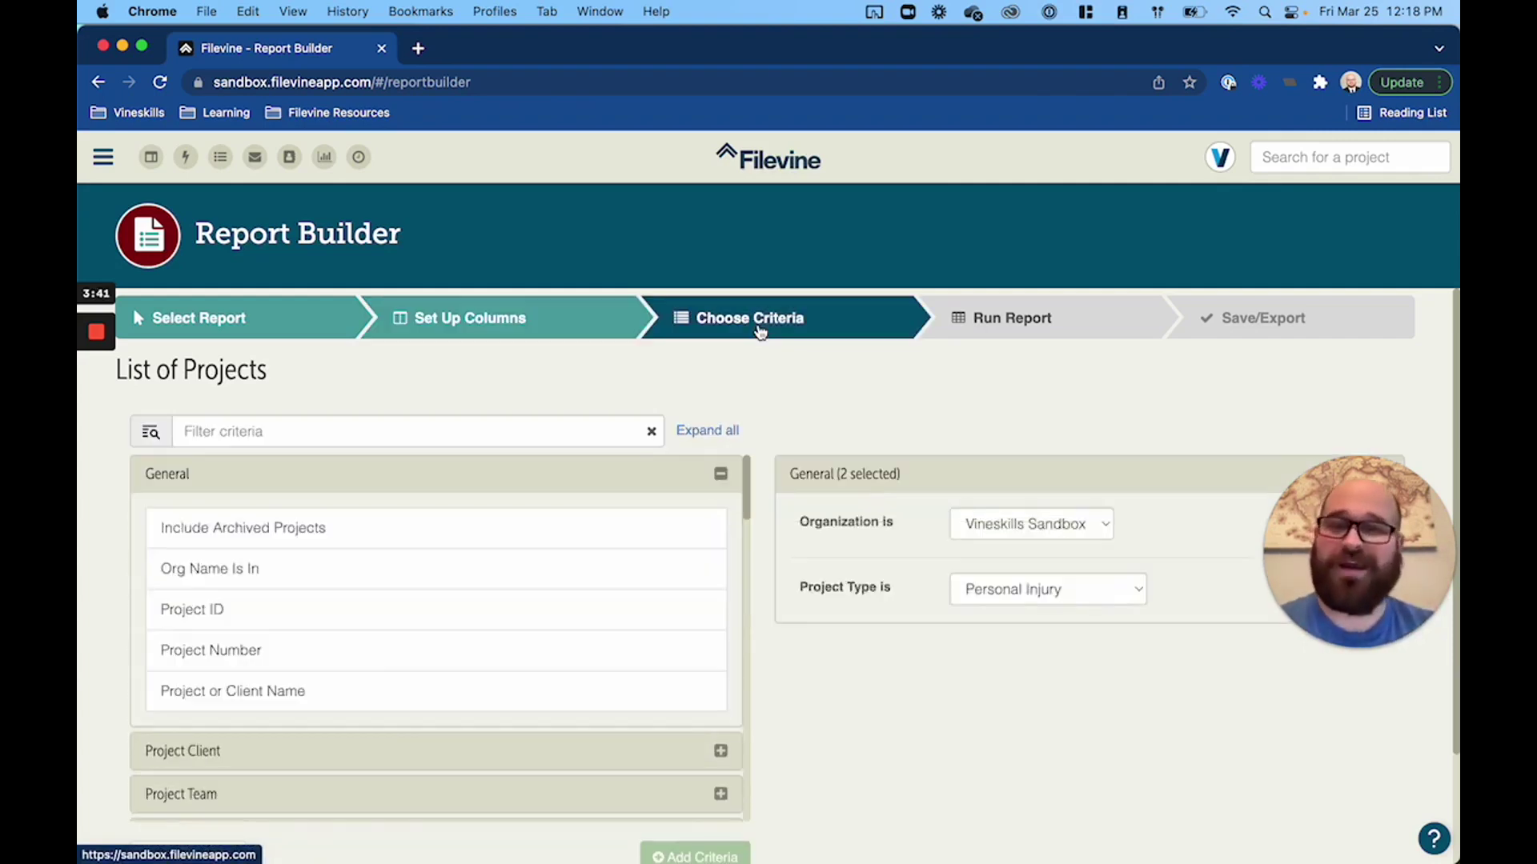
left_click(423, 433)
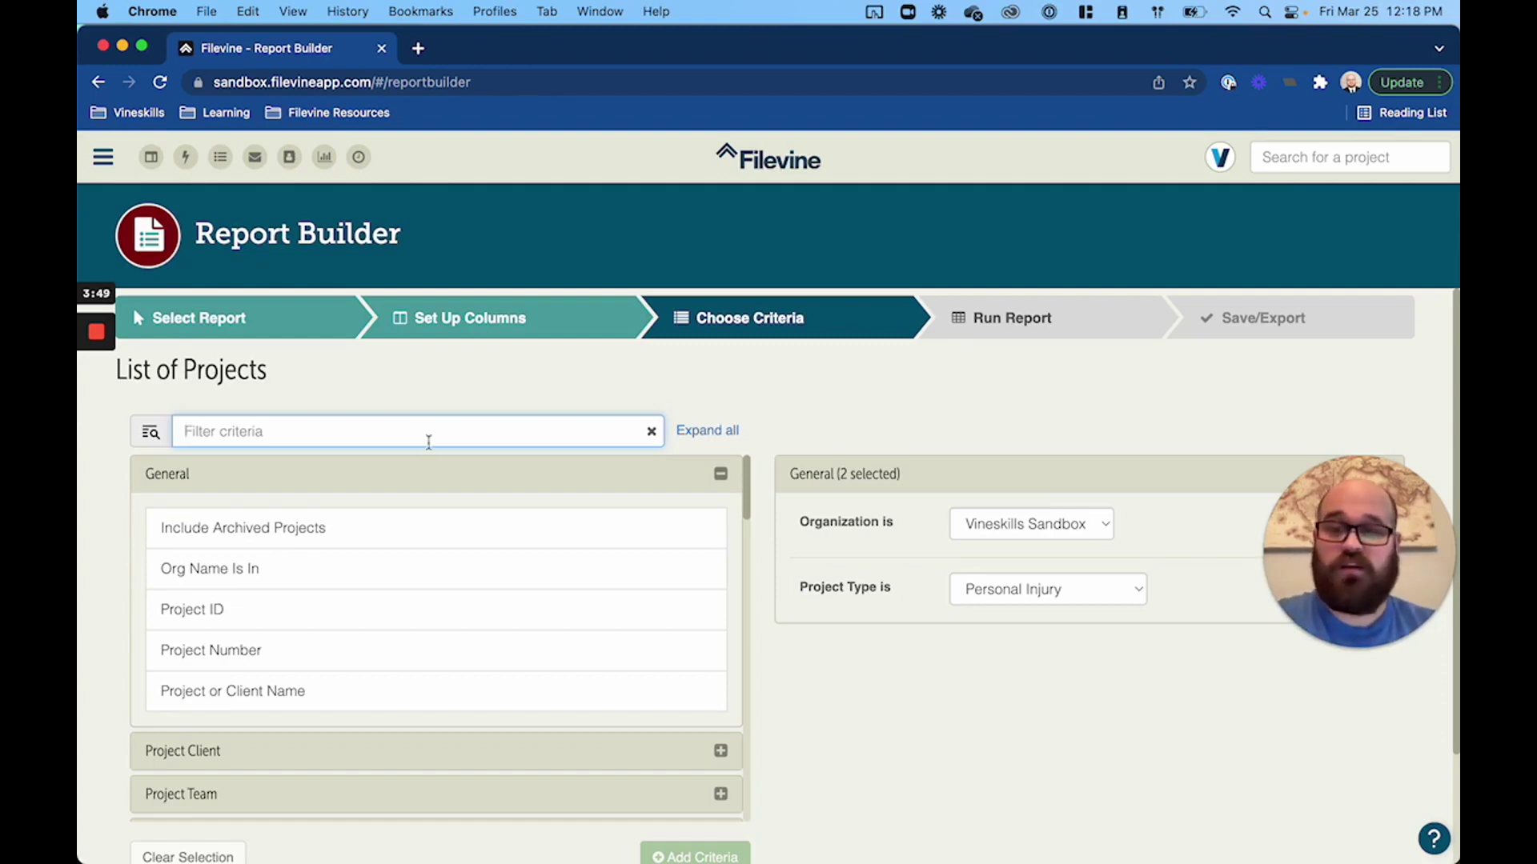
type("phase")
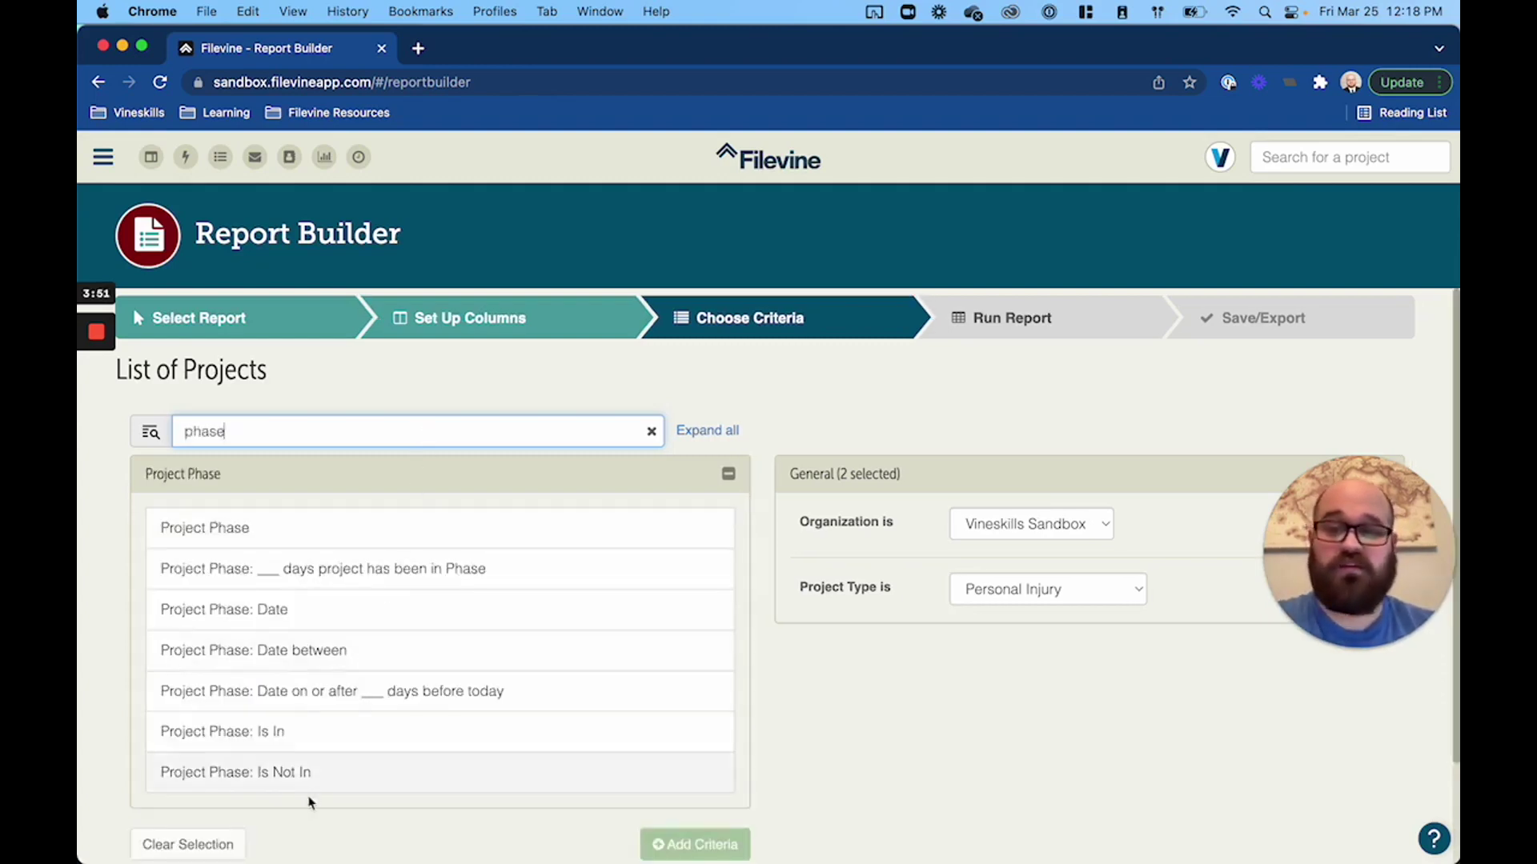
double_click(324, 743)
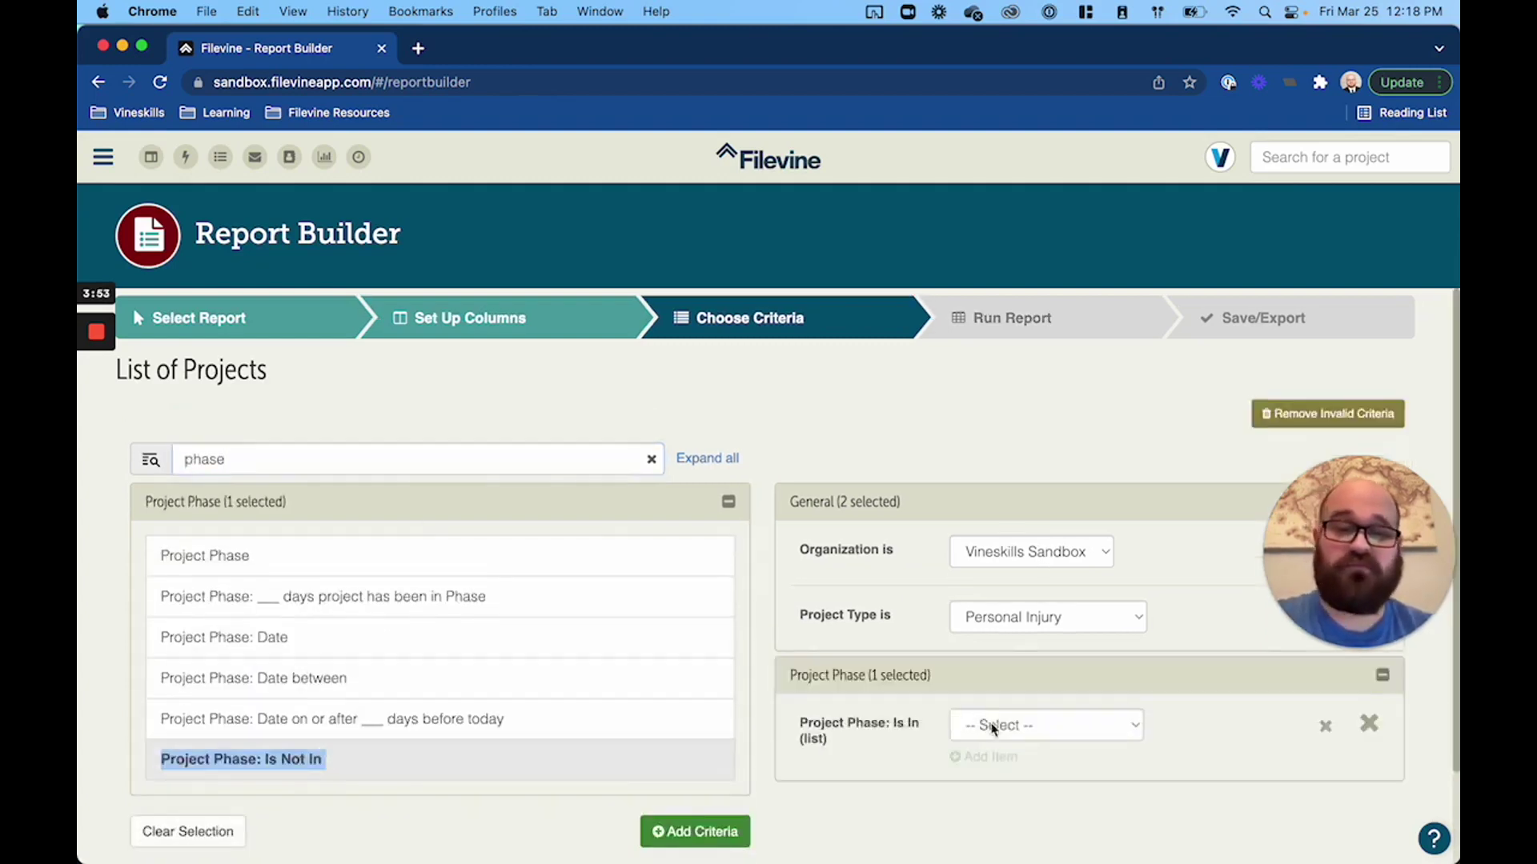
left_click(992, 728)
left_click(1000, 760)
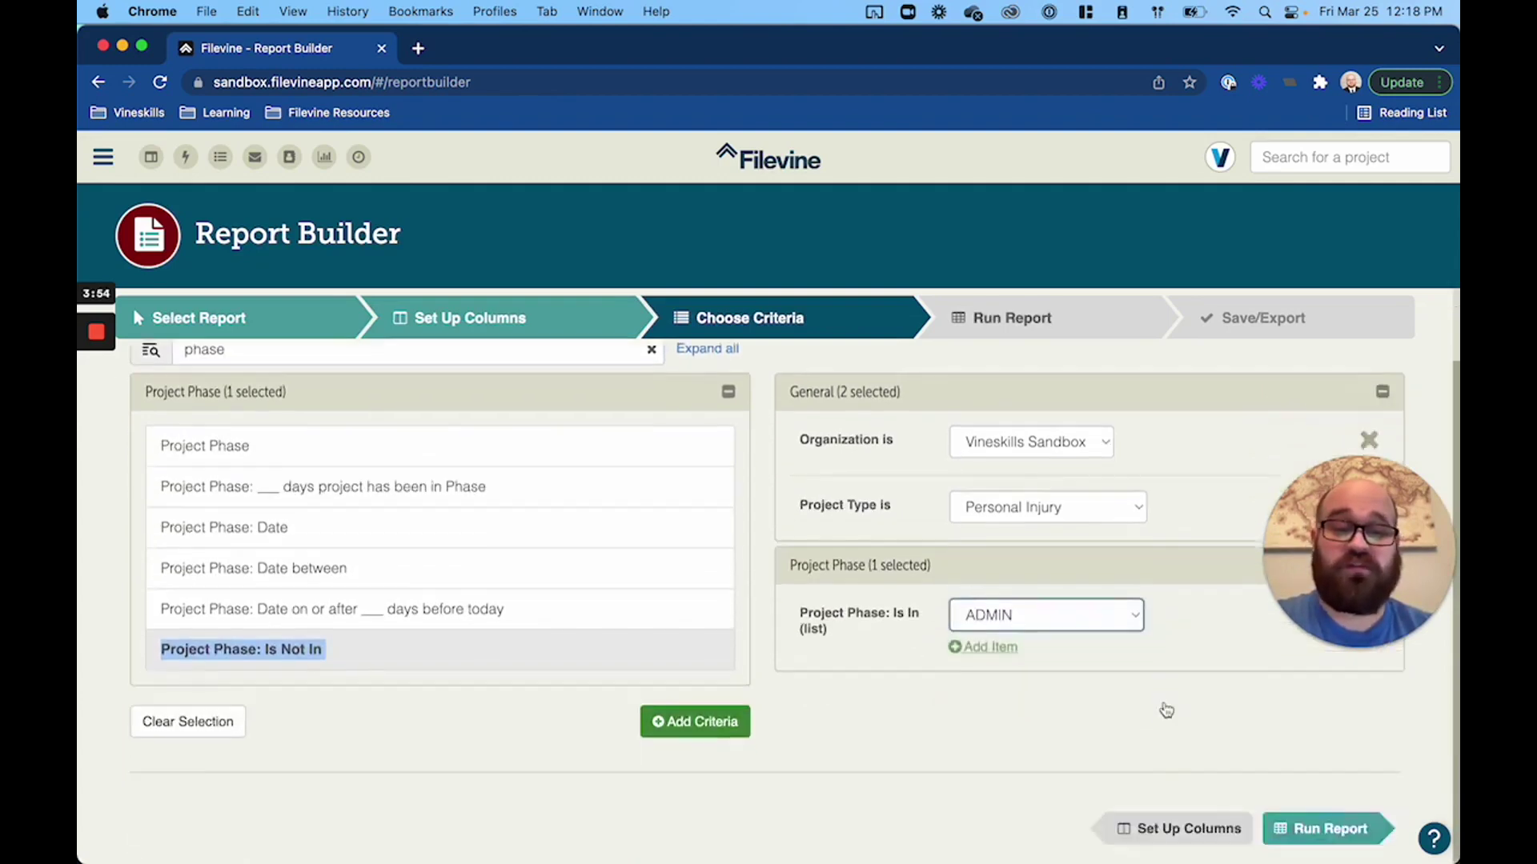
left_click(993, 645)
left_click(1021, 681)
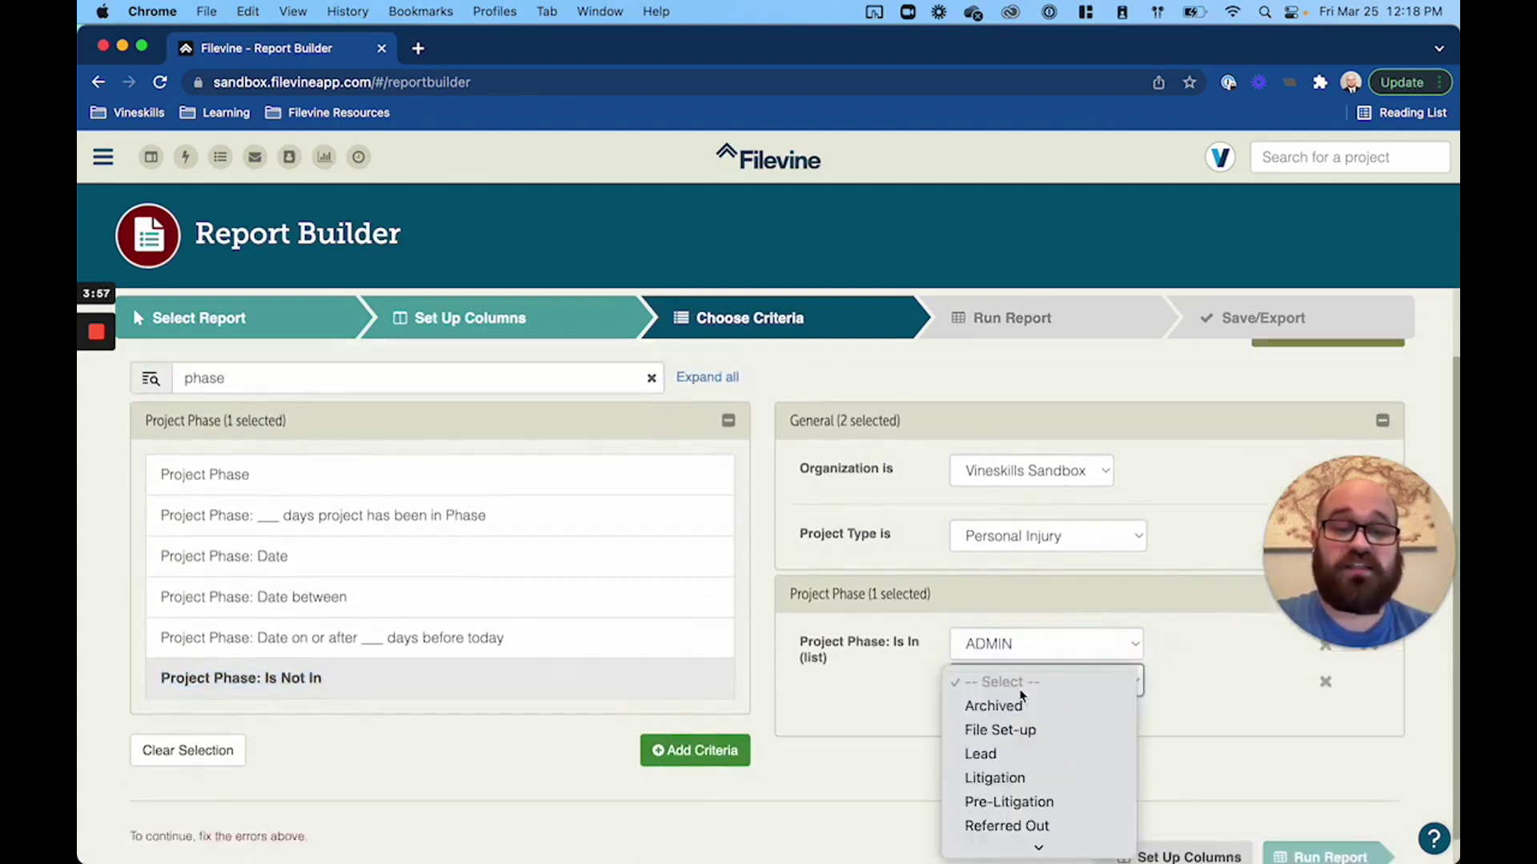
left_click(1020, 776)
- Remove the Project Phase criterion again
scroll(1223, 714, "down", 1)
mouse_move(1344, 653)
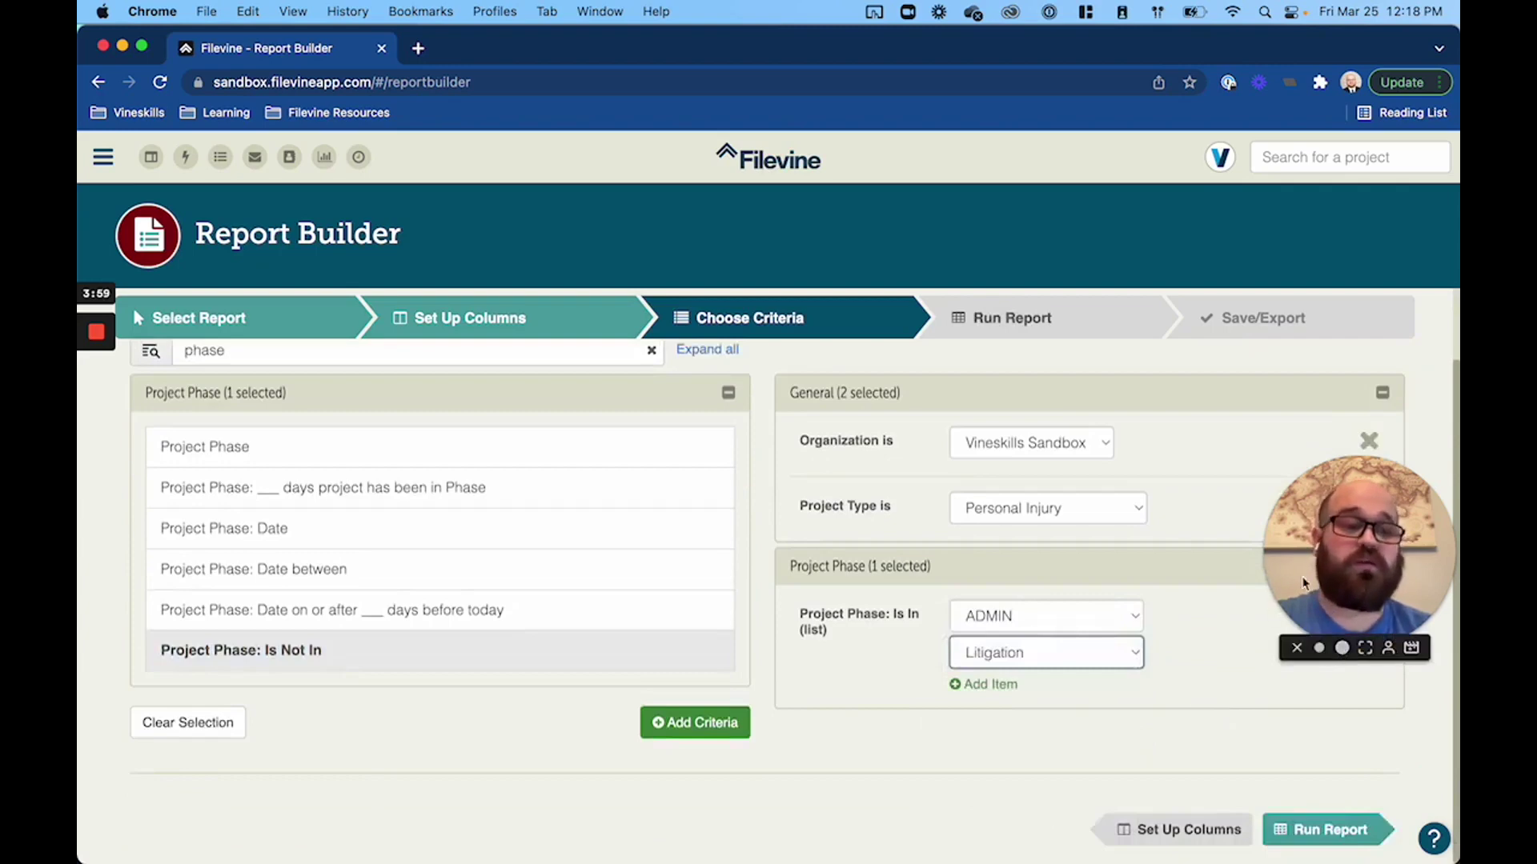
left_click_drag(1322, 582, 1338, 397)
left_click(1369, 632)
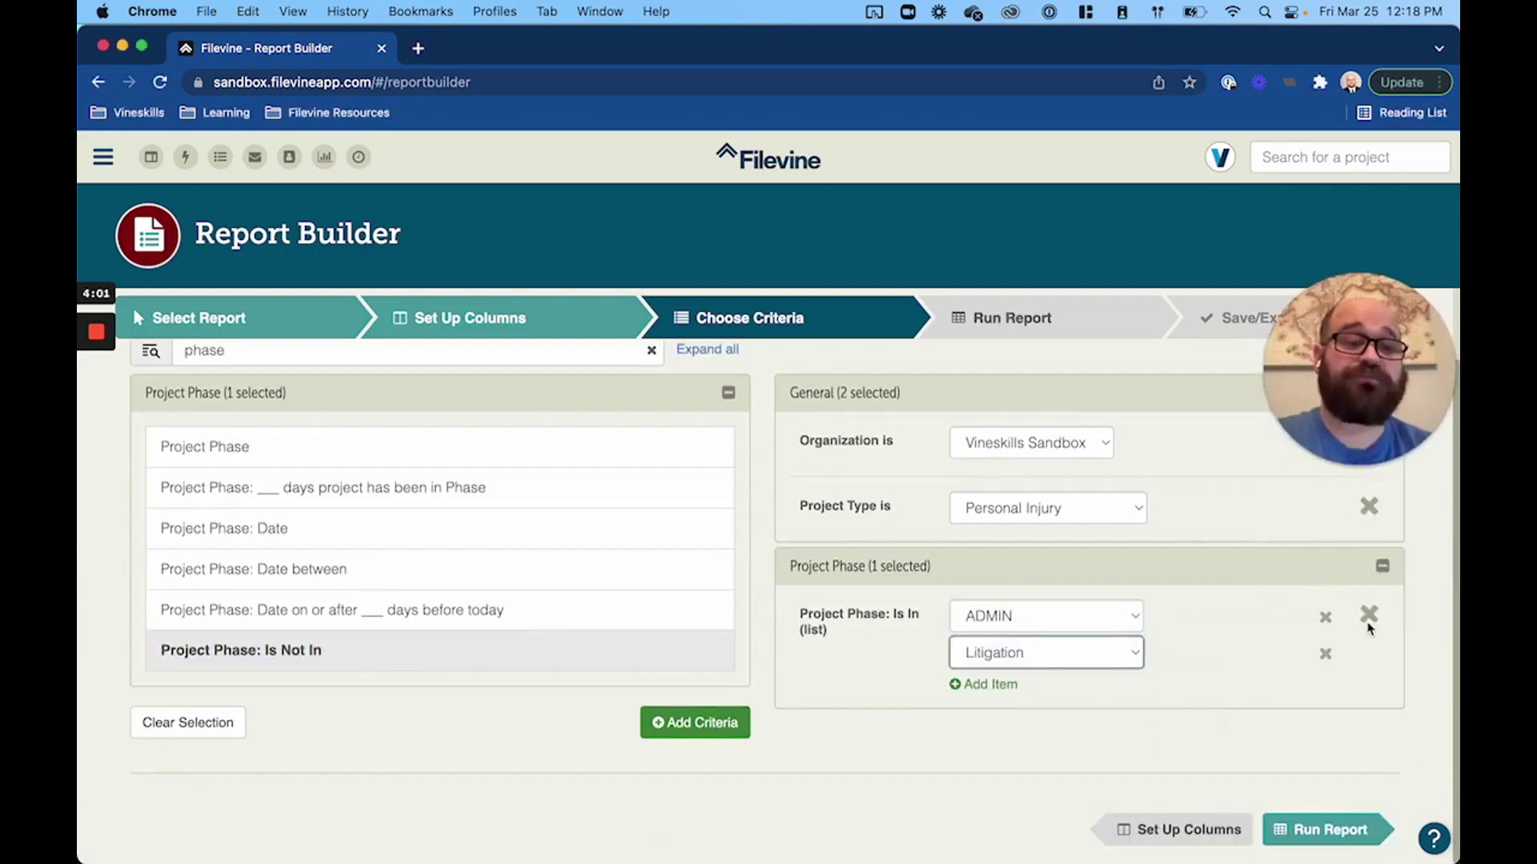
left_click(1370, 618)
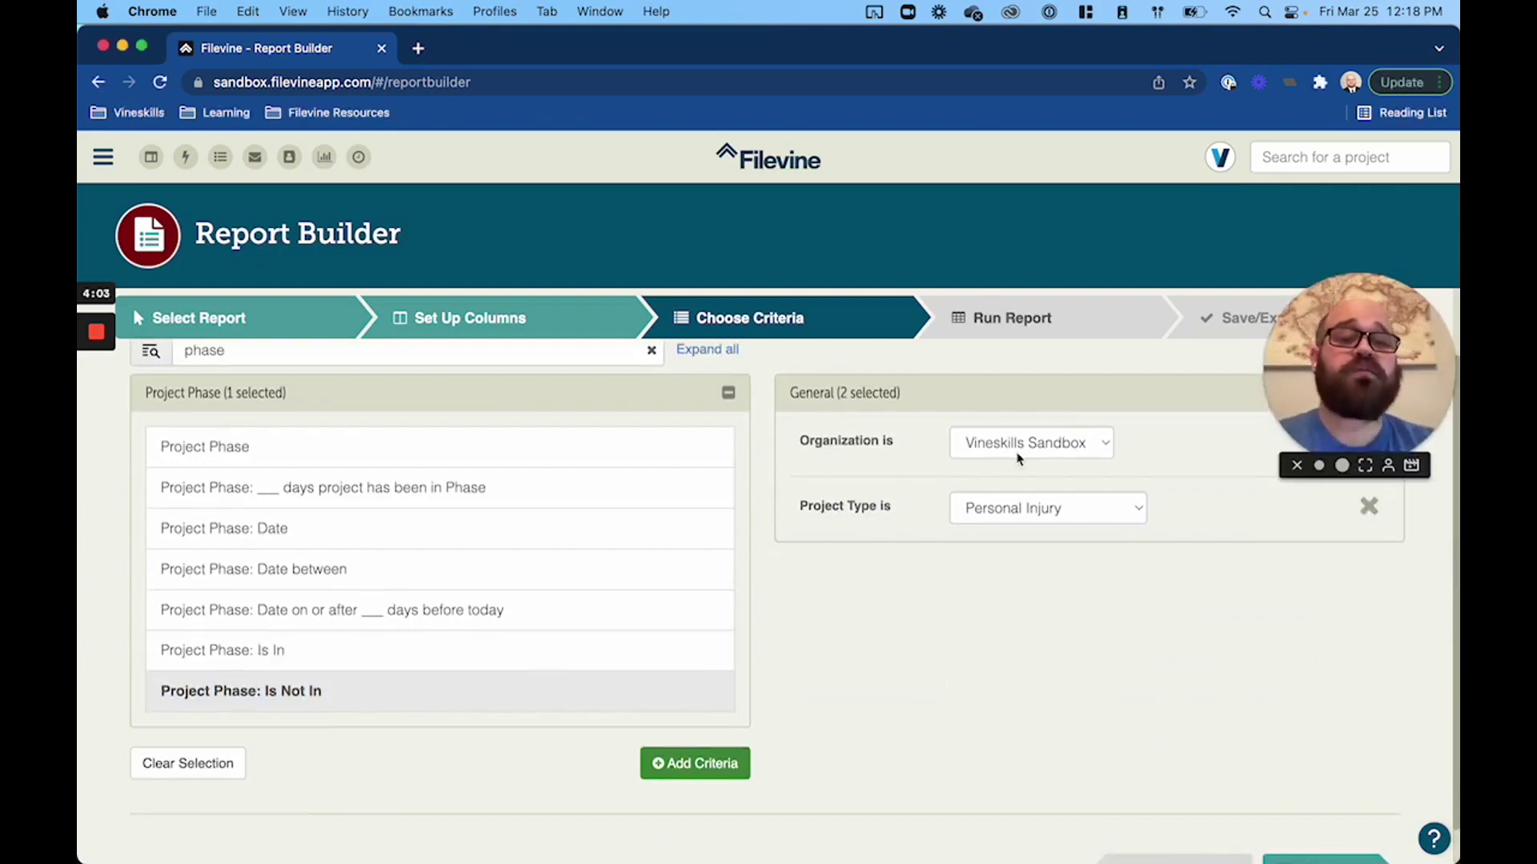
- Clear the criteria search and add Include Archived Projects set to Yes
scroll(376, 609, "down", 1)
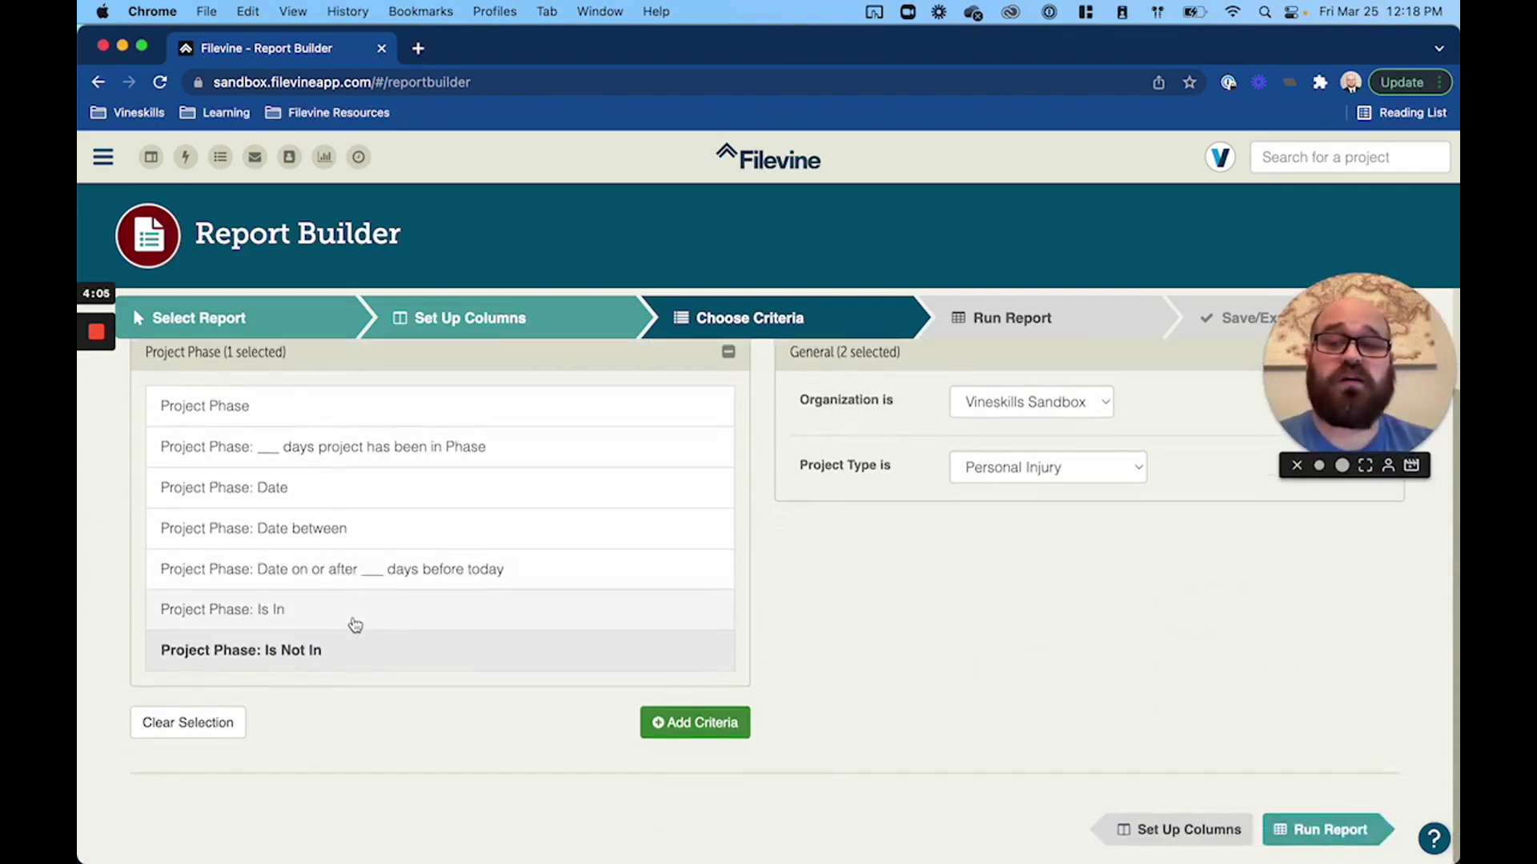
scroll(353, 624, "up", 3)
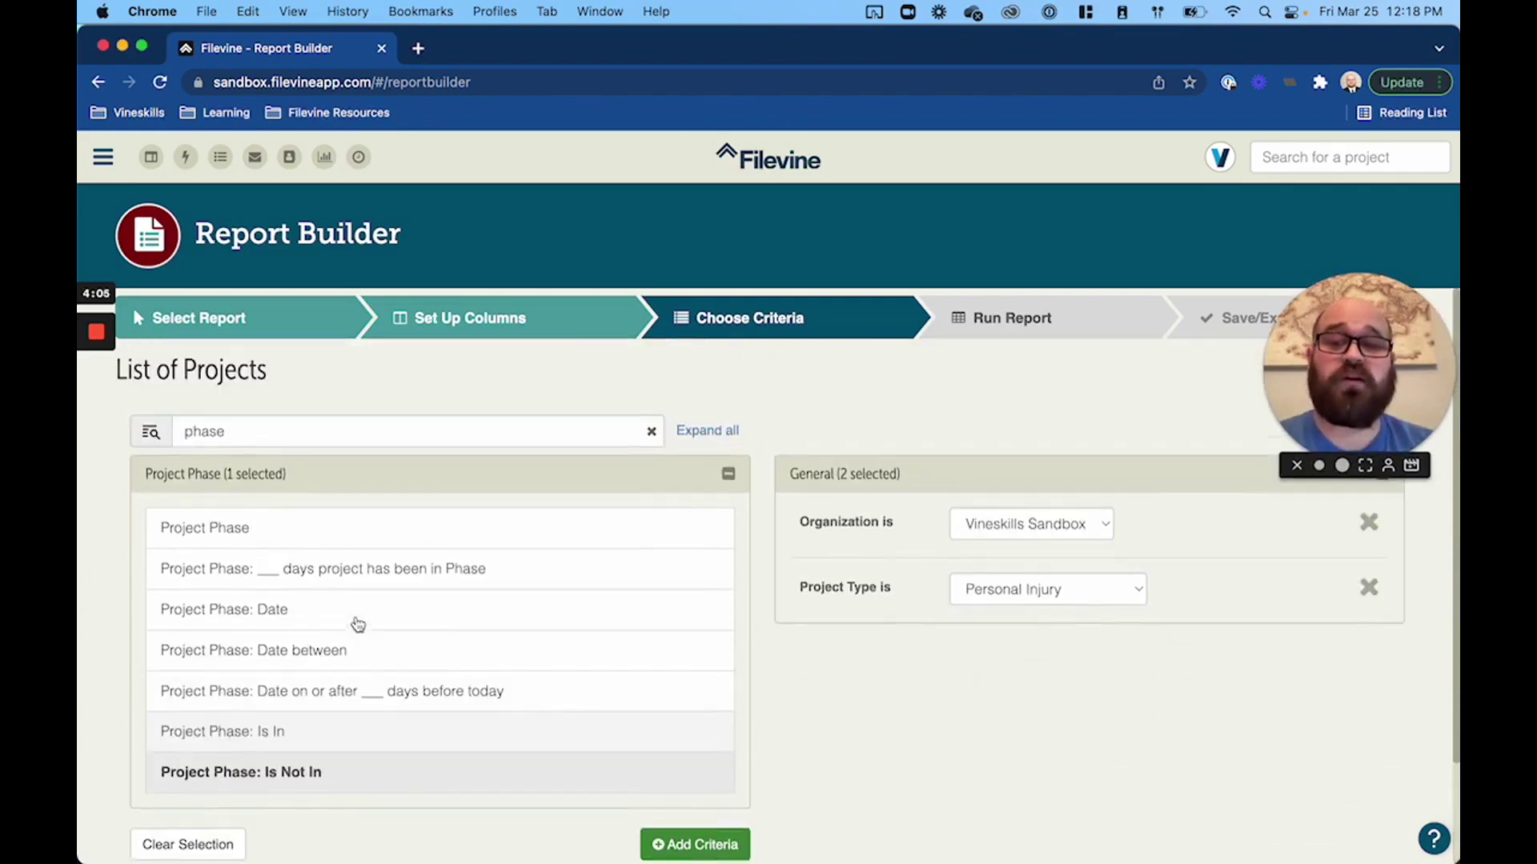
left_click(653, 433)
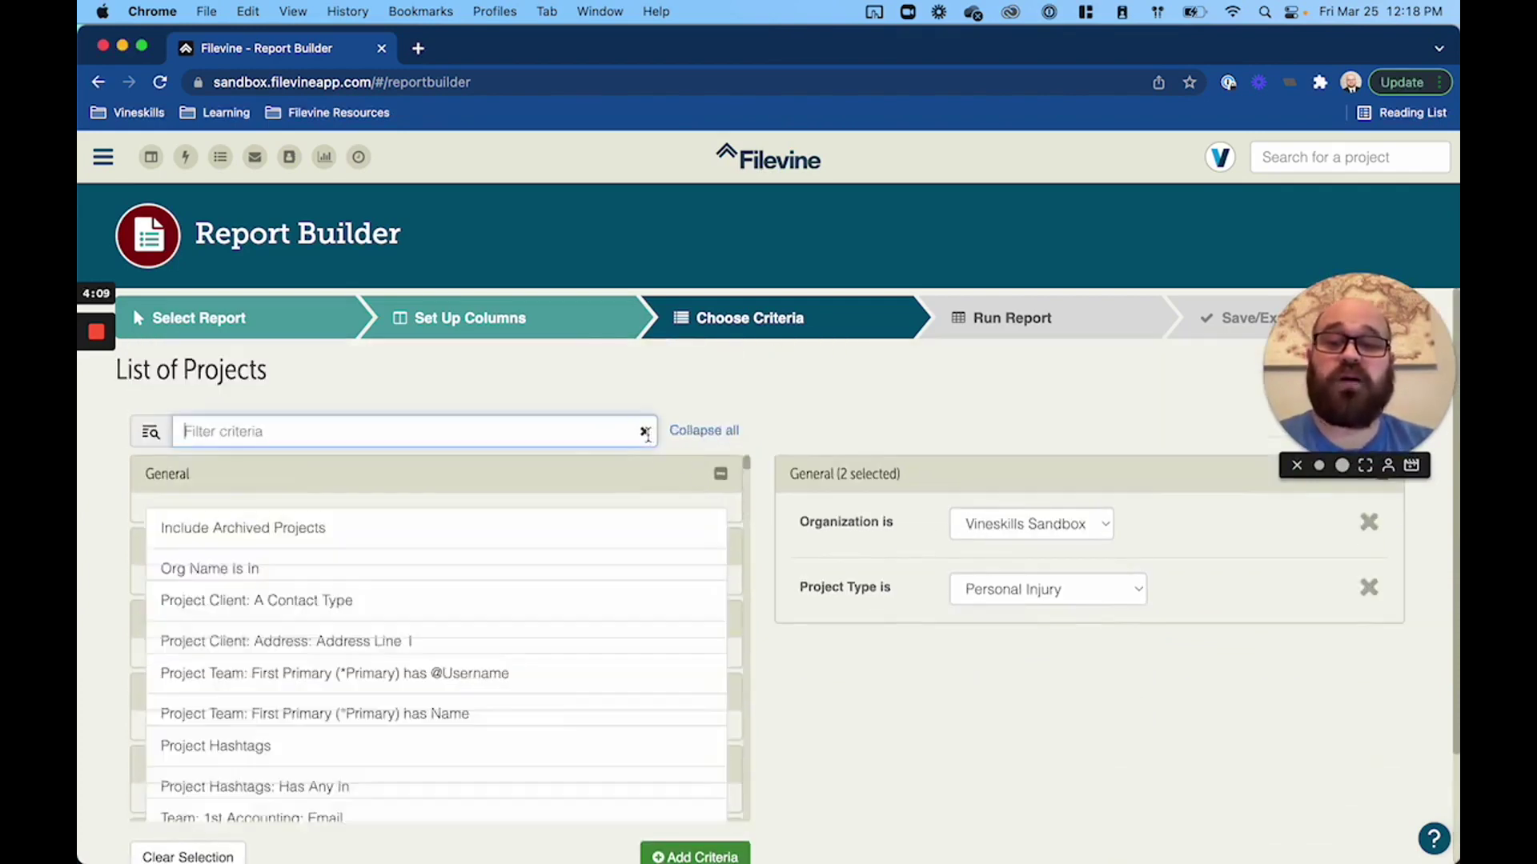
left_click(391, 523)
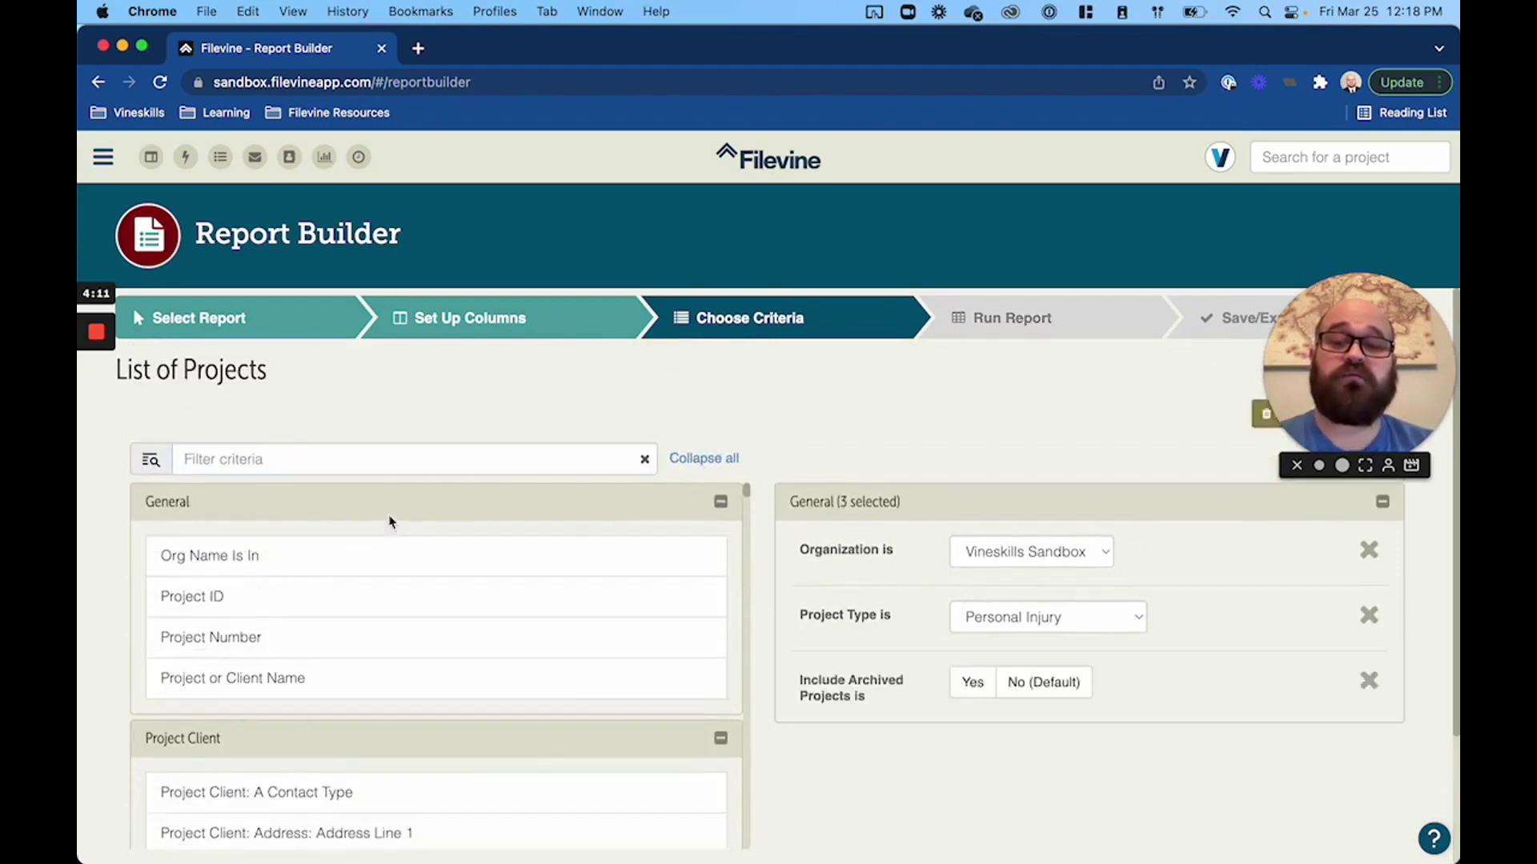
left_click(973, 689)
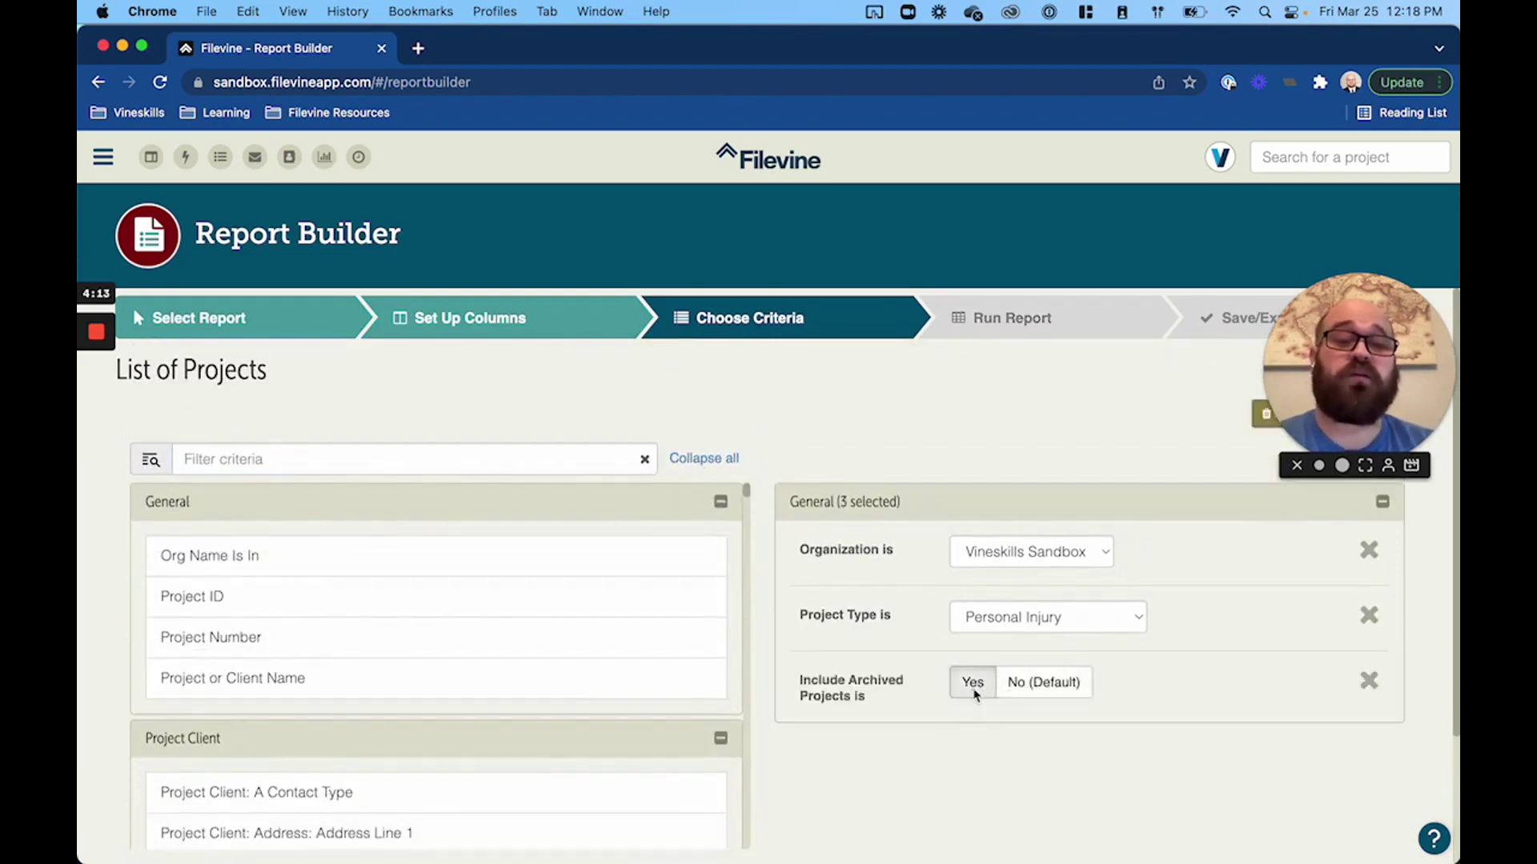
scroll(972, 693, "down", 1)
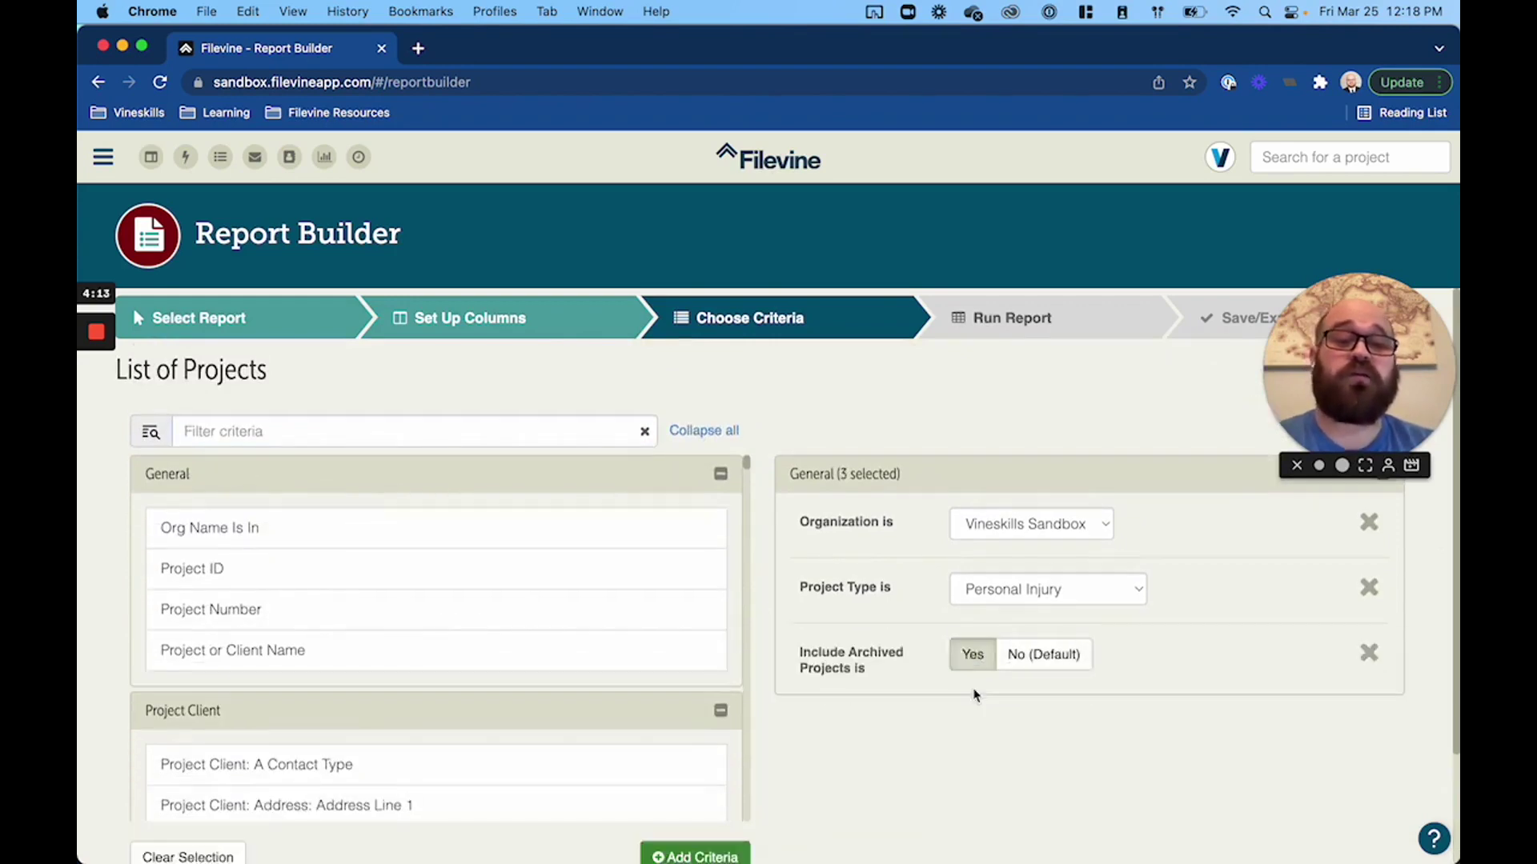
- Run the report and scroll through its 20 resulting projects
left_click(1040, 342)
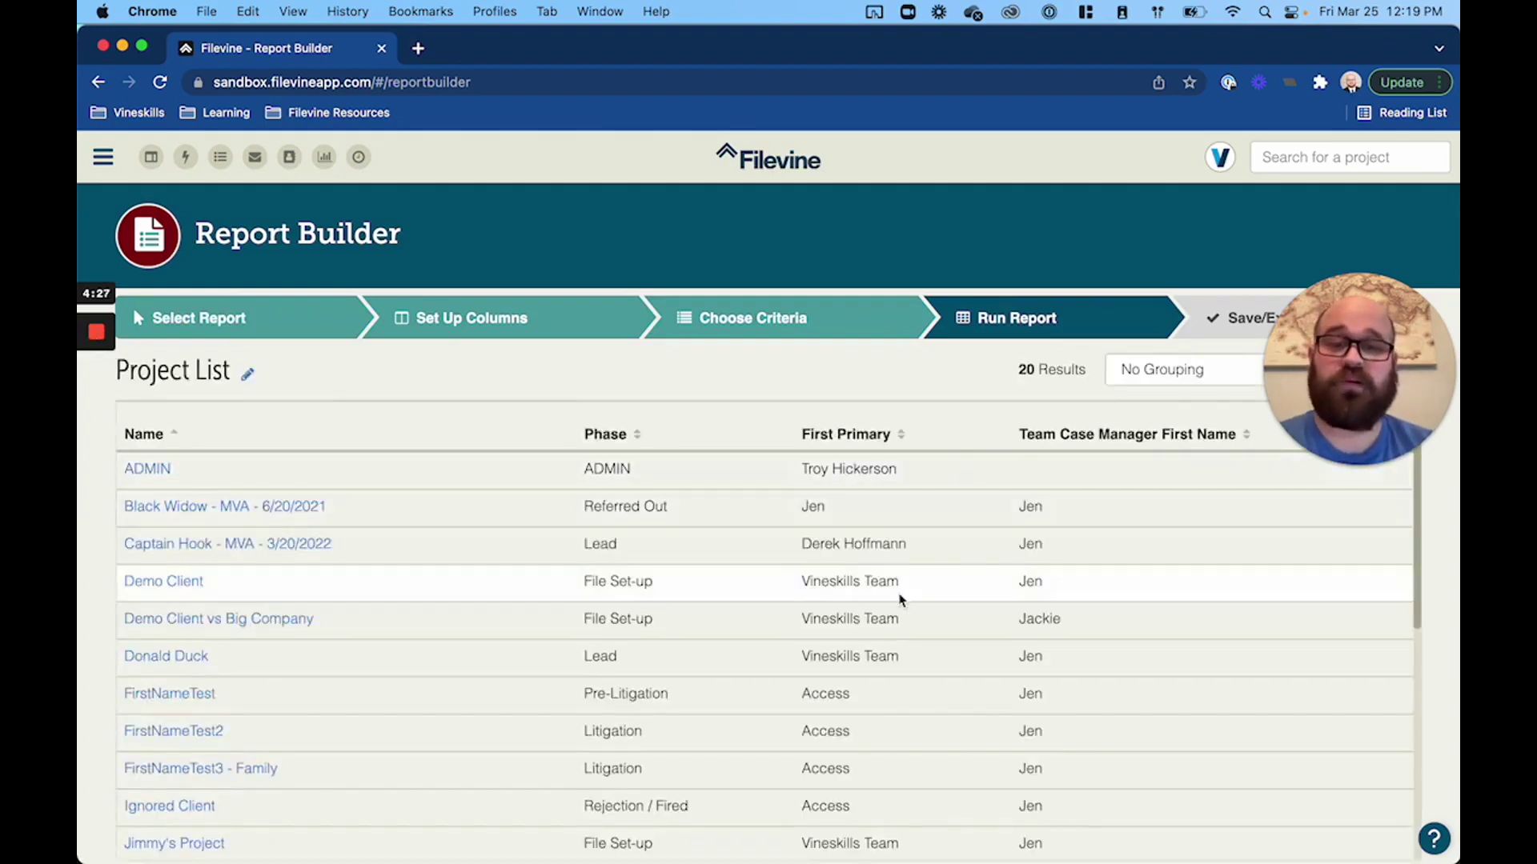
scroll(920, 602, "down", 2)
scroll(900, 600, "down", 5)
scroll(899, 600, "up", 7)
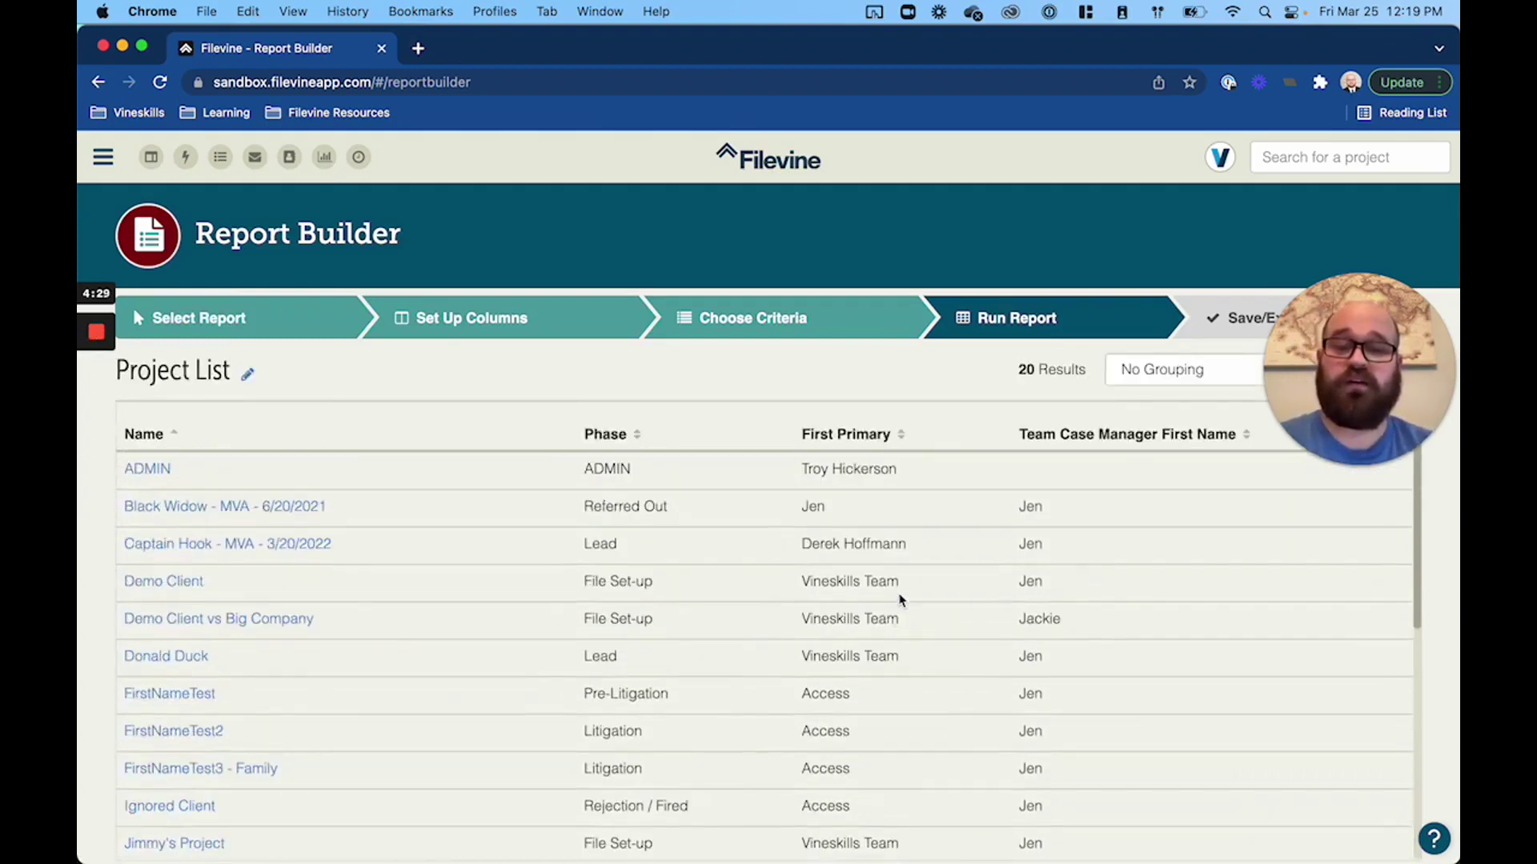
left_click(1208, 318)
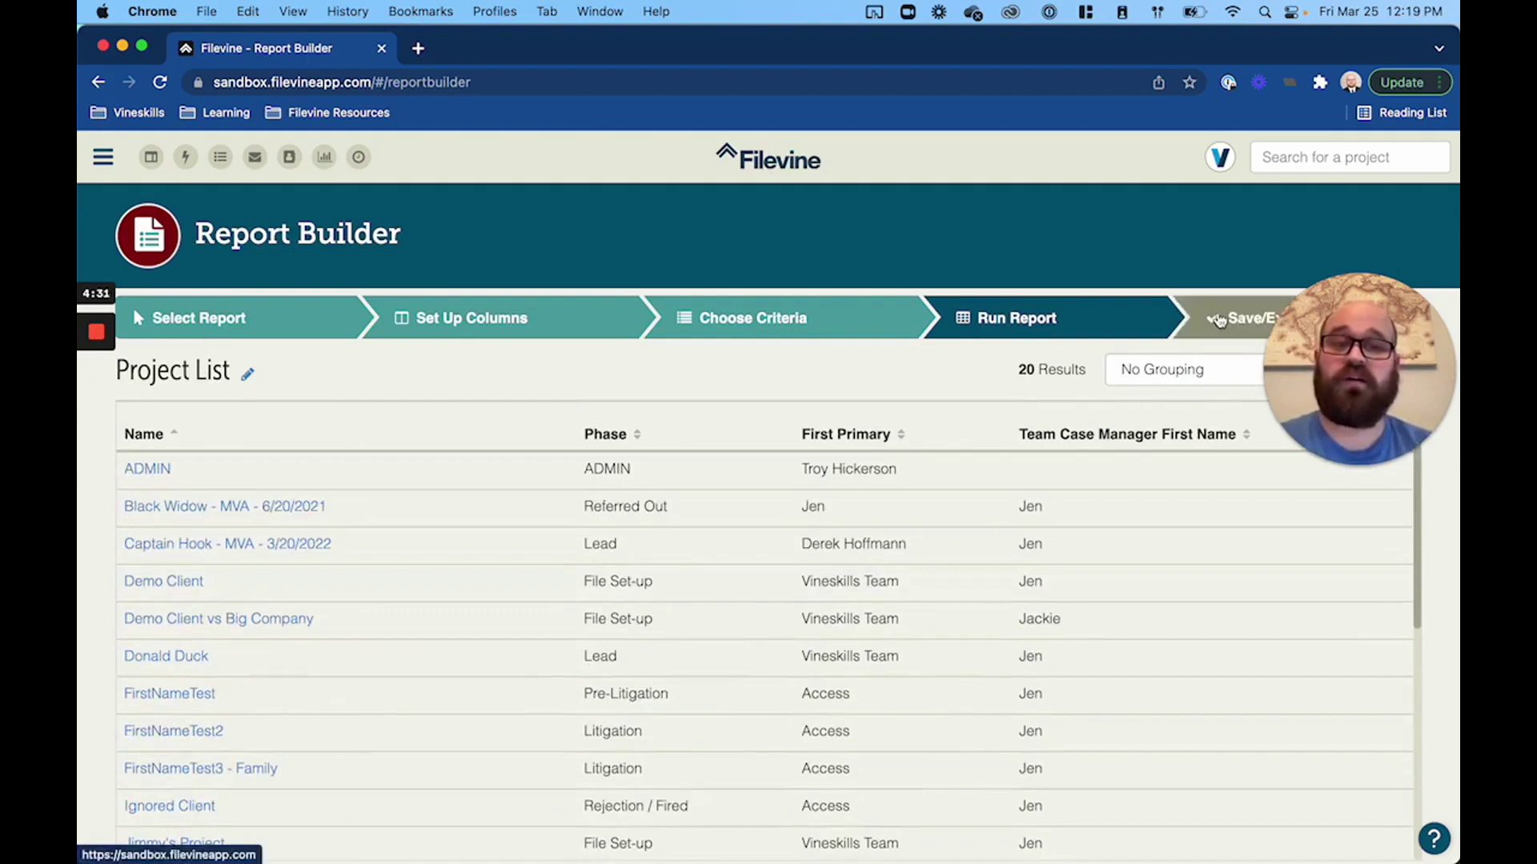
- Save a copy of the report titled 'Project List w/ Template'
left_click(178, 459)
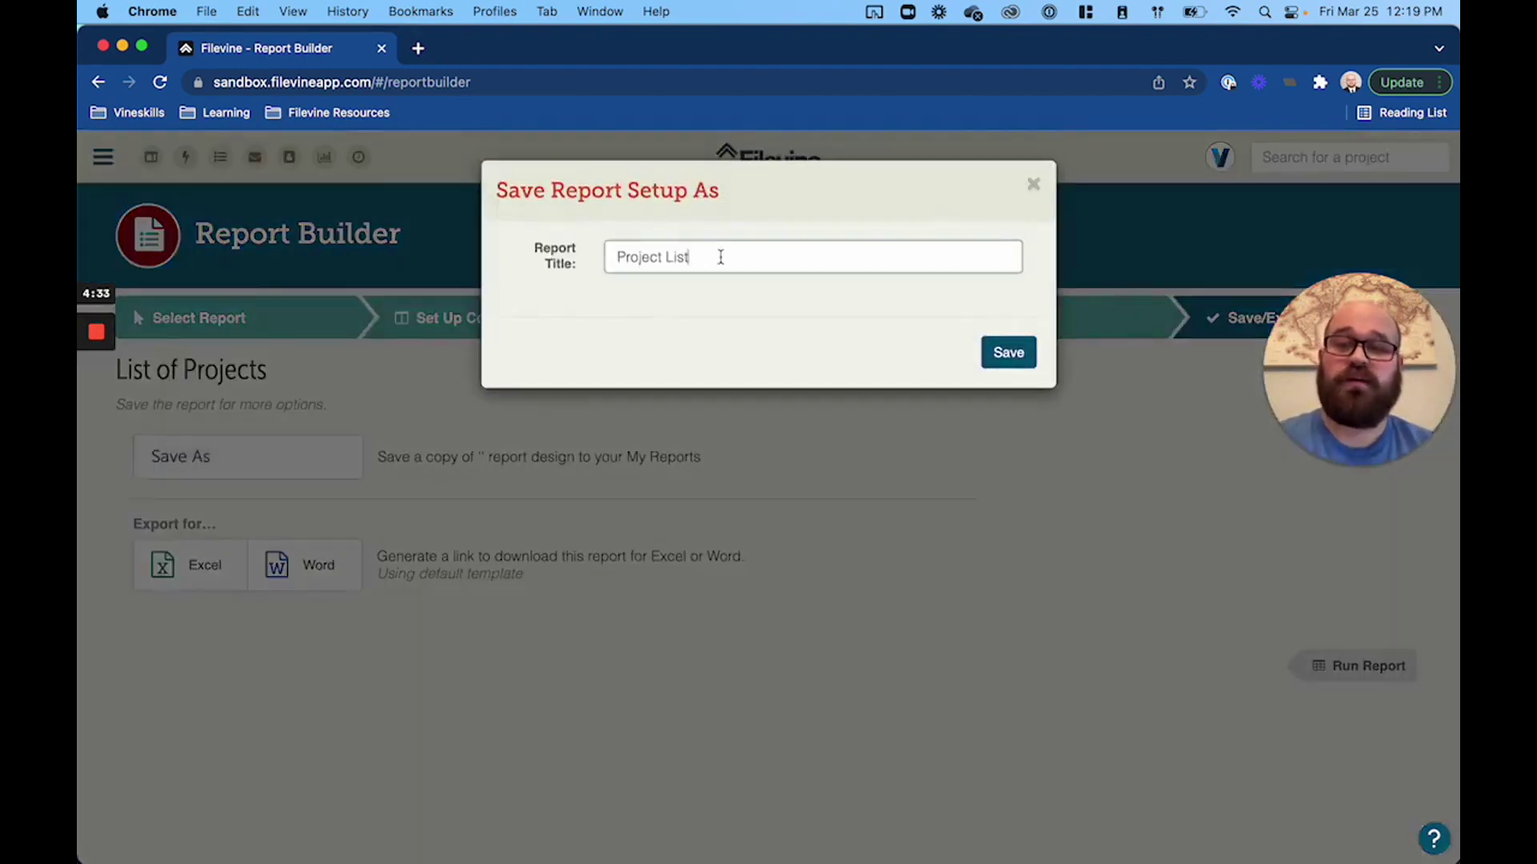
left_click(721, 256)
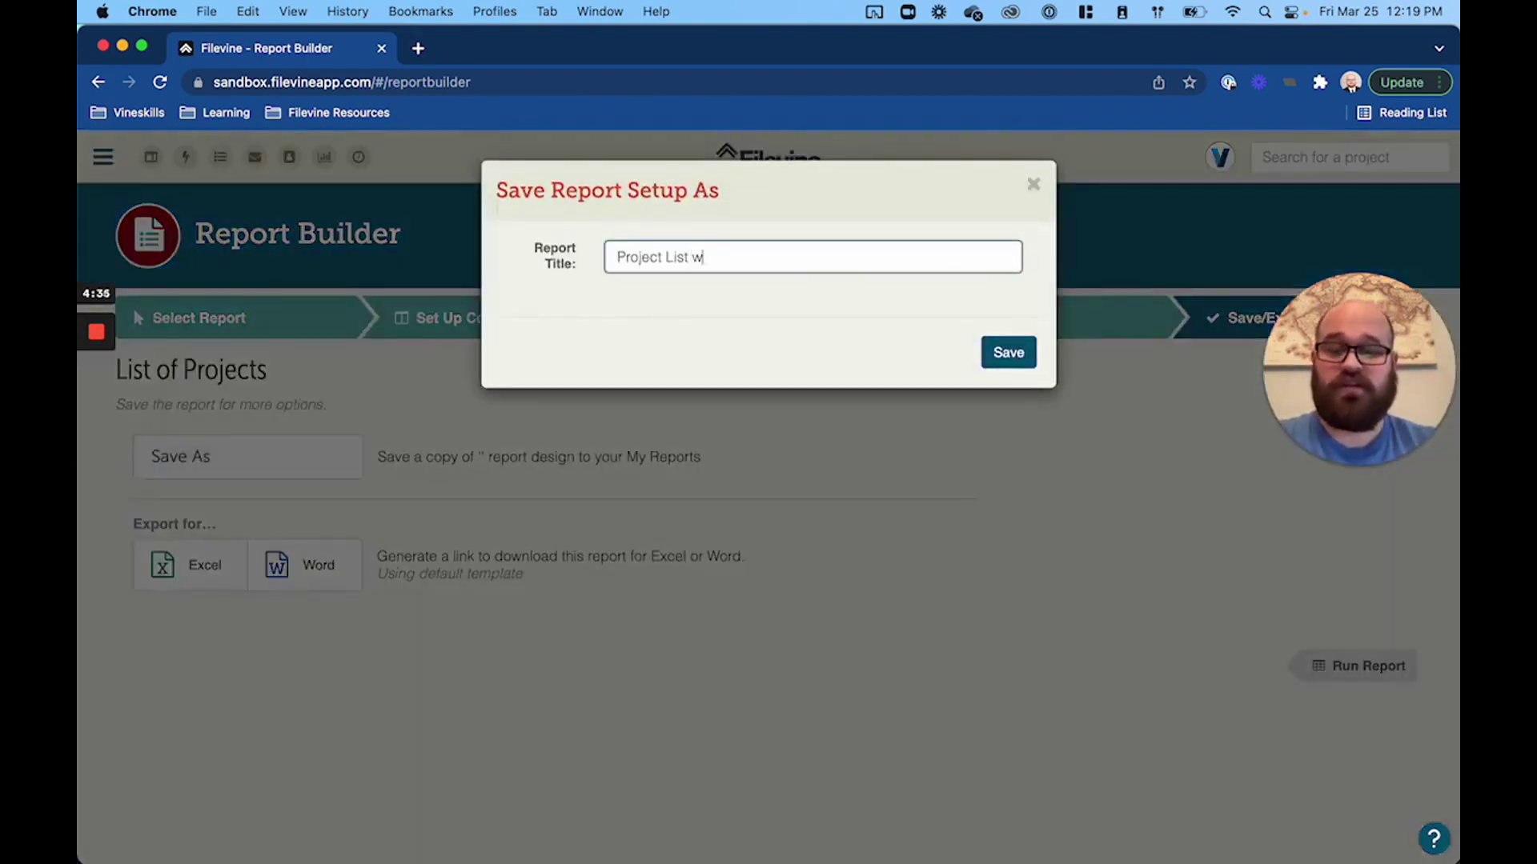
type("w/ Temp")
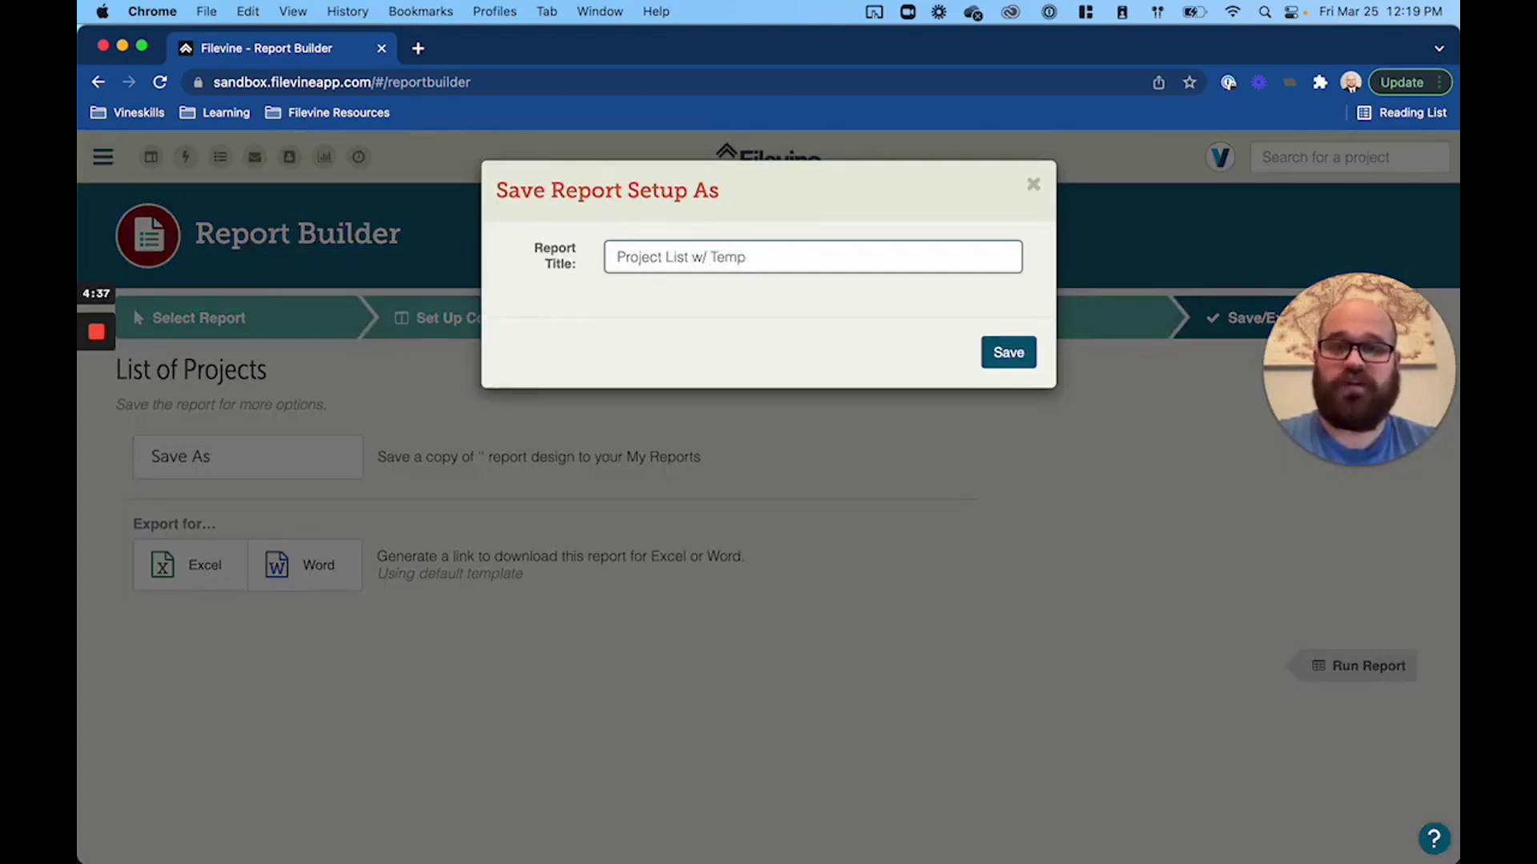
type("late")
left_click(1020, 359)
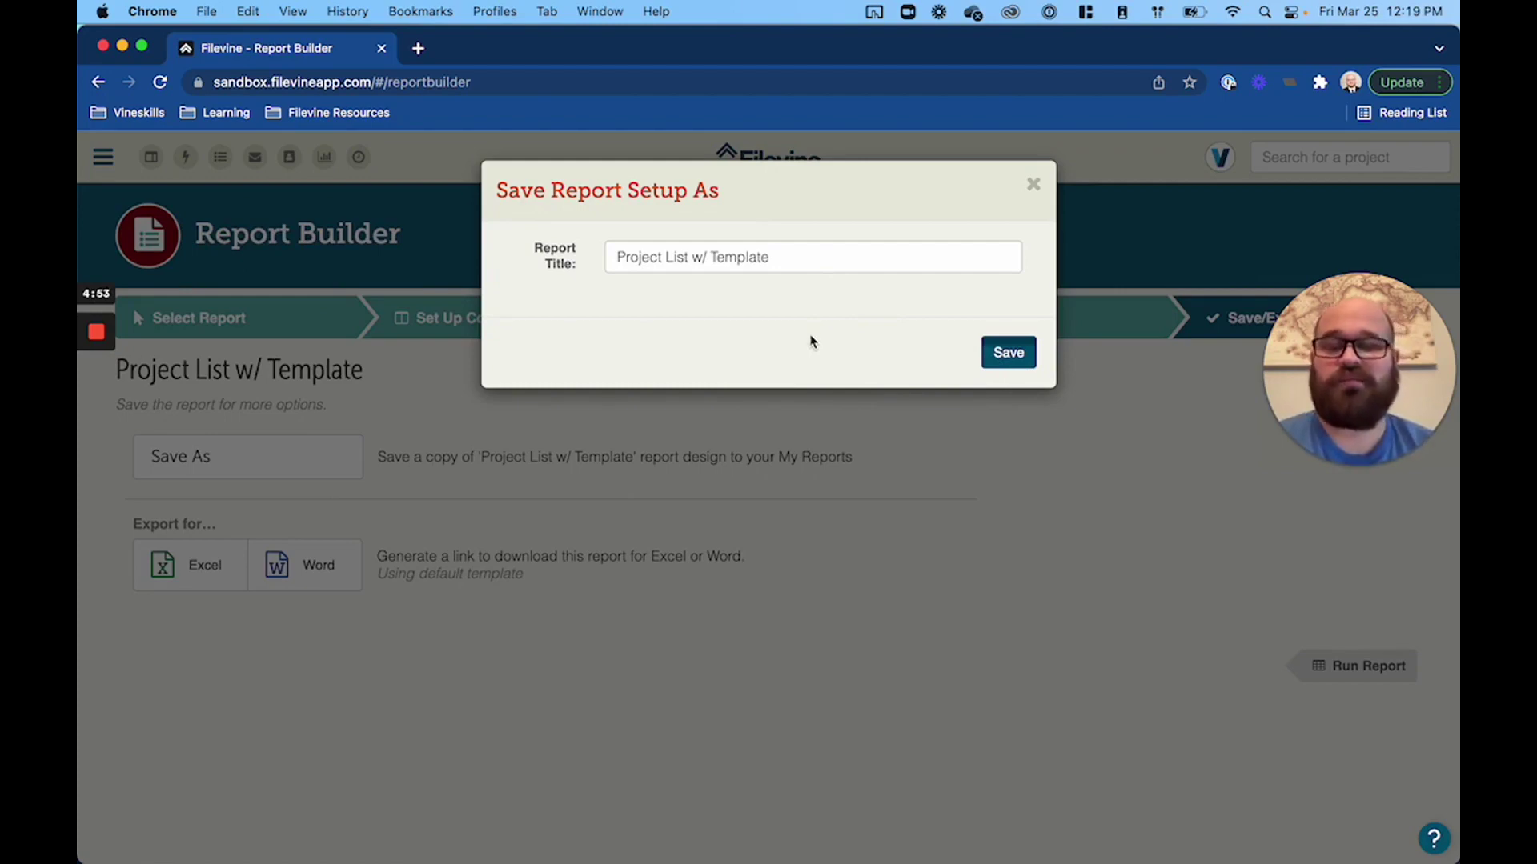
key("Return")
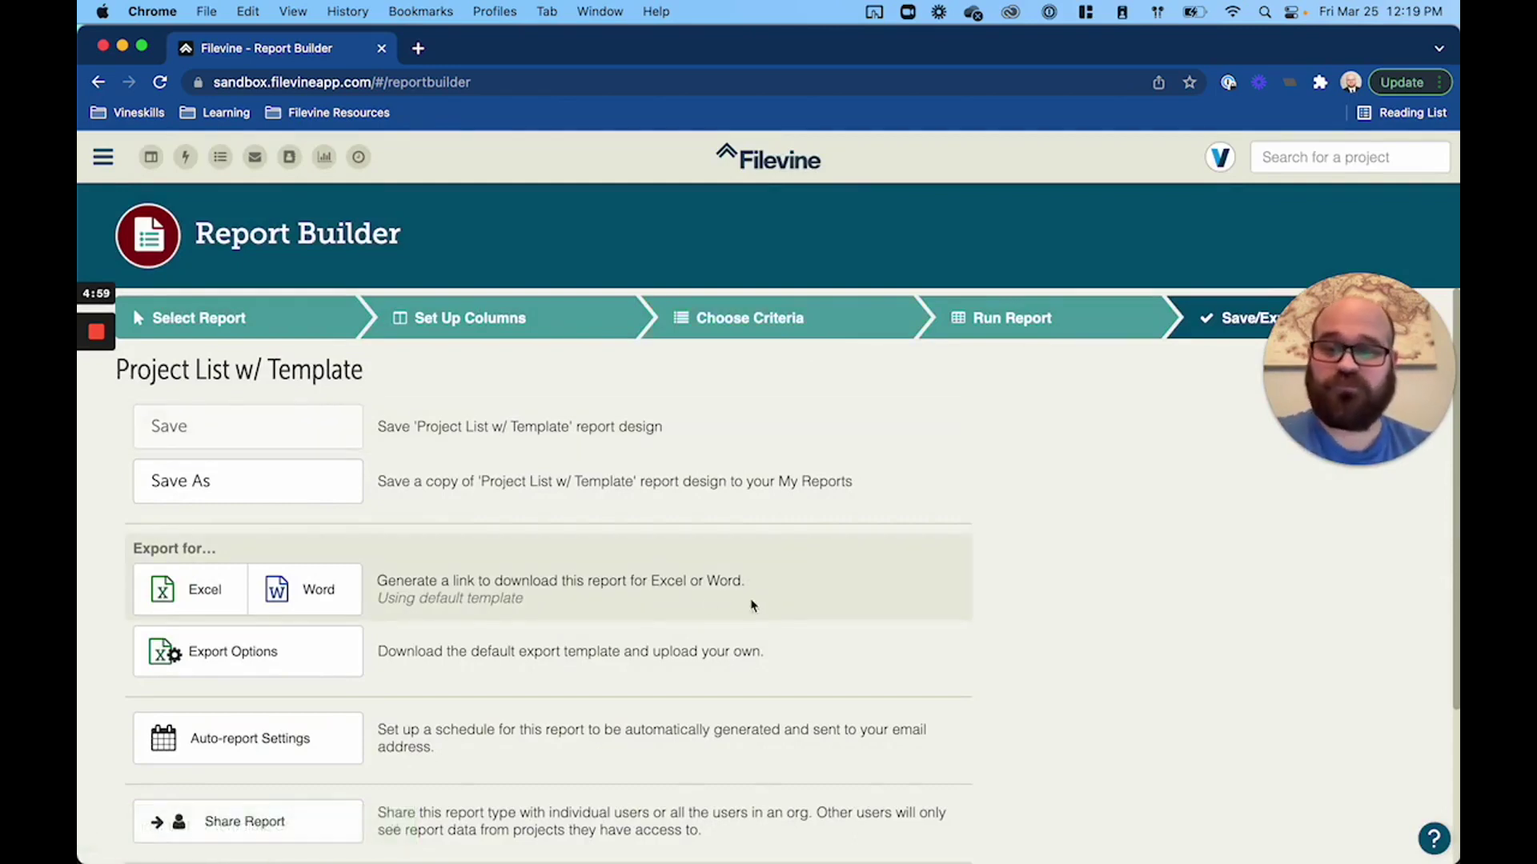
scroll(645, 611, "down", 3)
scroll(646, 610, "up", 3)
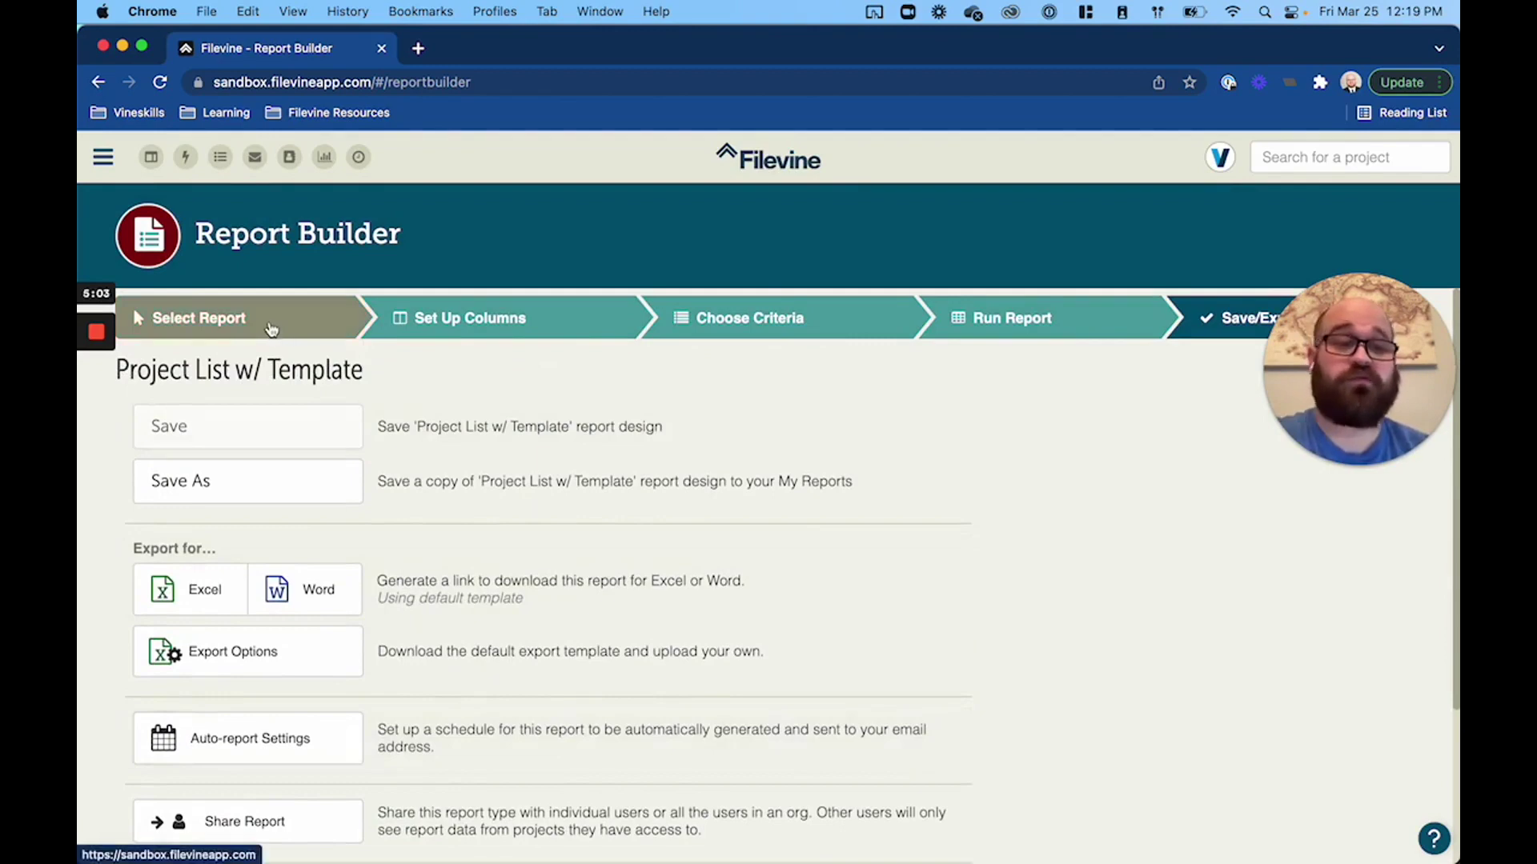
scroll(410, 472, "down", 2)
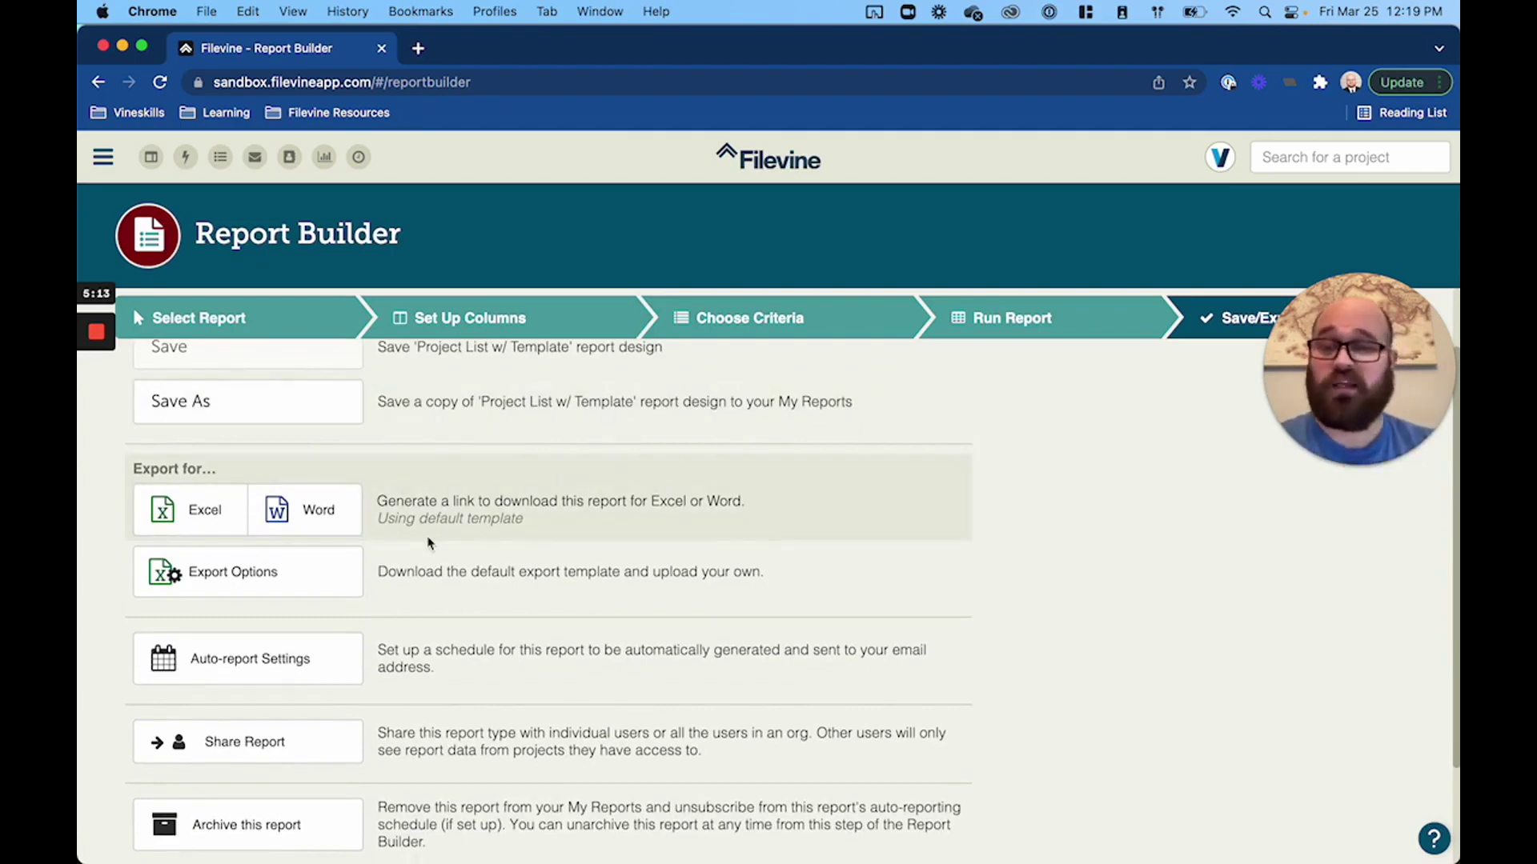
scroll(428, 544, "down", 2)
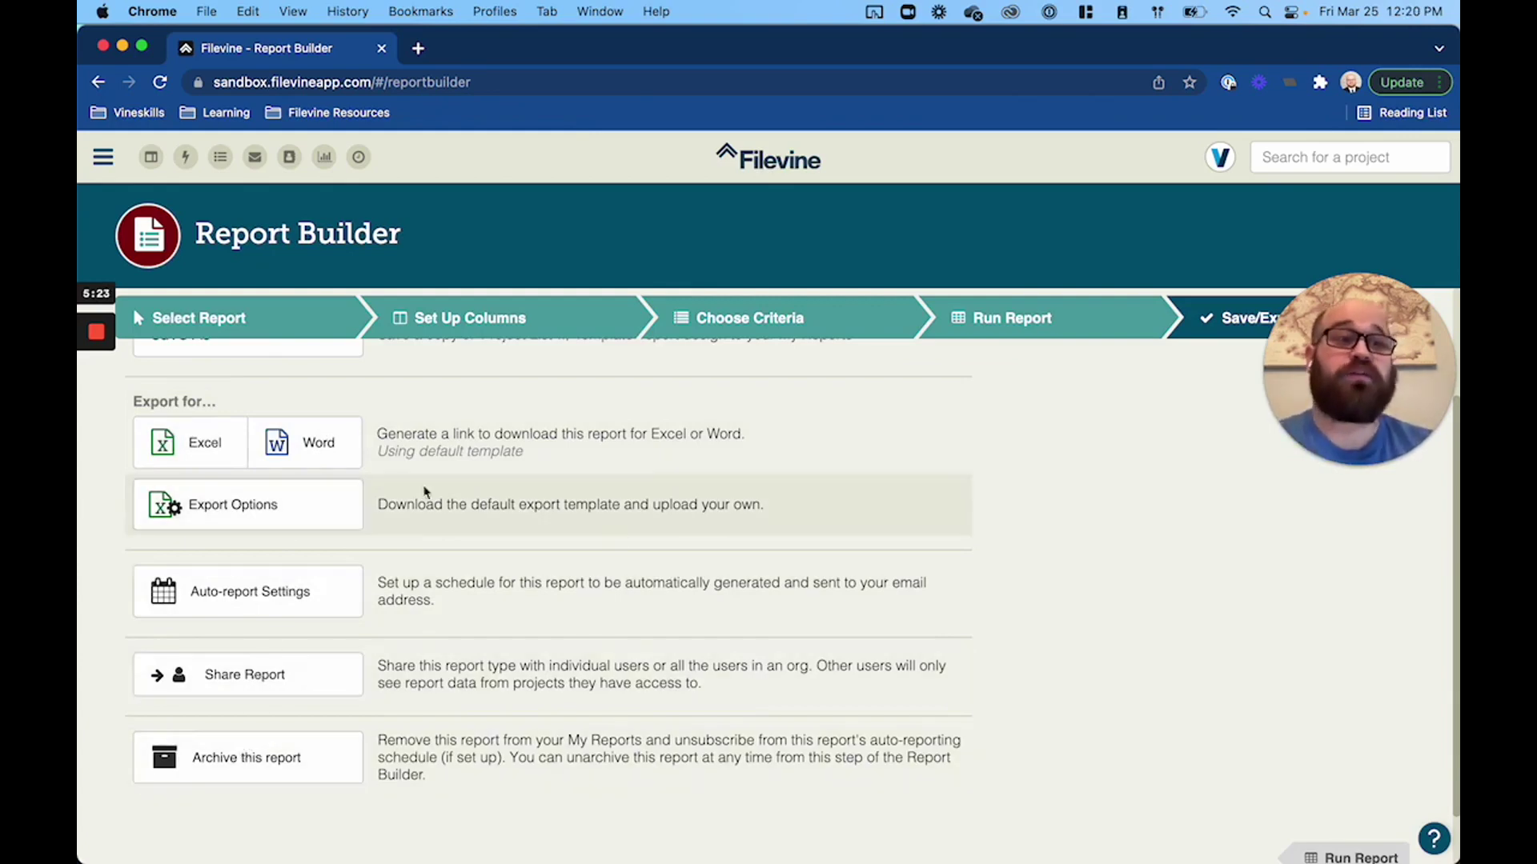
left_click(225, 445)
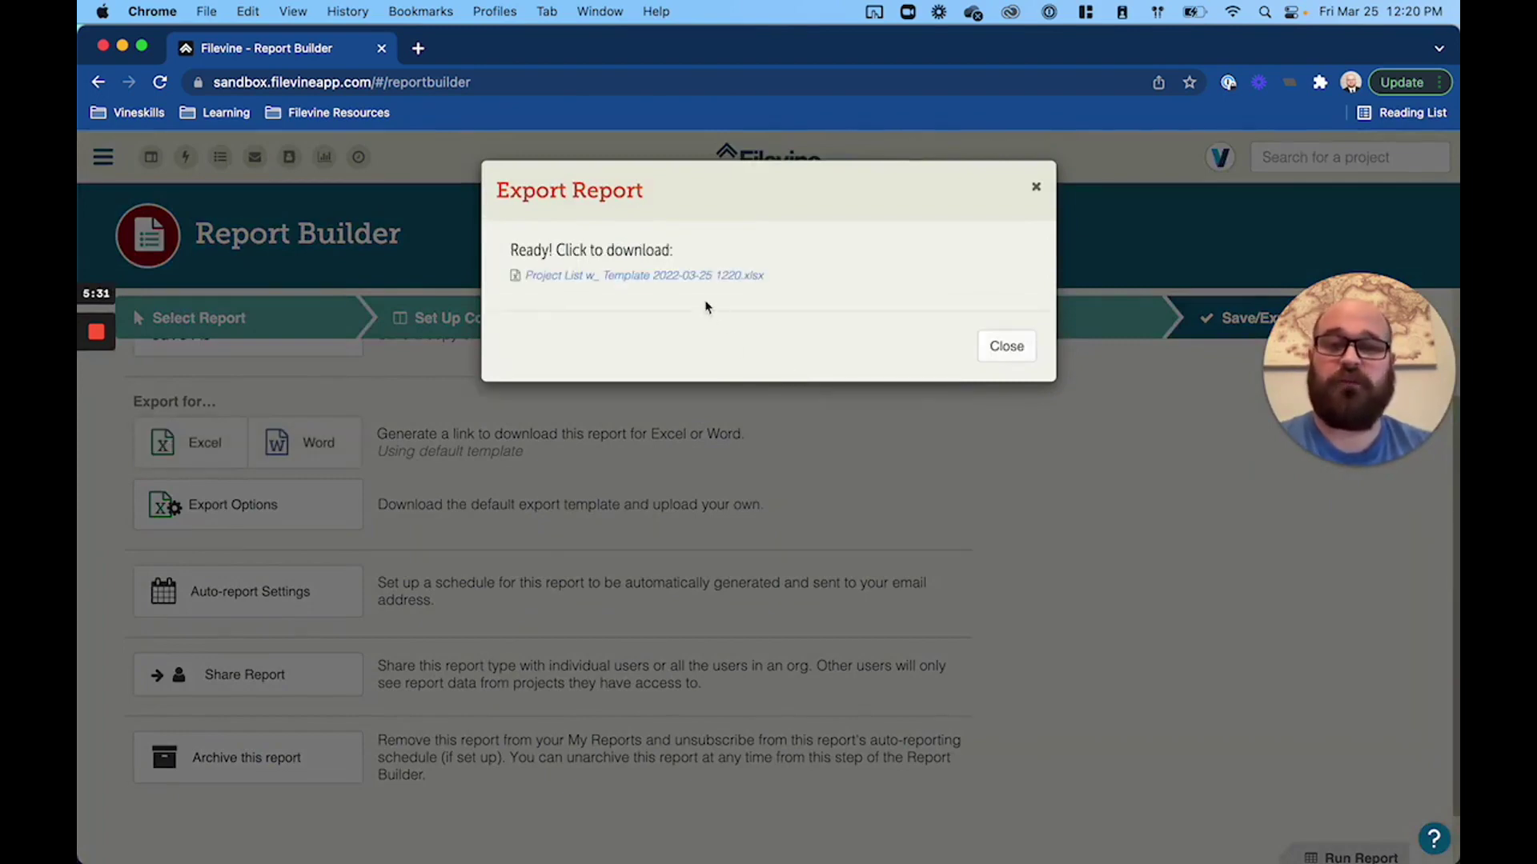
left_click(688, 277)
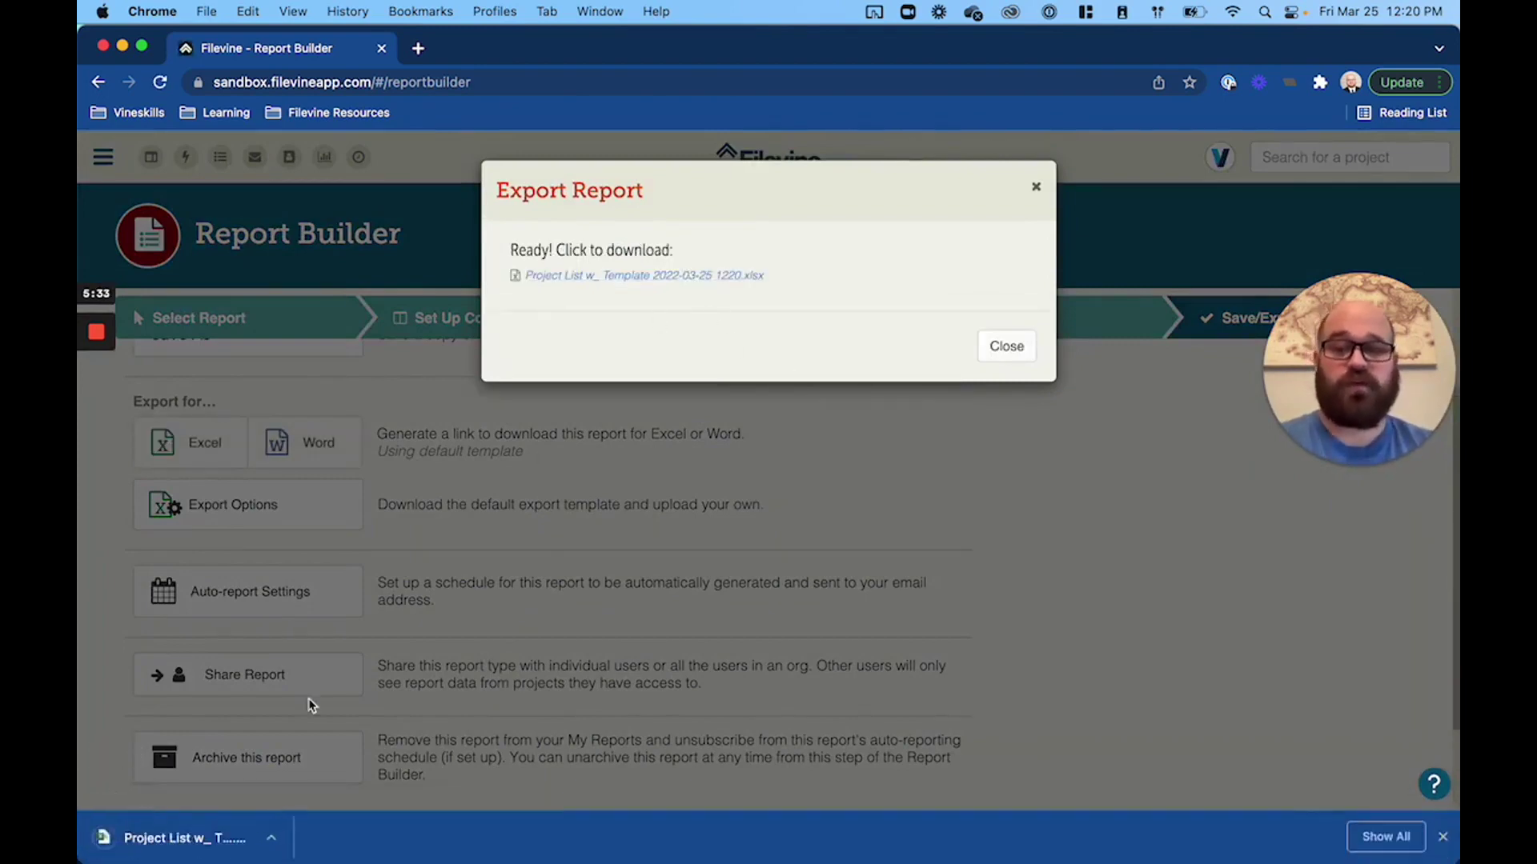
left_click(164, 838)
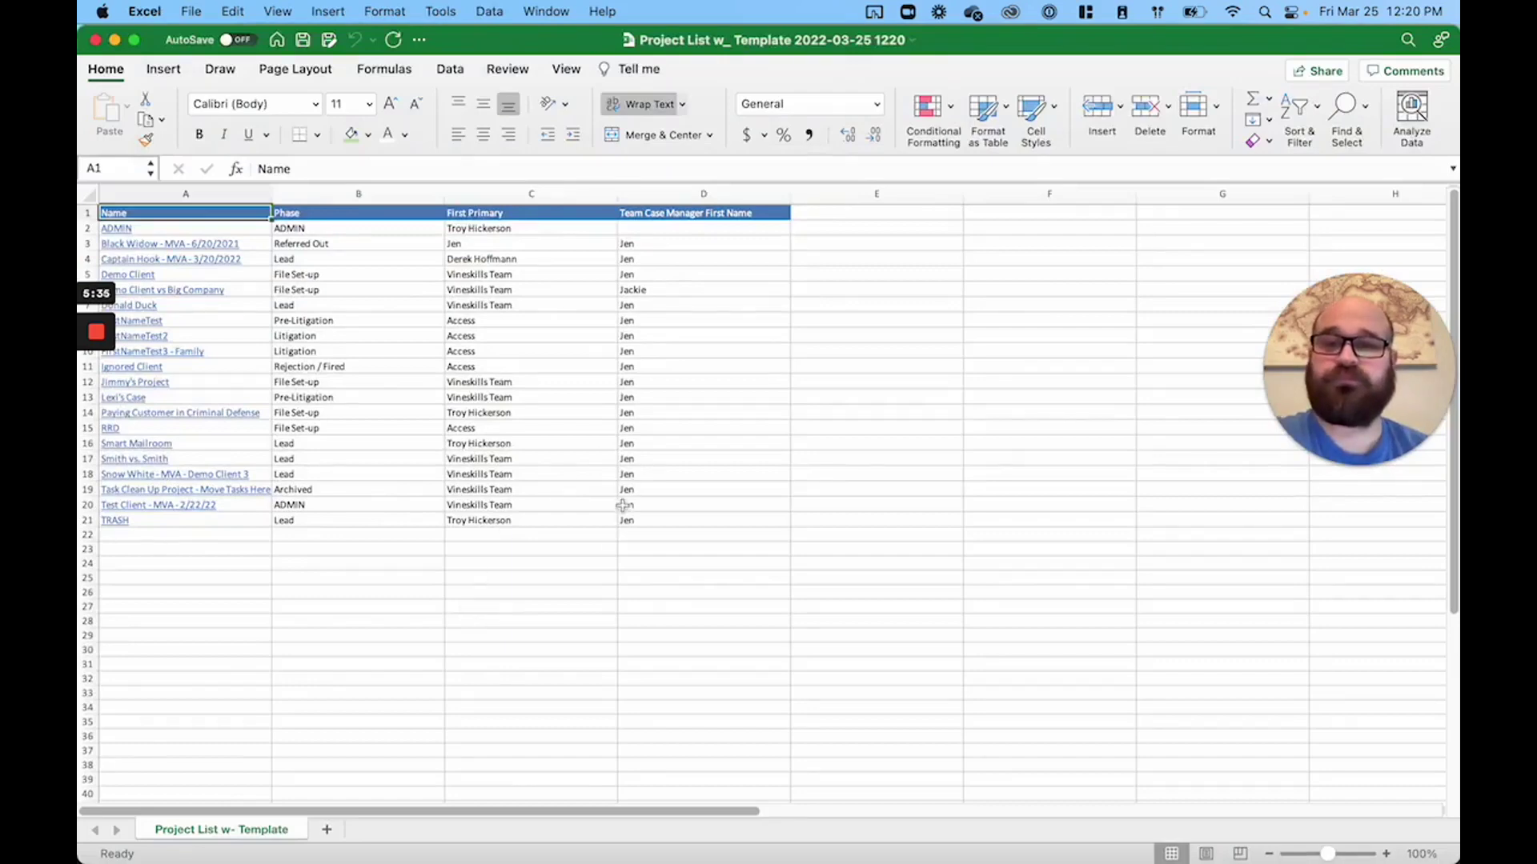
- Review the exported project data in columns A through D of the Excel workbook
left_click(606, 546)
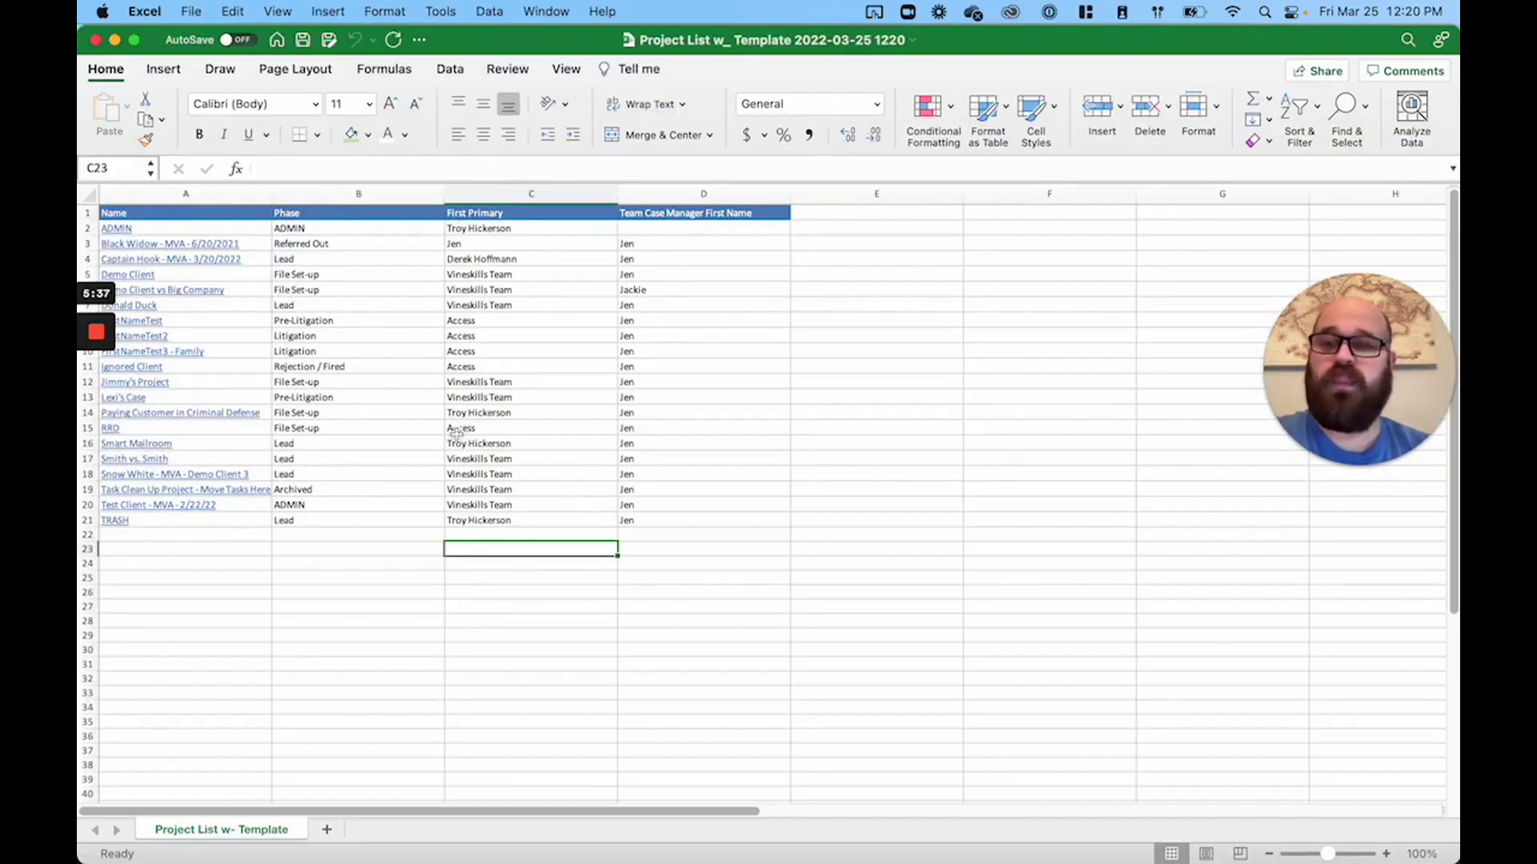
left_click_drag(200, 194, 780, 194)
left_click(521, 578)
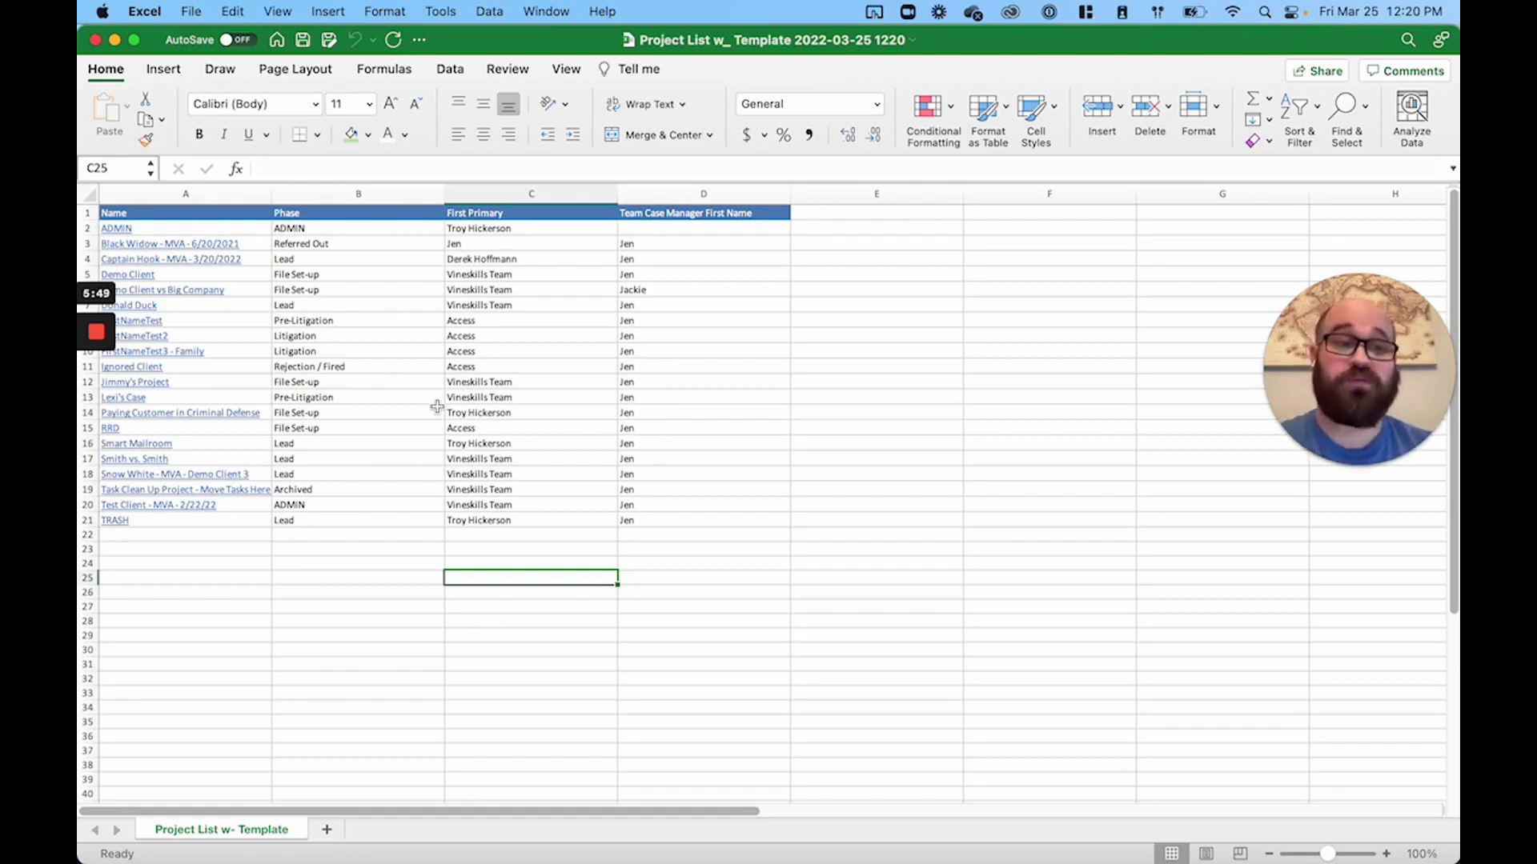
left_click(356, 535)
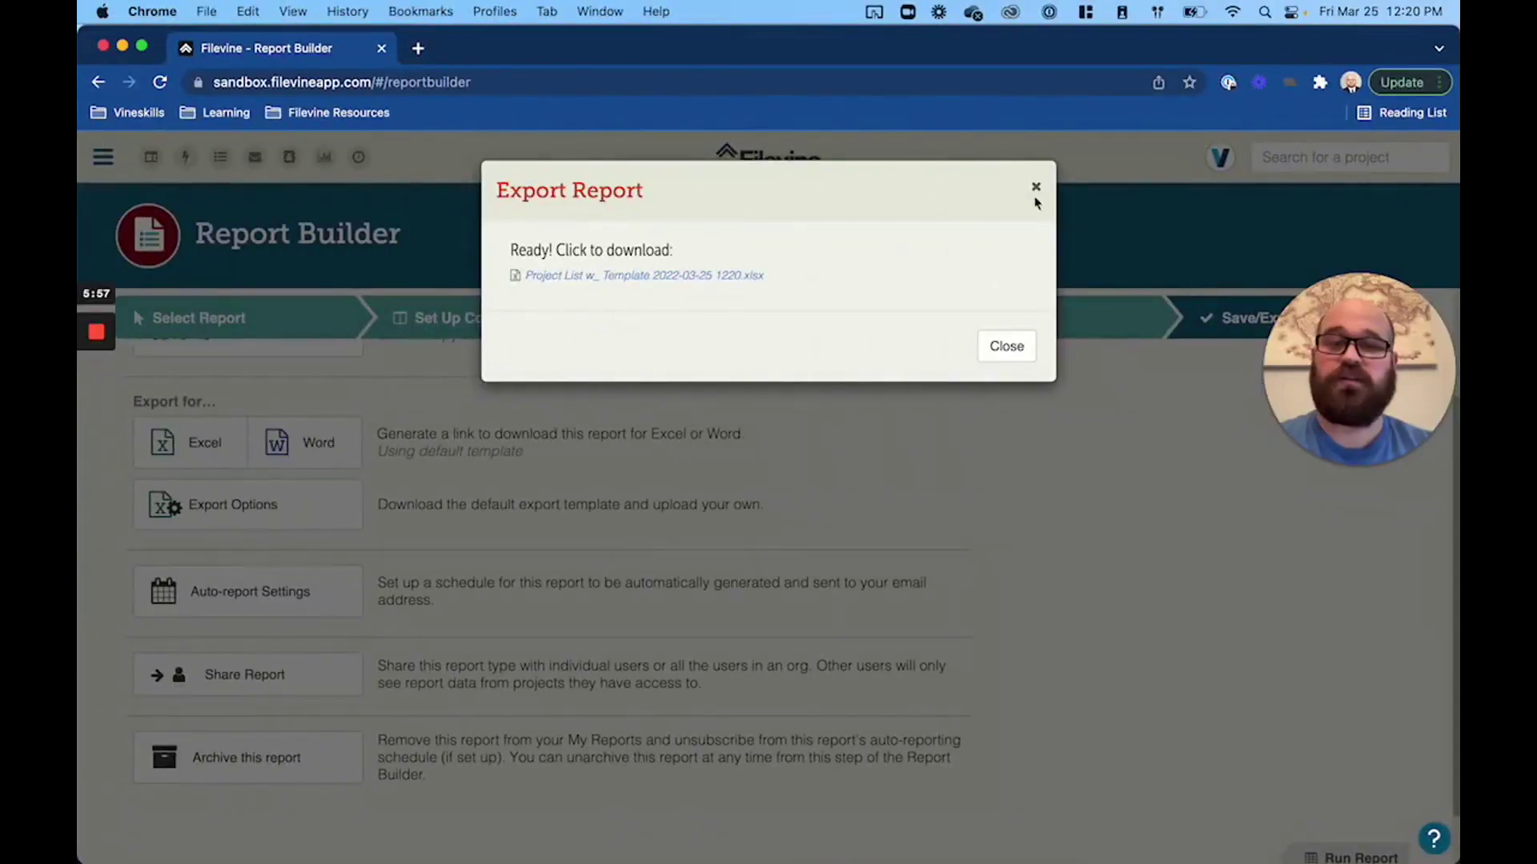
- Generate Filevine's default Excel template for the report, then download and open it
left_click(1036, 187)
left_click(254, 528)
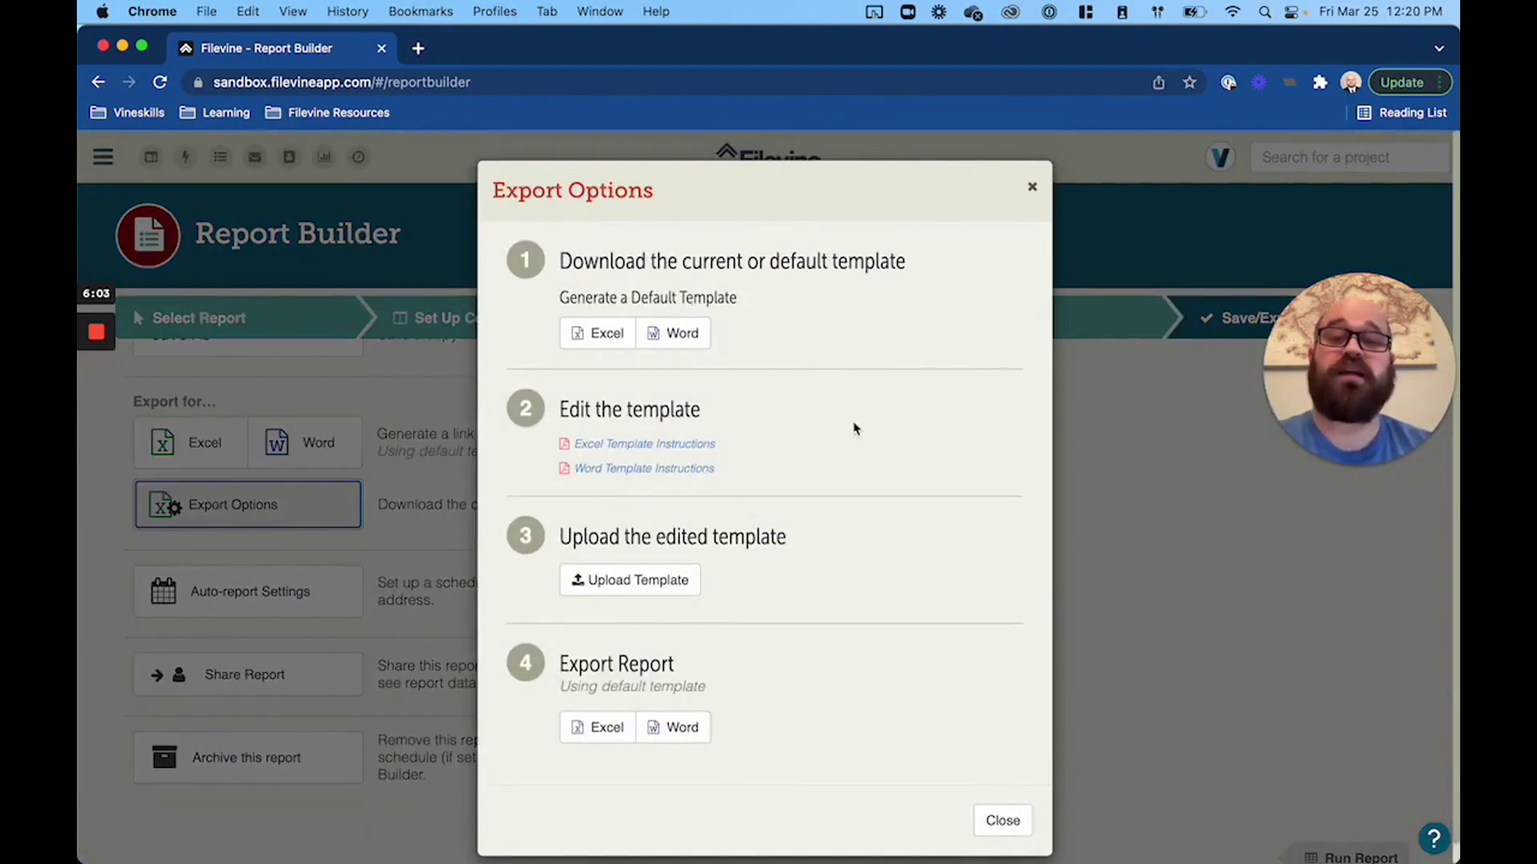
scroll(874, 564, "down", 1)
left_click(603, 311)
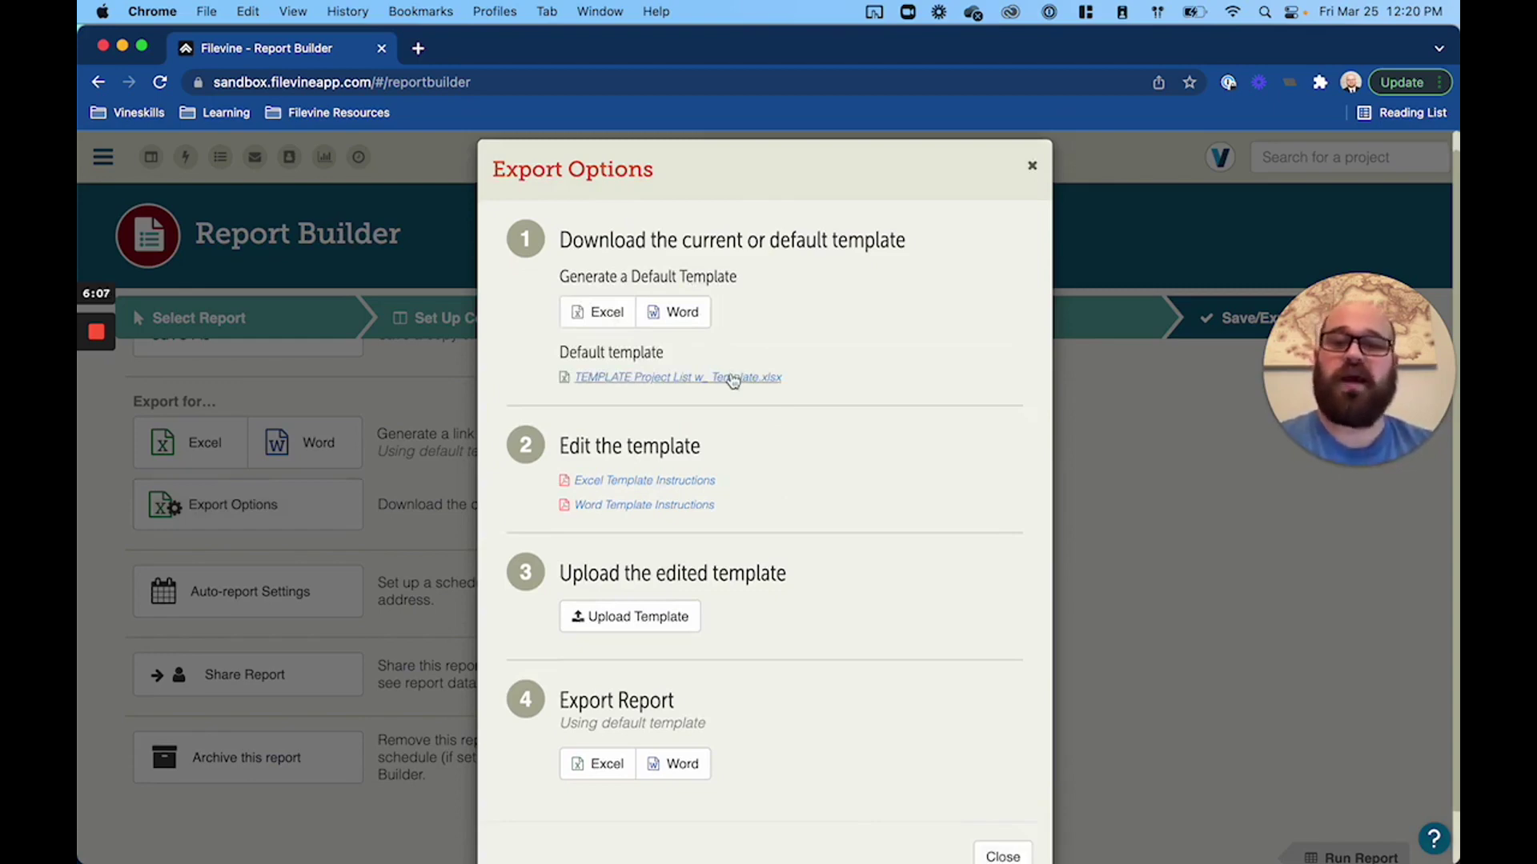
left_click(732, 379)
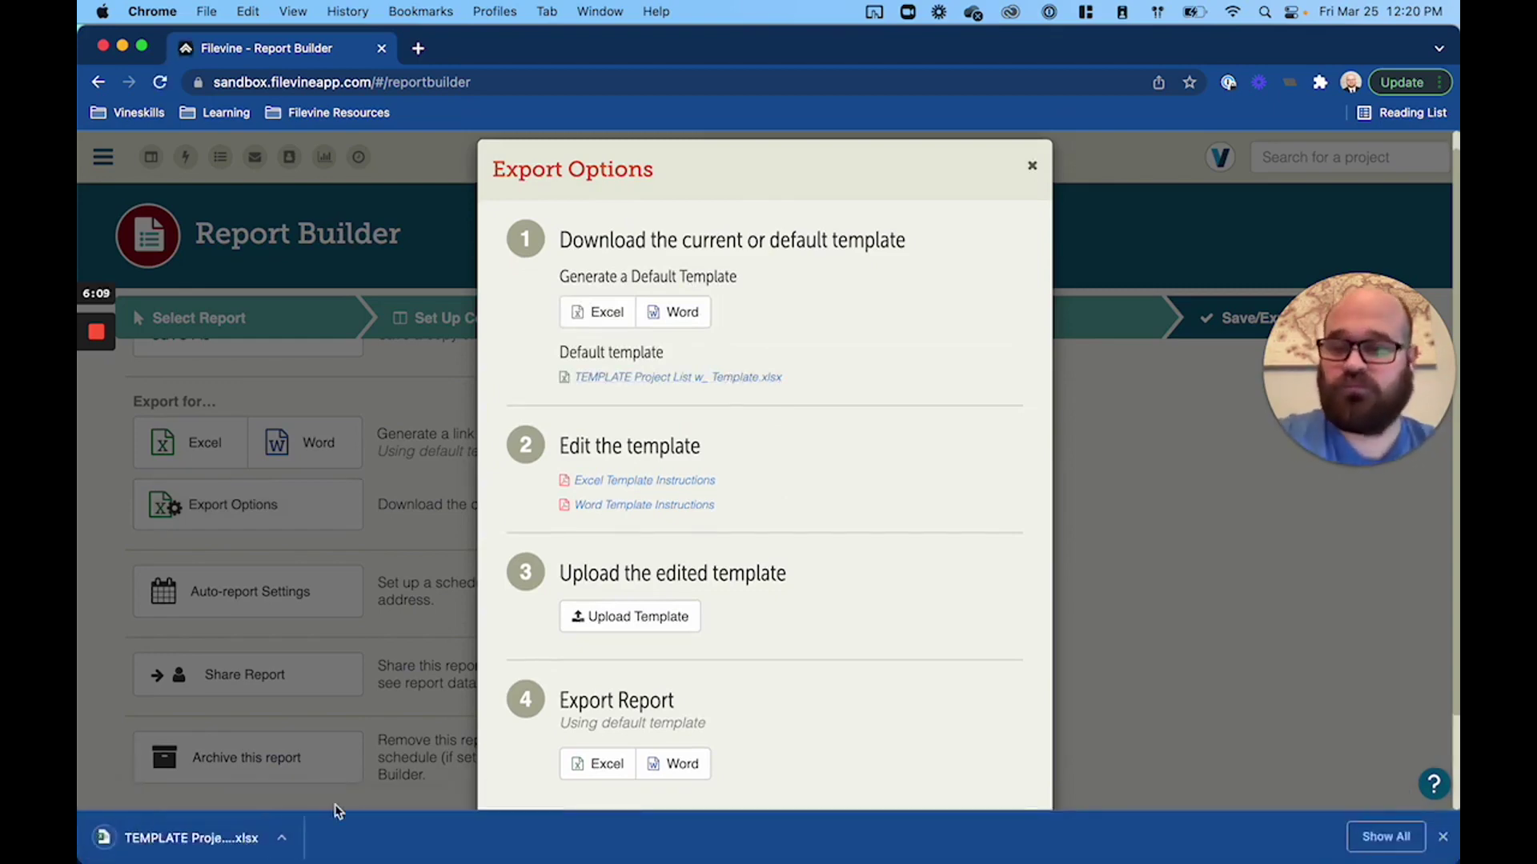
left_click(204, 840)
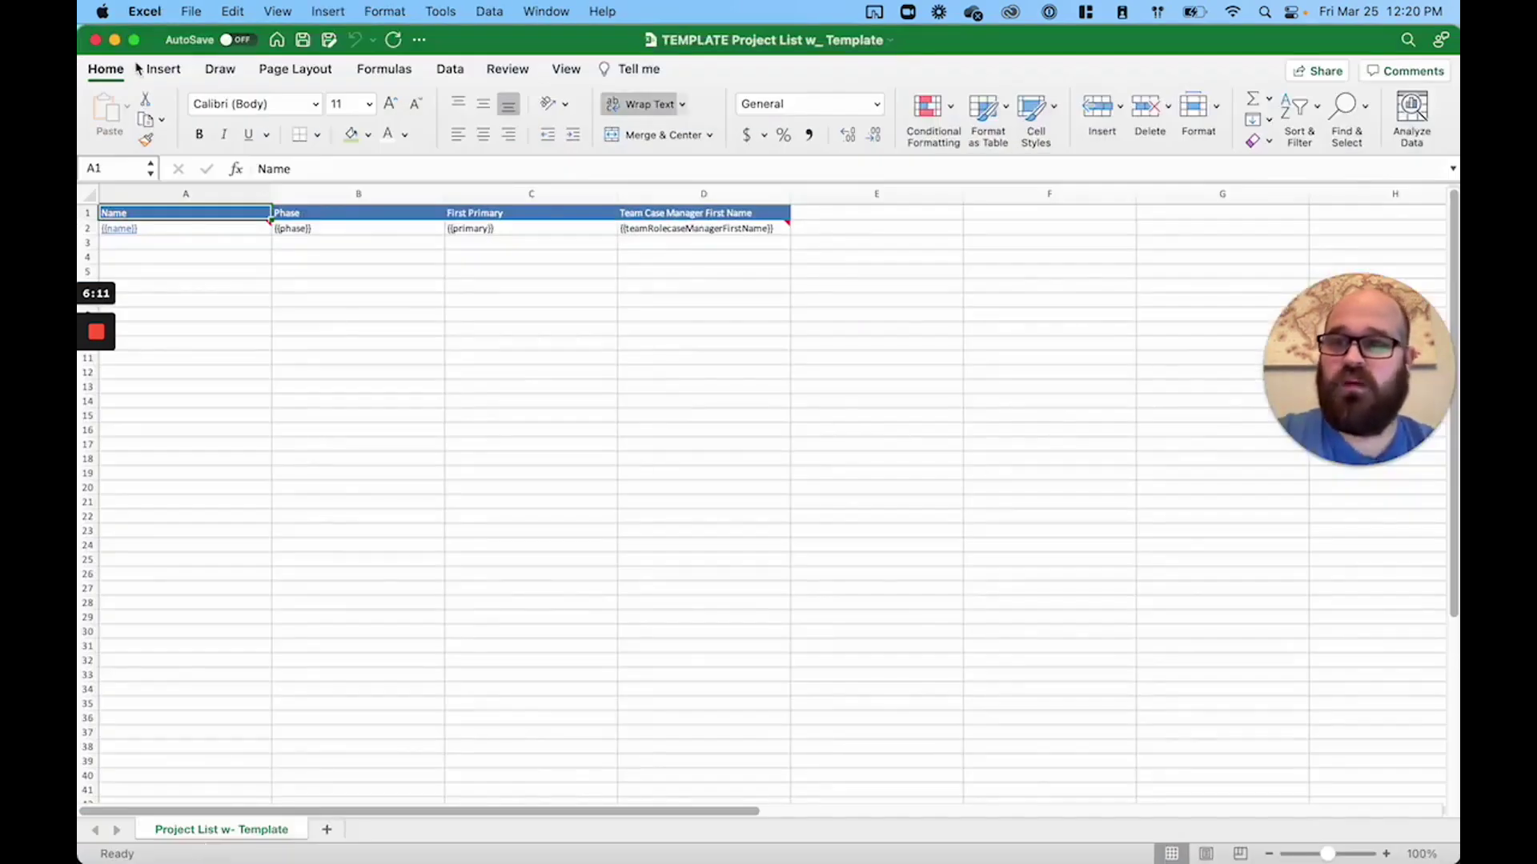
left_click(135, 40)
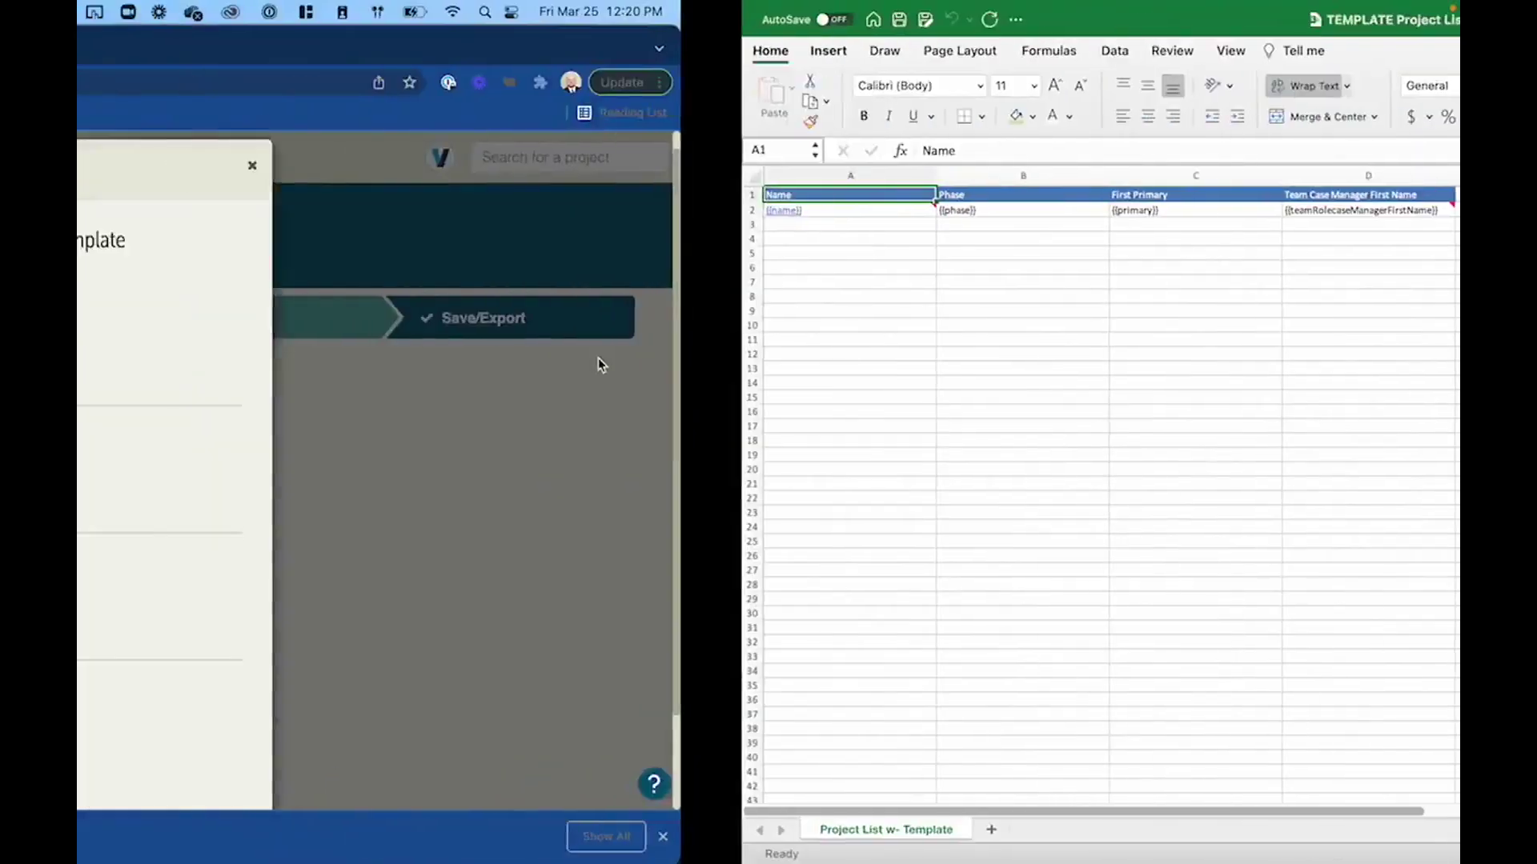
left_click(597, 358)
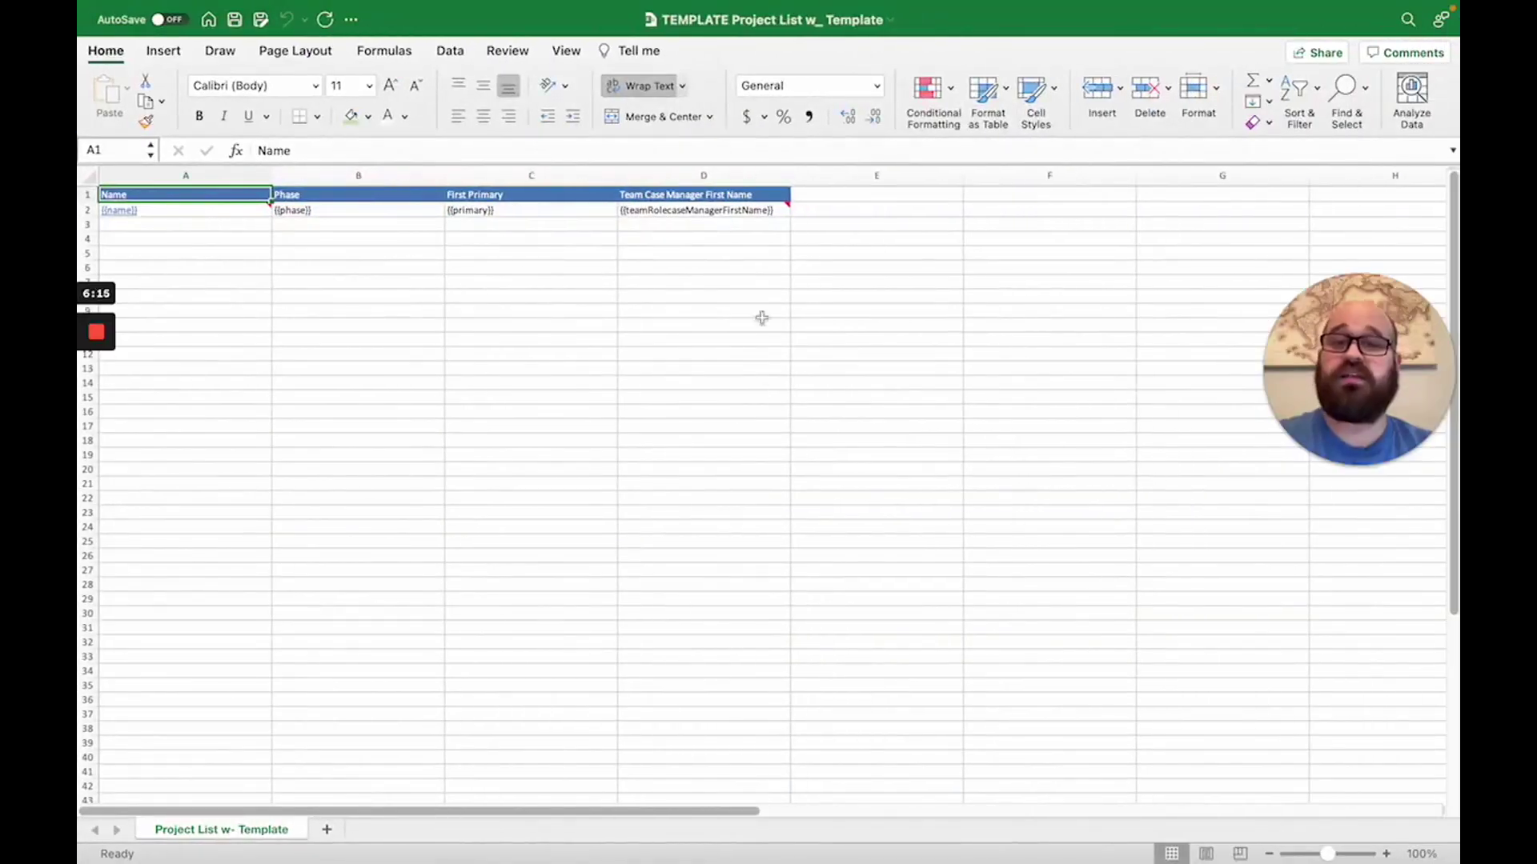
left_click(217, 280)
left_click_drag(220, 237, 223, 296)
left_click(248, 212)
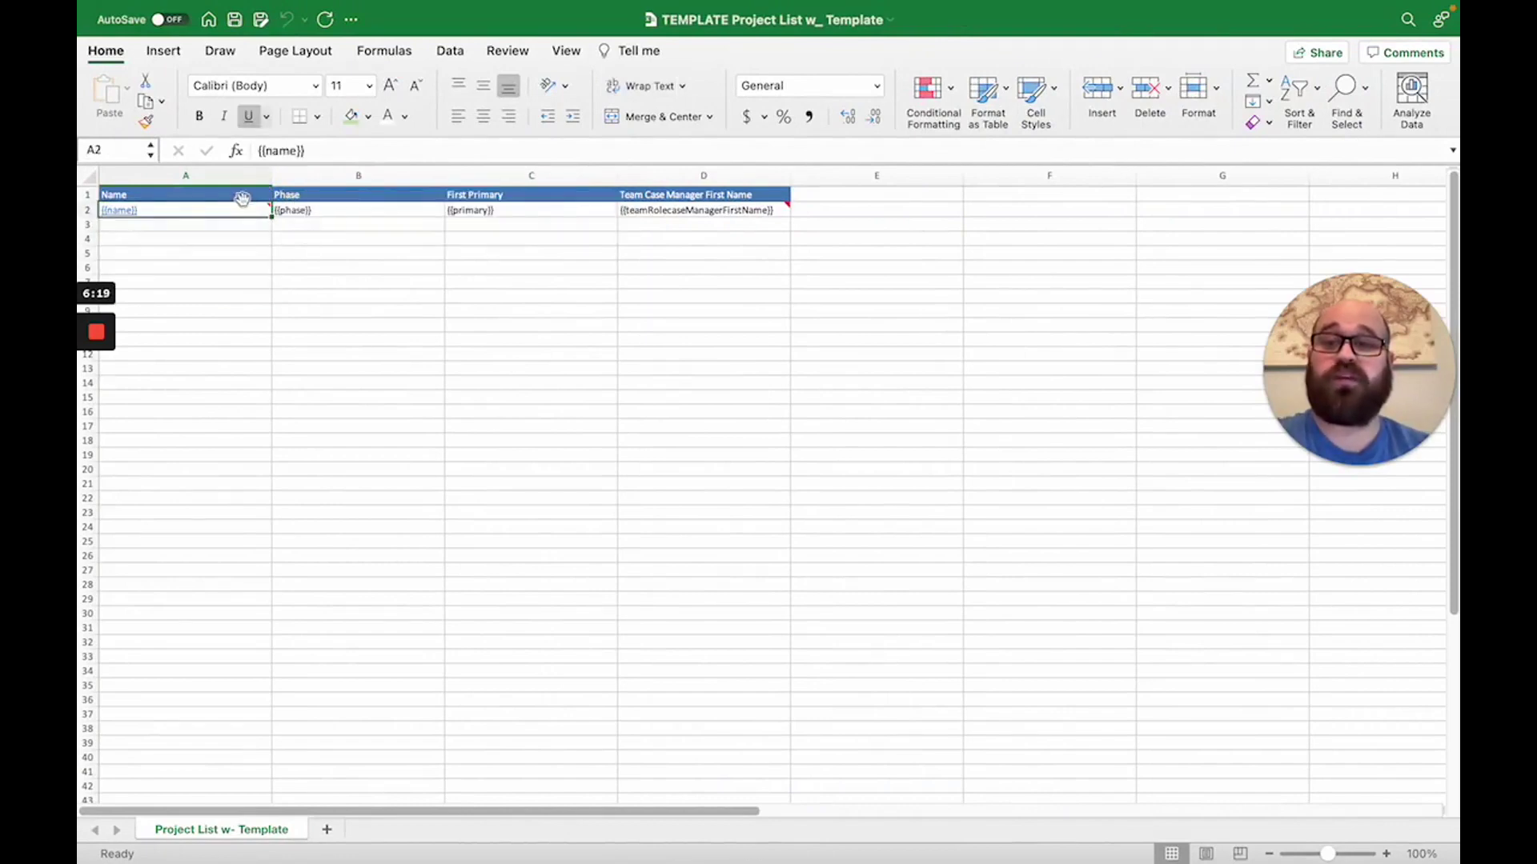
left_click(315, 294)
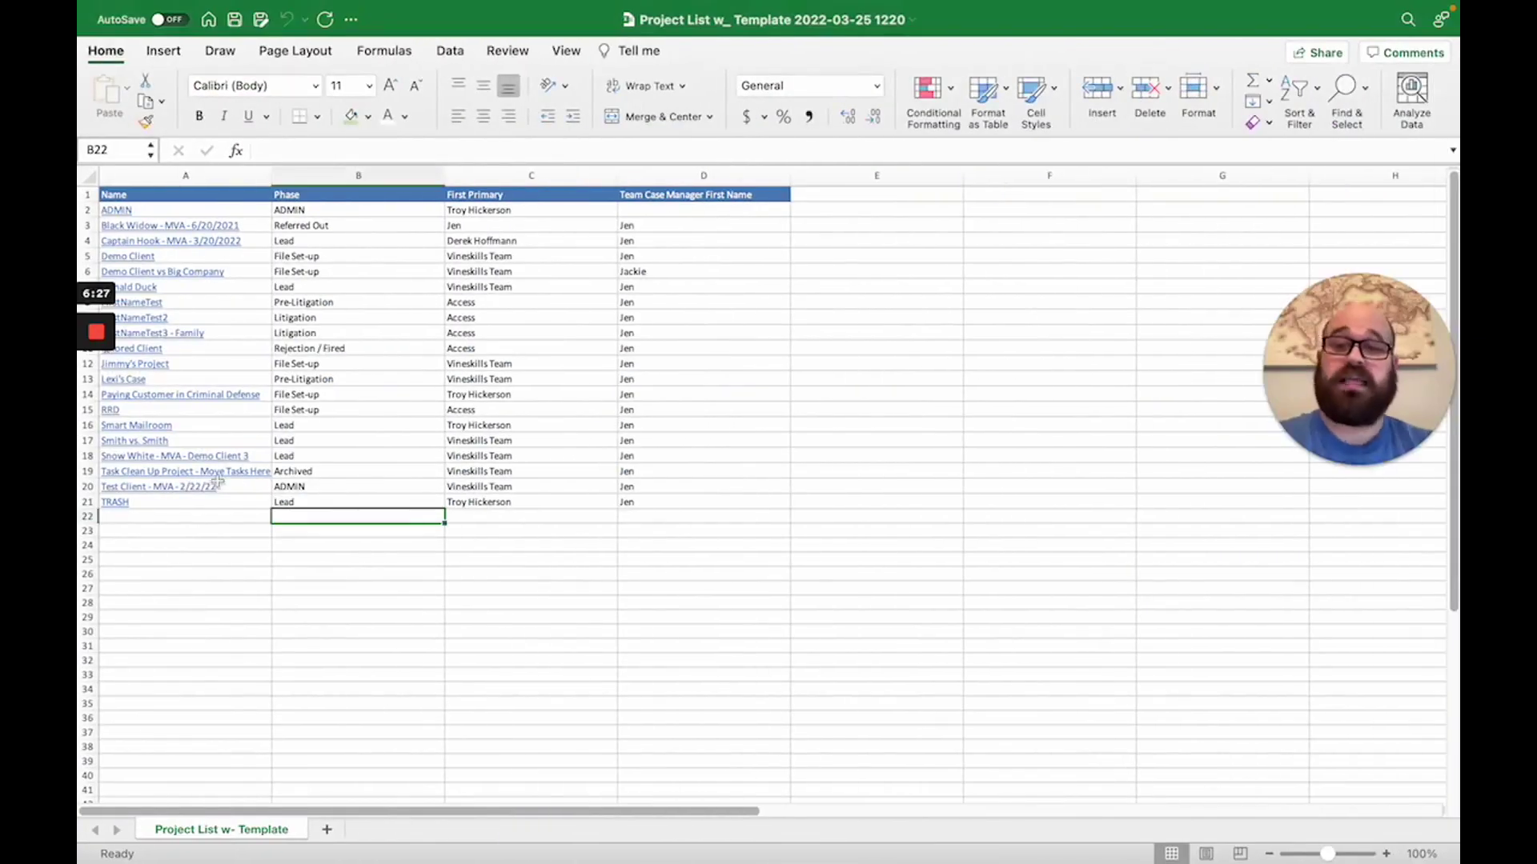
key("super+grave")
key("super+grave")
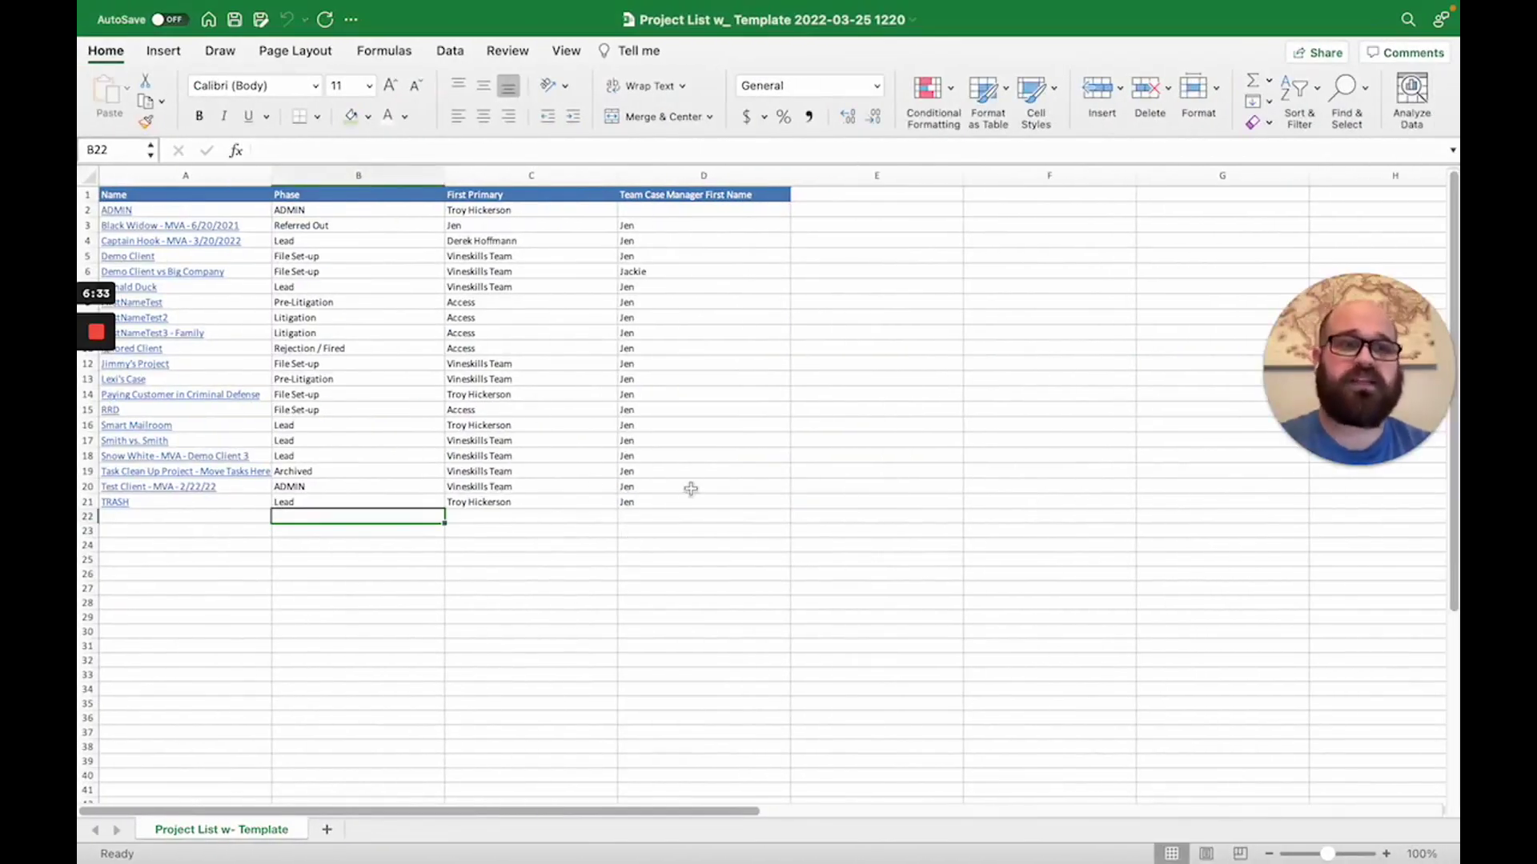
left_click(698, 382)
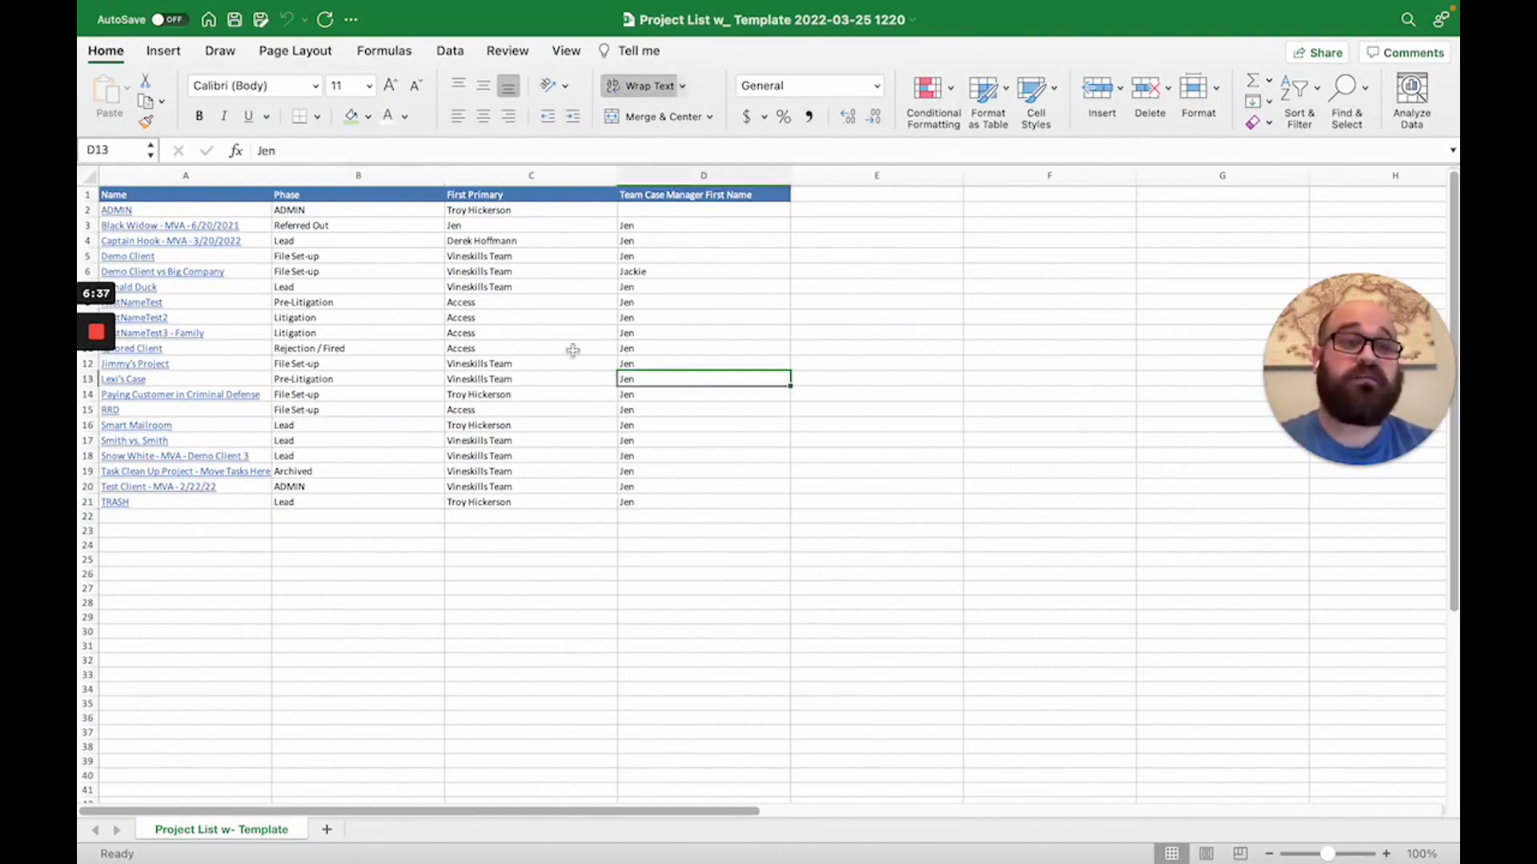
key("super+grave")
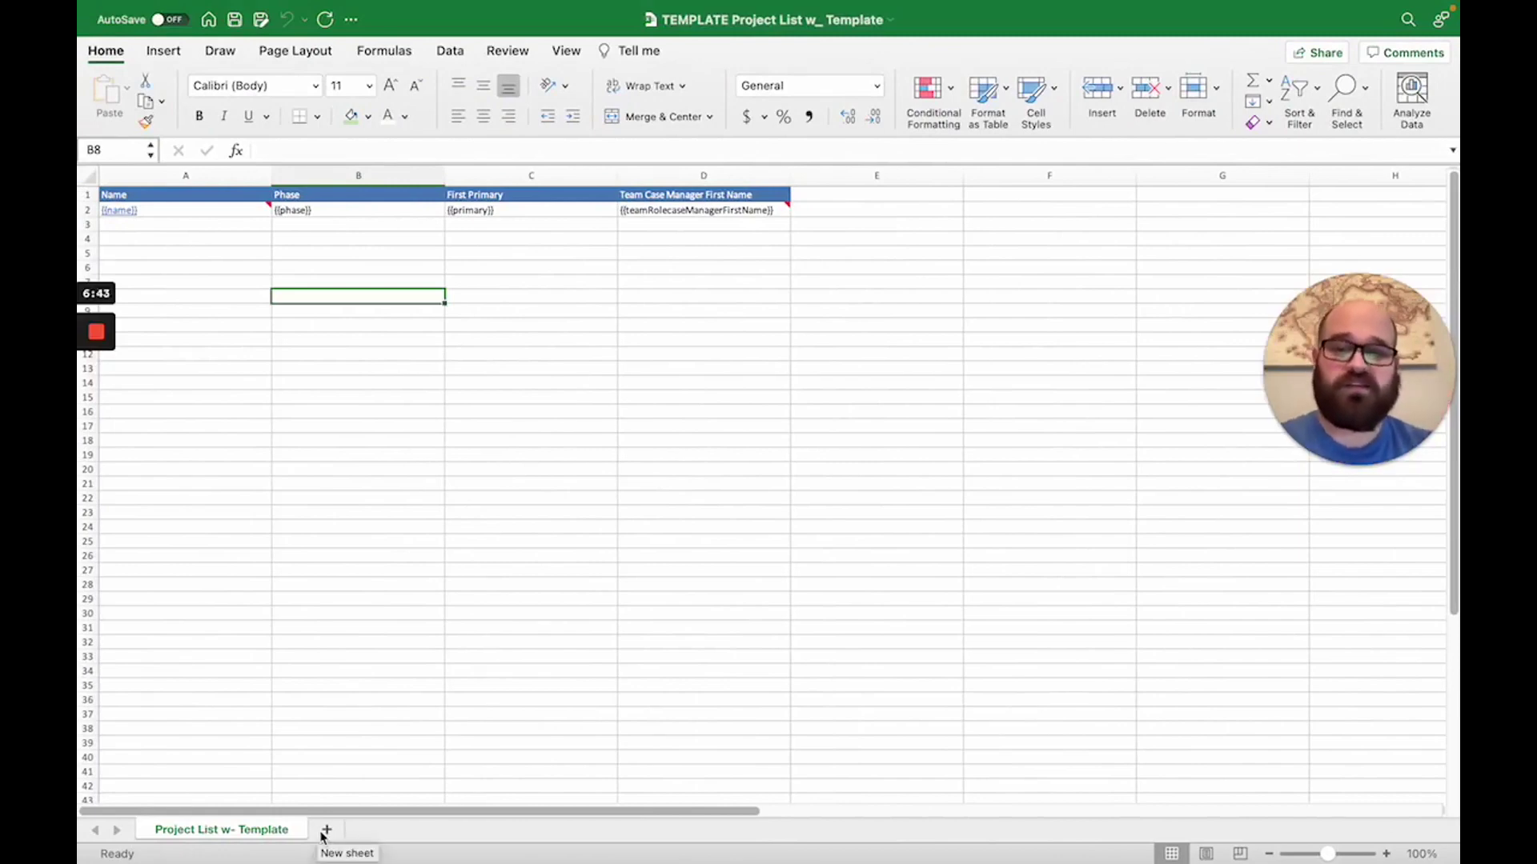
- Add a sheet named 'Case Count by Phase' and rename the template sheet to 'DATA'
left_click(326, 830)
double_click(334, 825)
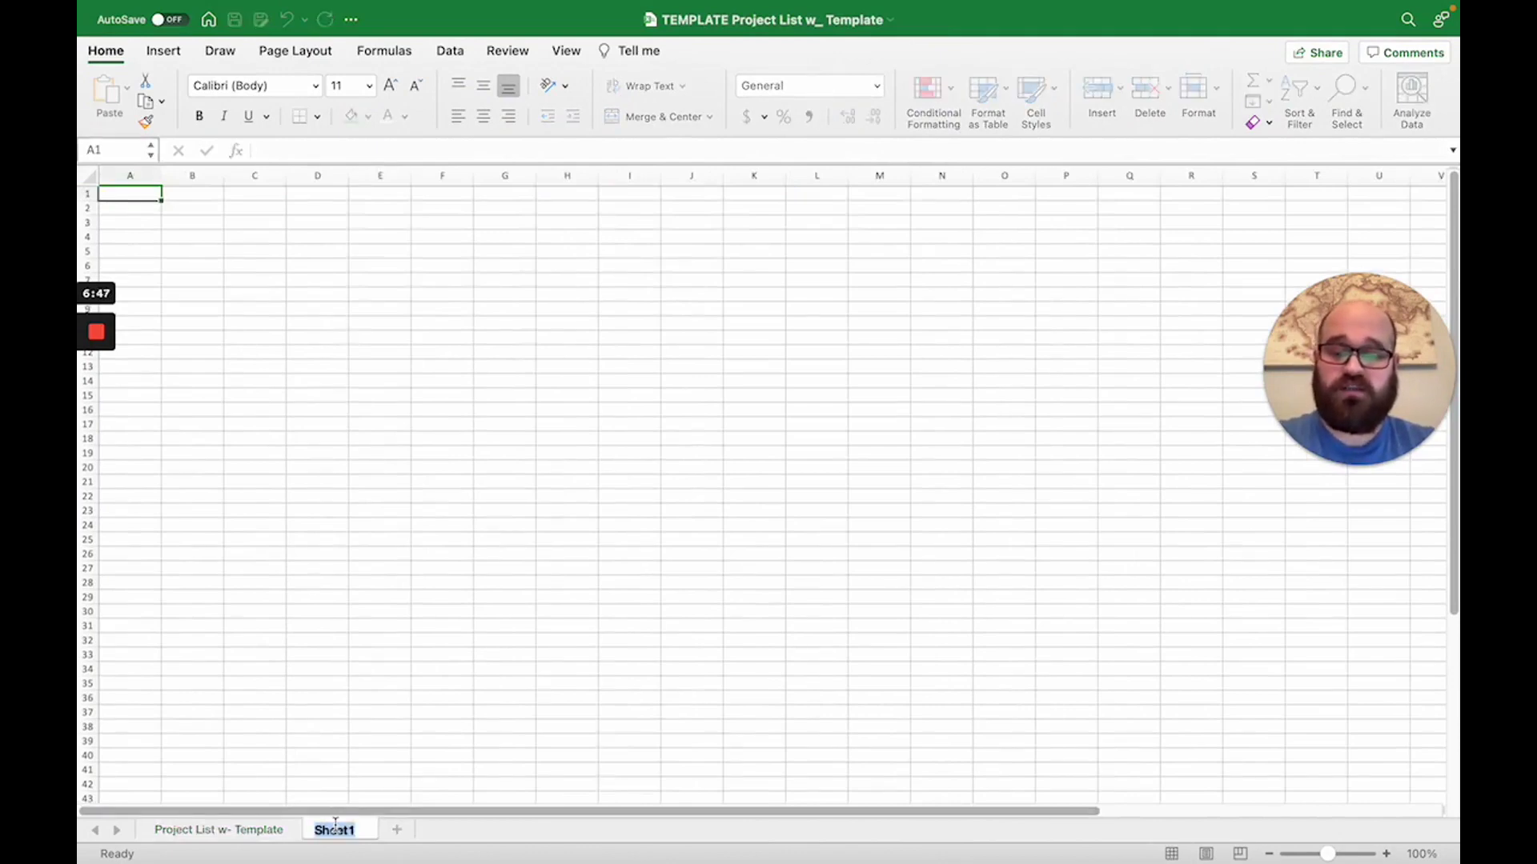
type("Case Count by Phase")
key("Return")
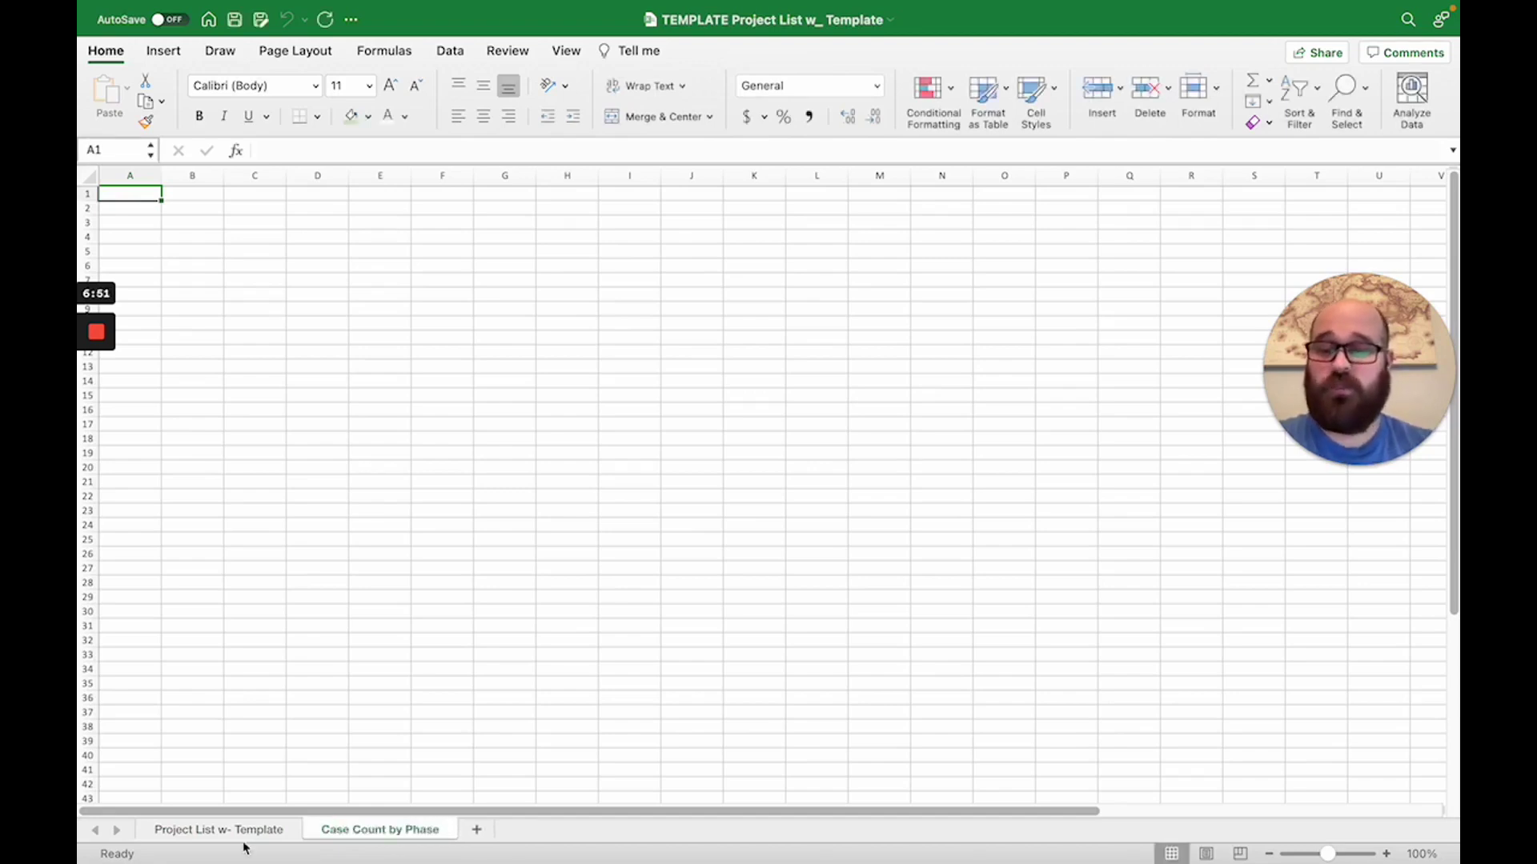
left_click(243, 836)
double_click(242, 834)
type("DATA")
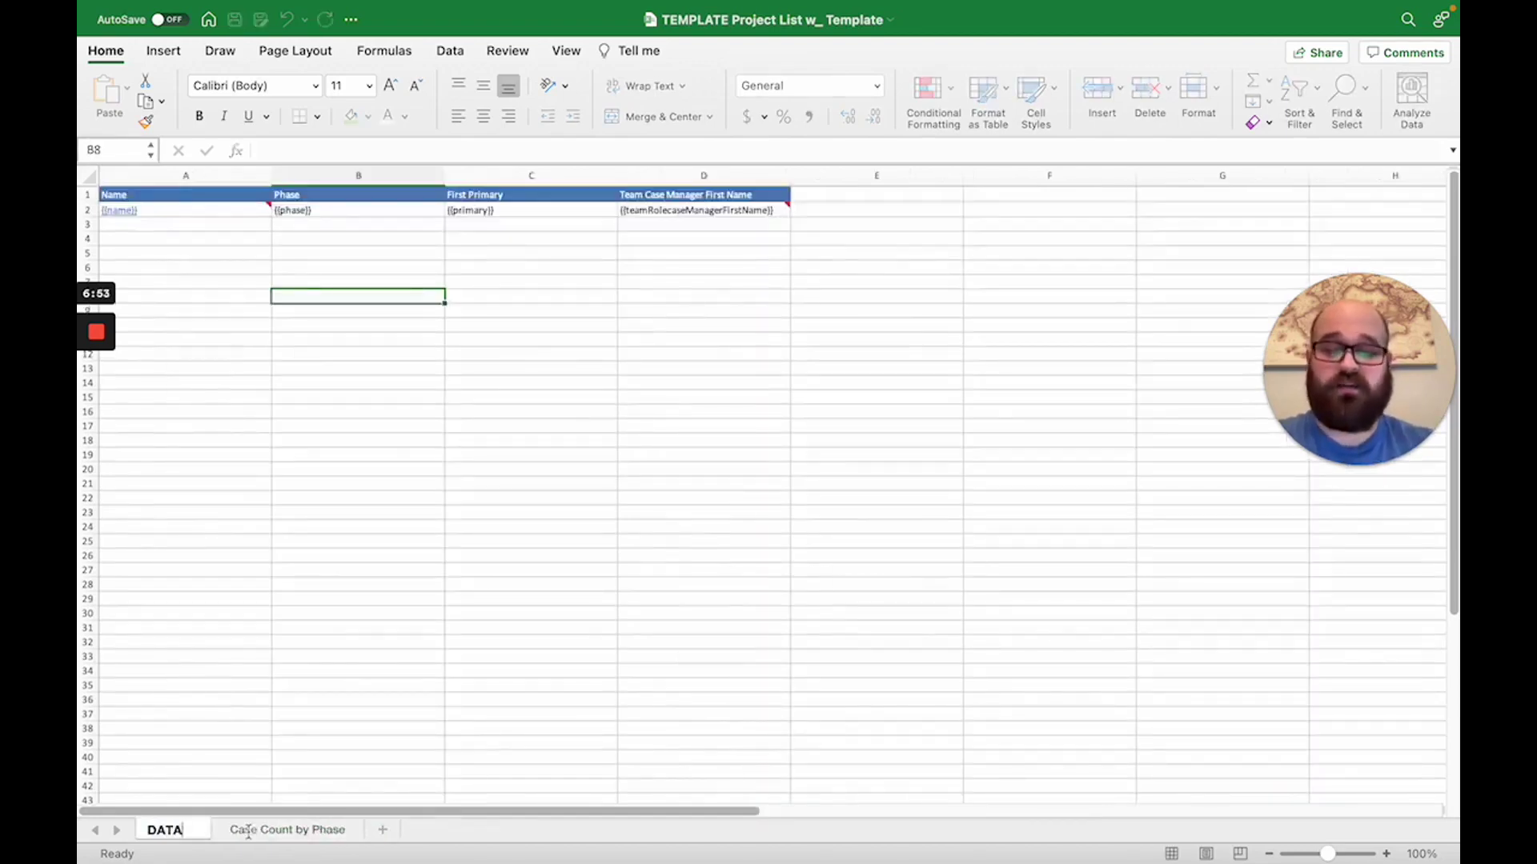
key("Return")
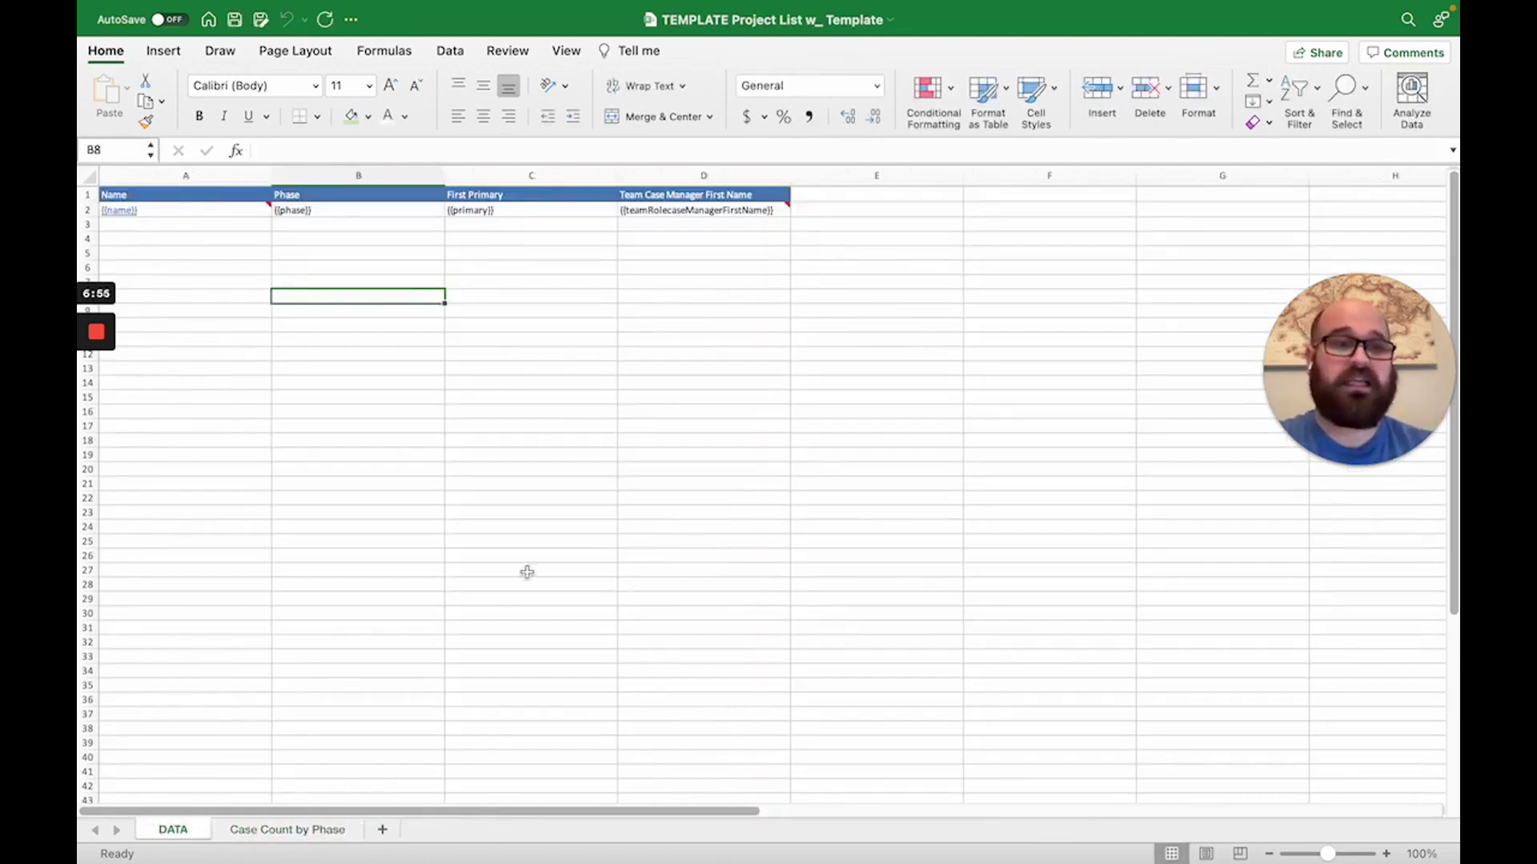
- Widen columns A and B of Case Count by Phase, with column B at 15.00
left_click(298, 830)
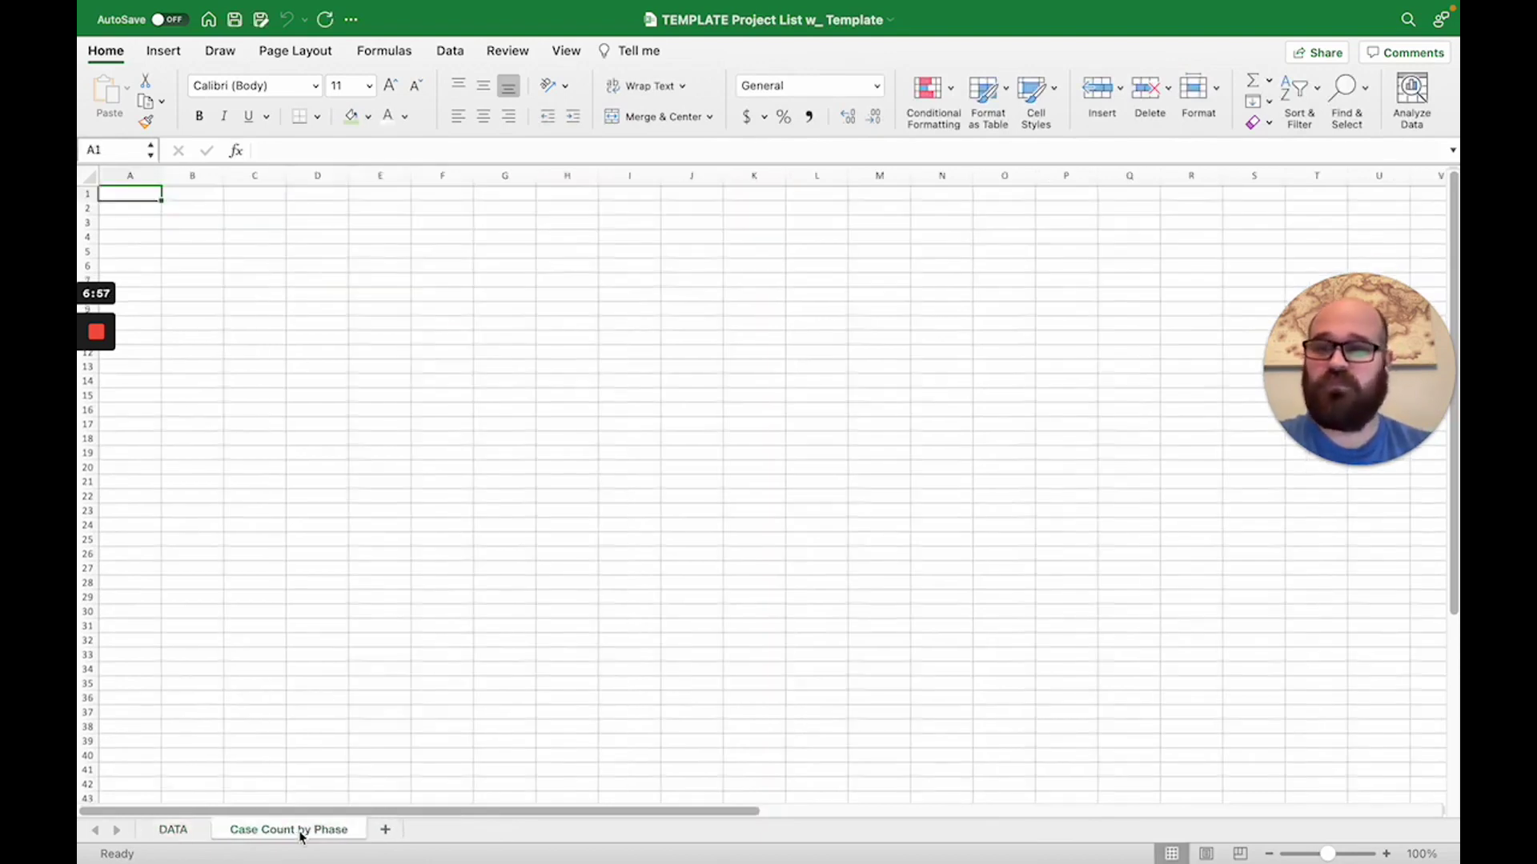
left_click(294, 340)
left_click_drag(163, 182, 285, 178)
left_click(217, 267)
left_click(192, 829)
- Copy the Phase header from DATA into A1 of Case Count by Phase and enter Count in B1
left_click(496, 440)
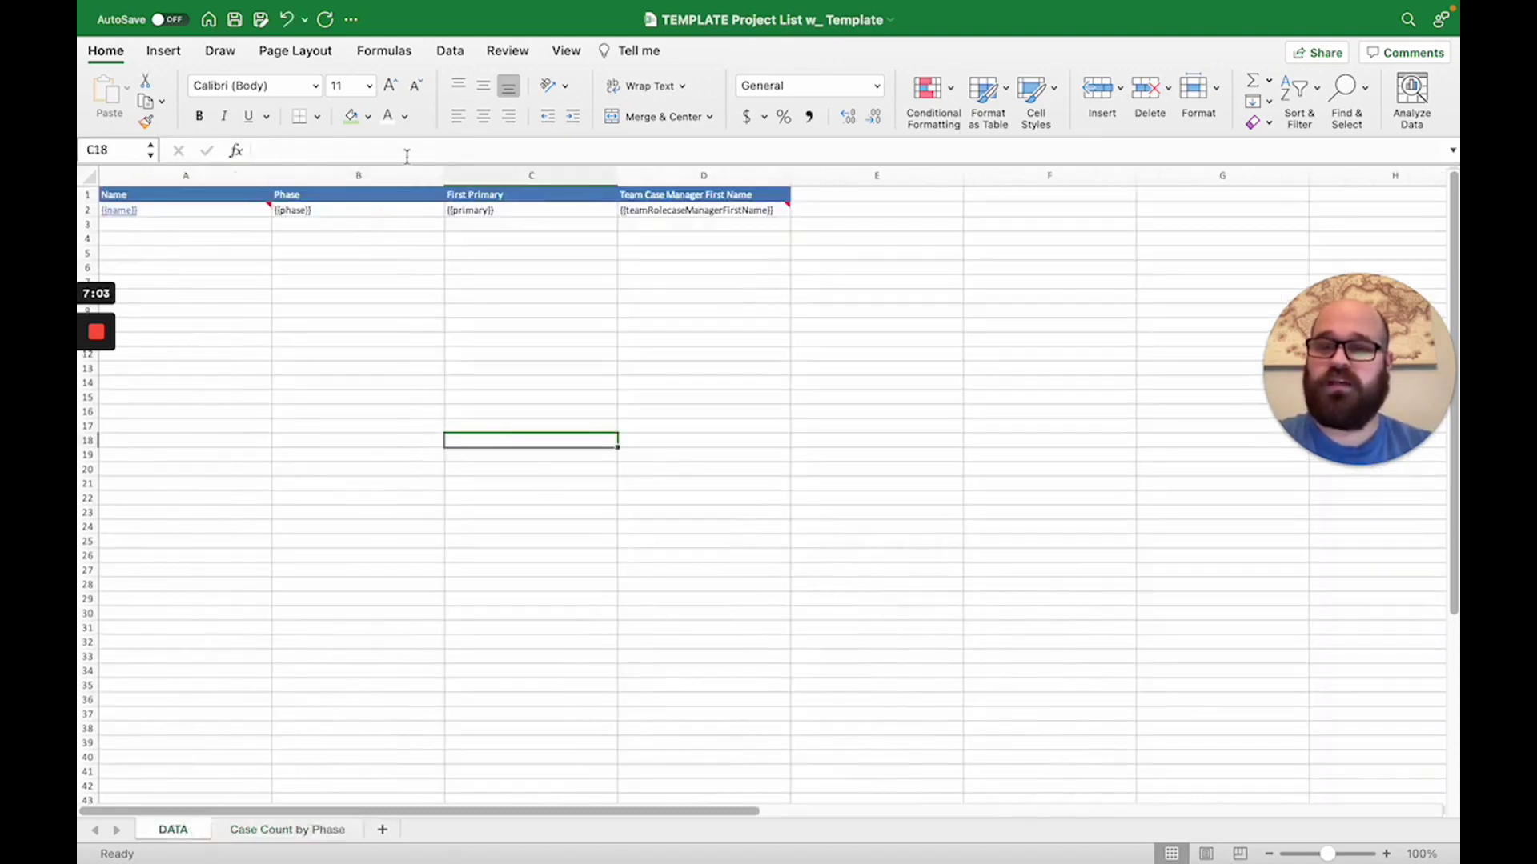
left_click(396, 194)
key("super+c")
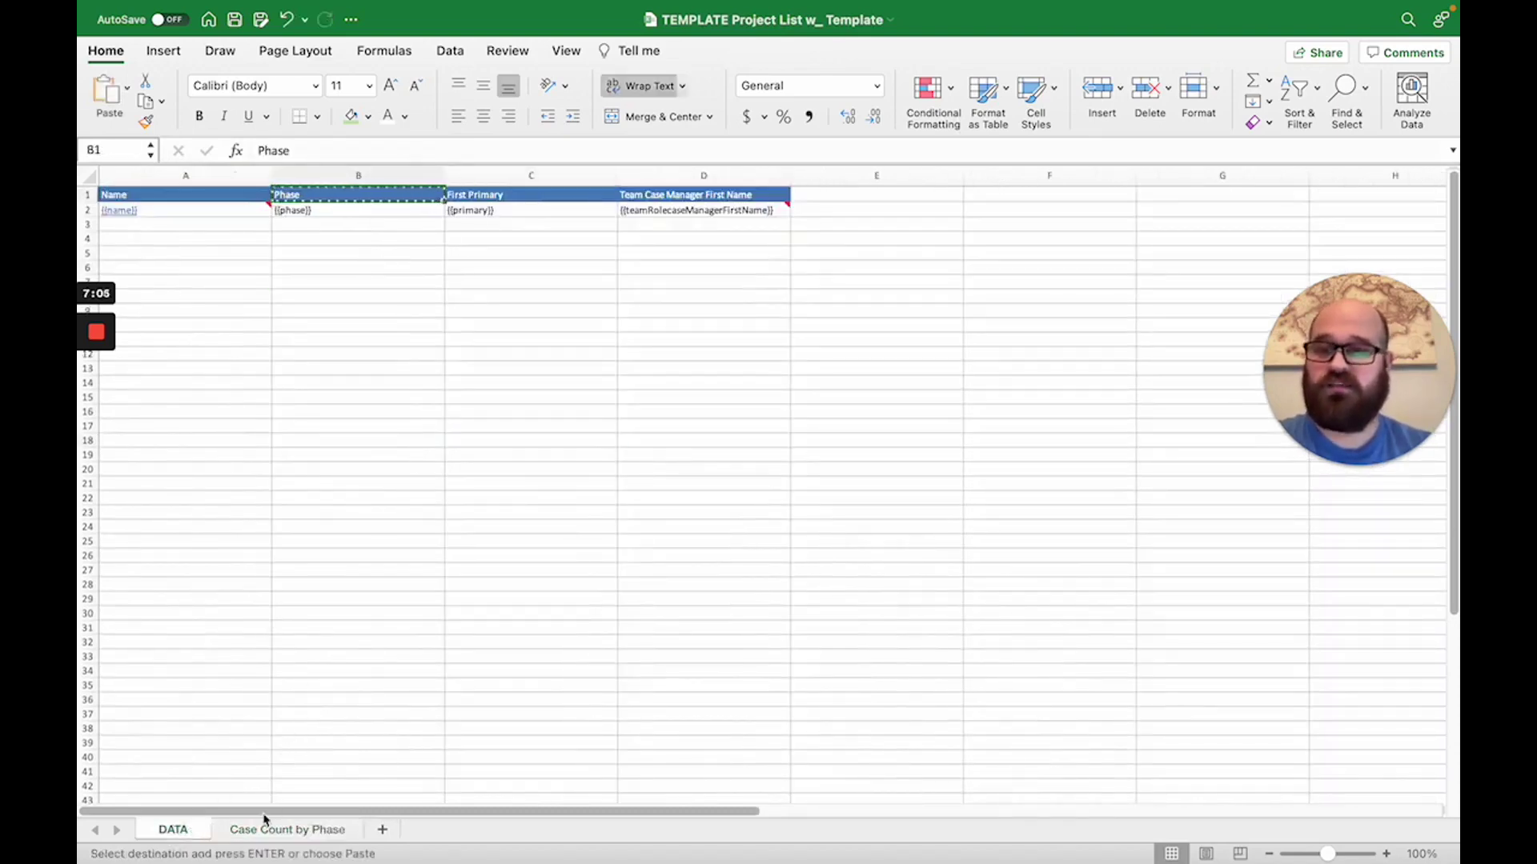
left_click(265, 826)
left_click(167, 195)
key("super+v")
left_click(207, 195)
type("coU")
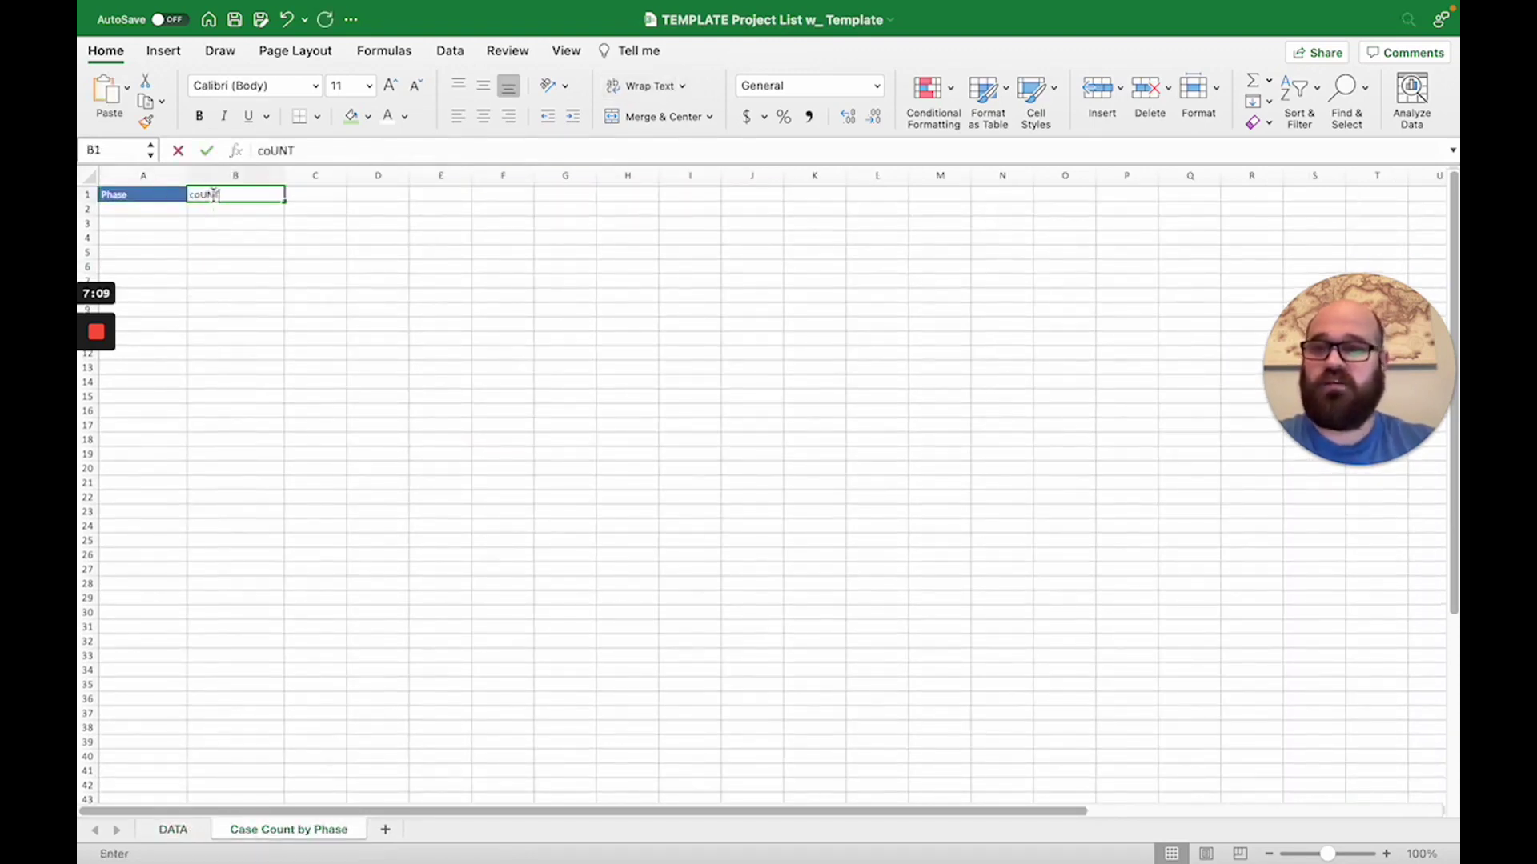
type("nt")
key("Return")
- Format-paint A1's blue header style onto the Count header in B1
left_click(176, 196)
left_click(145, 121)
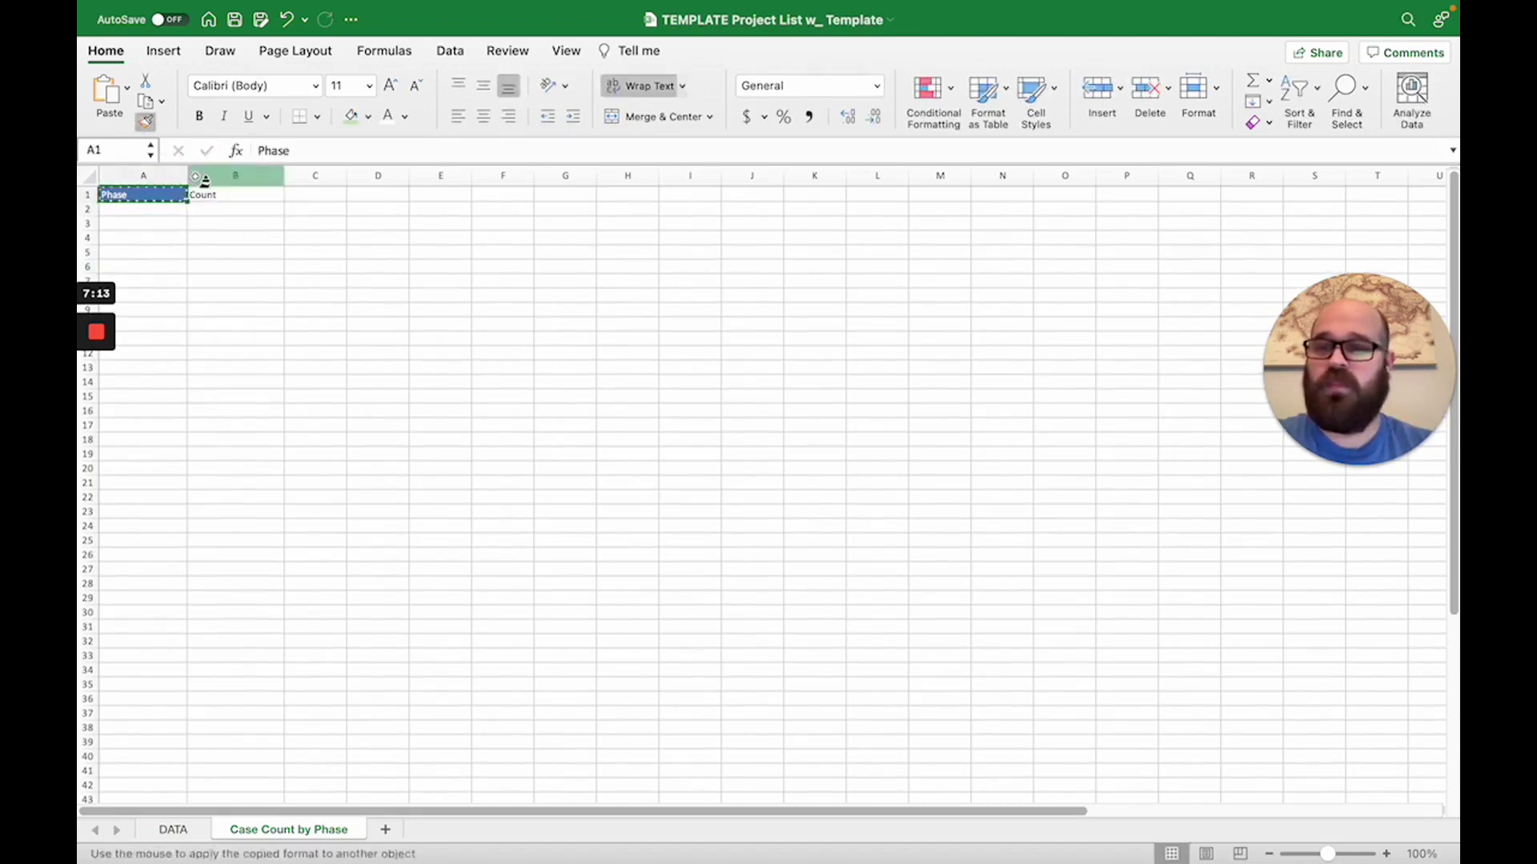
left_click(200, 196)
left_click(296, 267)
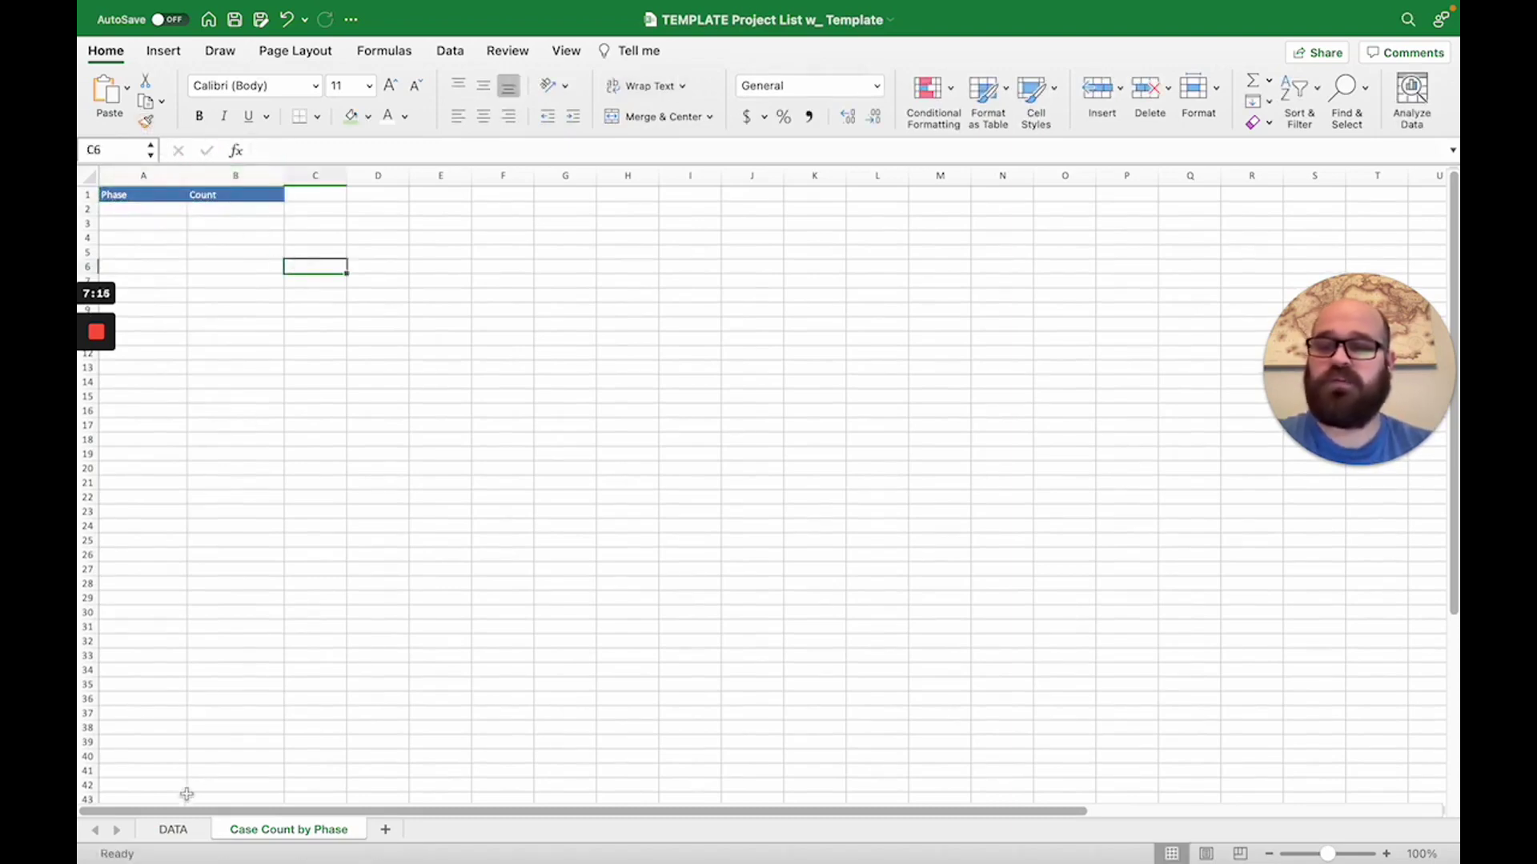
left_click(173, 832)
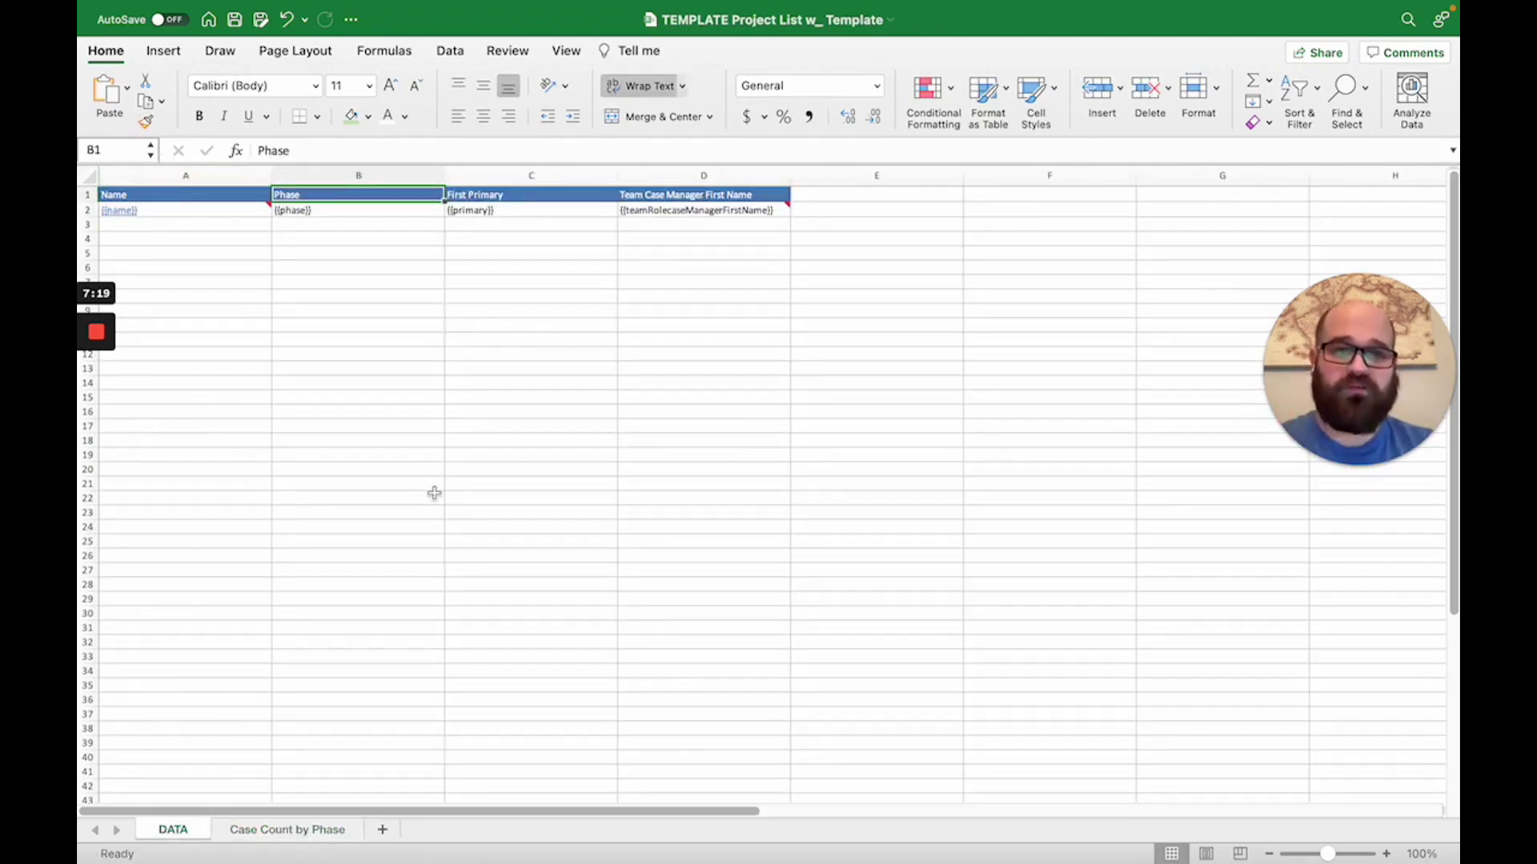
key("ctrl+Right")
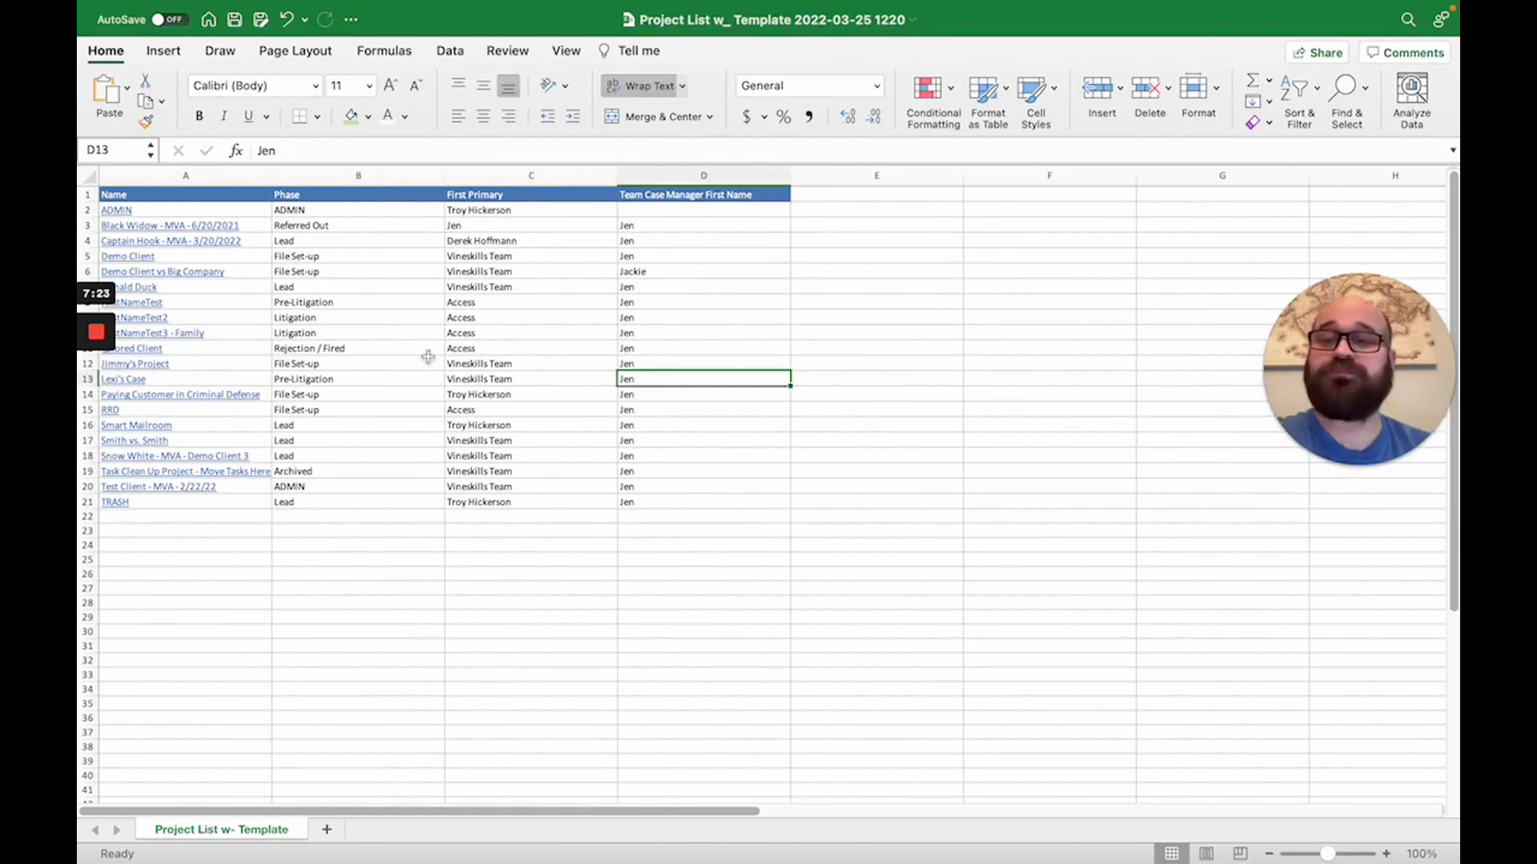
- Run an Advanced Filter copying unique records from column B to F1, then select F2:F9
left_click(359, 176)
left_click(450, 51)
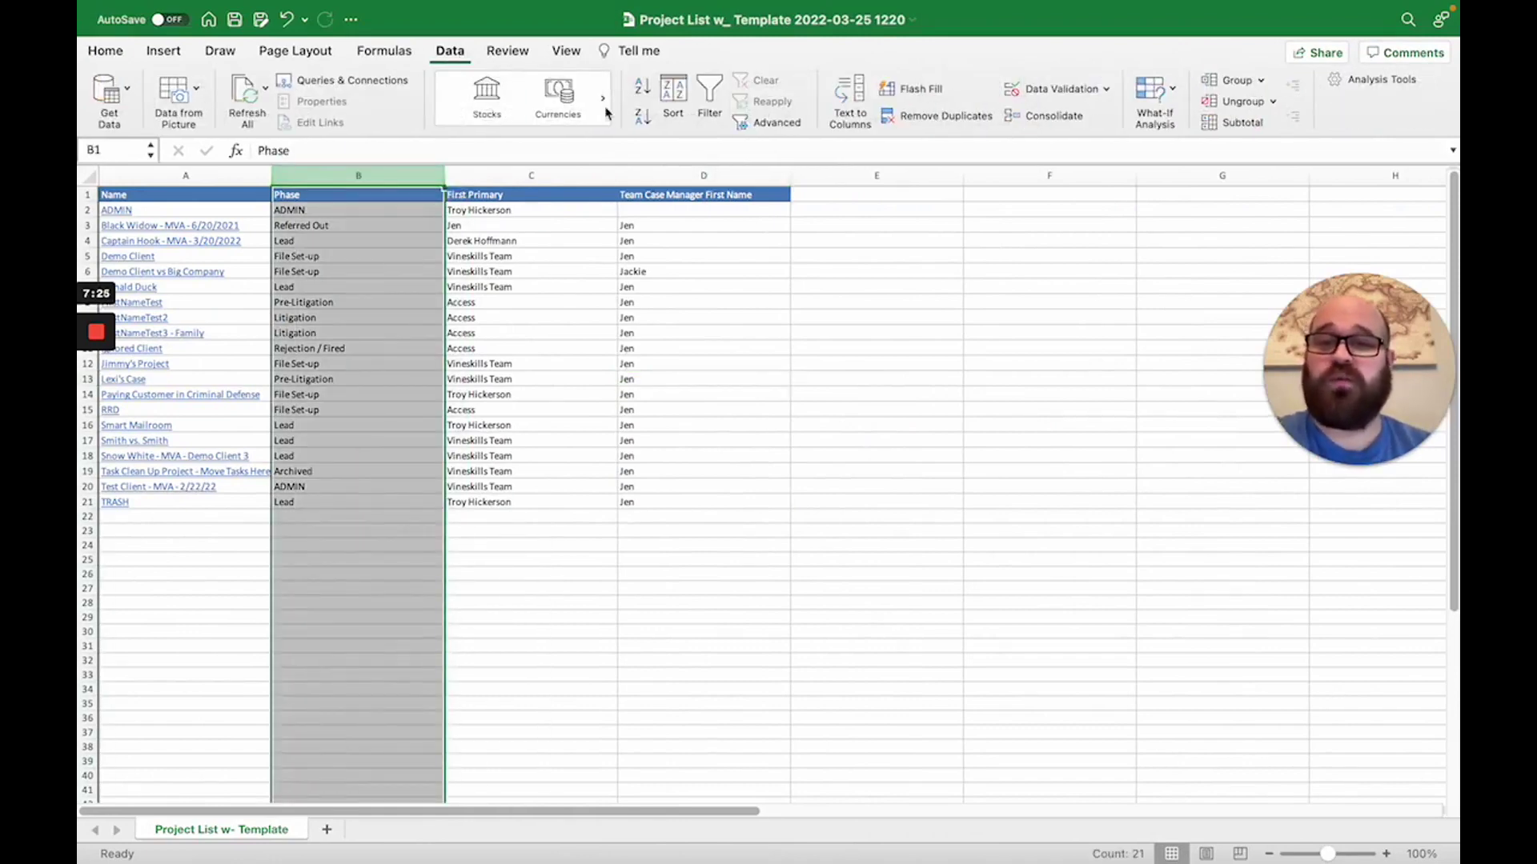
left_click(767, 123)
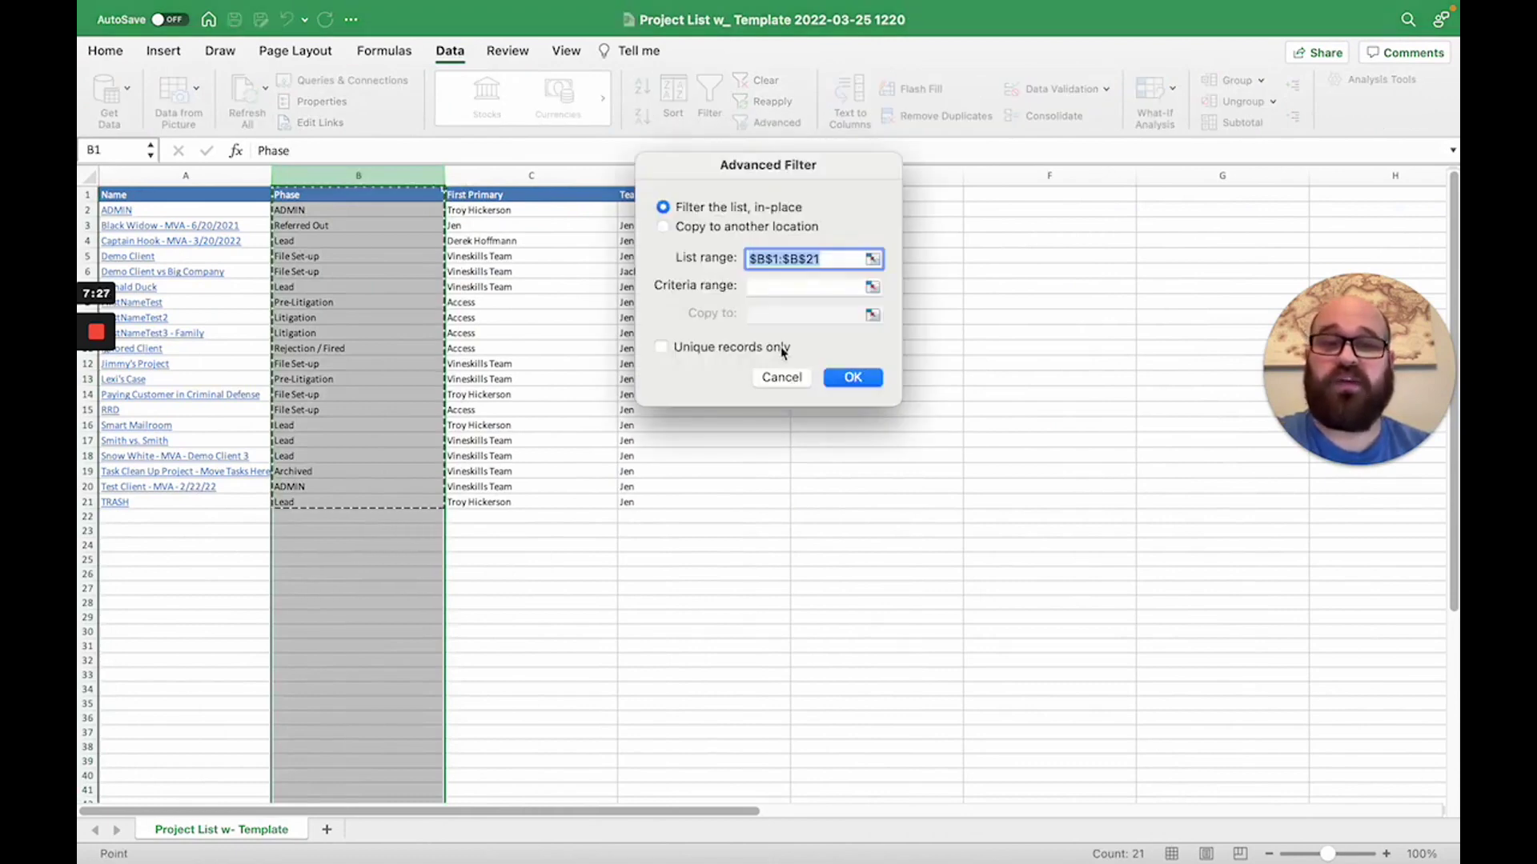
left_click(693, 227)
left_click(872, 259)
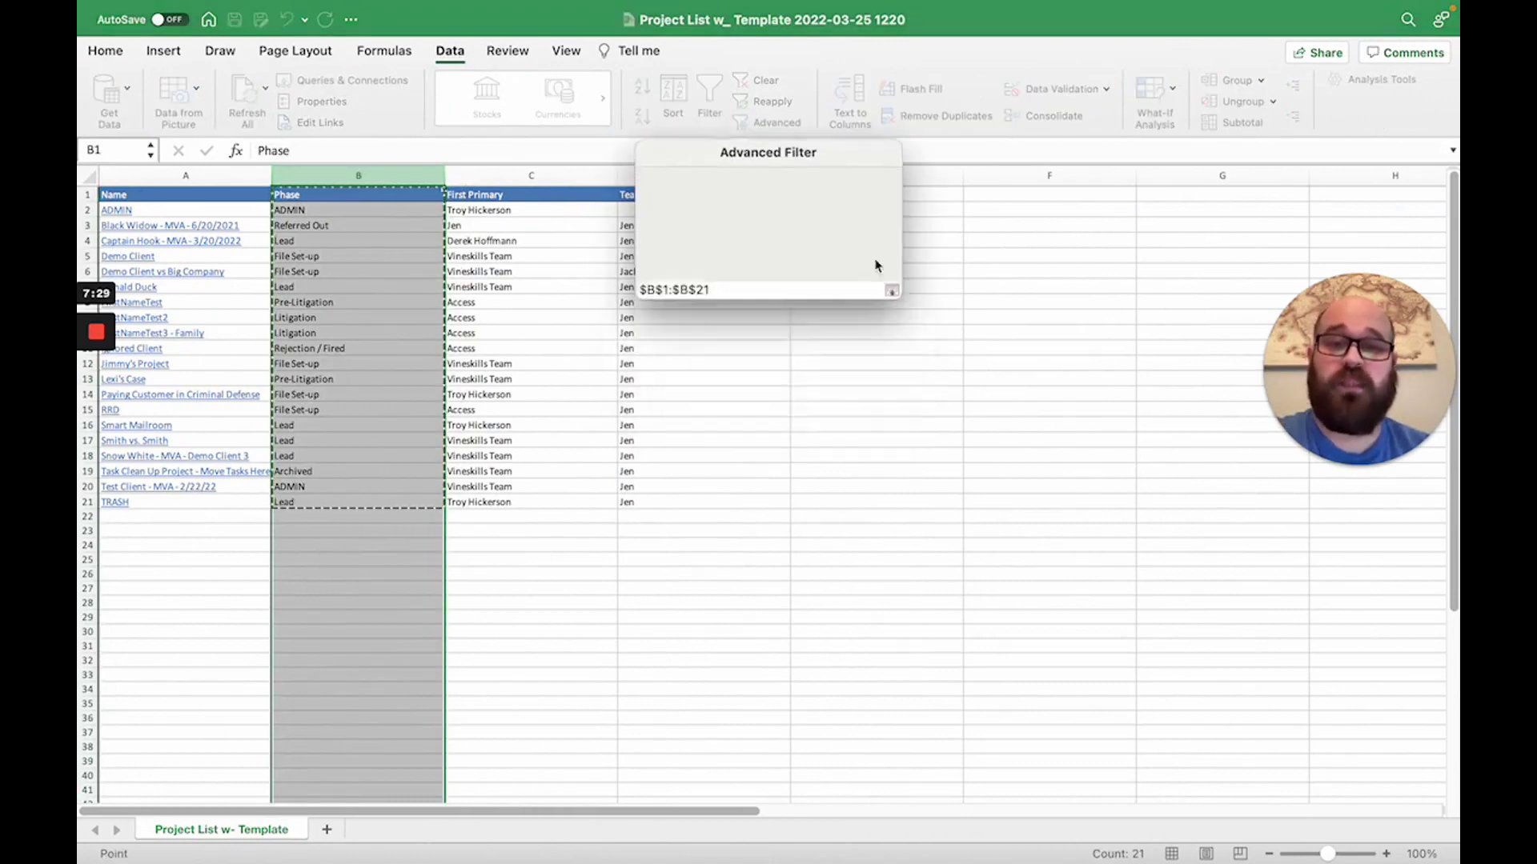
left_click(359, 176)
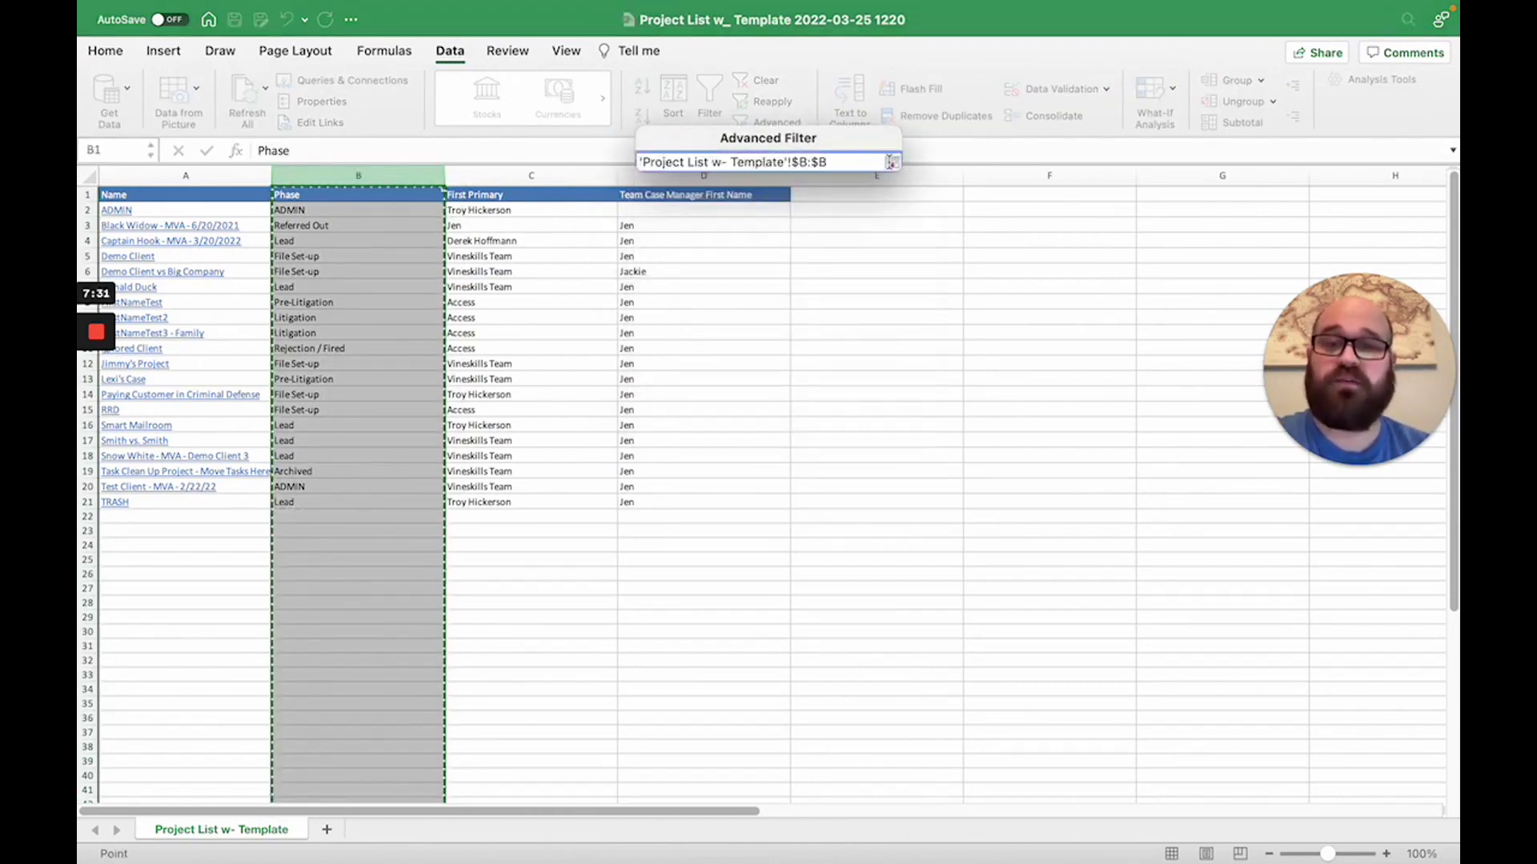
left_click(891, 162)
left_click(869, 316)
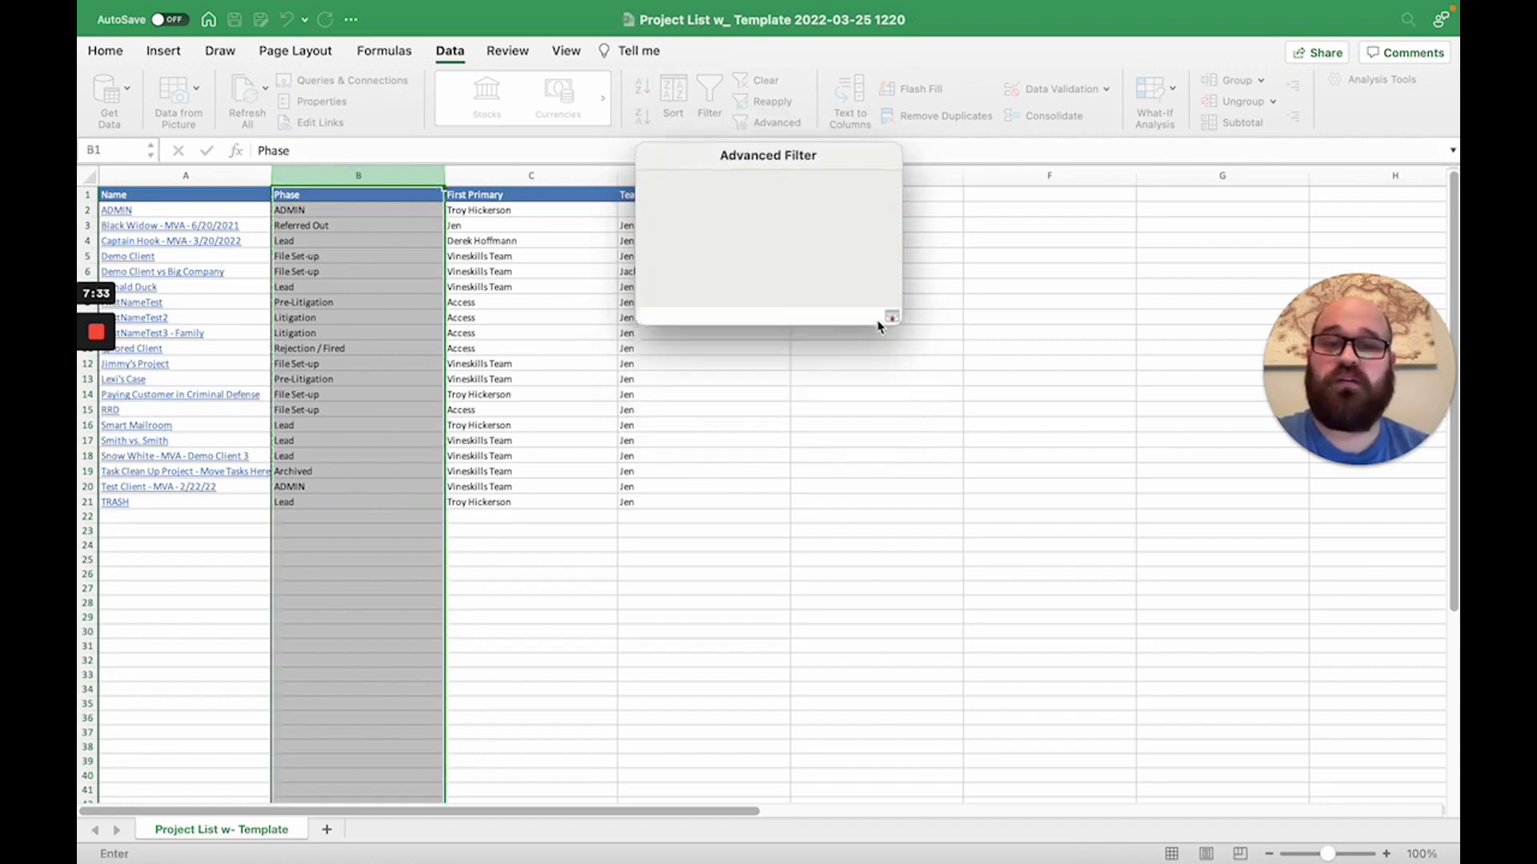
left_click(1033, 195)
left_click(891, 161)
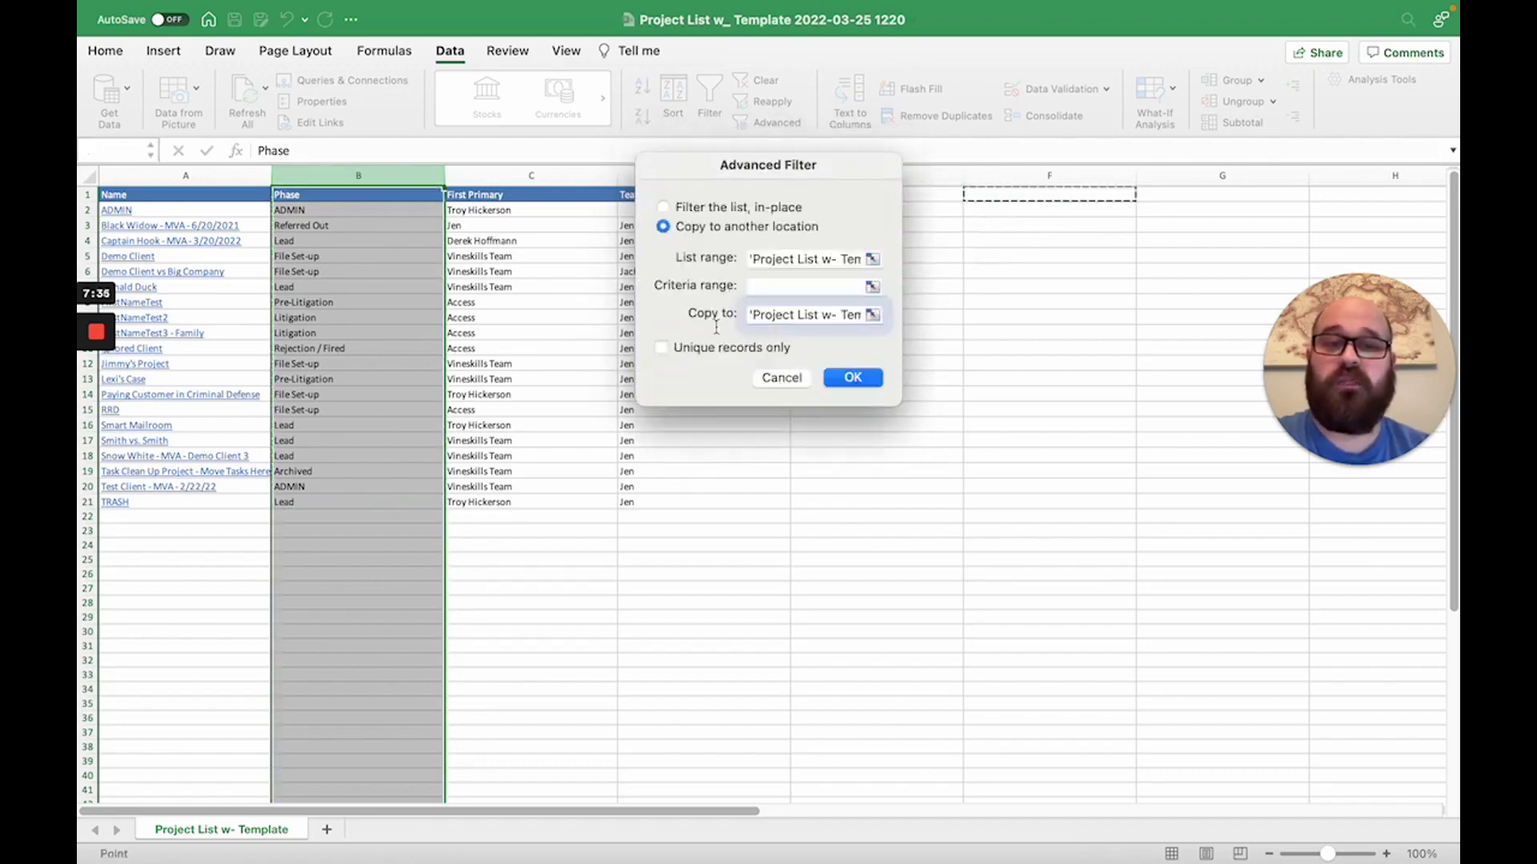
left_click(662, 347)
left_click(852, 377)
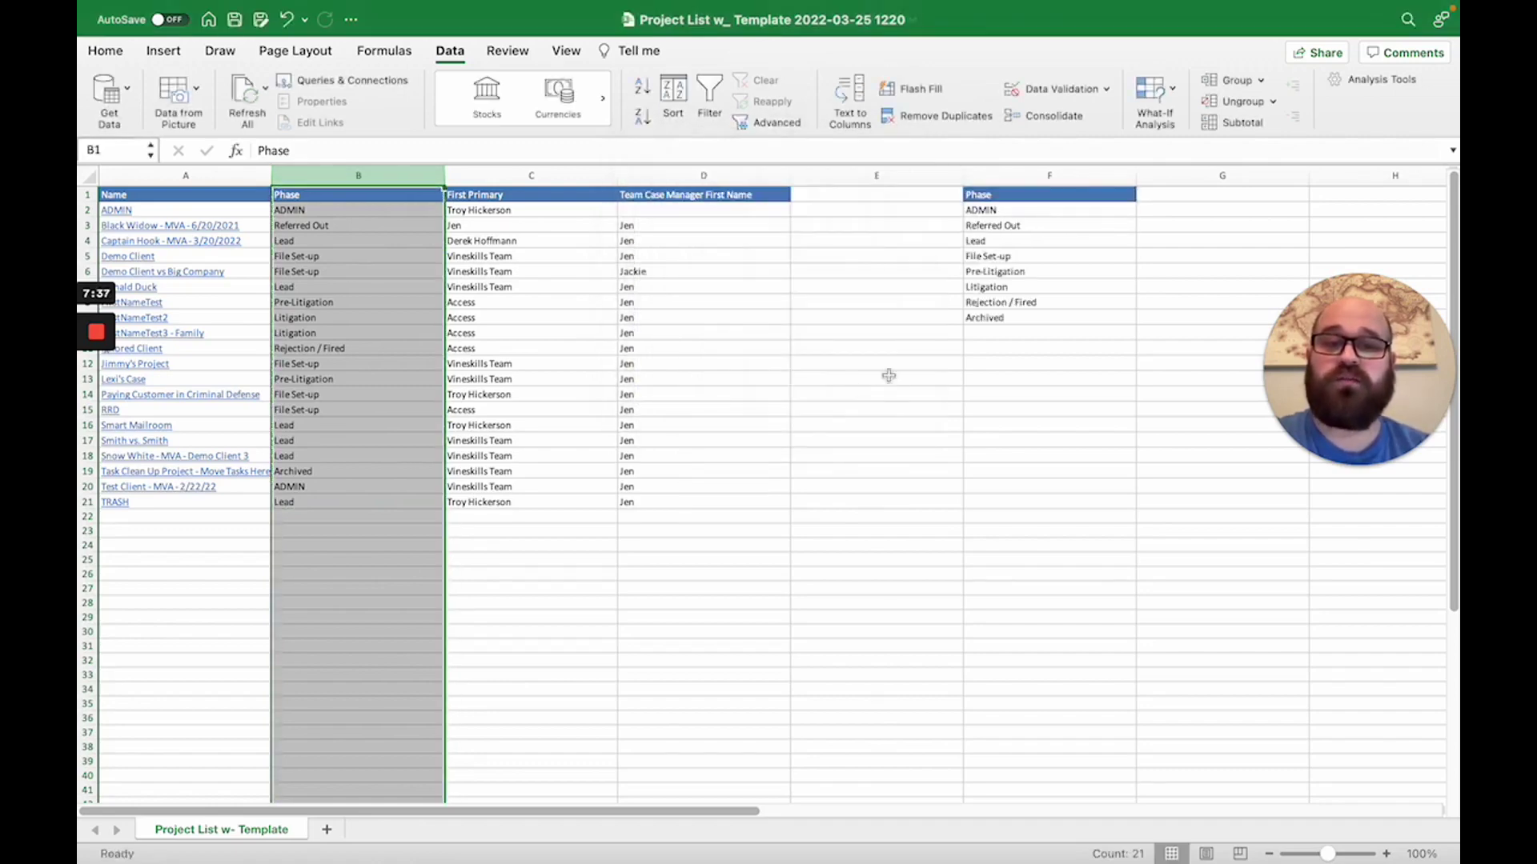
left_click(1005, 425)
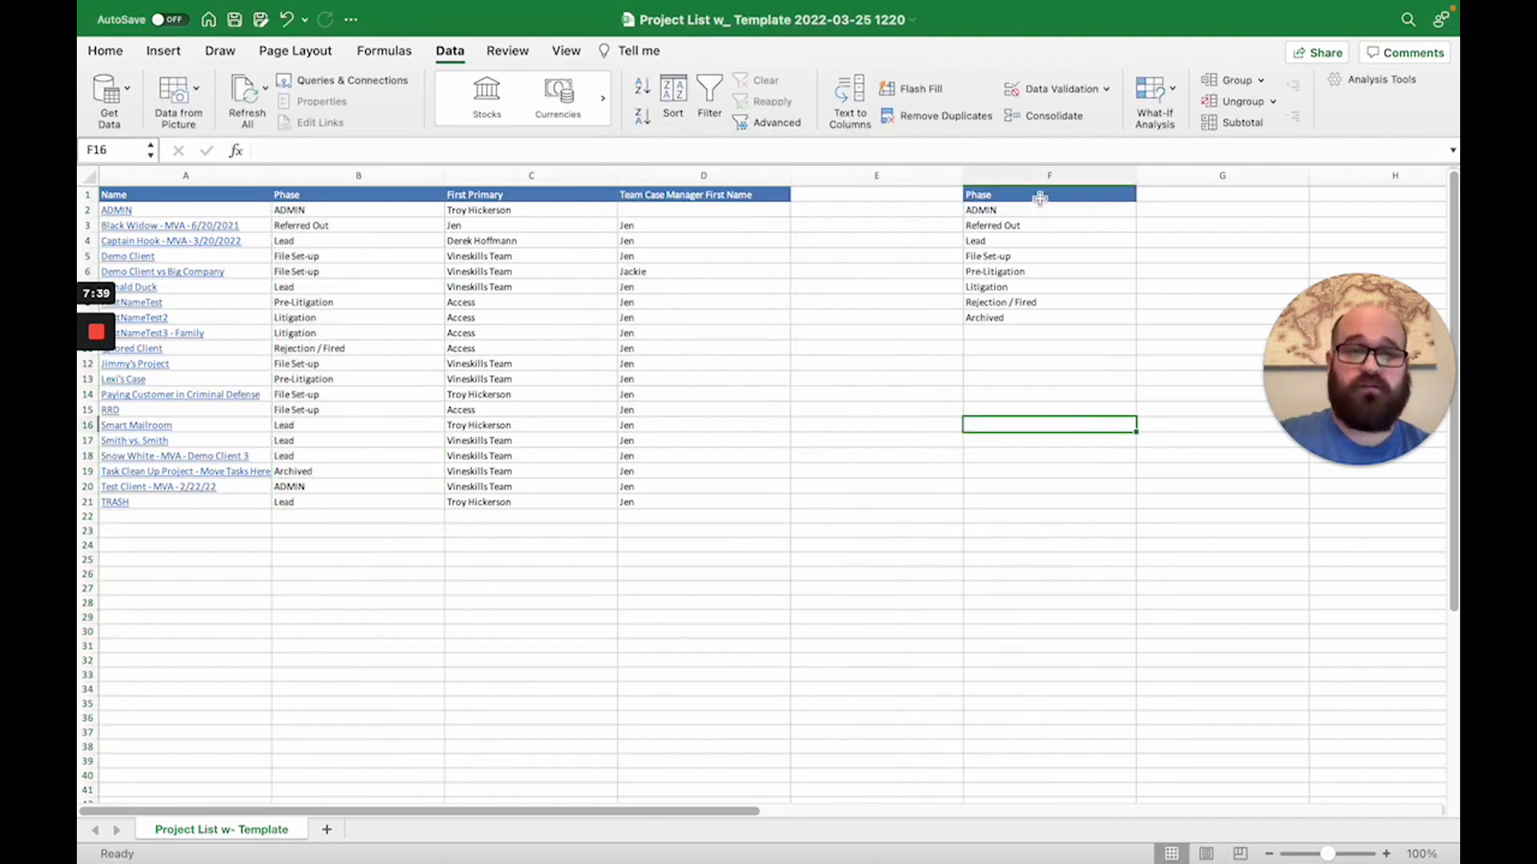
left_click_drag(1041, 209, 1034, 324)
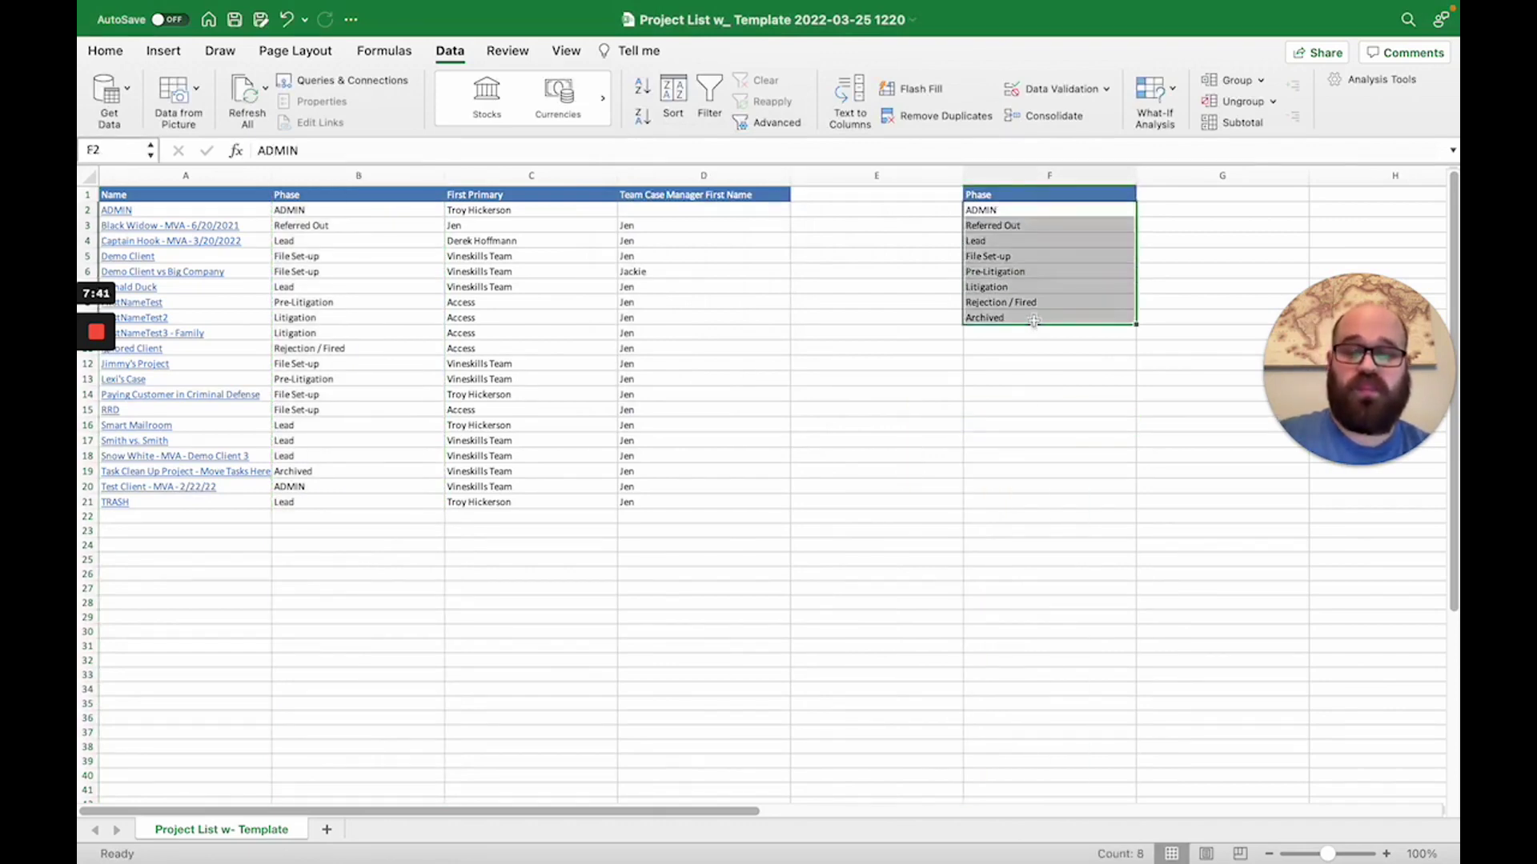
- Move Case Count by Phase ahead of DATA and paste the eight unique phases into A2:A9
key("super+c")
key("ctrl+Left")
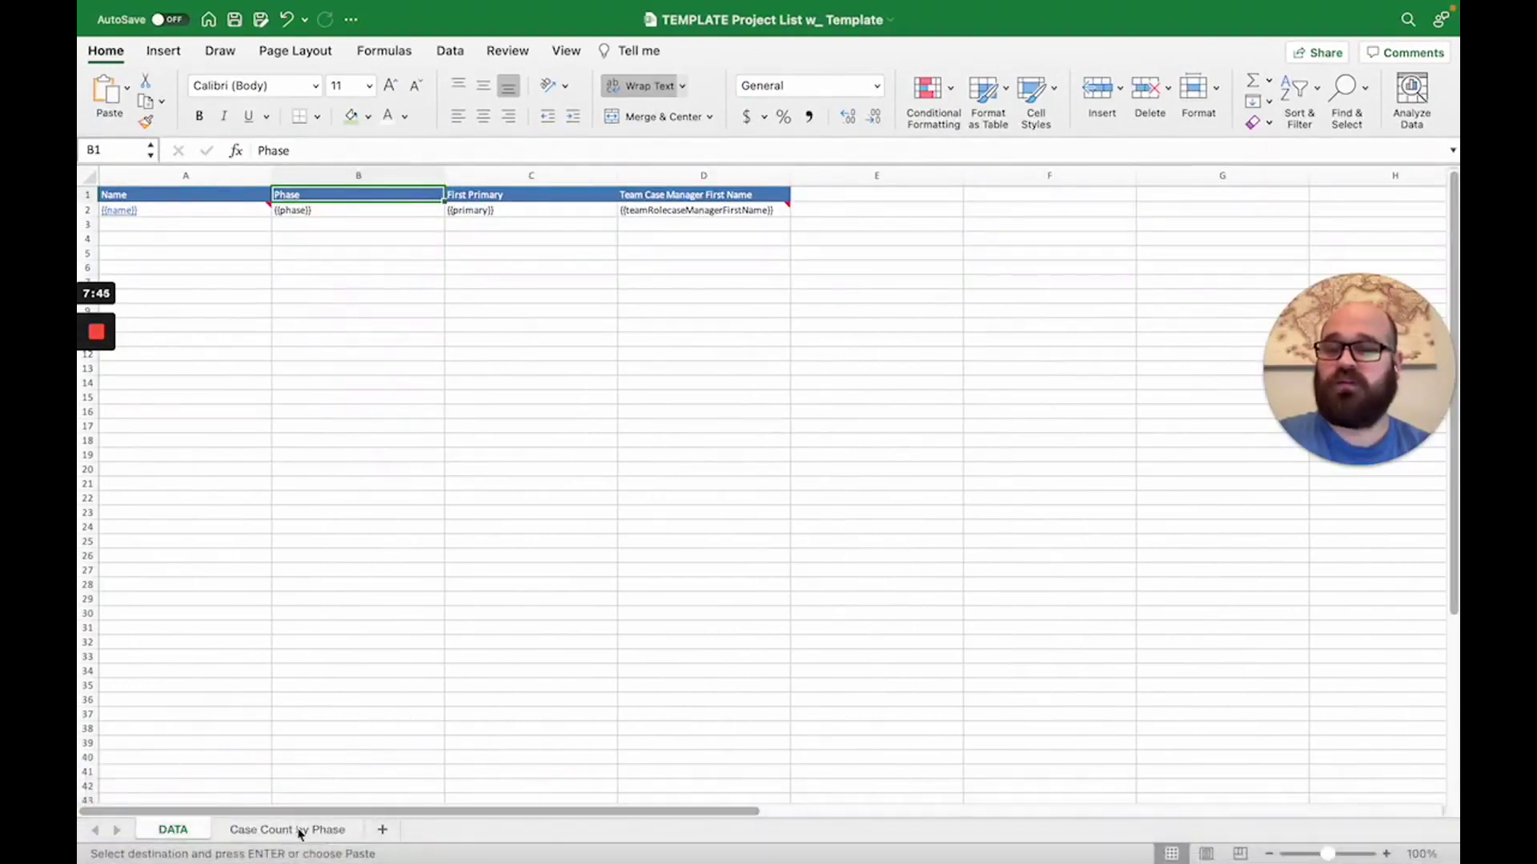
left_click_drag(301, 834, 177, 833)
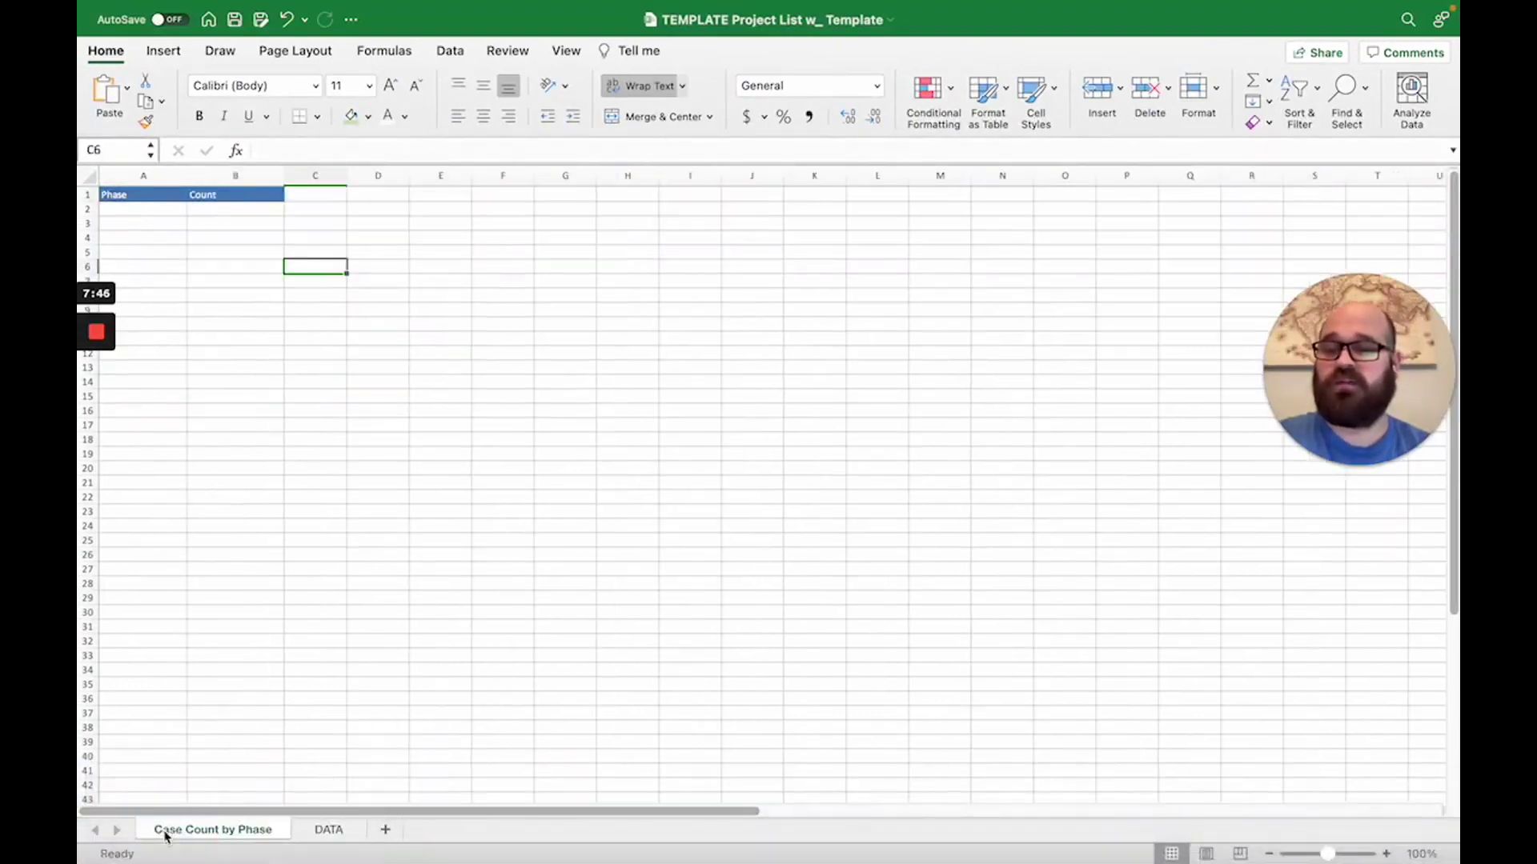
left_click(353, 450)
left_click(156, 210)
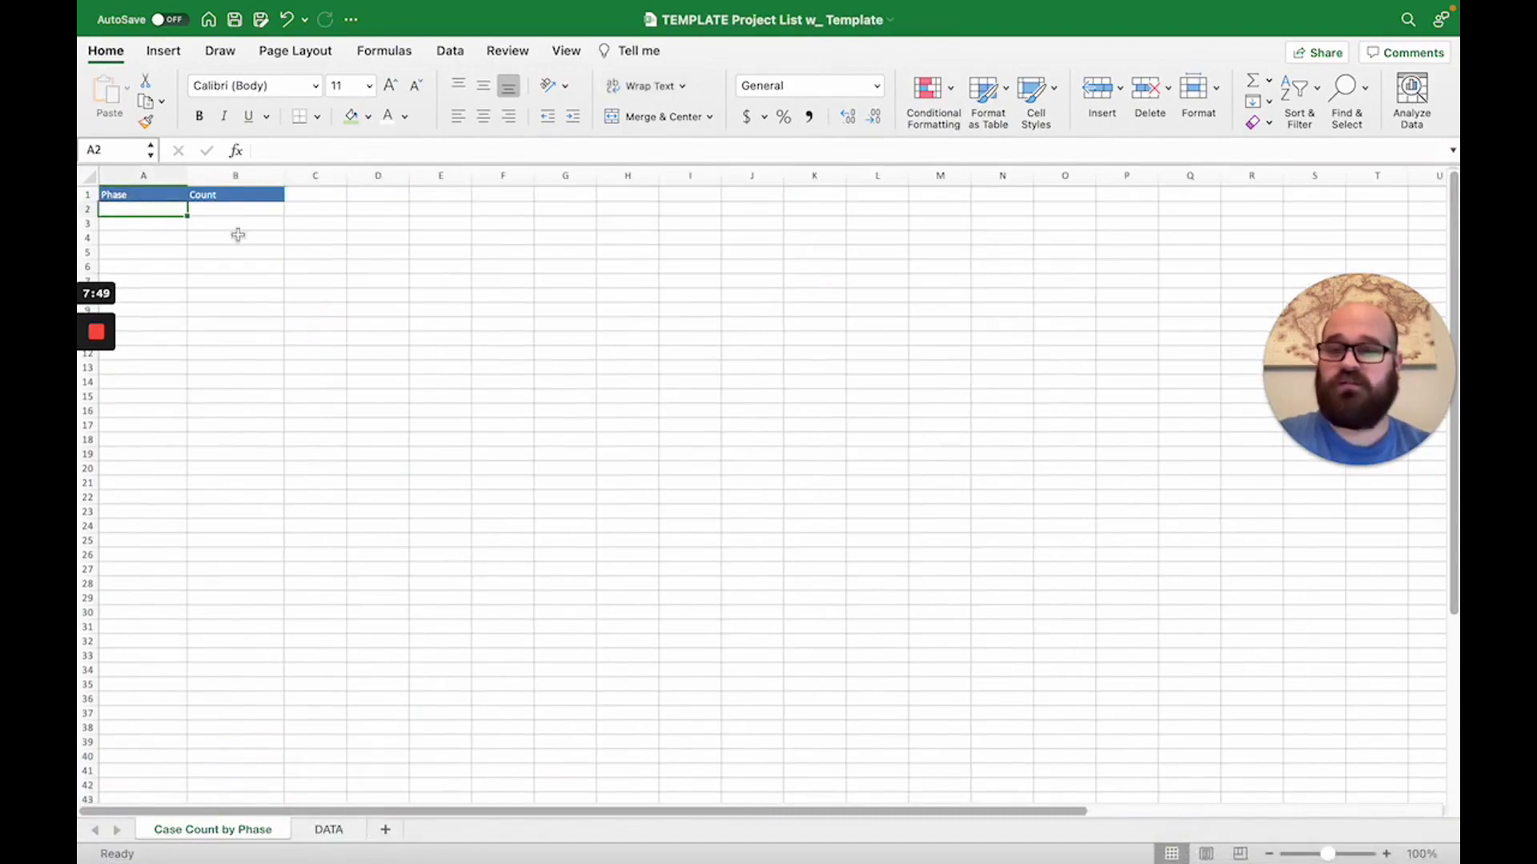
key("ctrl+Right")
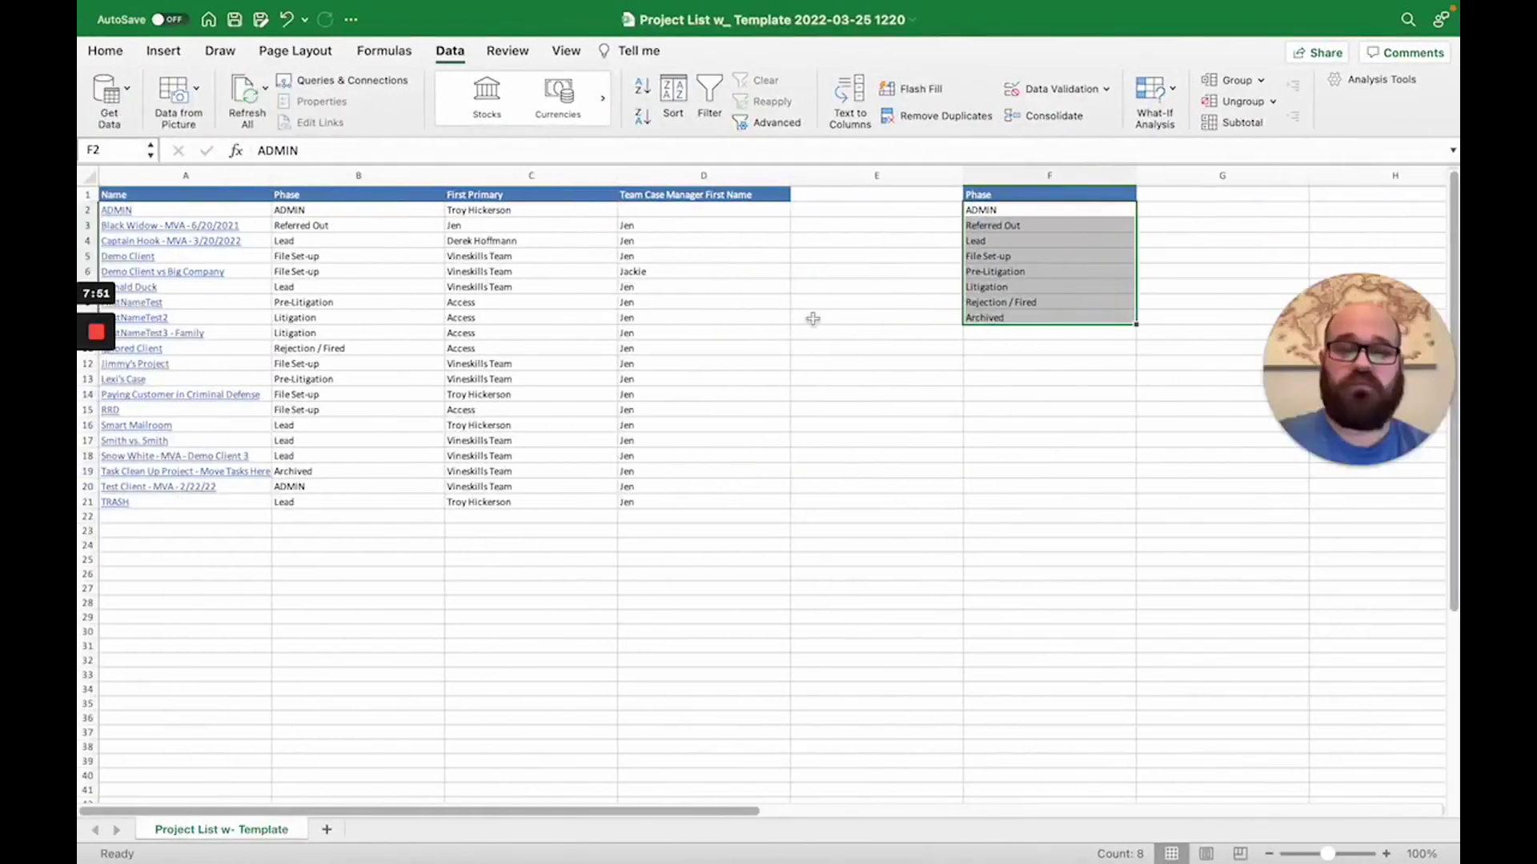
key("ctrl+c")
key("ctrl+Left")
key("ctrl+v")
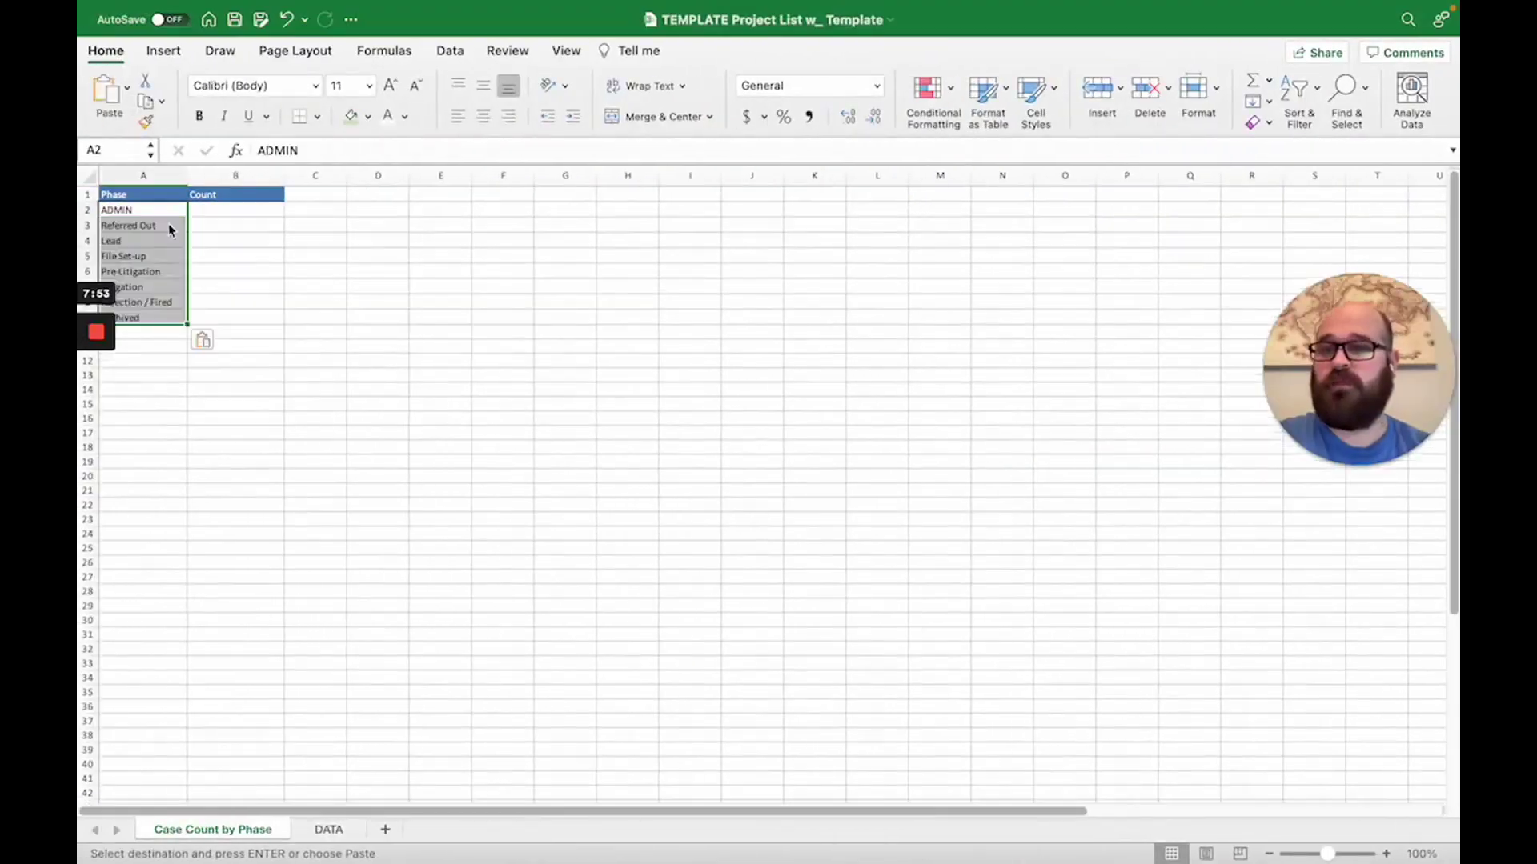
- Select the Phase and Count block A1:B9
left_click(308, 272)
left_click_drag(160, 196, 217, 294)
left_click(312, 240)
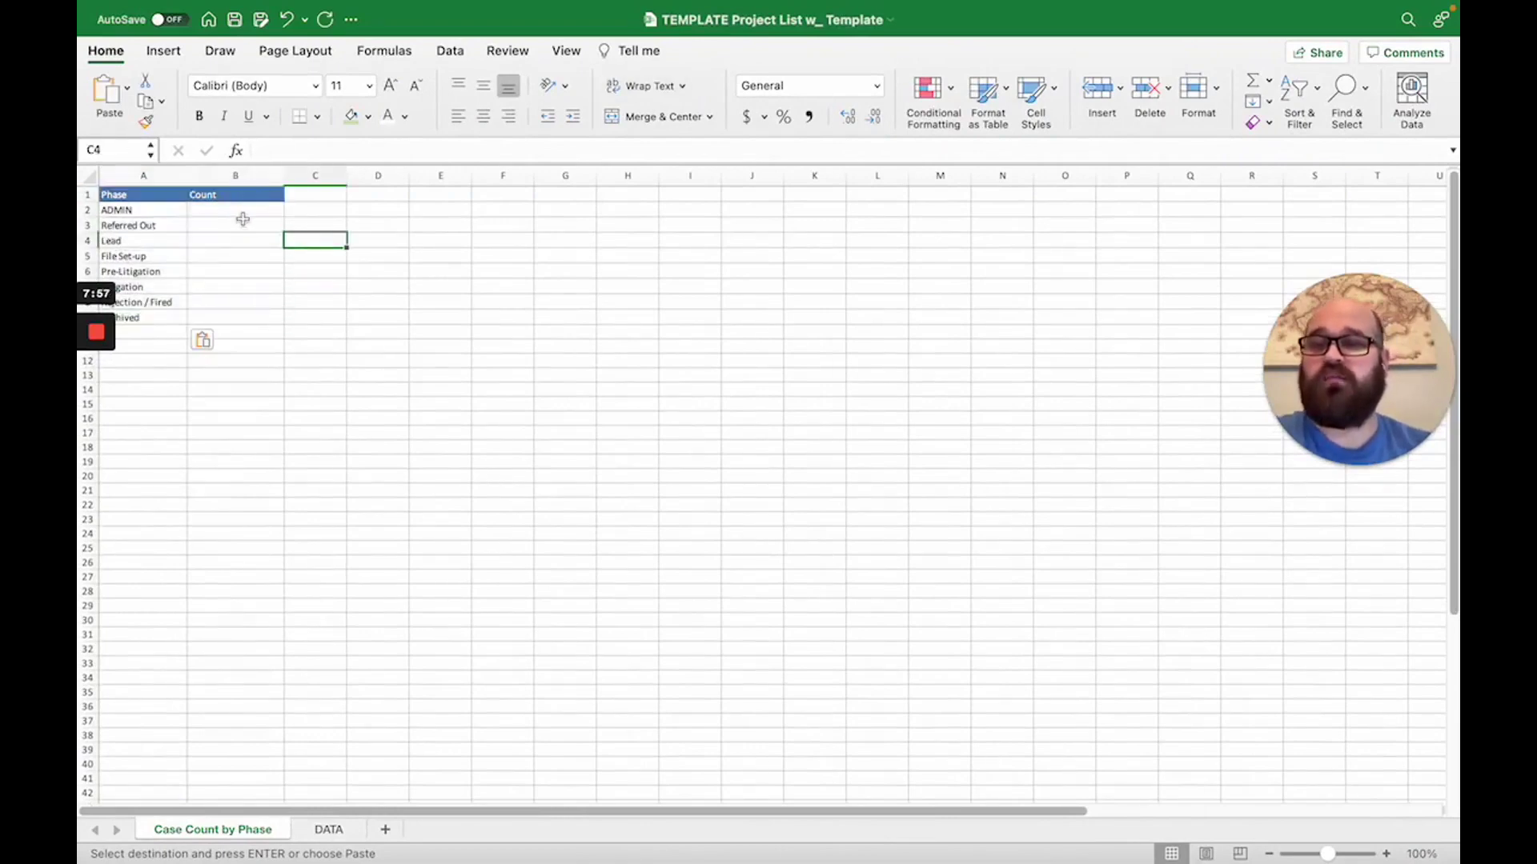
left_click_drag(154, 196, 231, 311)
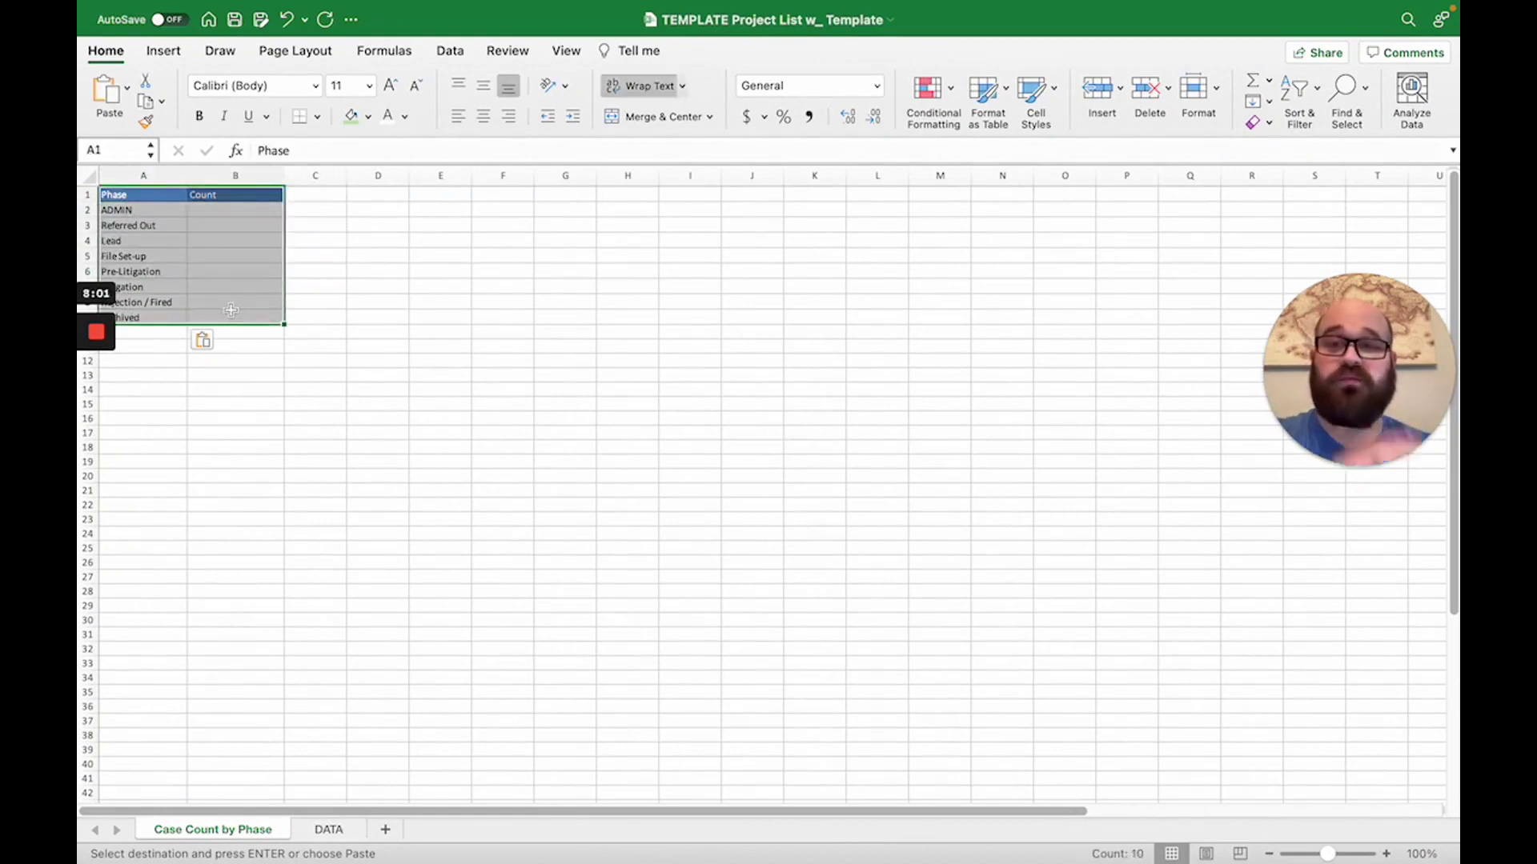
- Format the Phase and Count block as a table with a light blue table style
left_click(177, 56)
left_click(112, 60)
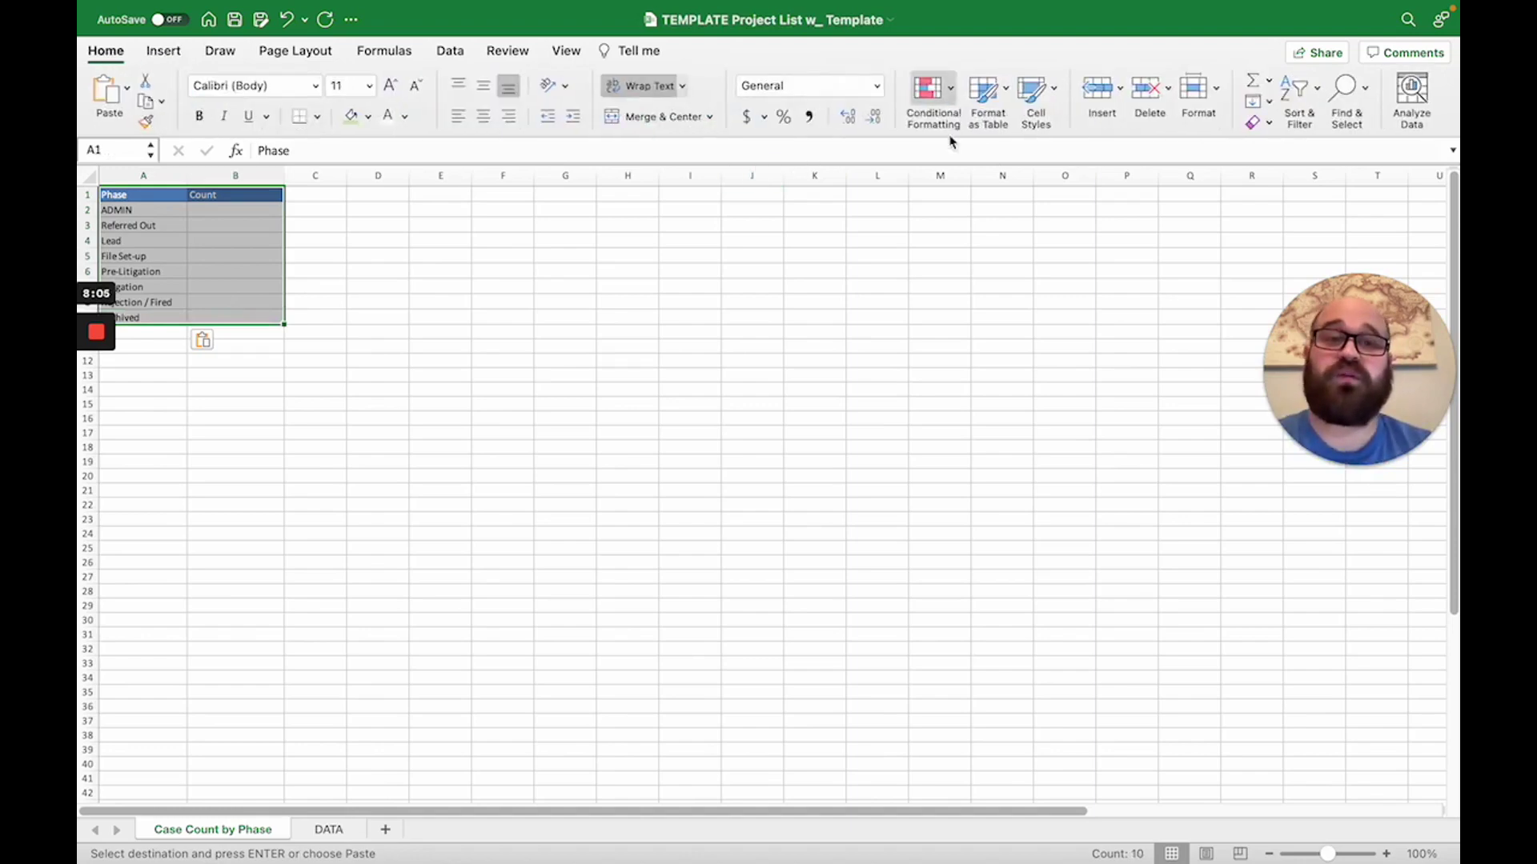
left_click(989, 121)
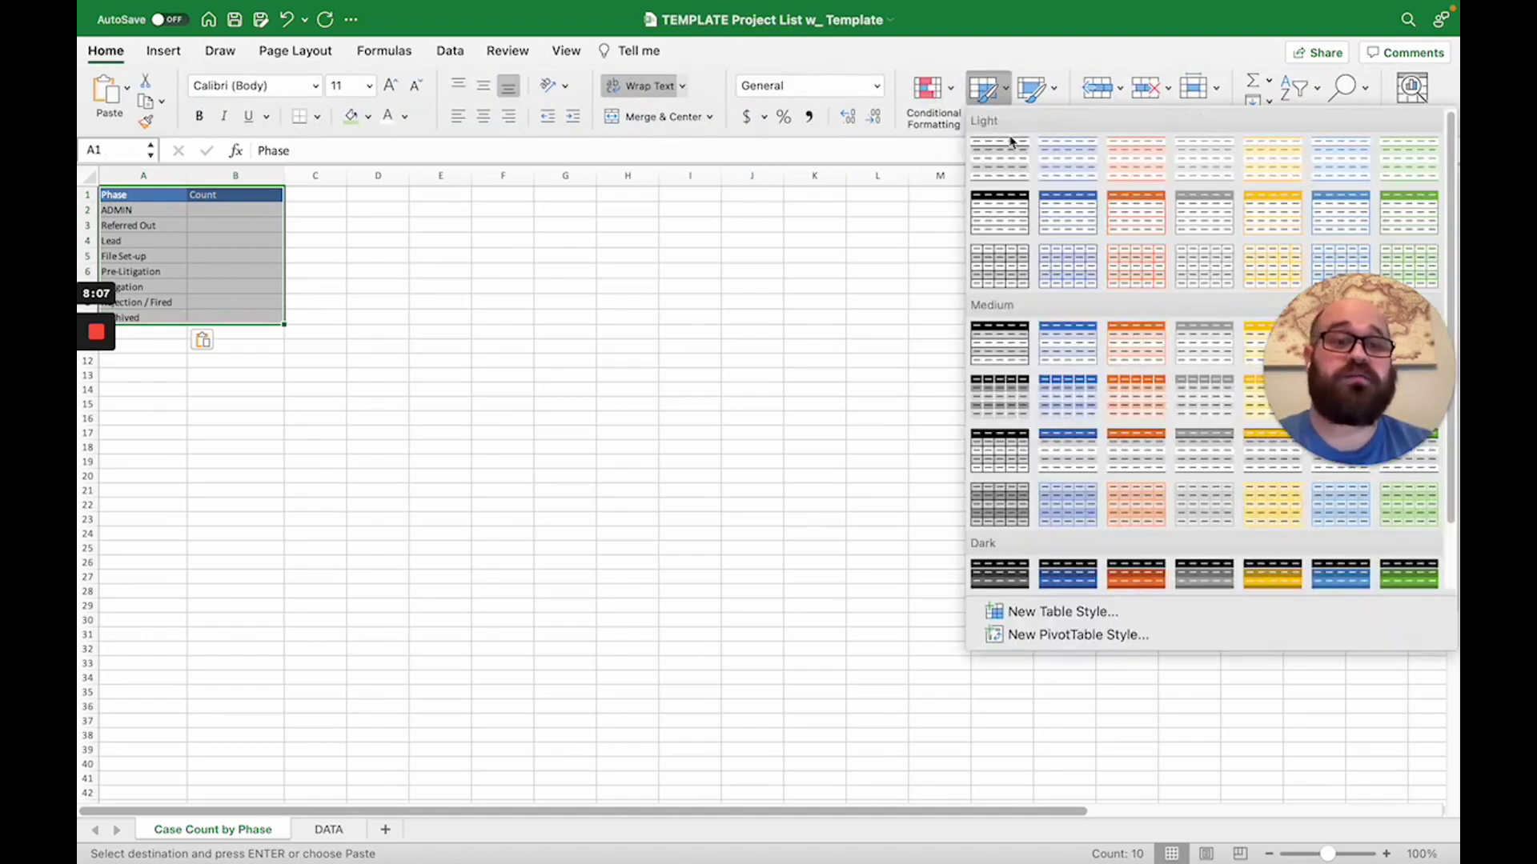
left_click(1336, 218)
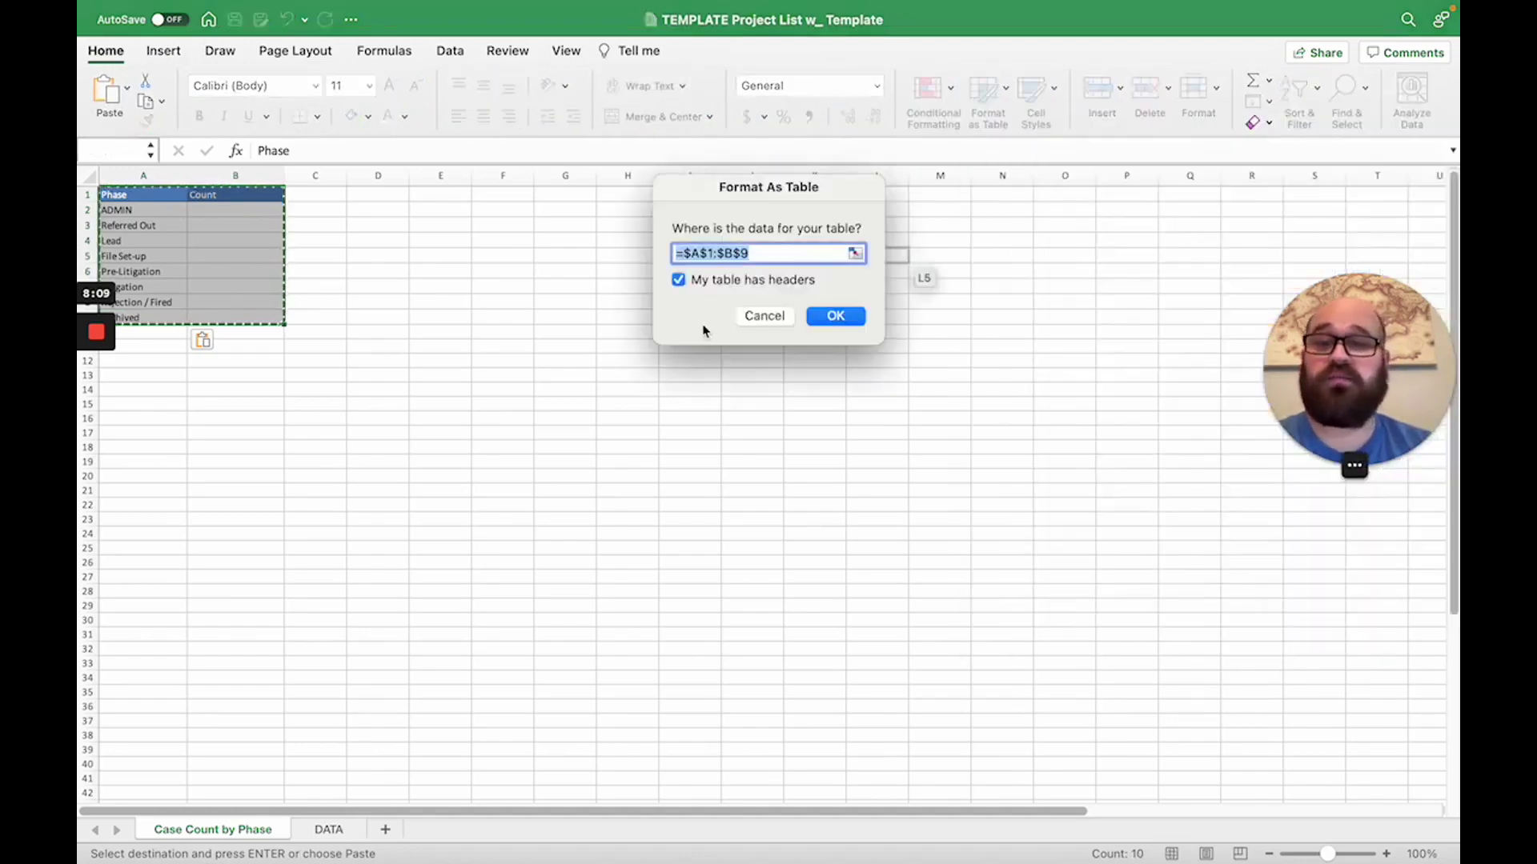
left_click(834, 315)
left_click(387, 332)
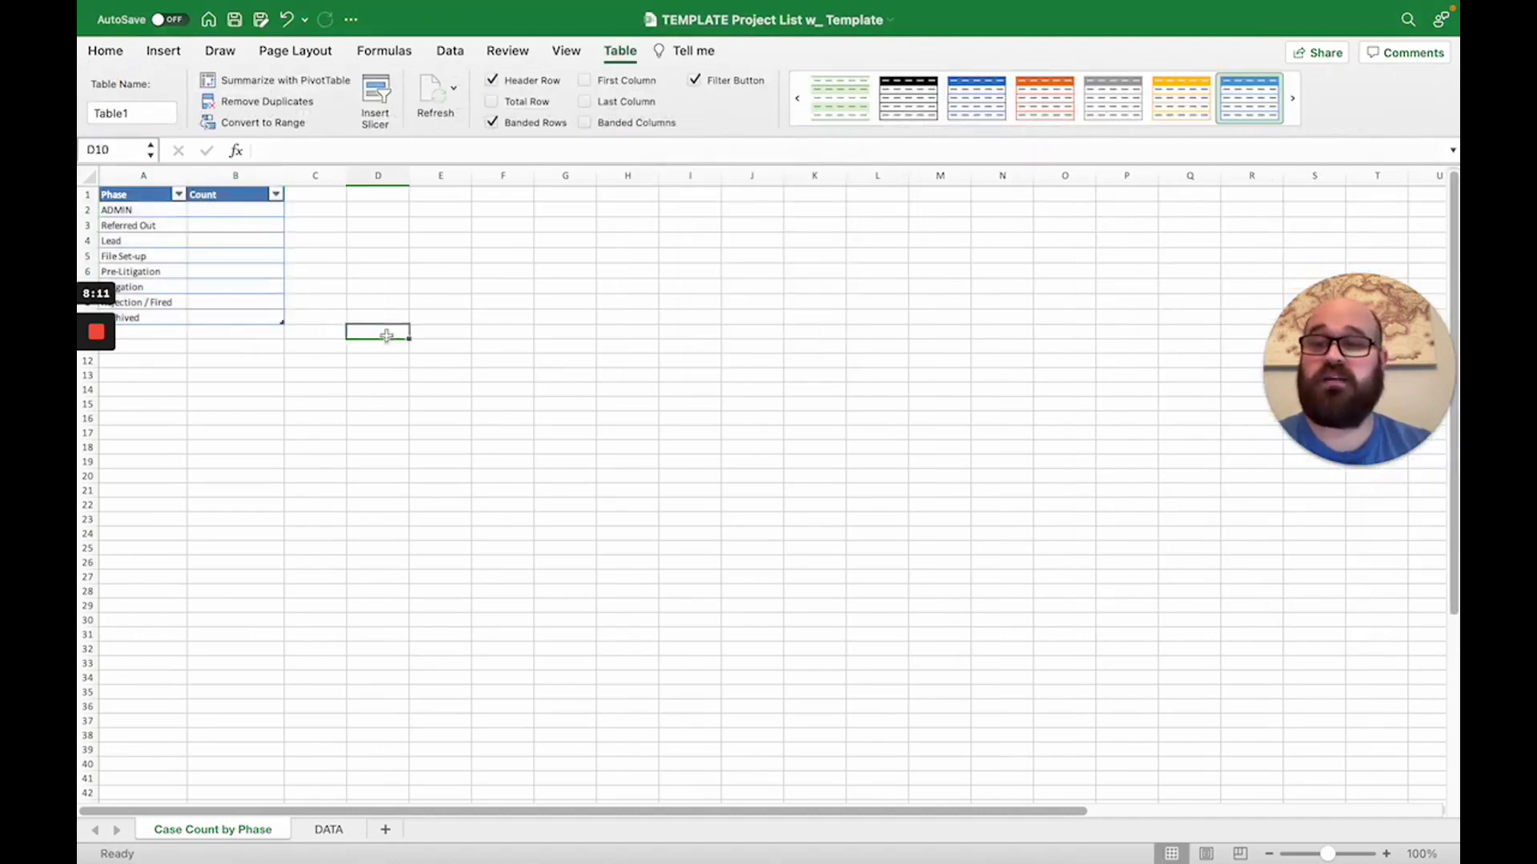
left_click(241, 210)
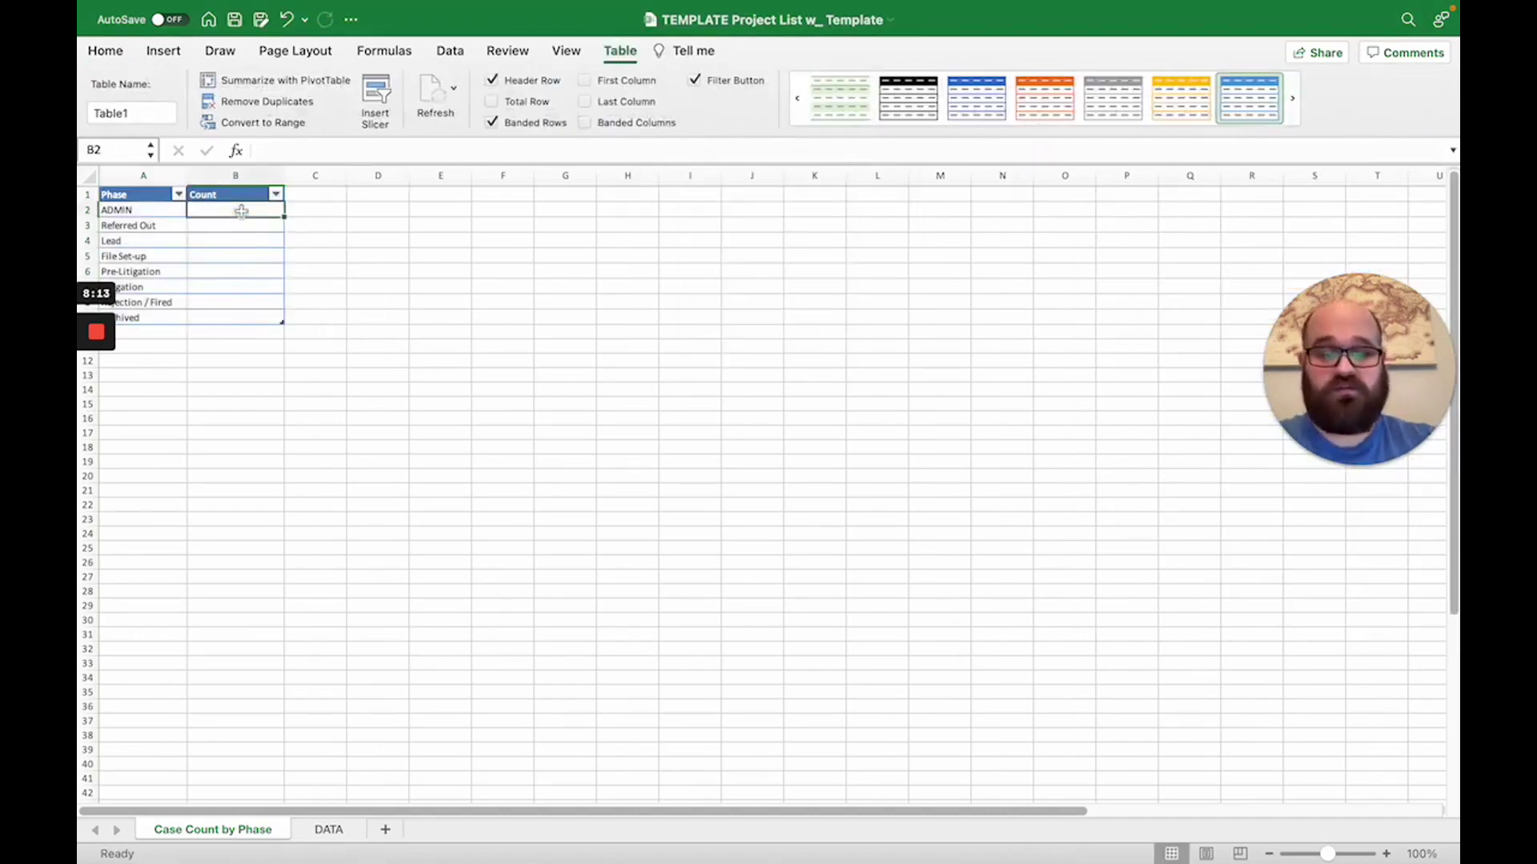
type("=COU")
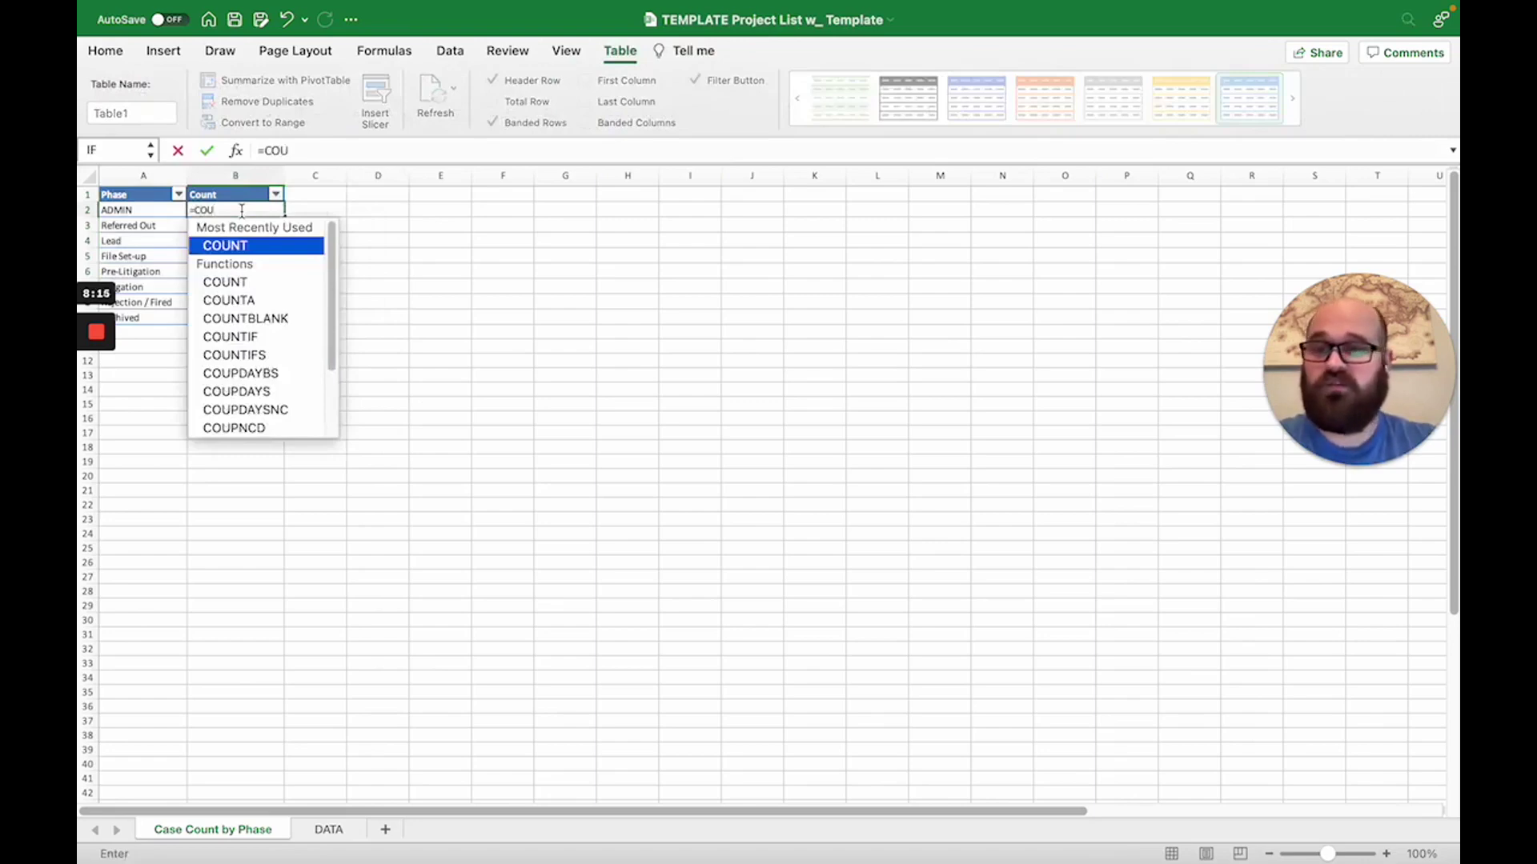
type("NTIF(")
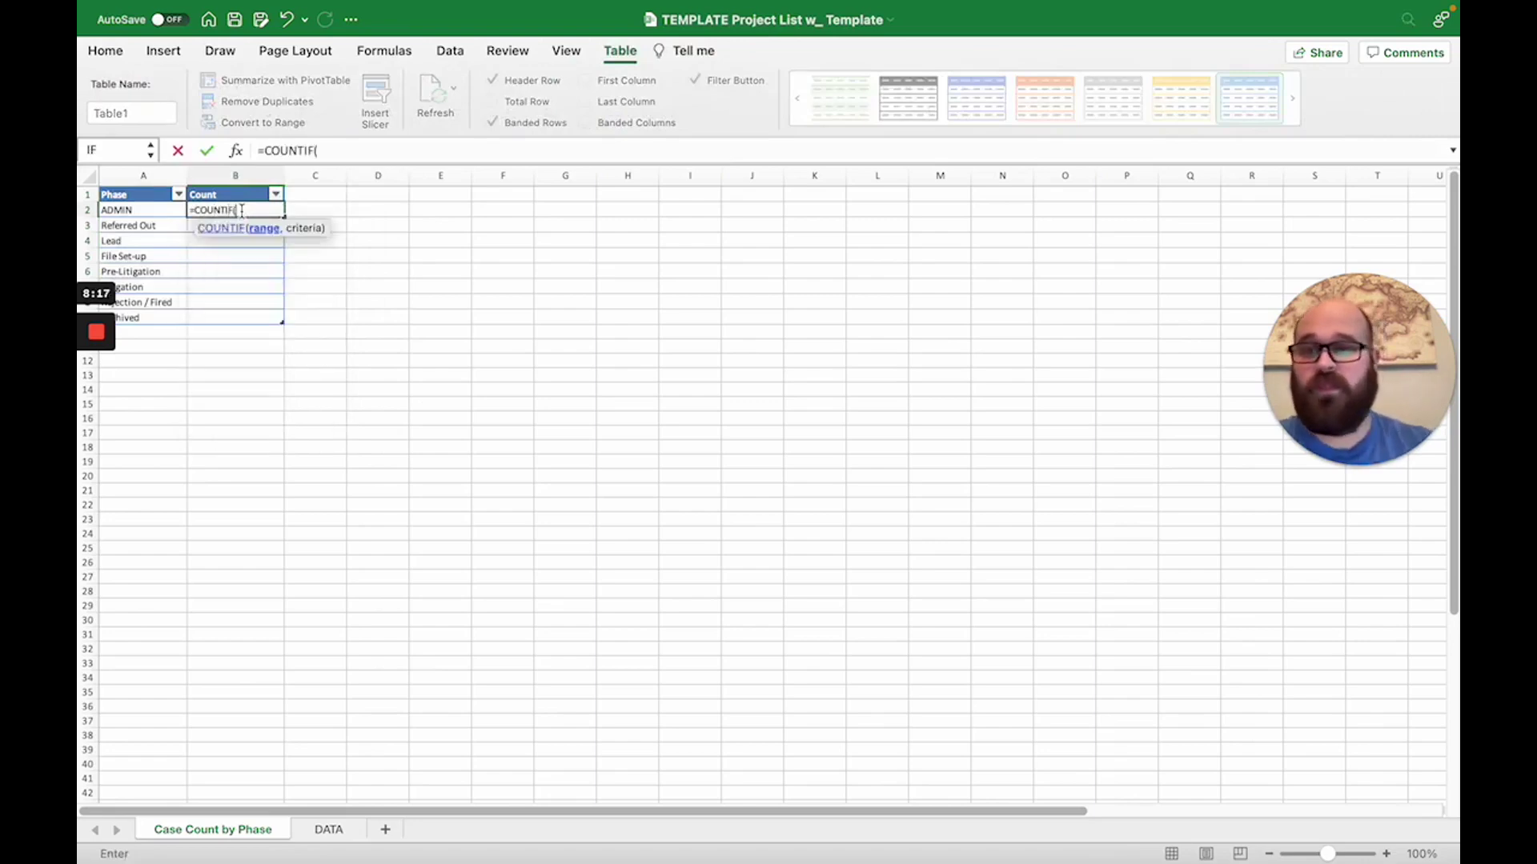
left_click(328, 830)
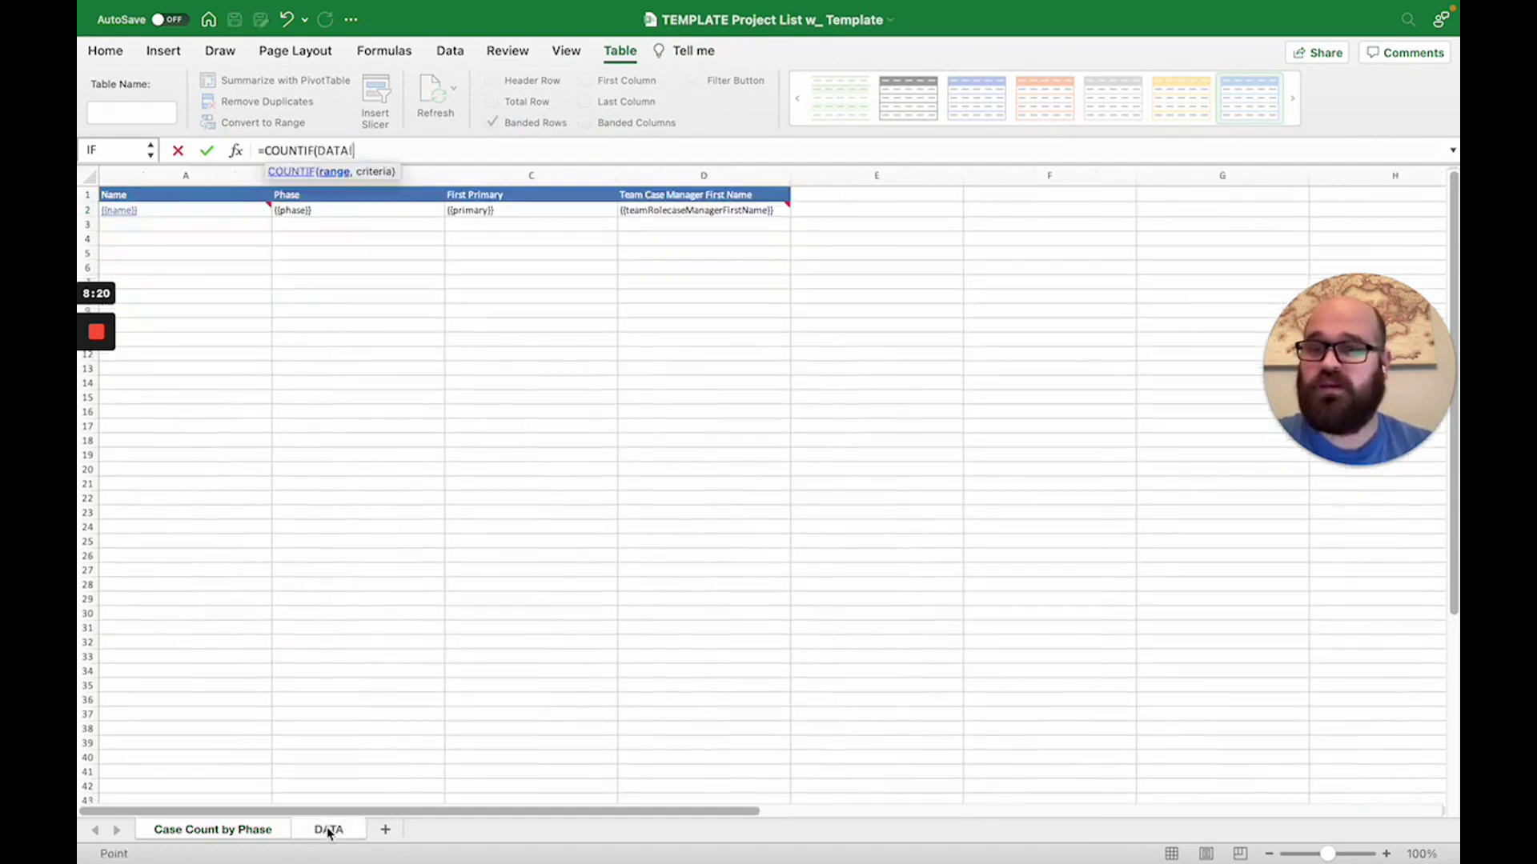
left_click(424, 179)
type(",\"")
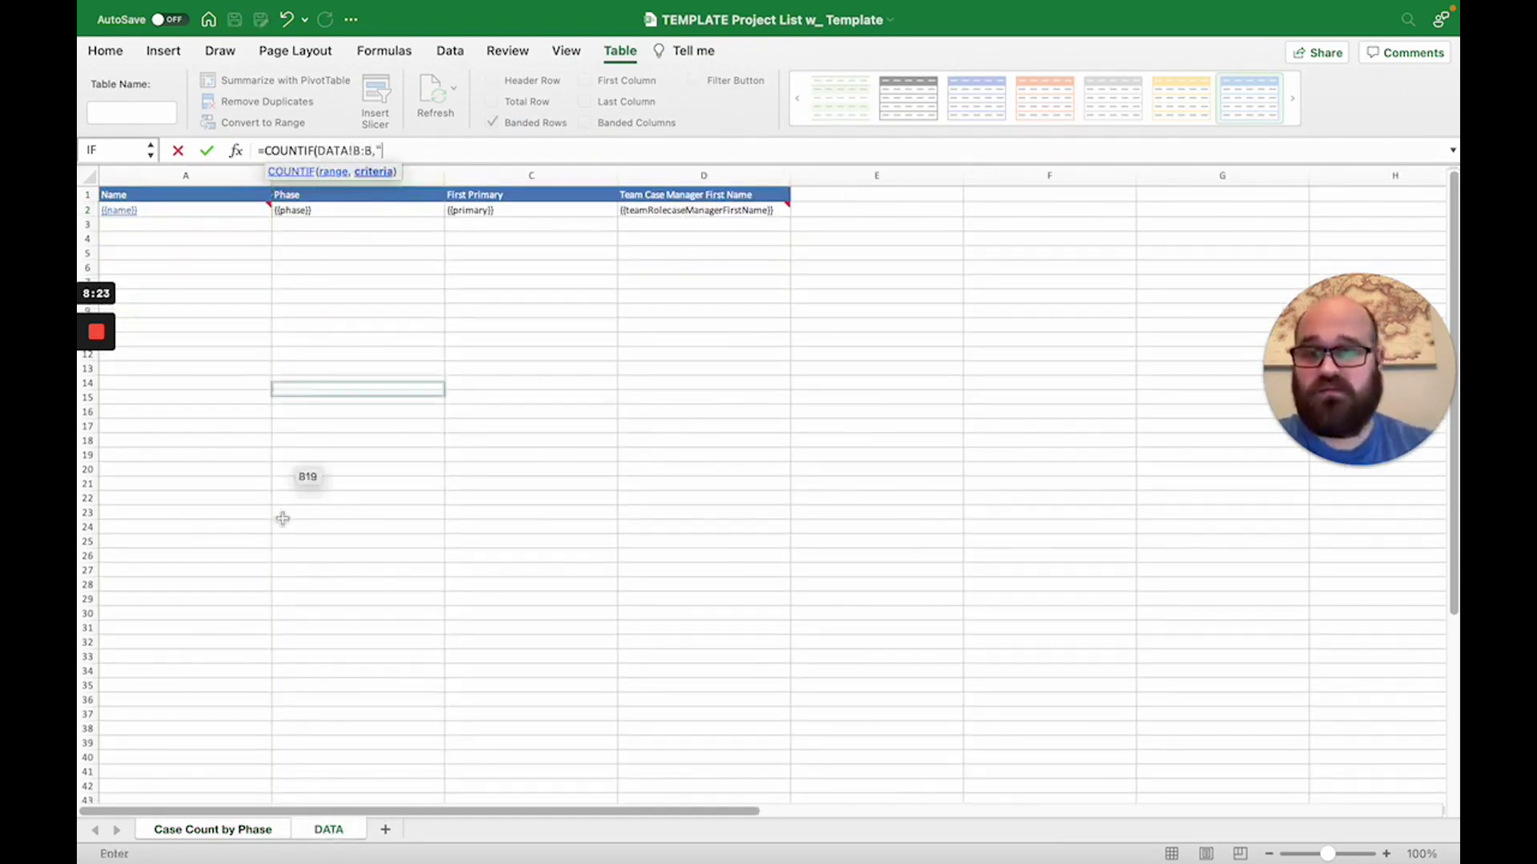
left_click(218, 832)
key("Return")
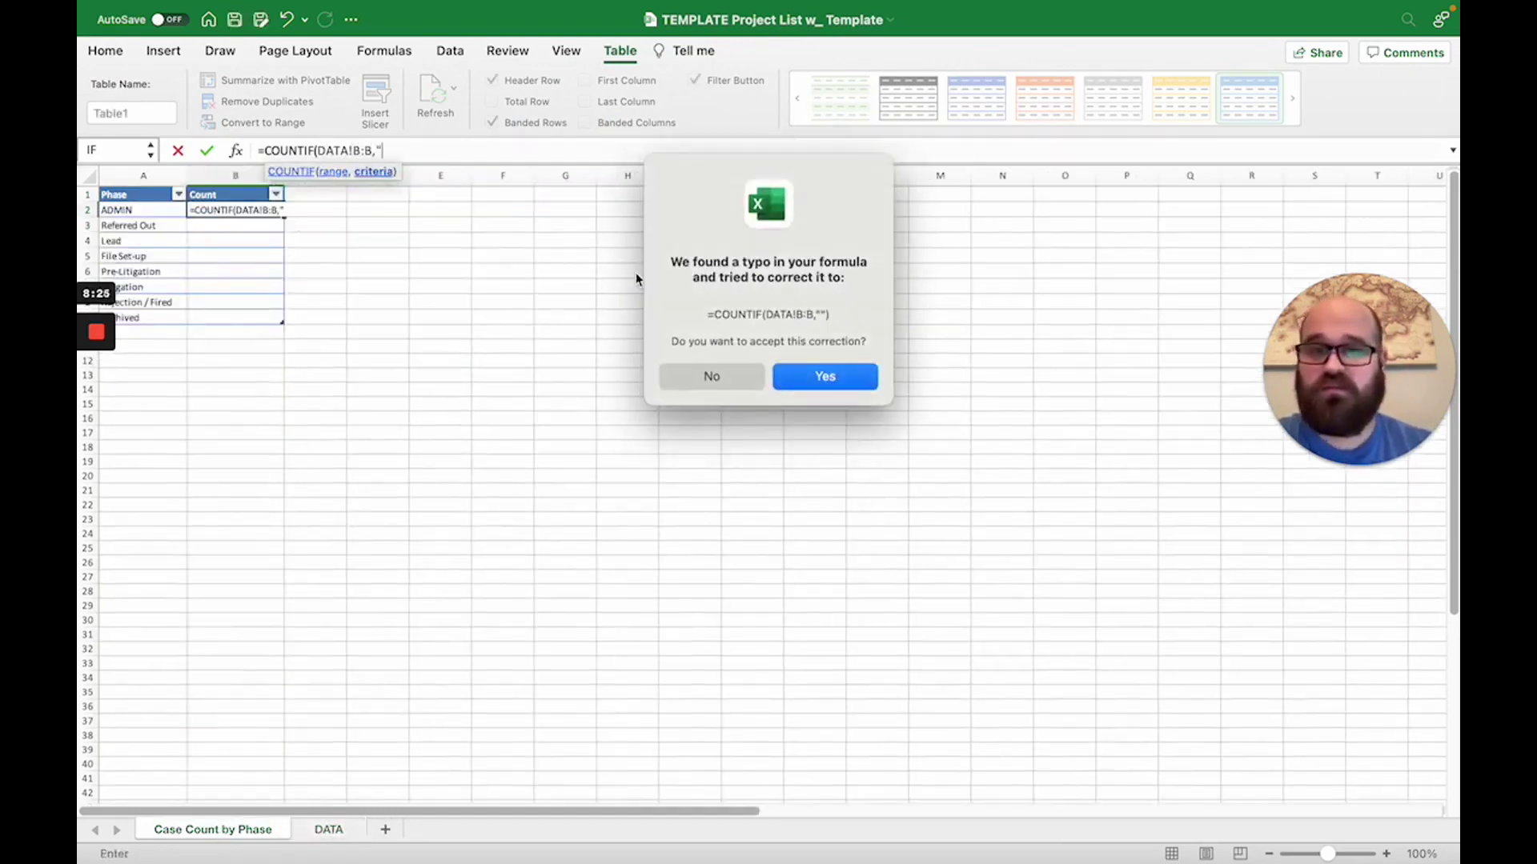
left_click(815, 380)
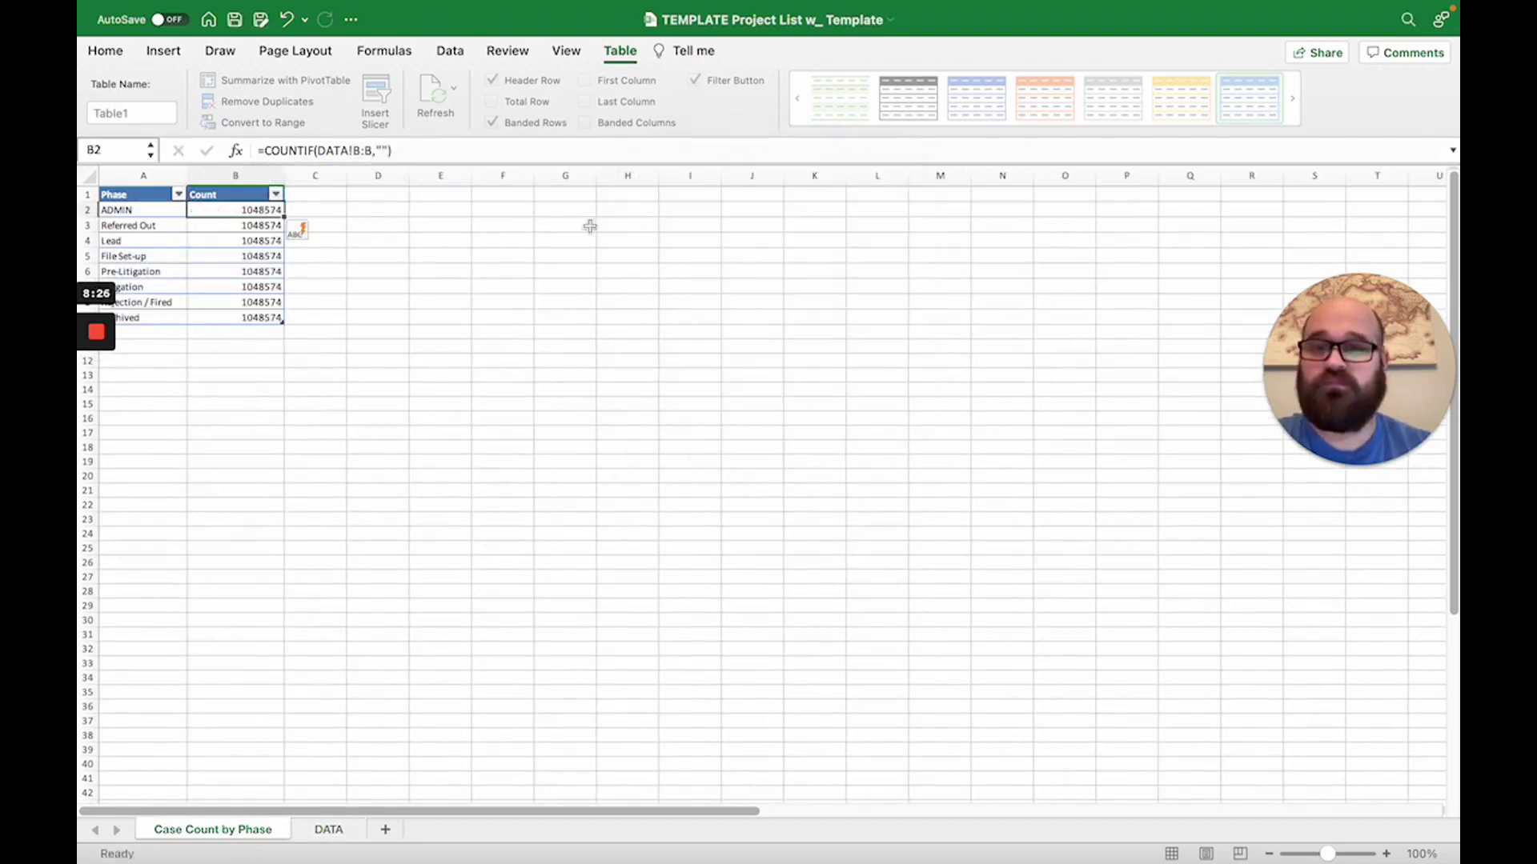
left_click(442, 149)
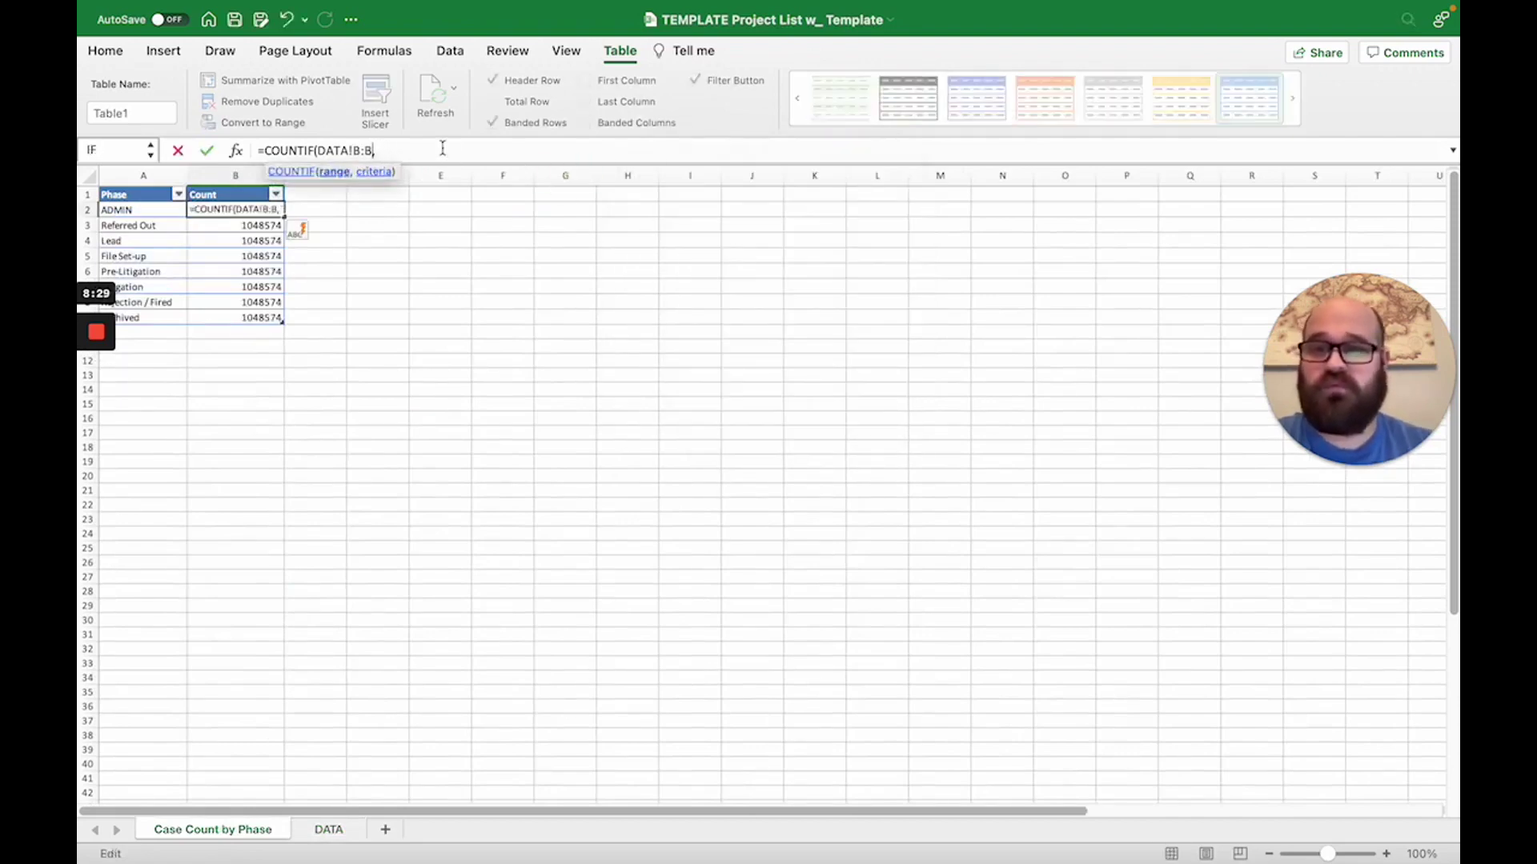
left_click(142, 212)
type(")")
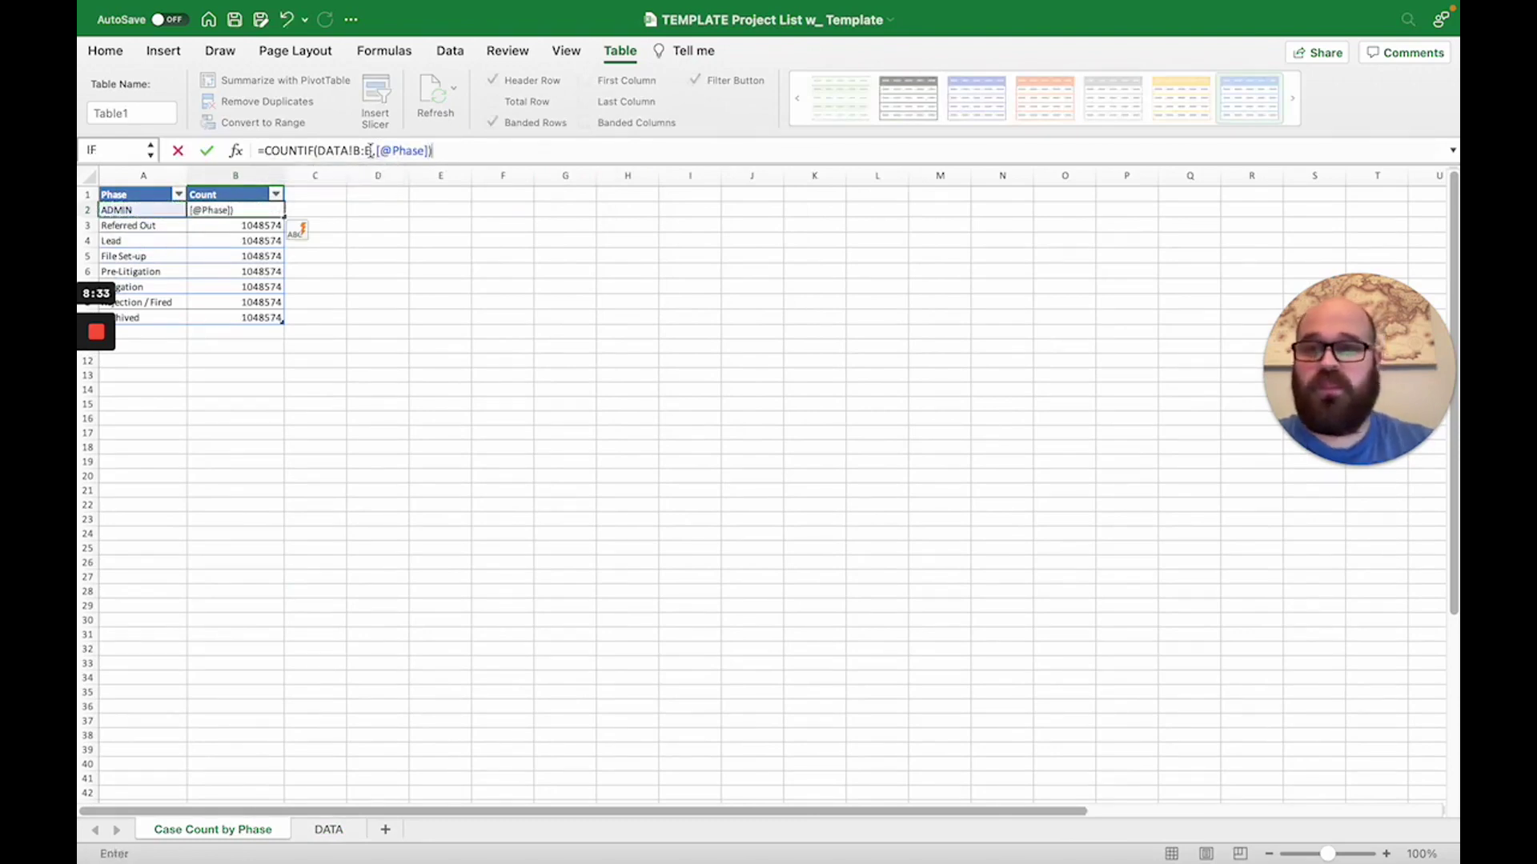
key("Return")
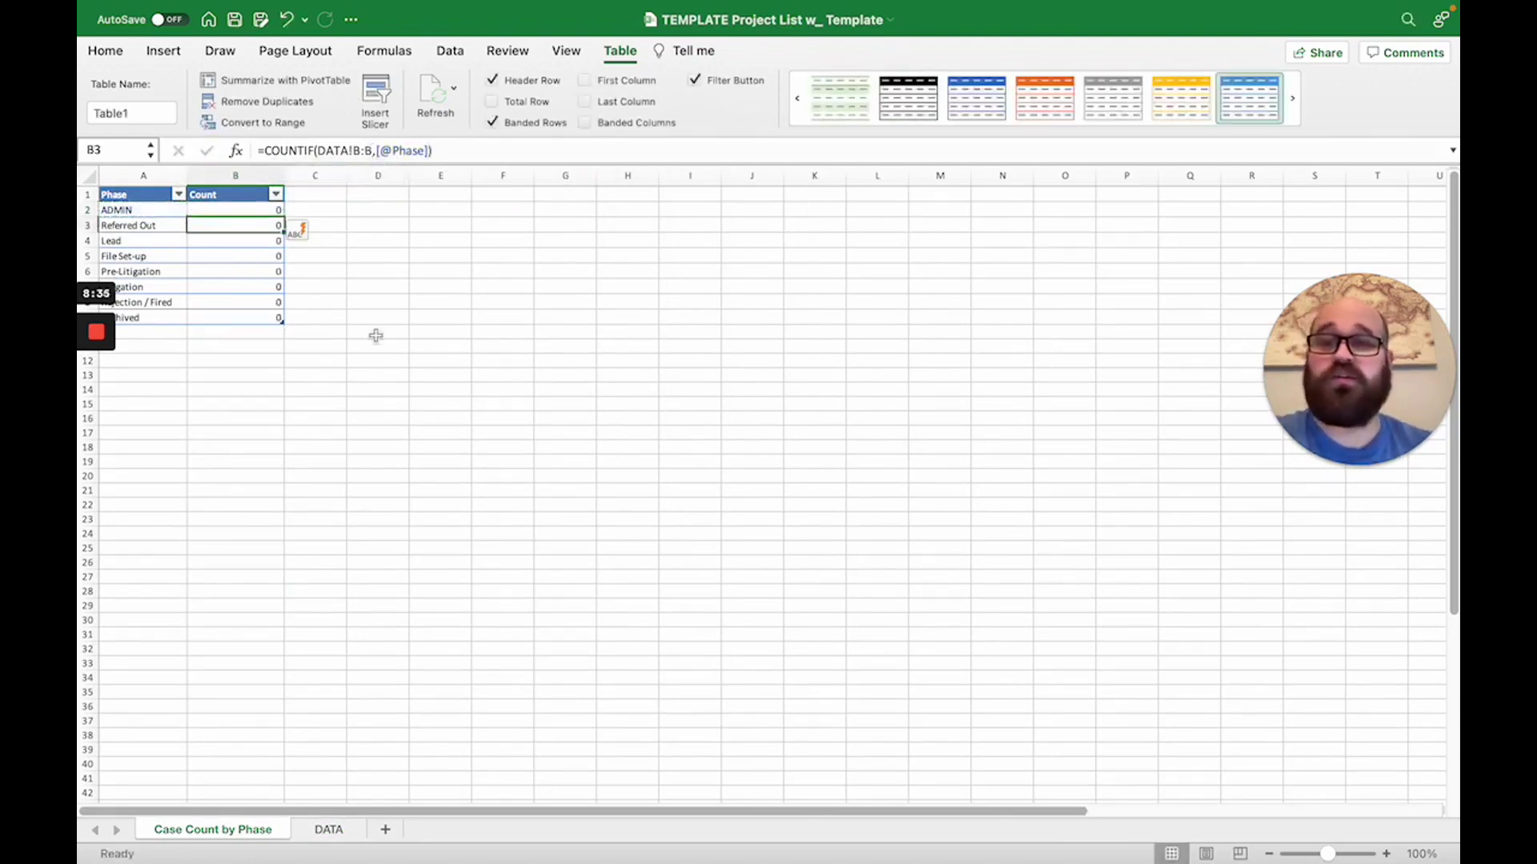
left_click(235, 19)
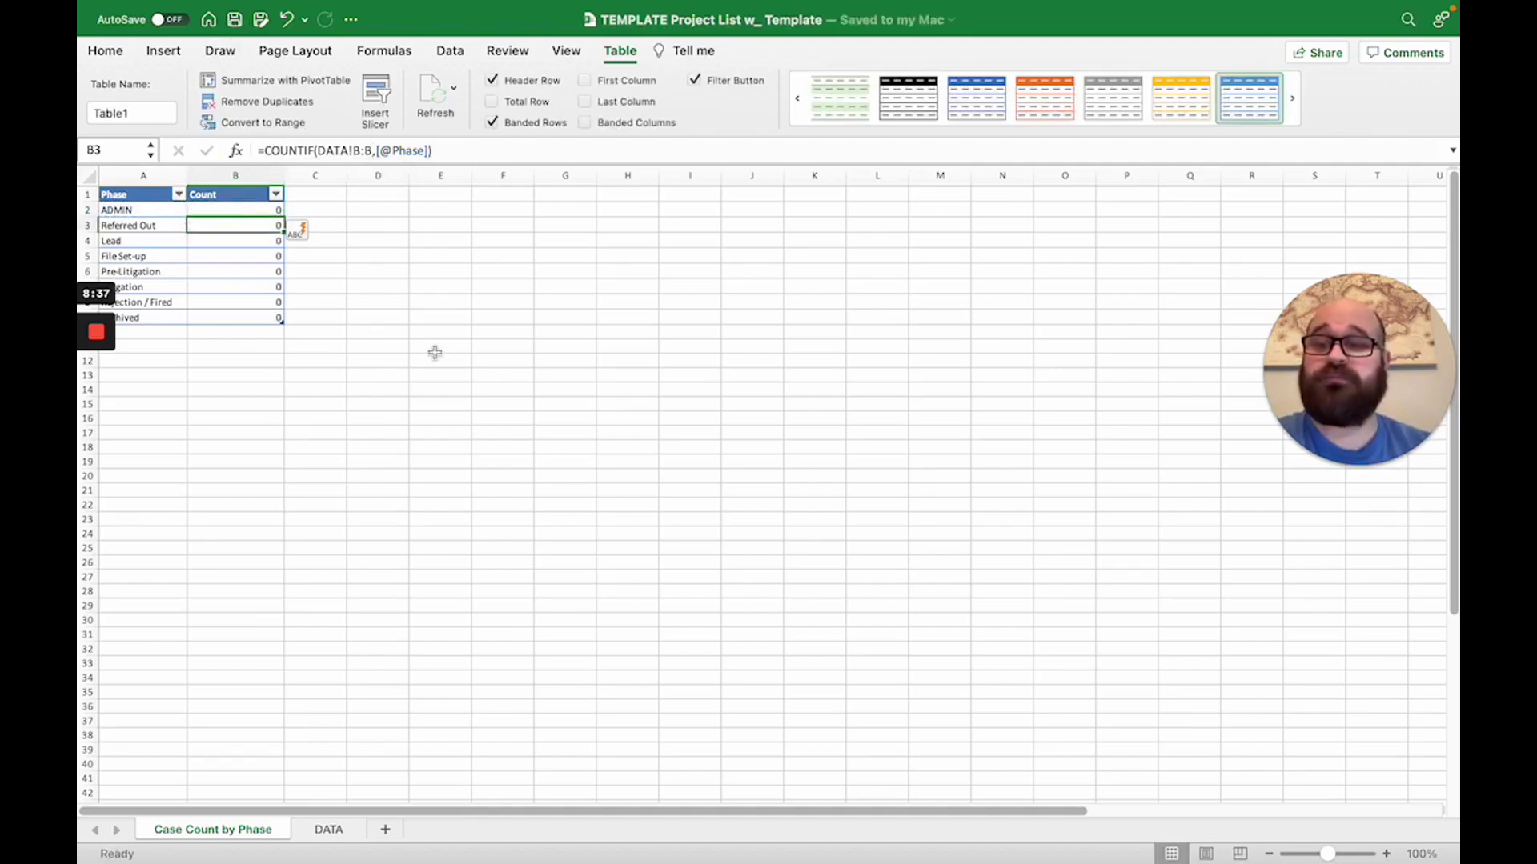
key("ctrl+Right")
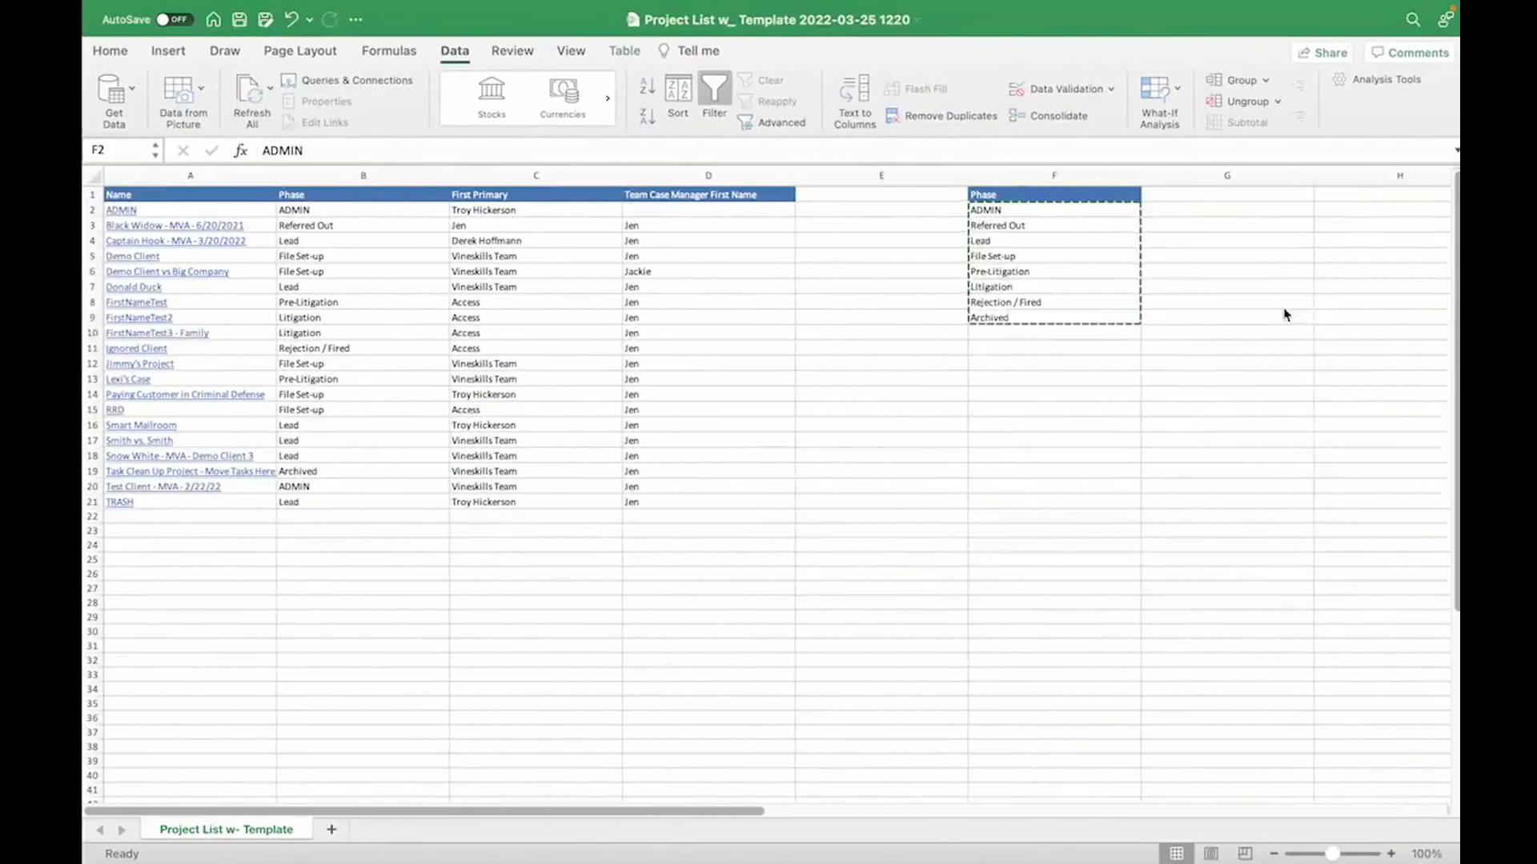
- Enter =COUNTIF(B:B,F2) in G2 to count the ADMIN projects
left_click(1157, 212)
type("=COU")
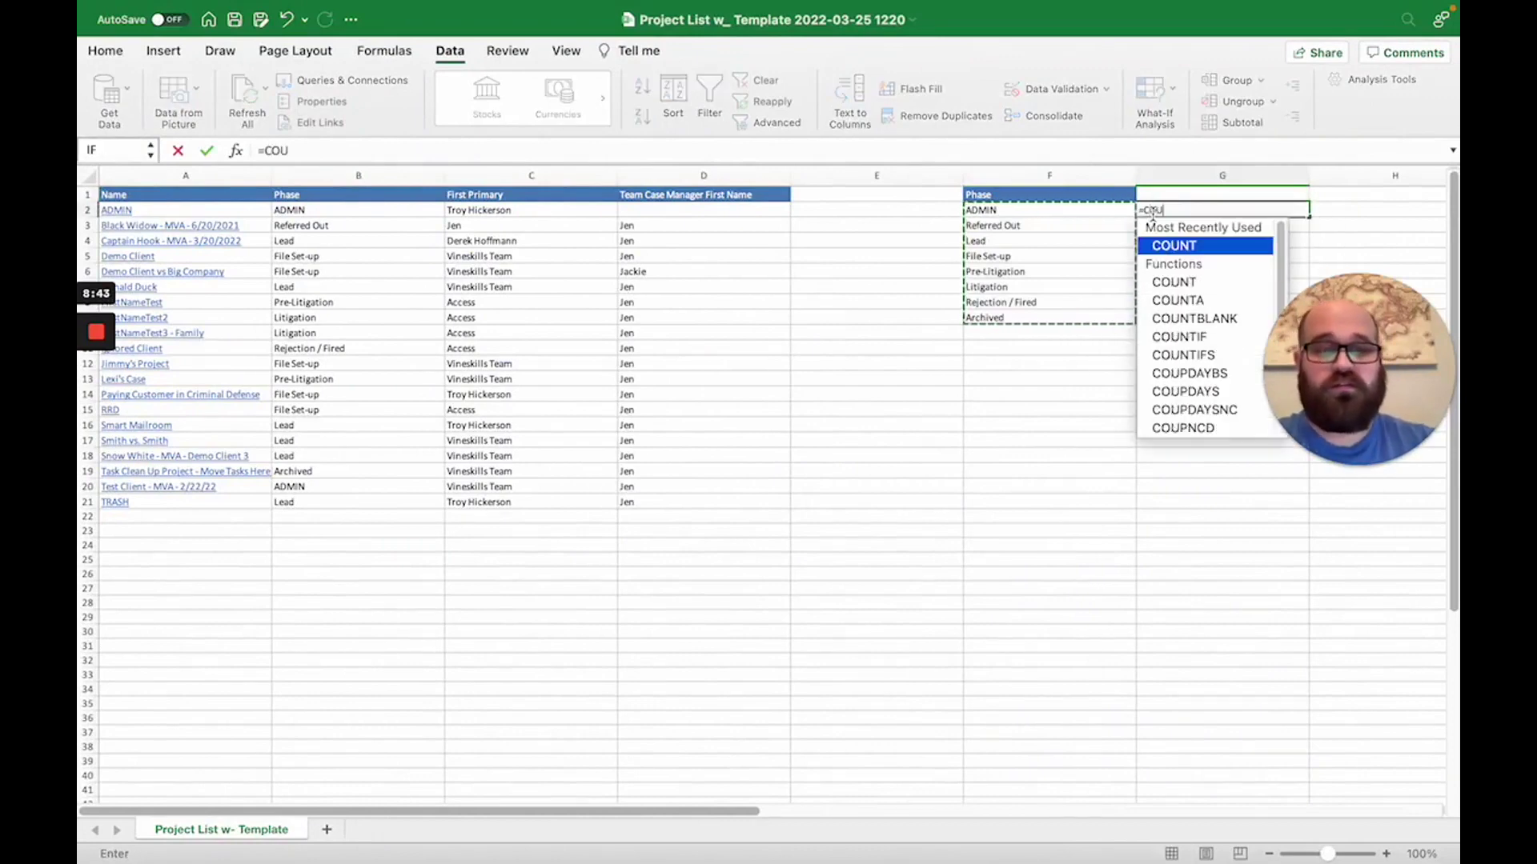
type("NTIF(")
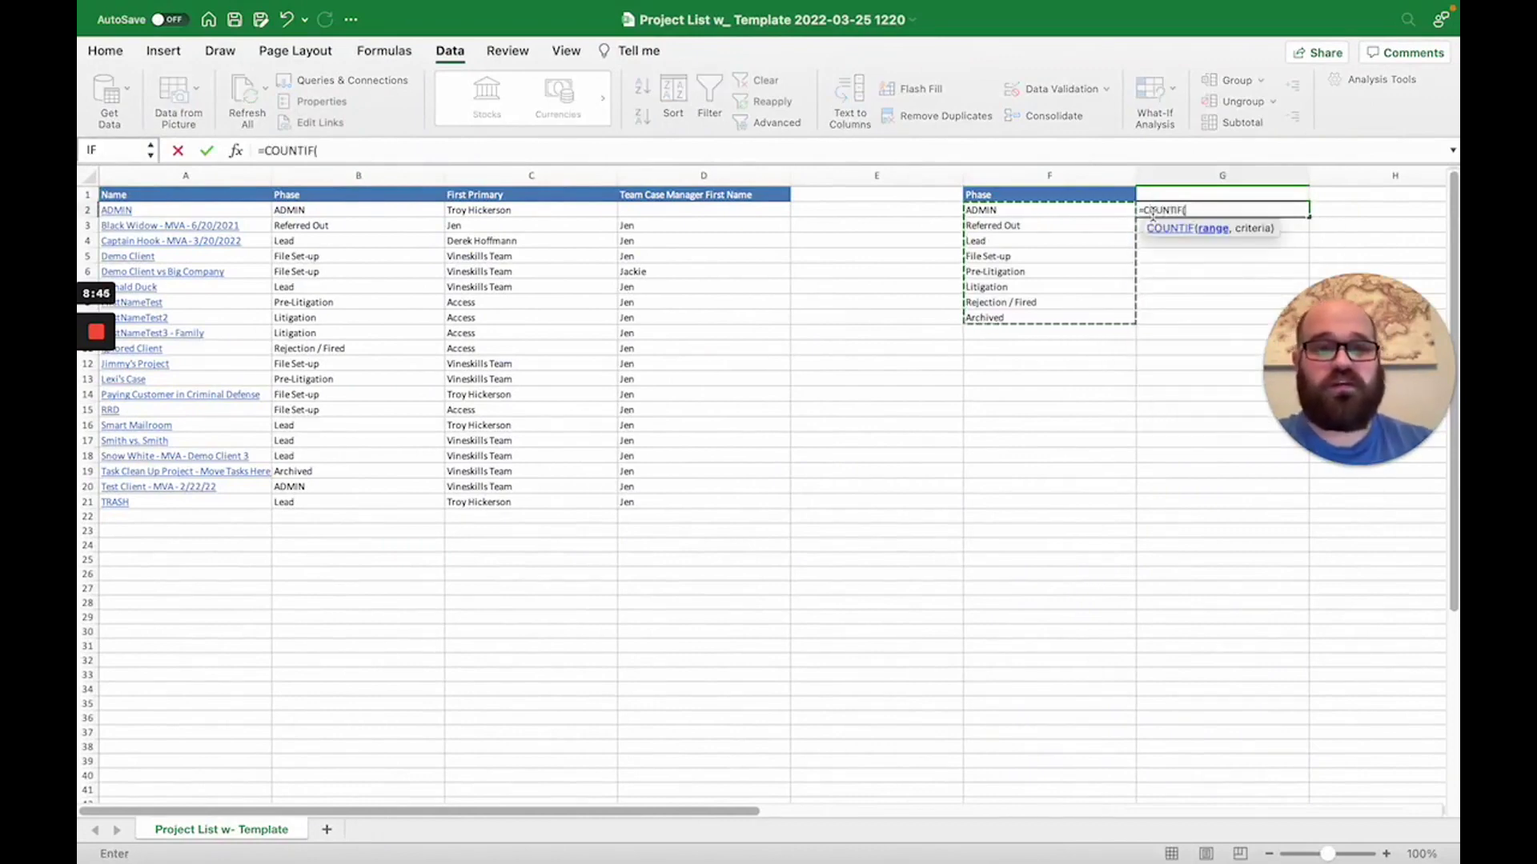
left_click(1081, 174)
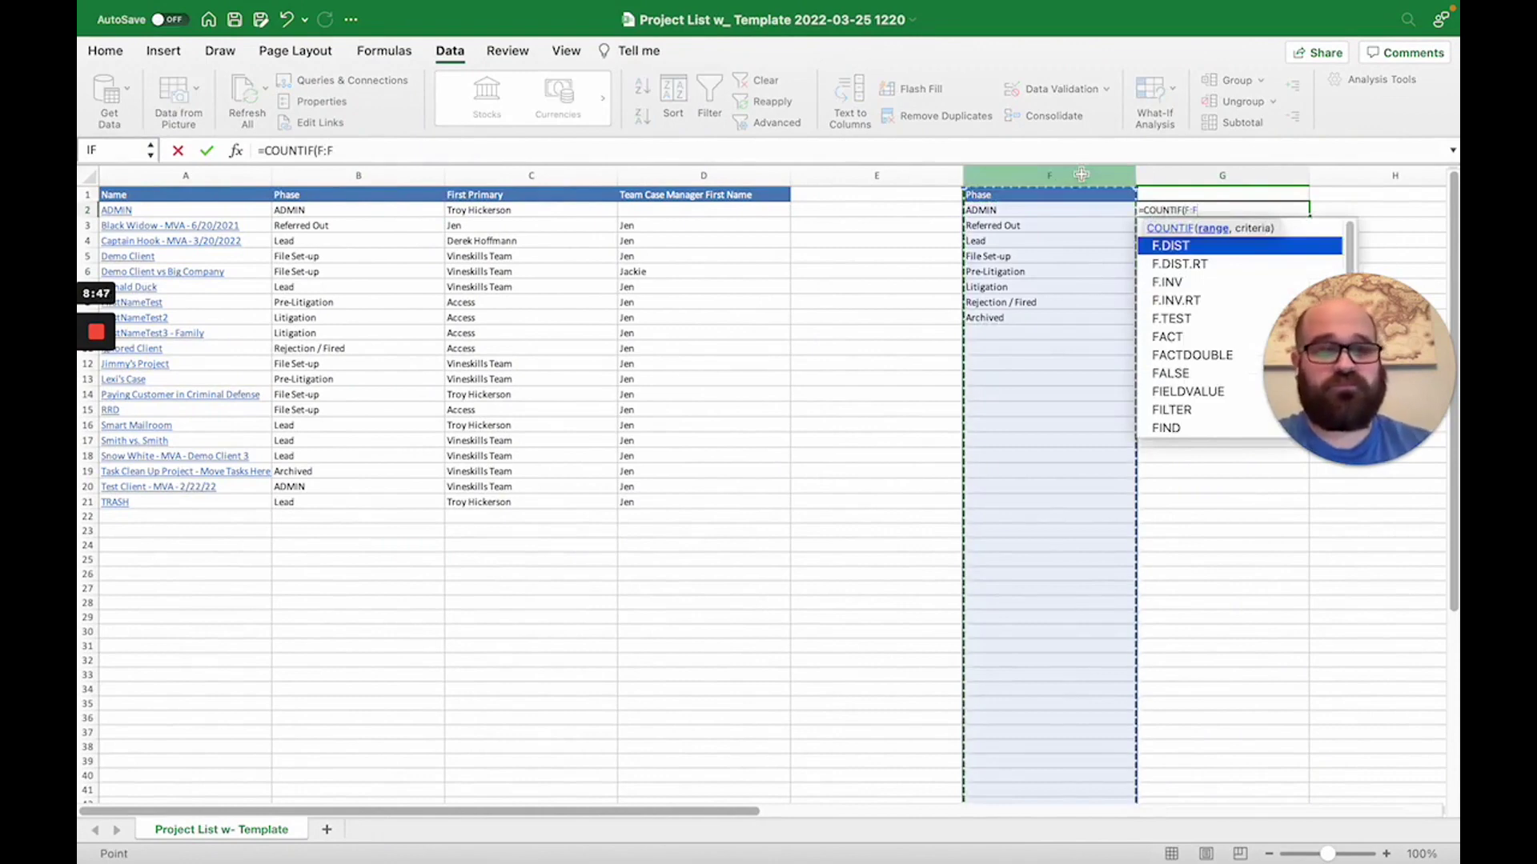
key("BackSpace")
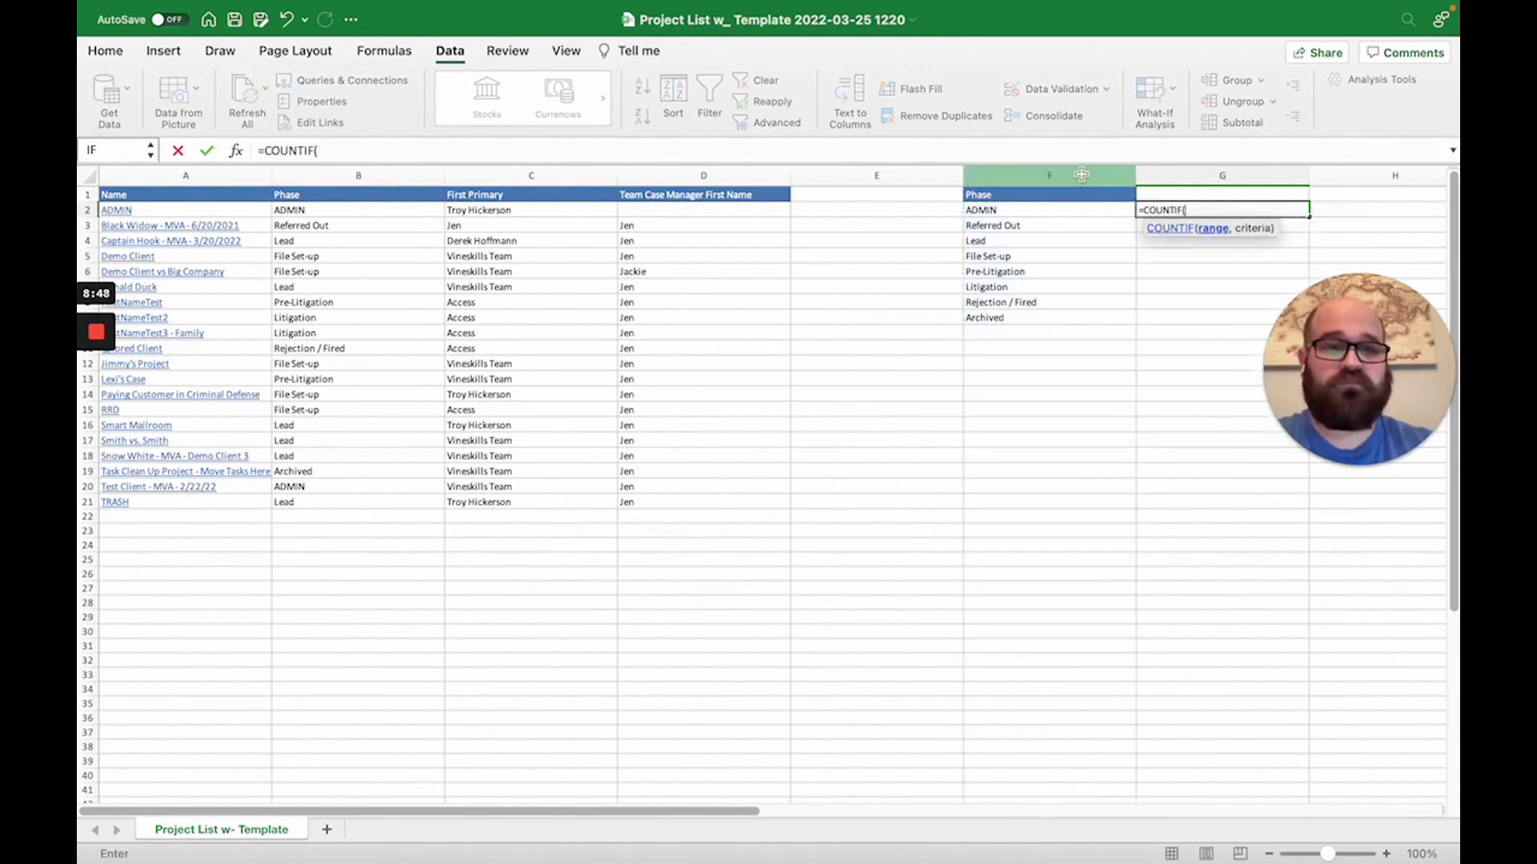
left_click(434, 175)
type(",")
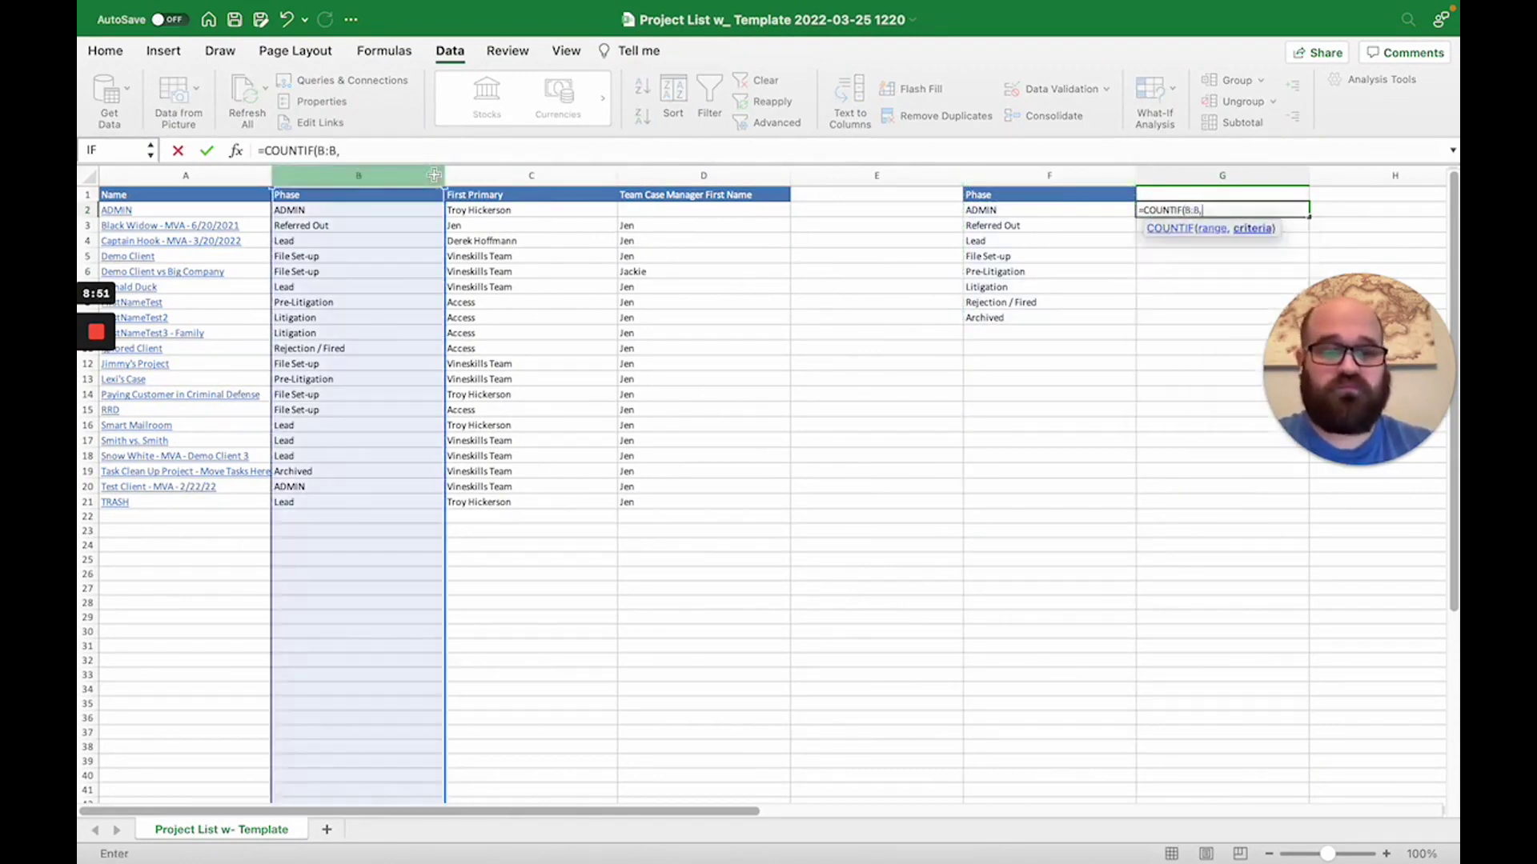
left_click(992, 213)
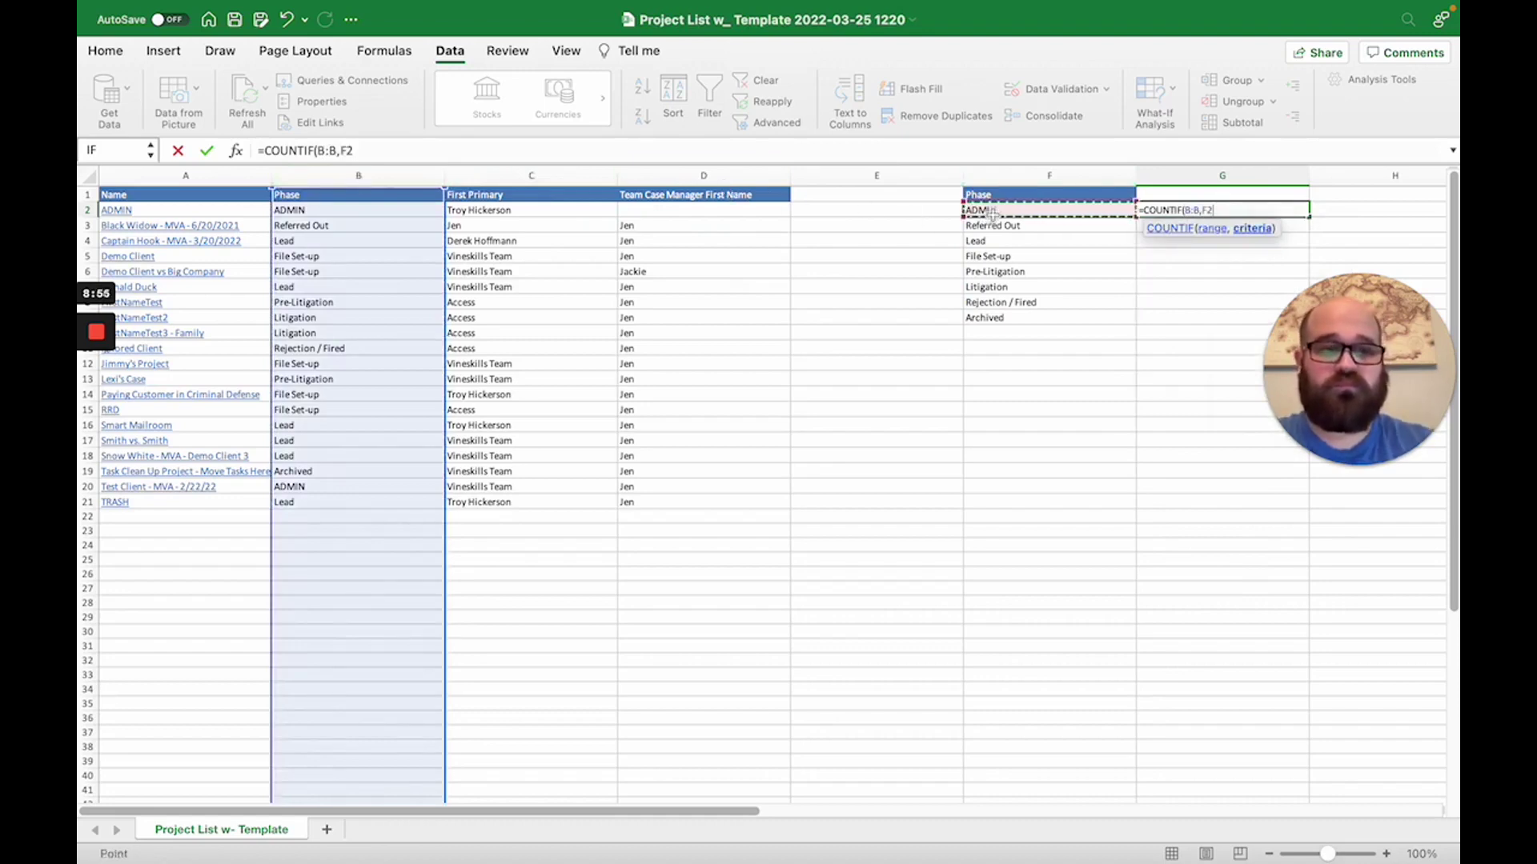
key("Return")
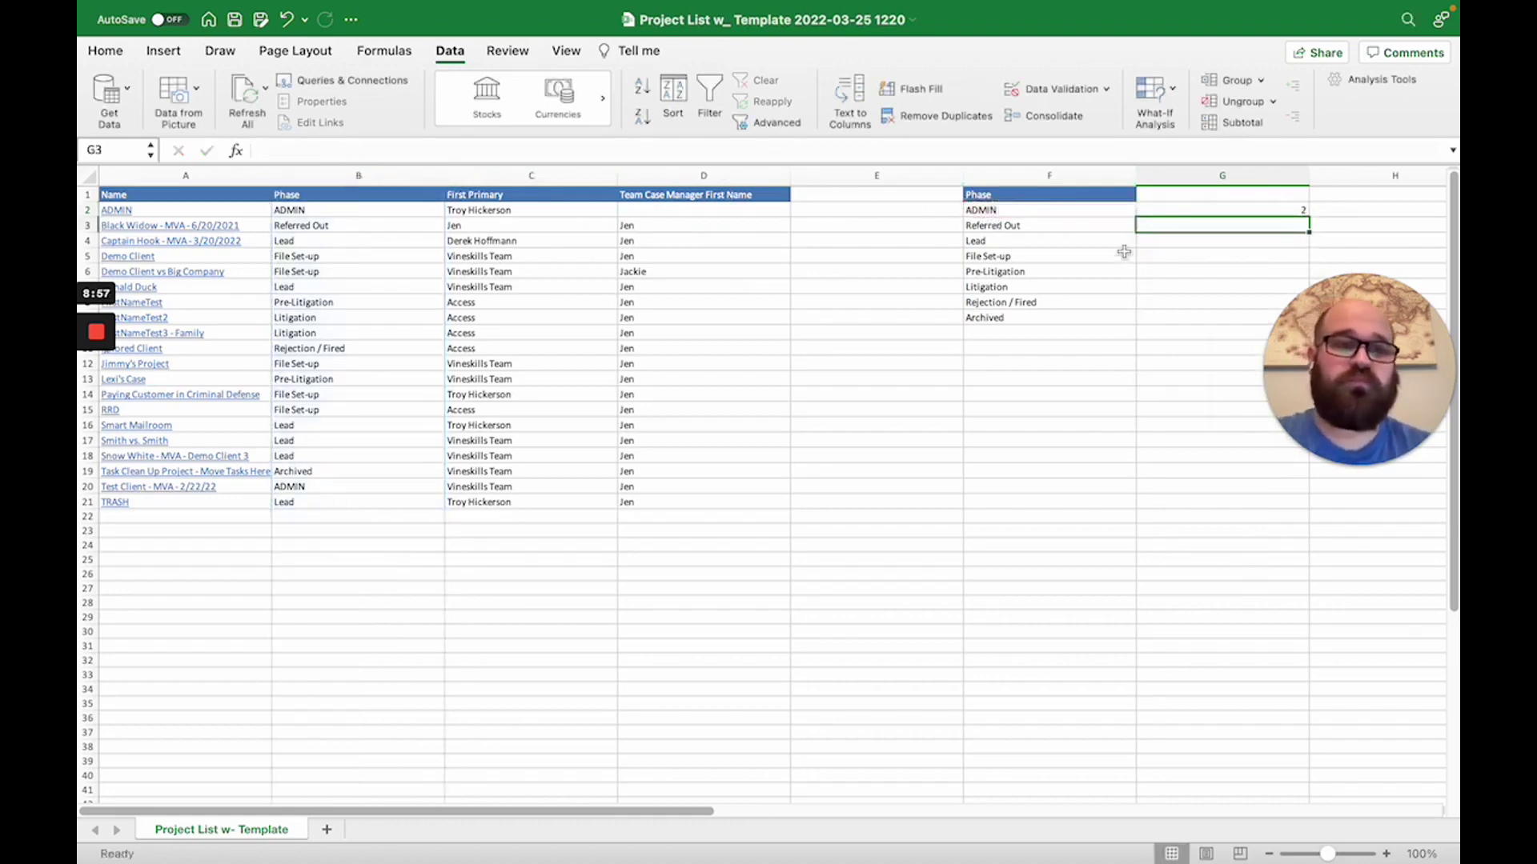
- Check the ADMIN count against the data and fill the formula down to the last phase
left_click(311, 209)
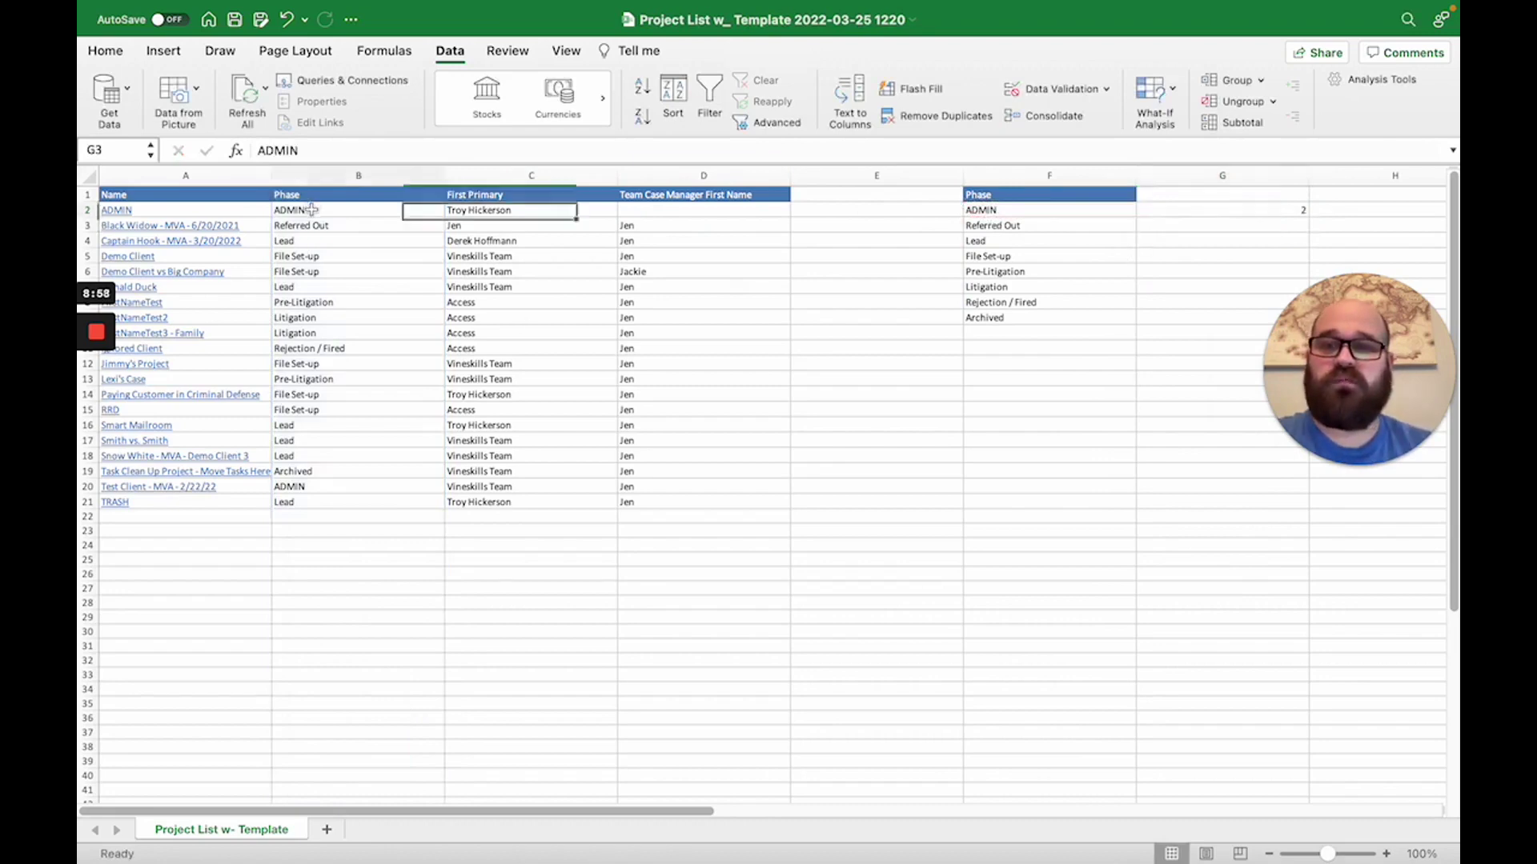
left_click(330, 483)
left_click(1232, 207)
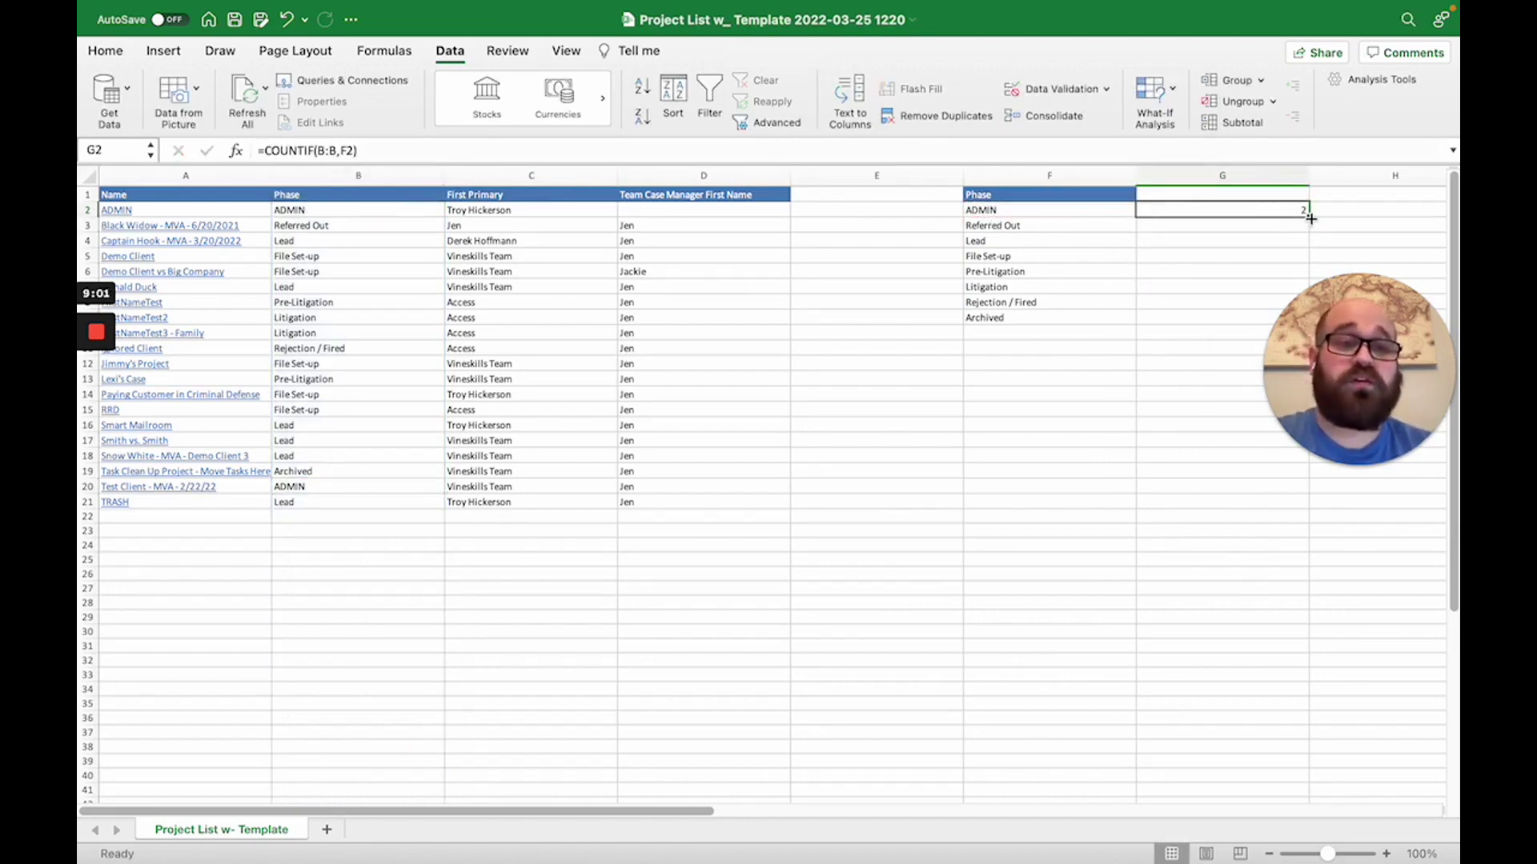
left_click_drag(1311, 218, 1307, 316)
left_click(1150, 394)
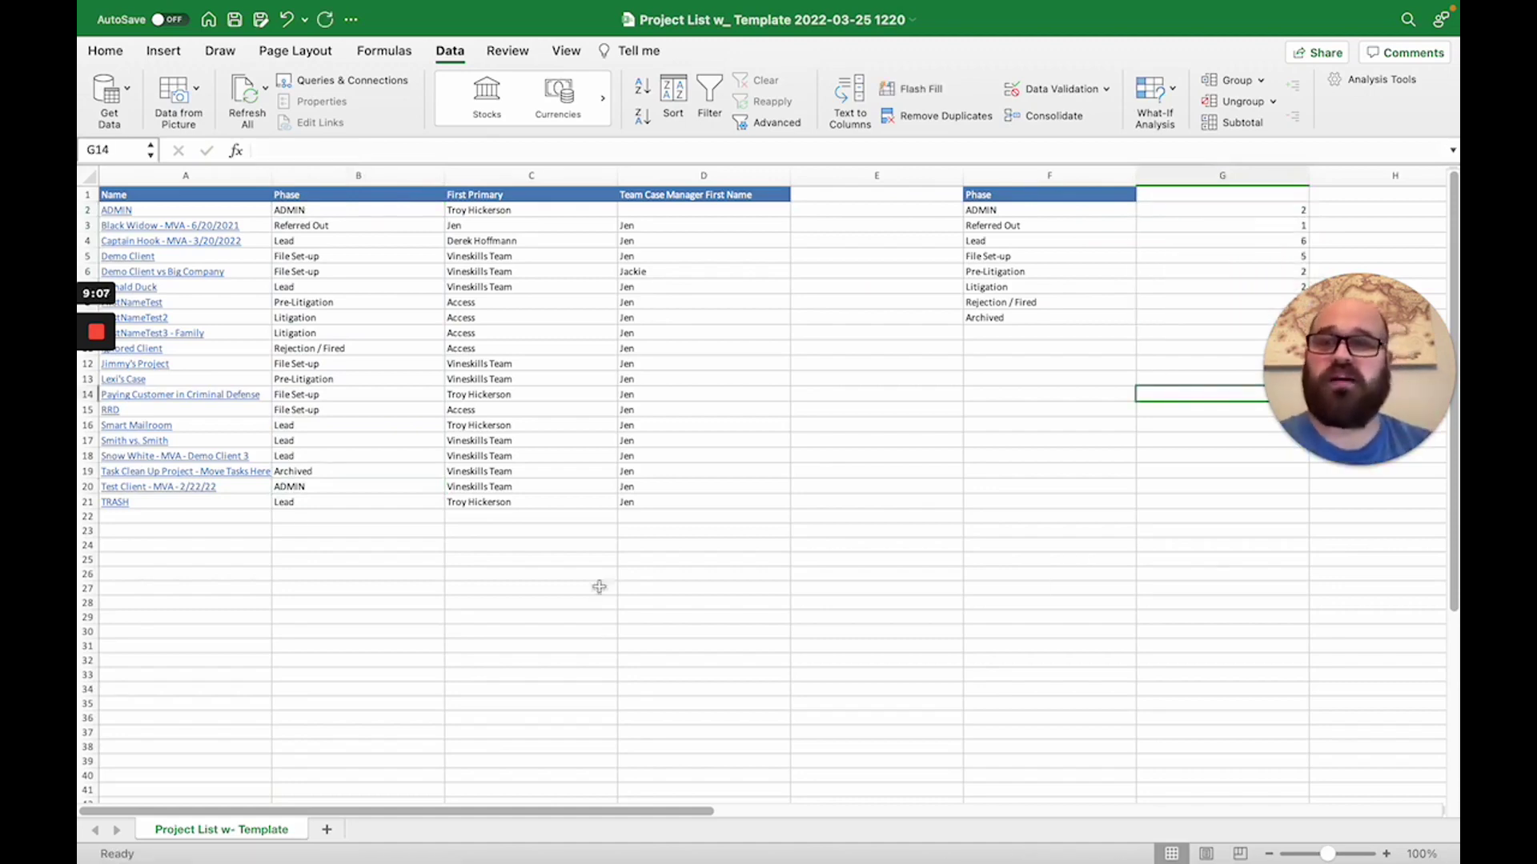
key("super+grave")
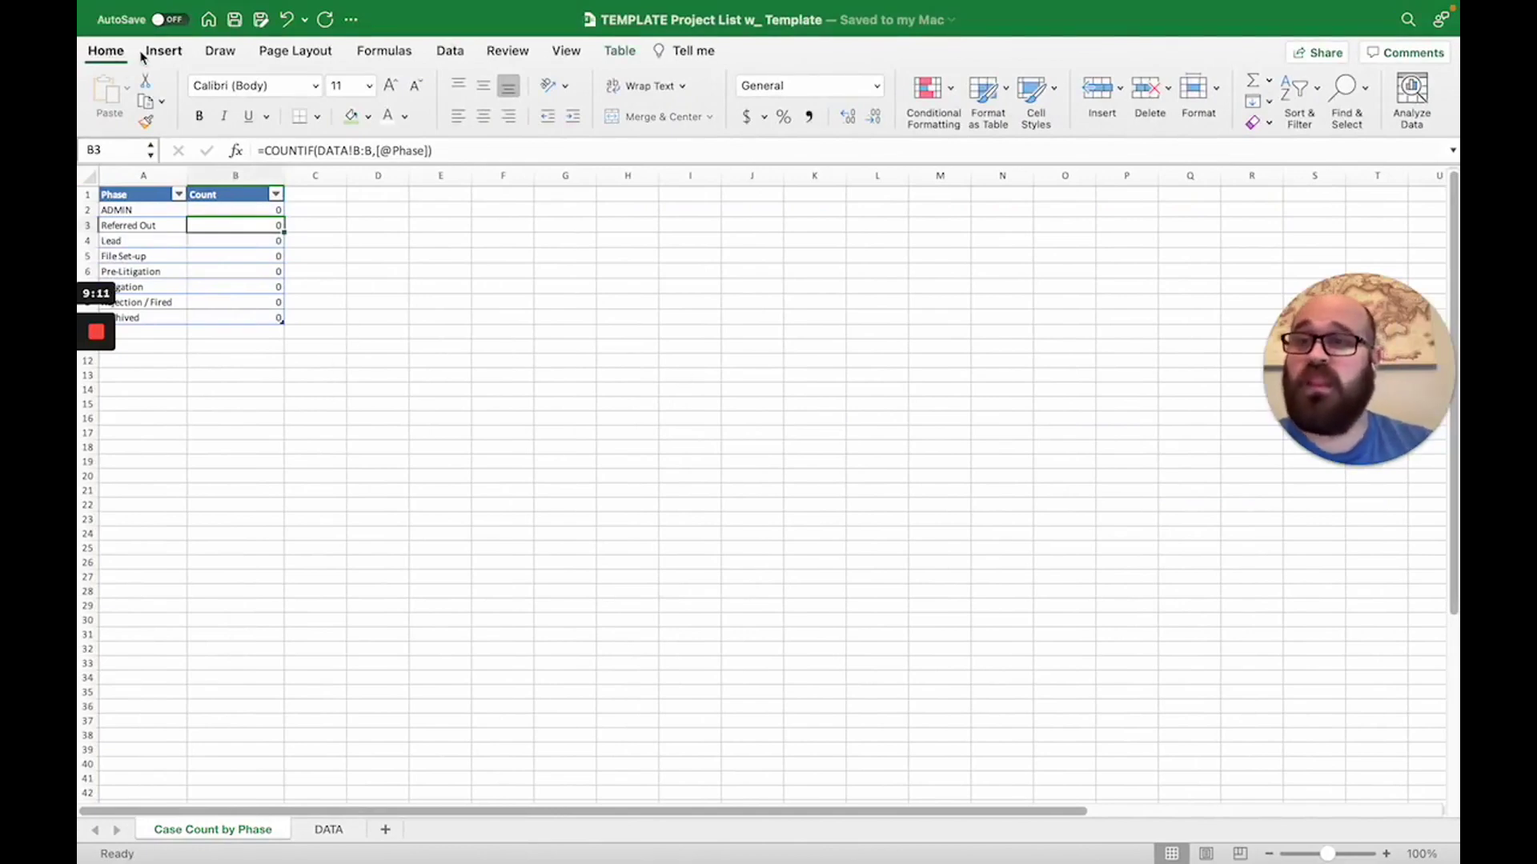
- Save As to the Desktop, removing 'TEMPLATE ' to name the file 'Project List w_ Template'
left_click(184, 10)
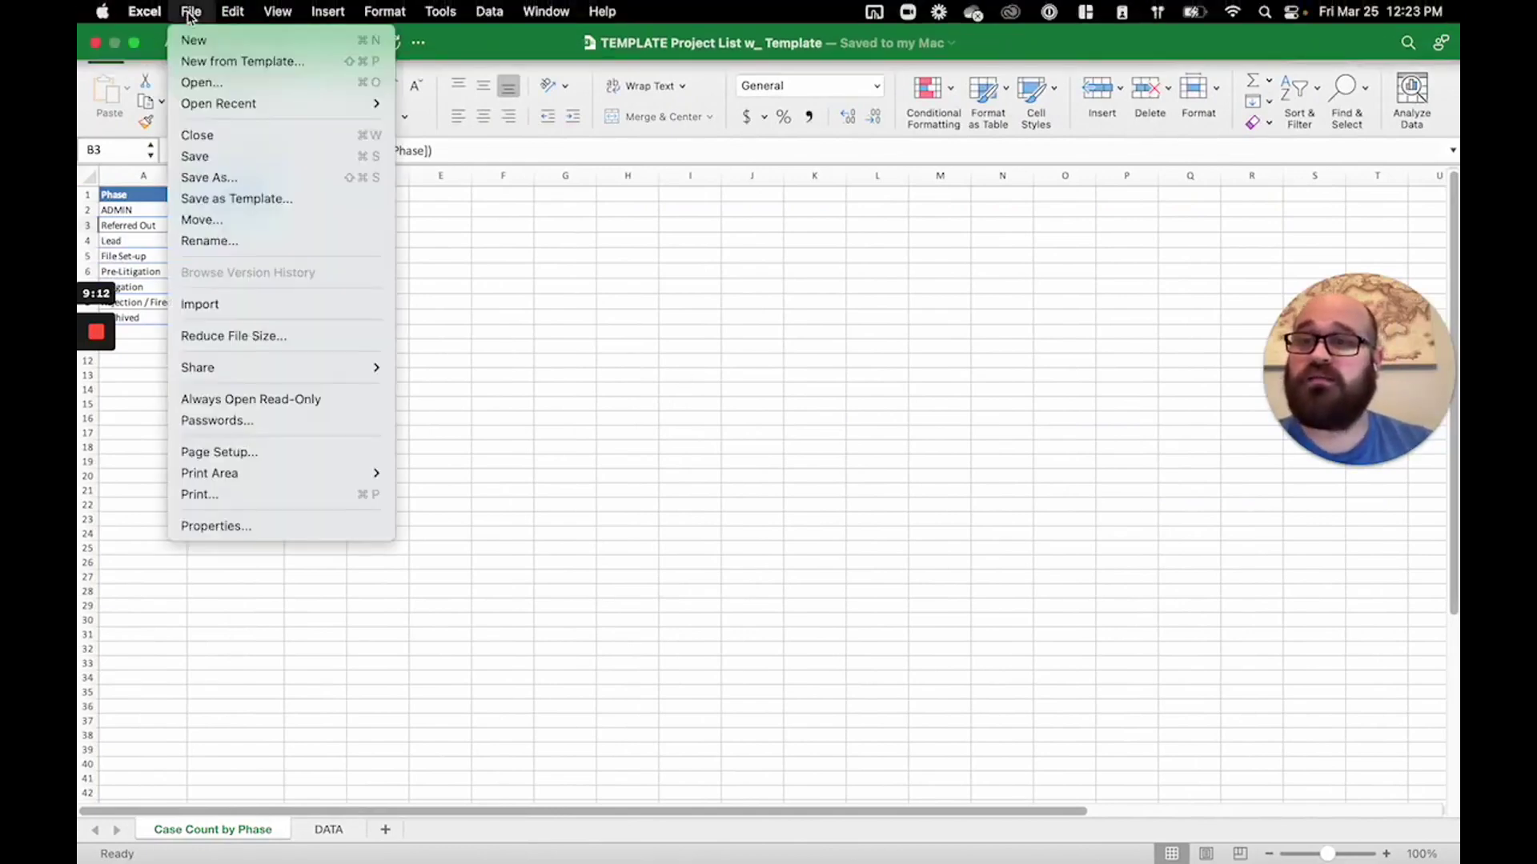
left_click(226, 175)
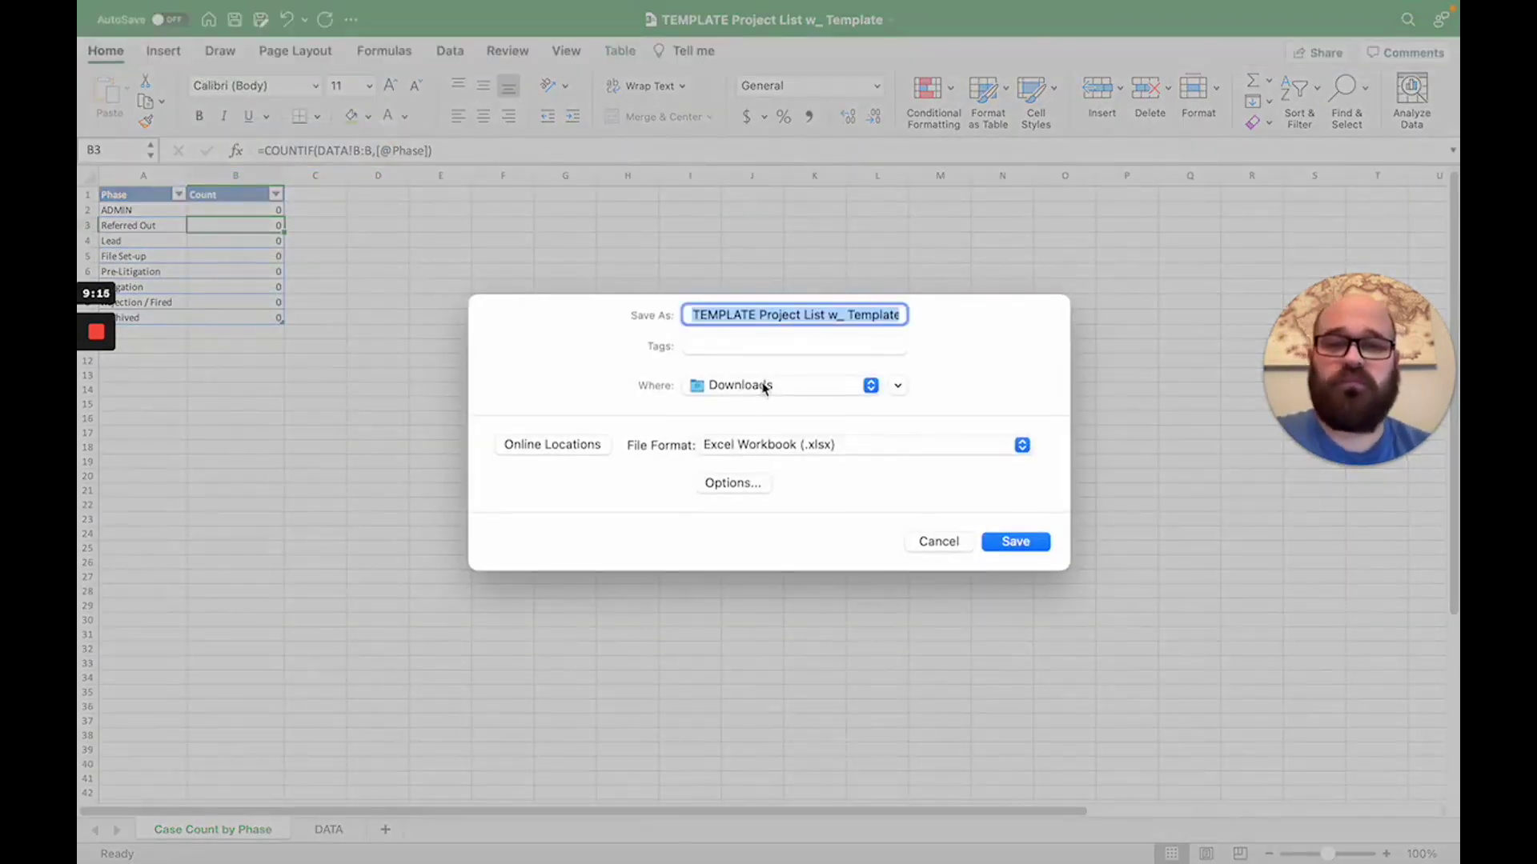
left_click(759, 386)
left_click(792, 599)
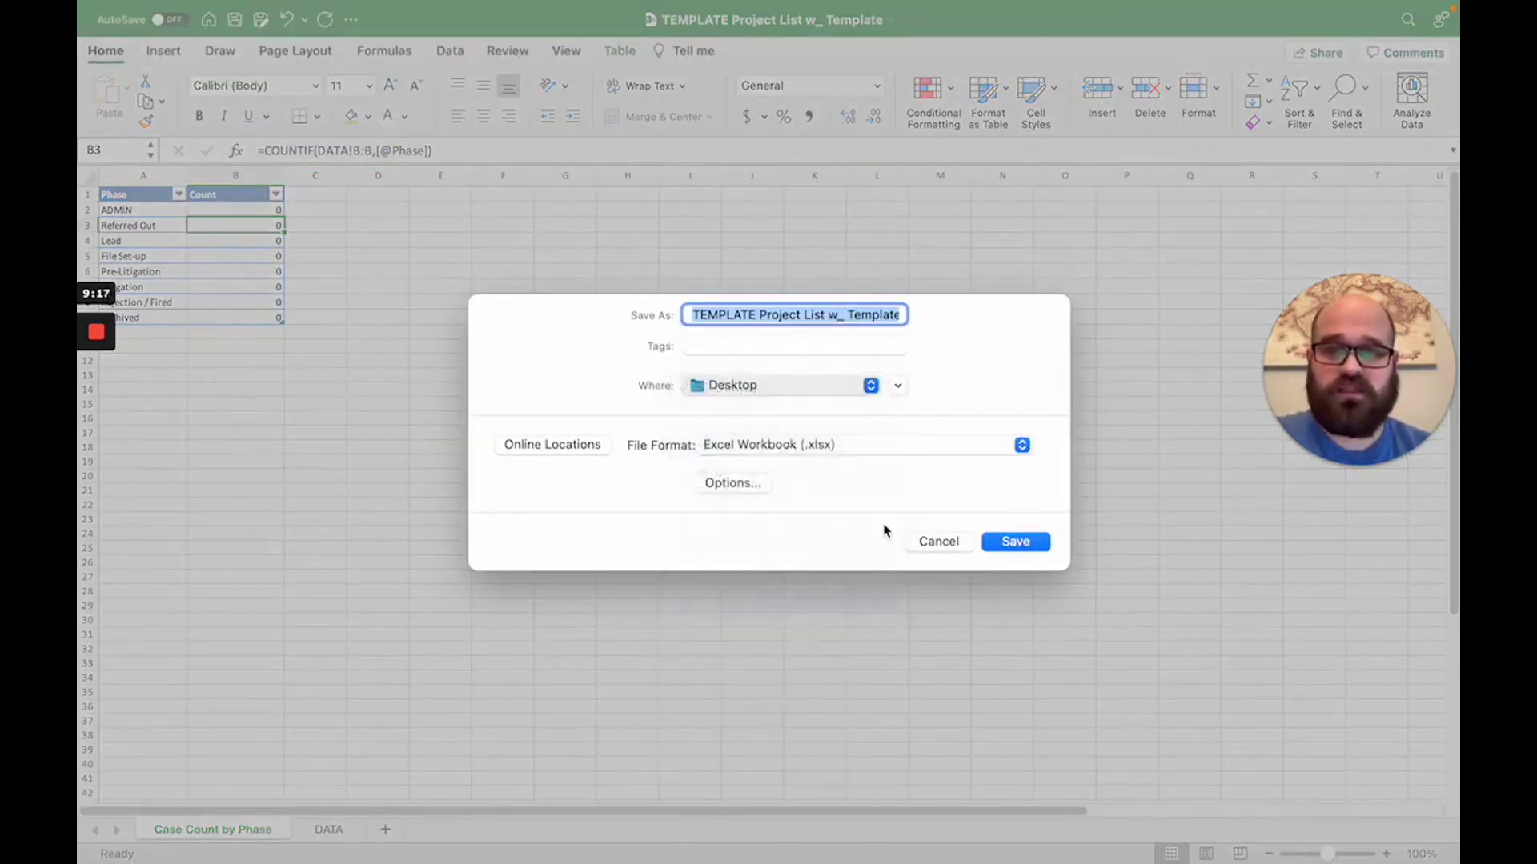
left_click(767, 316)
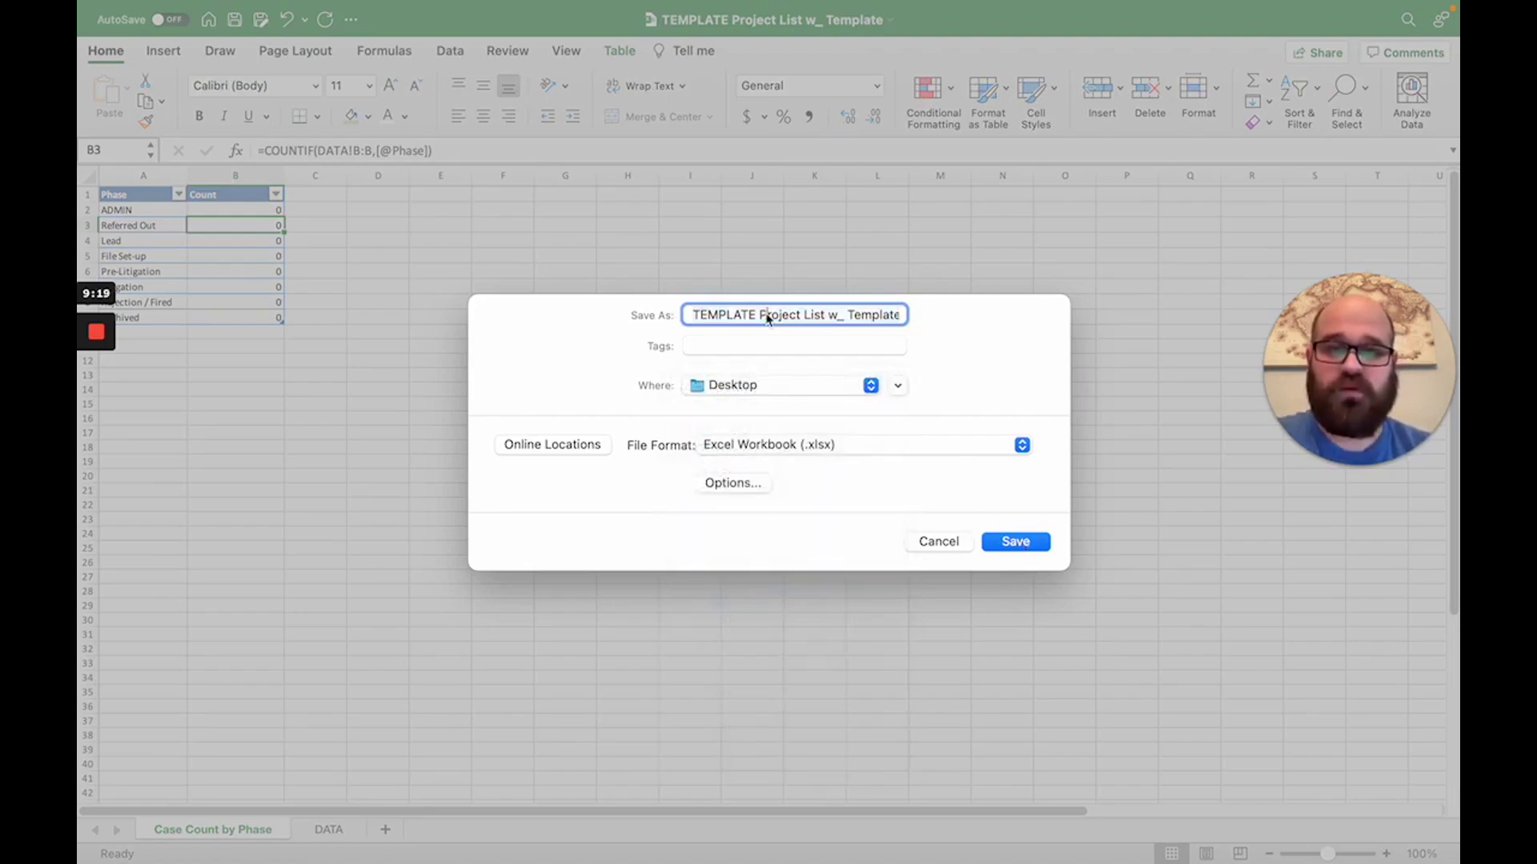
left_click_drag(761, 312, 629, 323)
key("BackSpace")
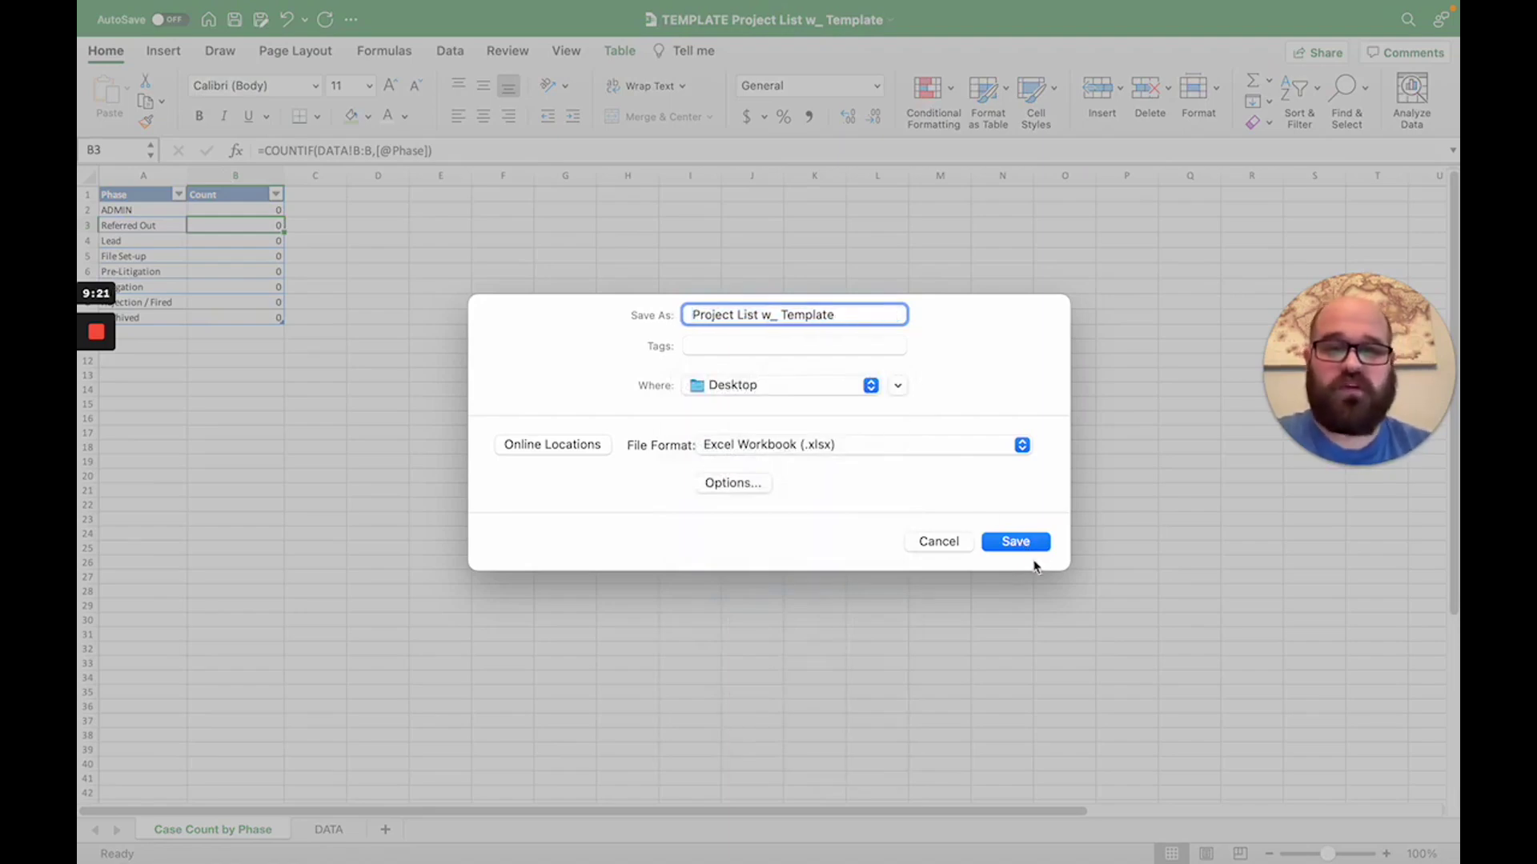
left_click(1028, 545)
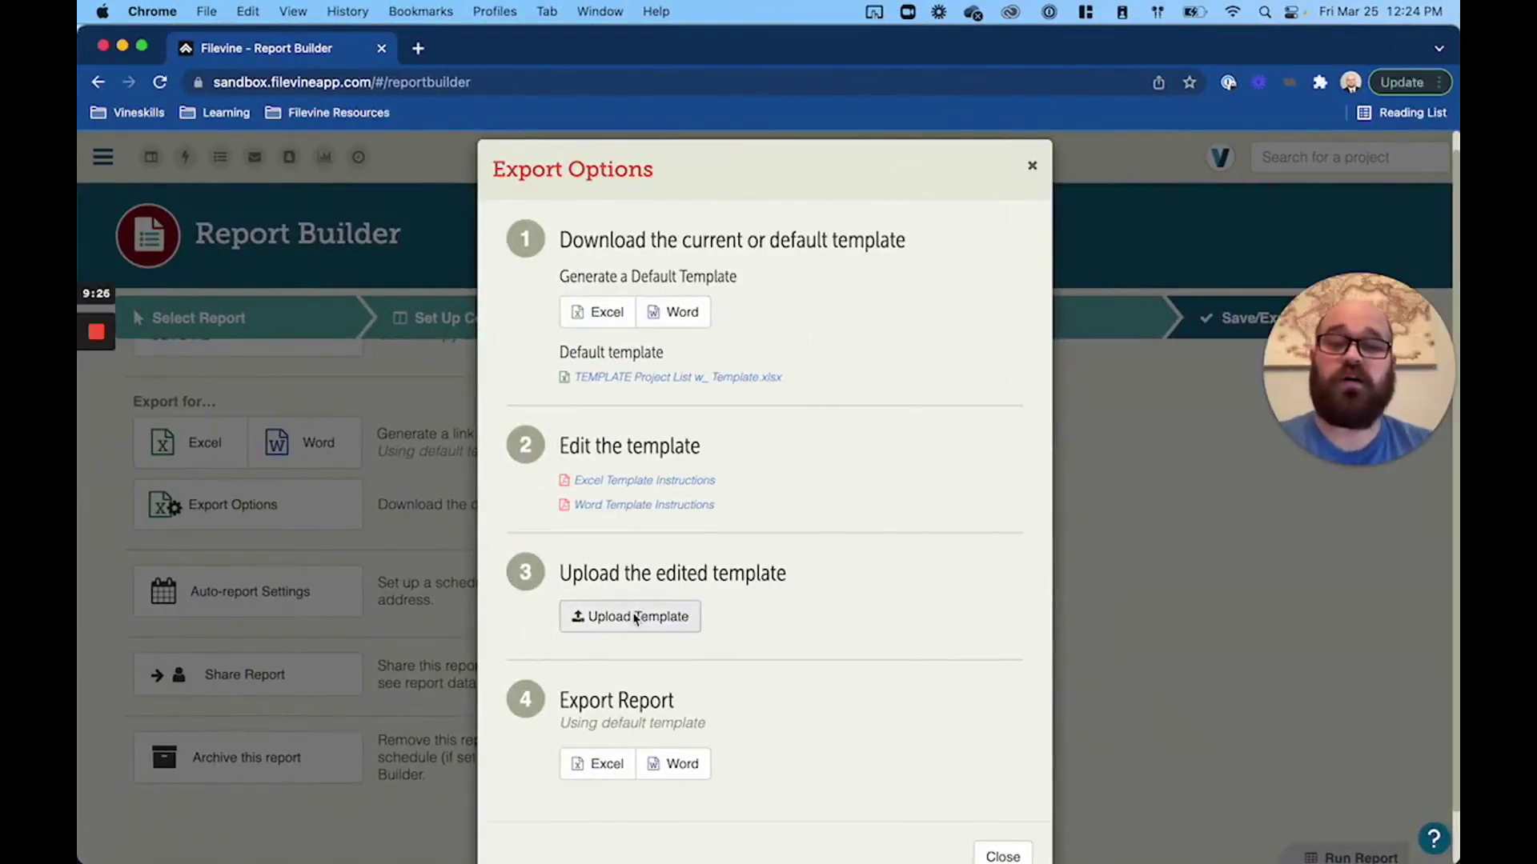
- Upload 'Project List w_ Template' from the Desktop as the report's export template
left_click(636, 617)
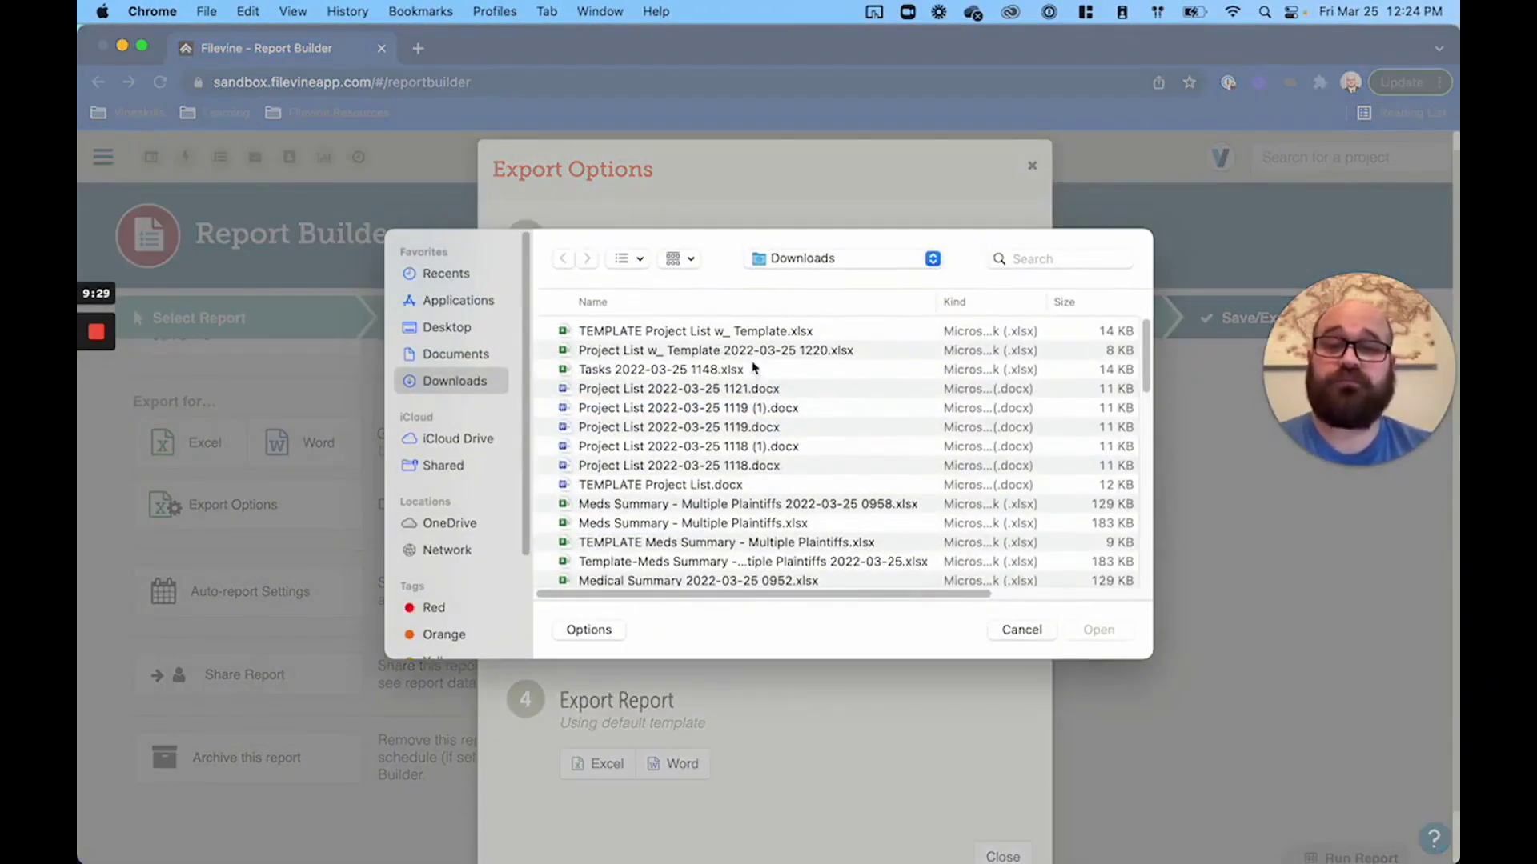
left_click(454, 328)
left_click(604, 332)
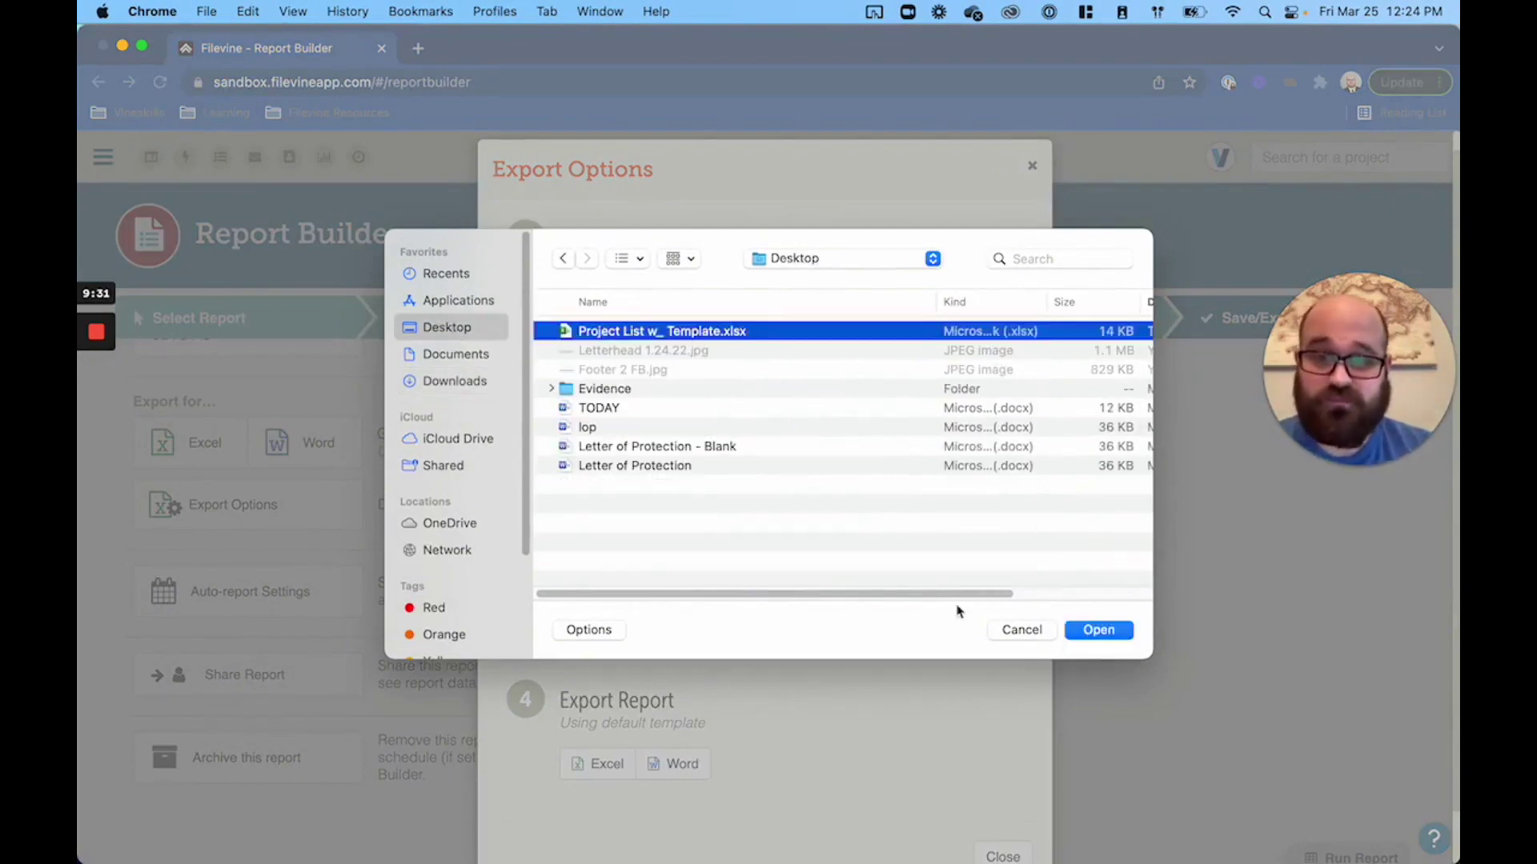
left_click(1104, 629)
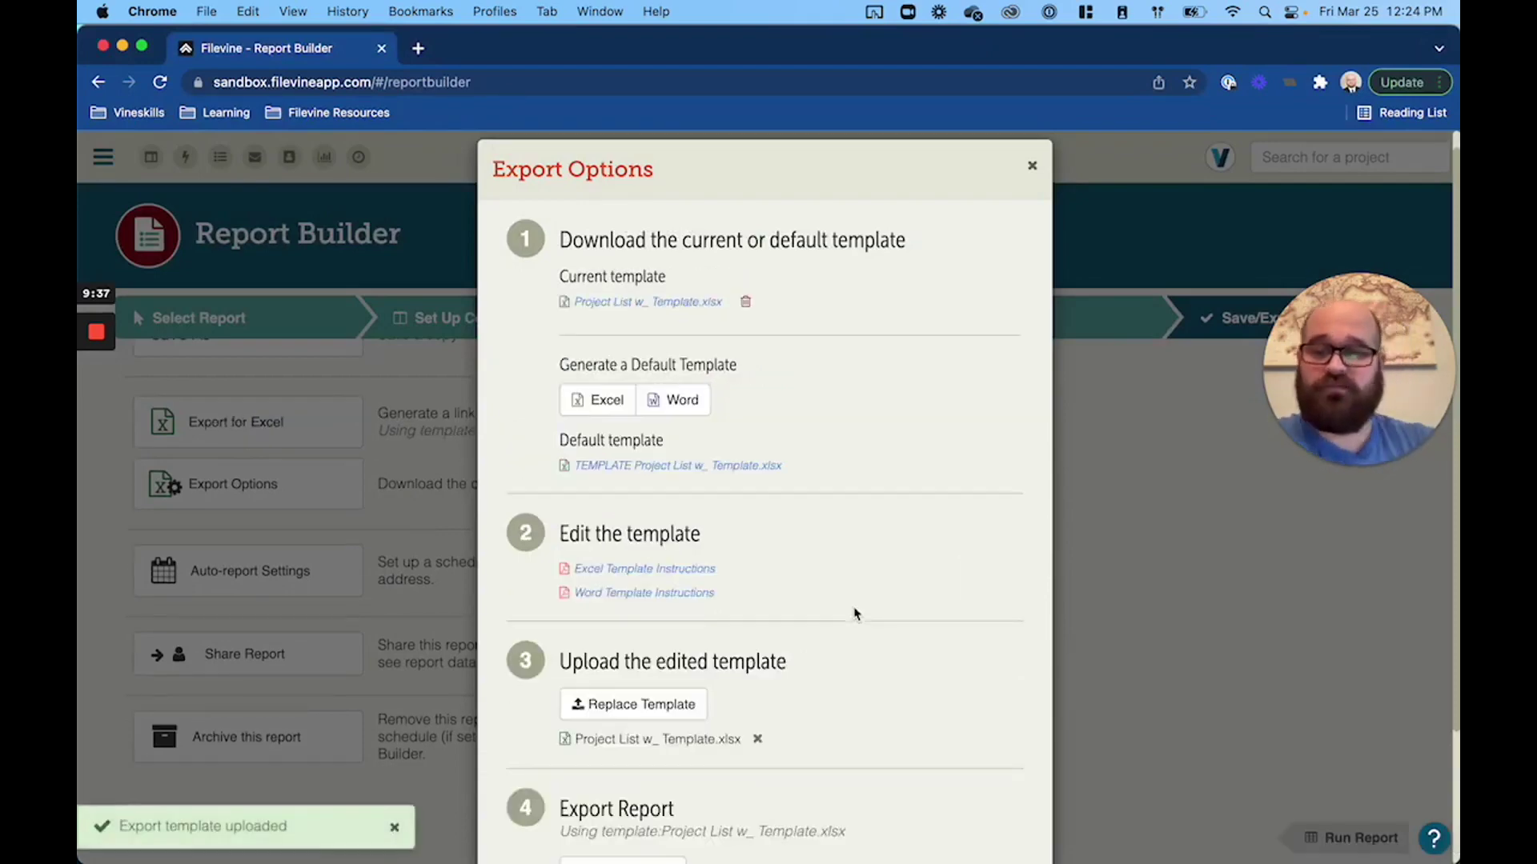
- Export the report and download 'Project List w_ Template 2022-03-25 1224.xlsx'
scroll(854, 612, "down", 3)
left_click(622, 706)
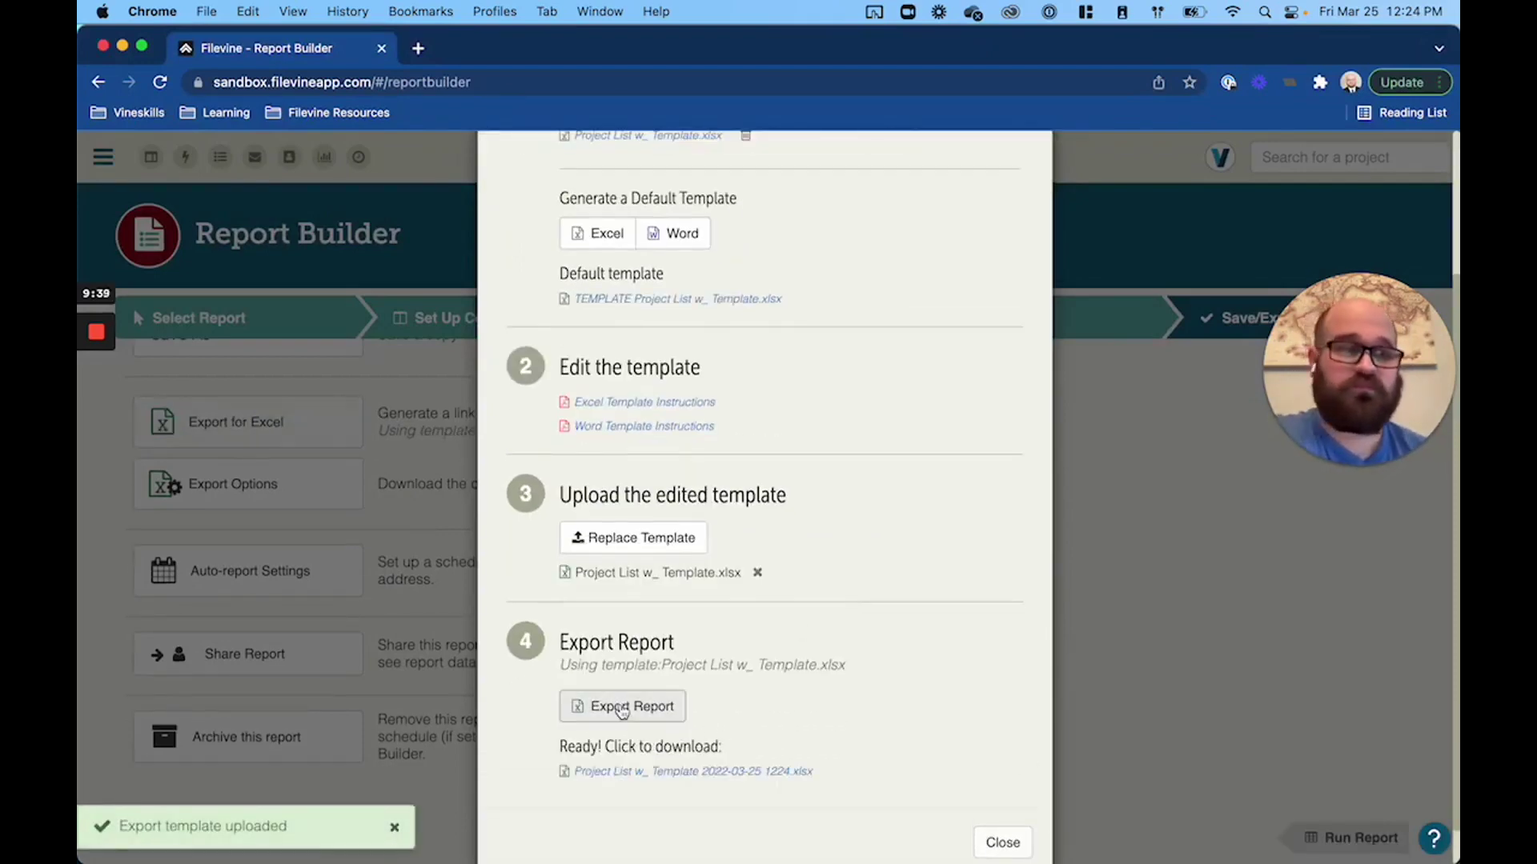
left_click(623, 773)
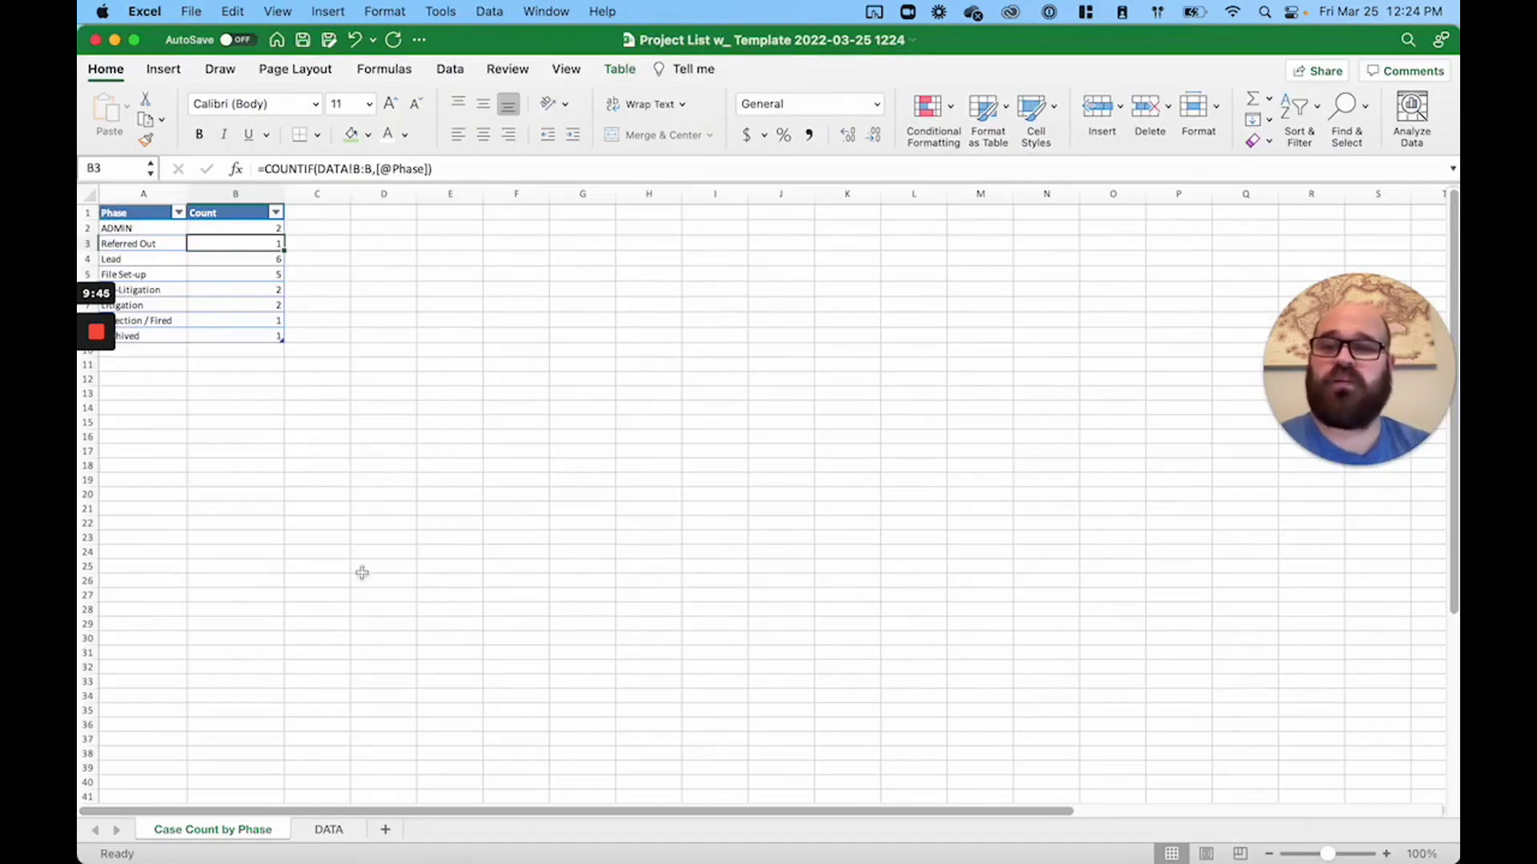
- Sort the Case Count by Phase table ascending by Count, from Referred Out (1) to Lead (6)
left_click(376, 509)
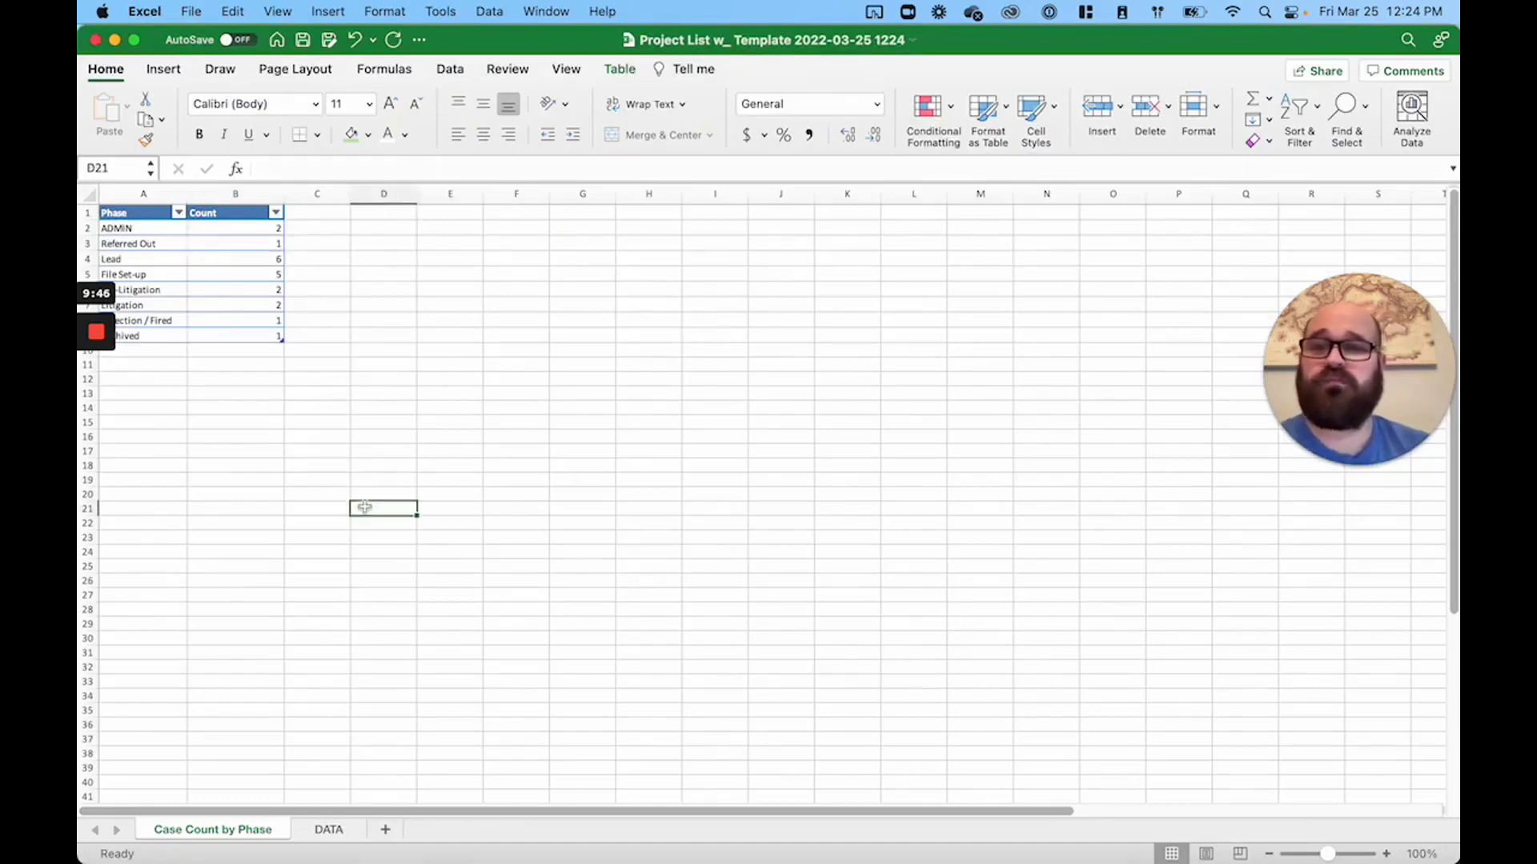
left_click(276, 212)
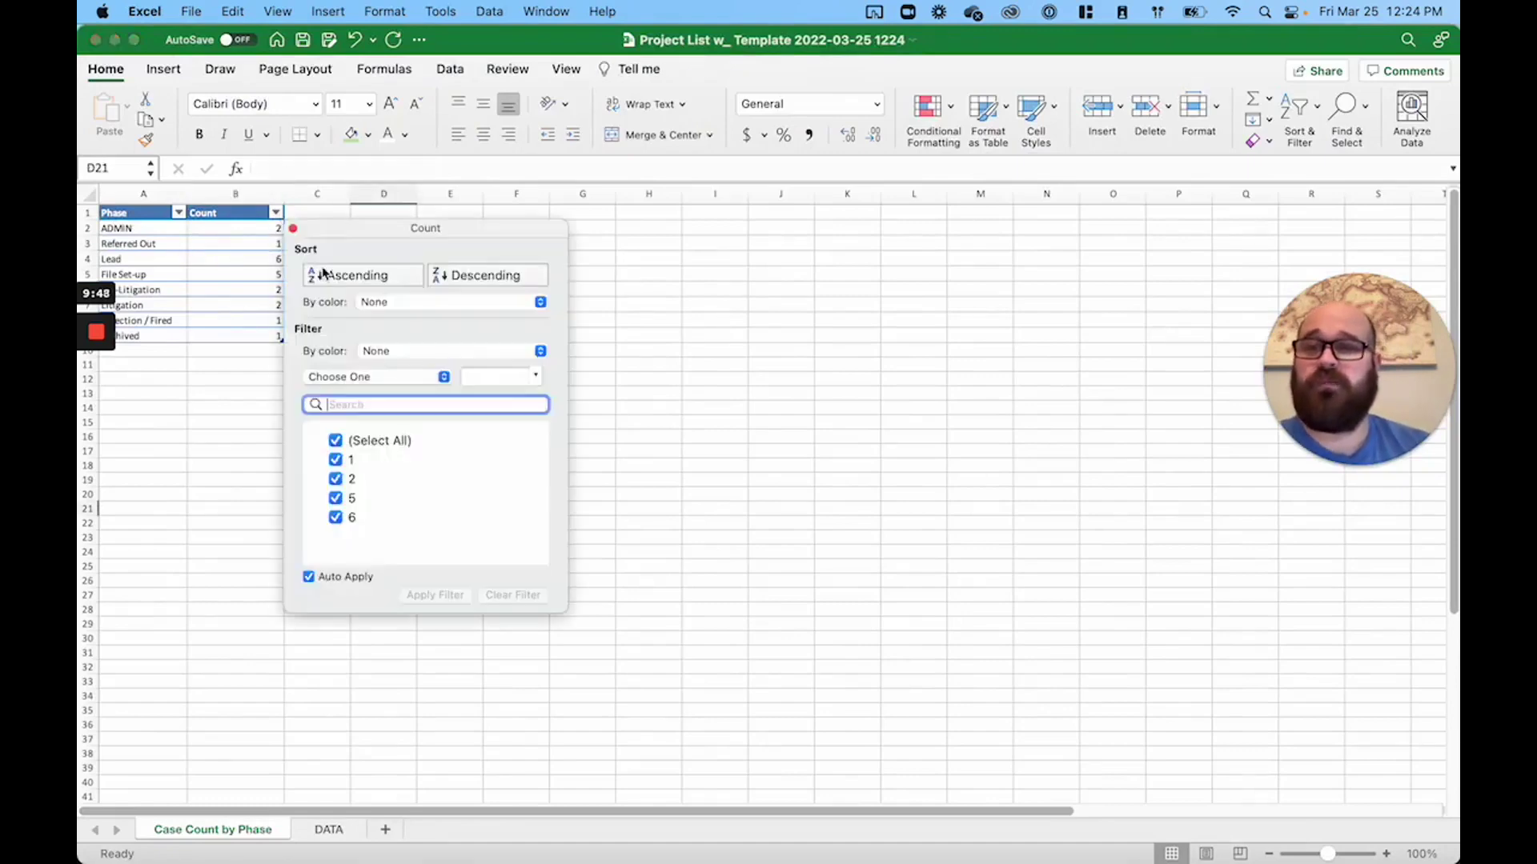
left_click(640, 318)
left_click(276, 213)
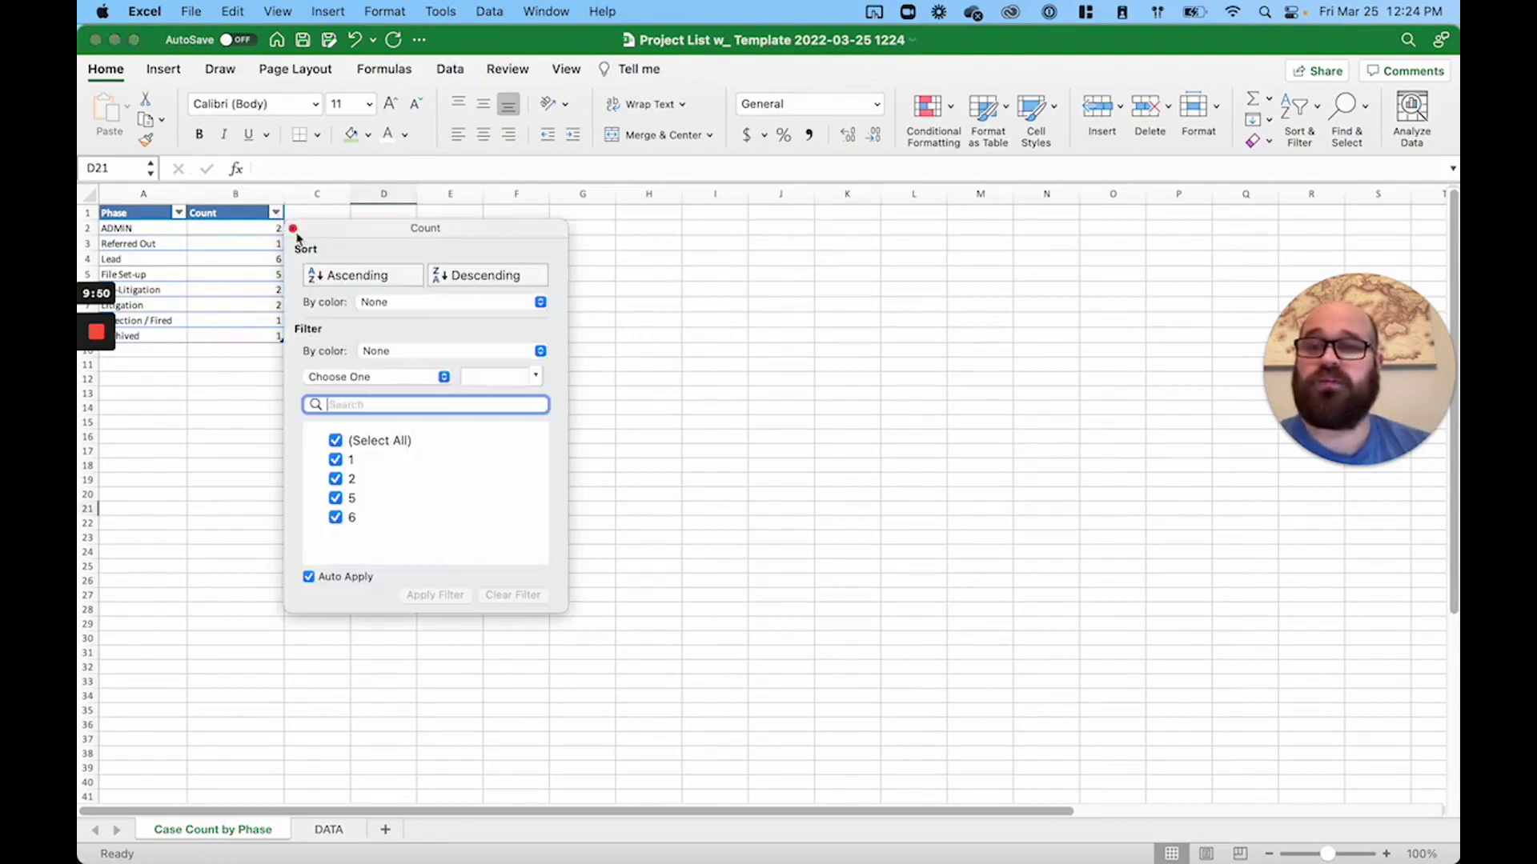
left_click(333, 276)
left_click(705, 409)
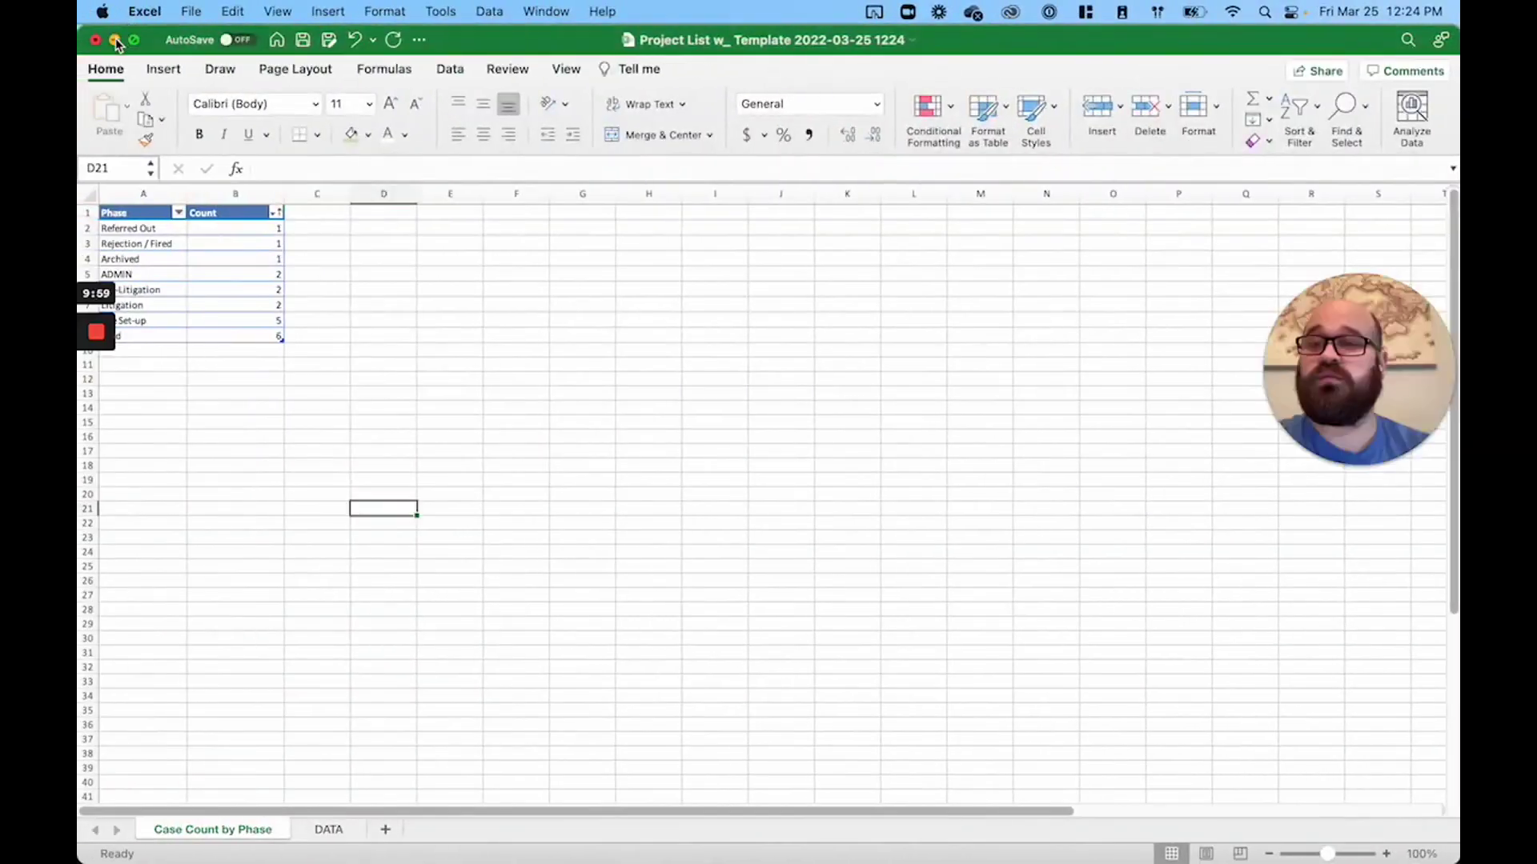
- Back in Filevine, close Export Options and start a new List of Tasks report
left_click(115, 40)
scroll(943, 440, "up", 5)
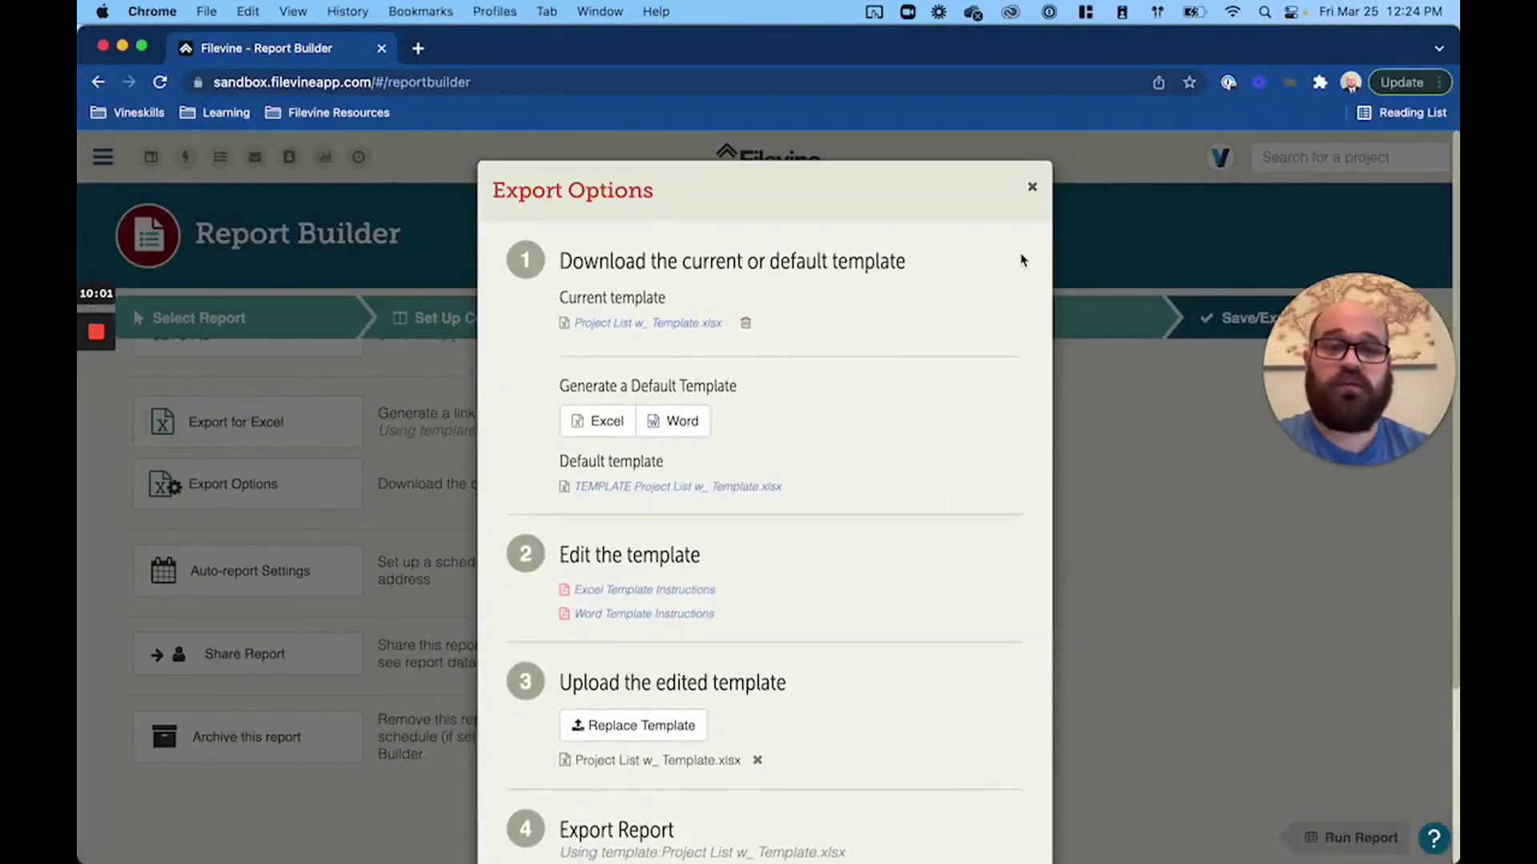
left_click(1032, 187)
left_click(297, 330)
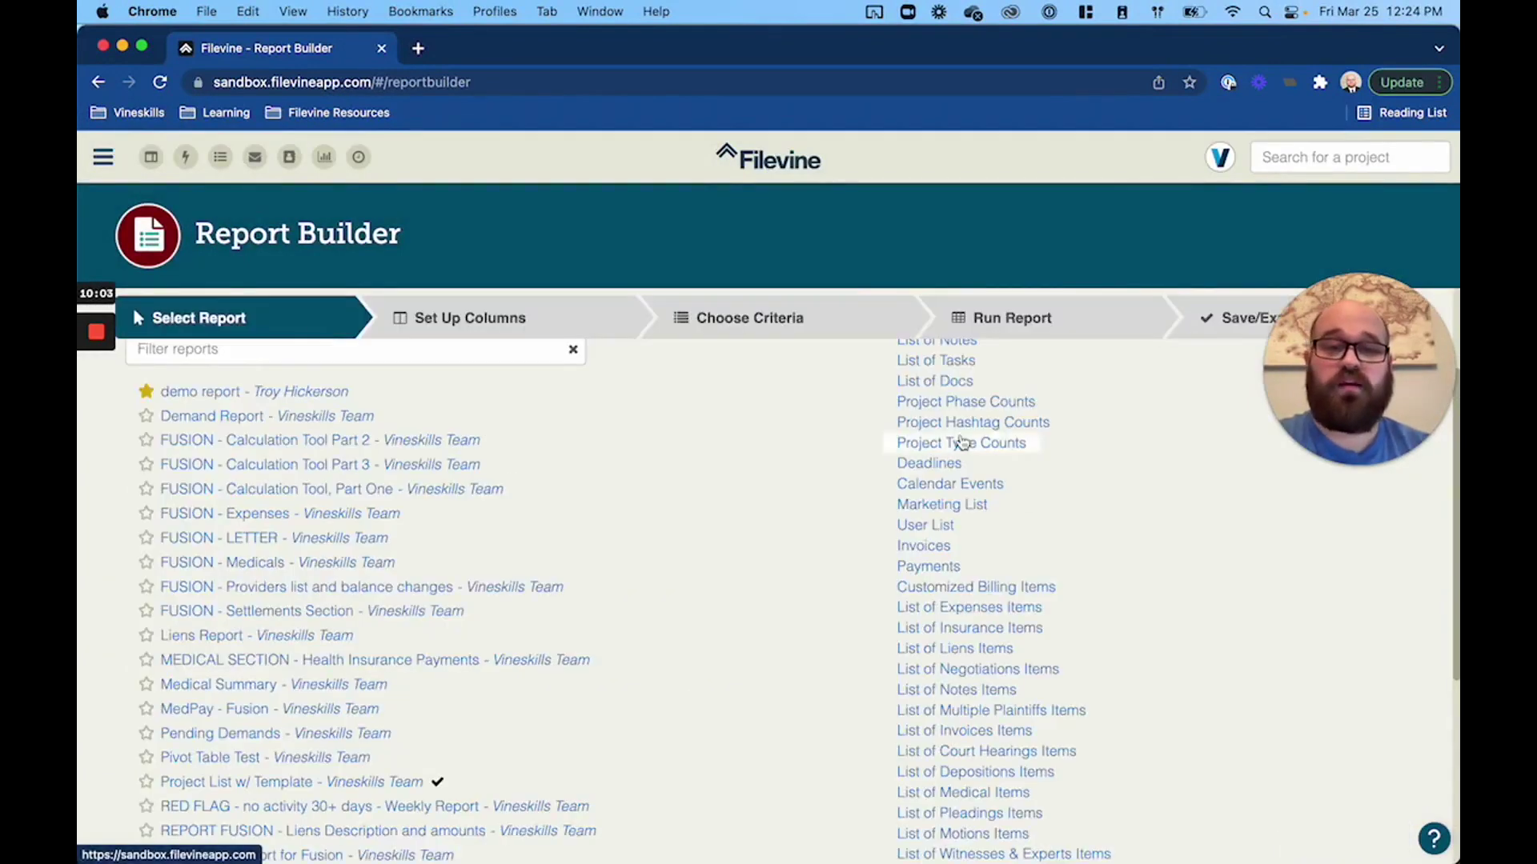
scroll(961, 442, "up", 1)
left_click(949, 403)
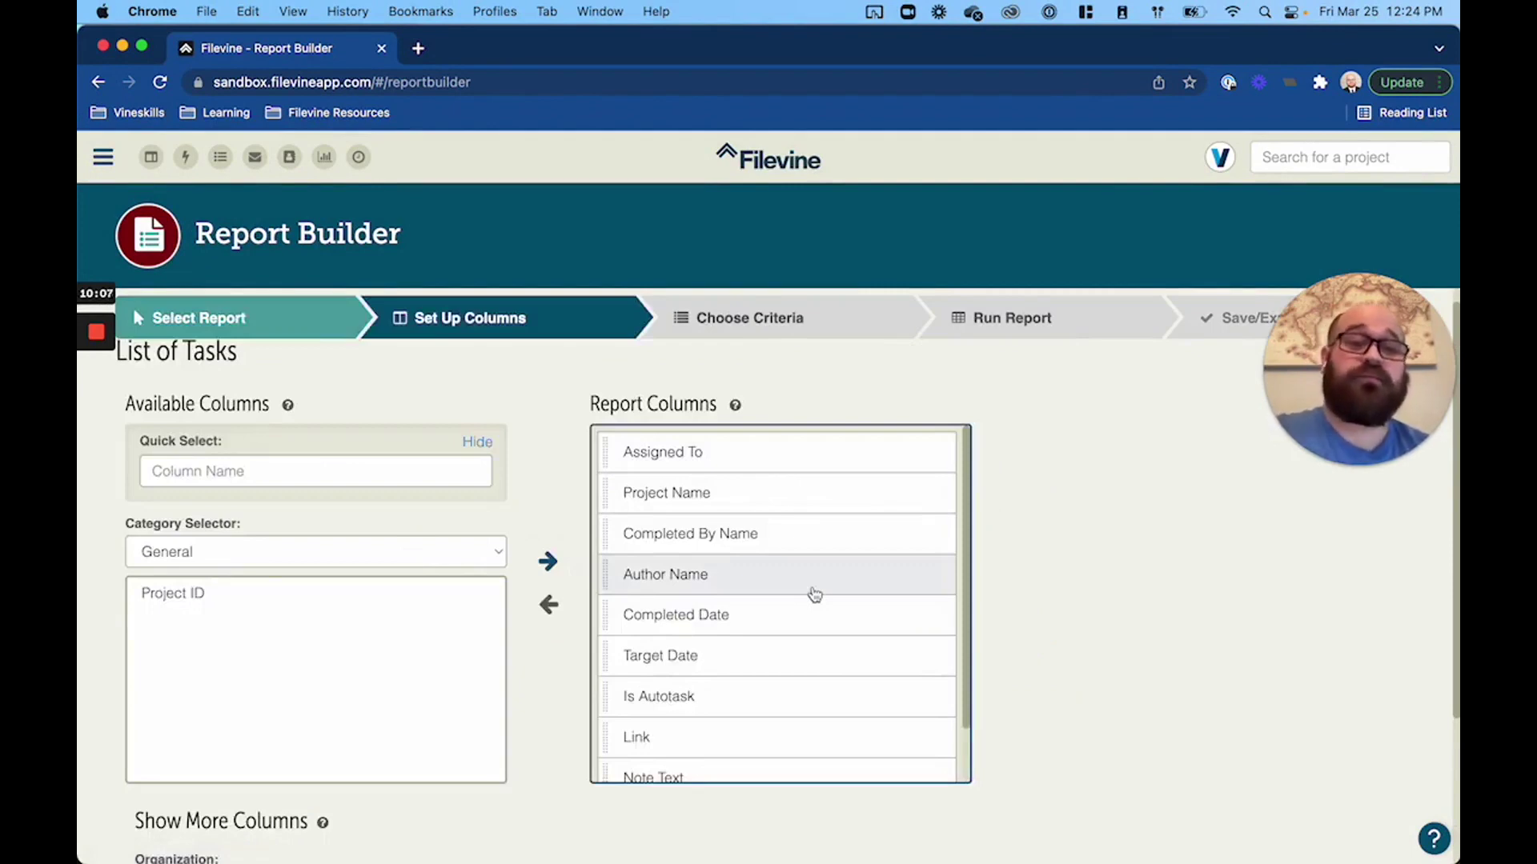
- Remove the Completed By Name, Completed Date and Is Autotask columns from the report
scroll(815, 594, "down", 1)
scroll(815, 594, "up", 1)
scroll(815, 594, "down", 1)
scroll(815, 593, "up", 1)
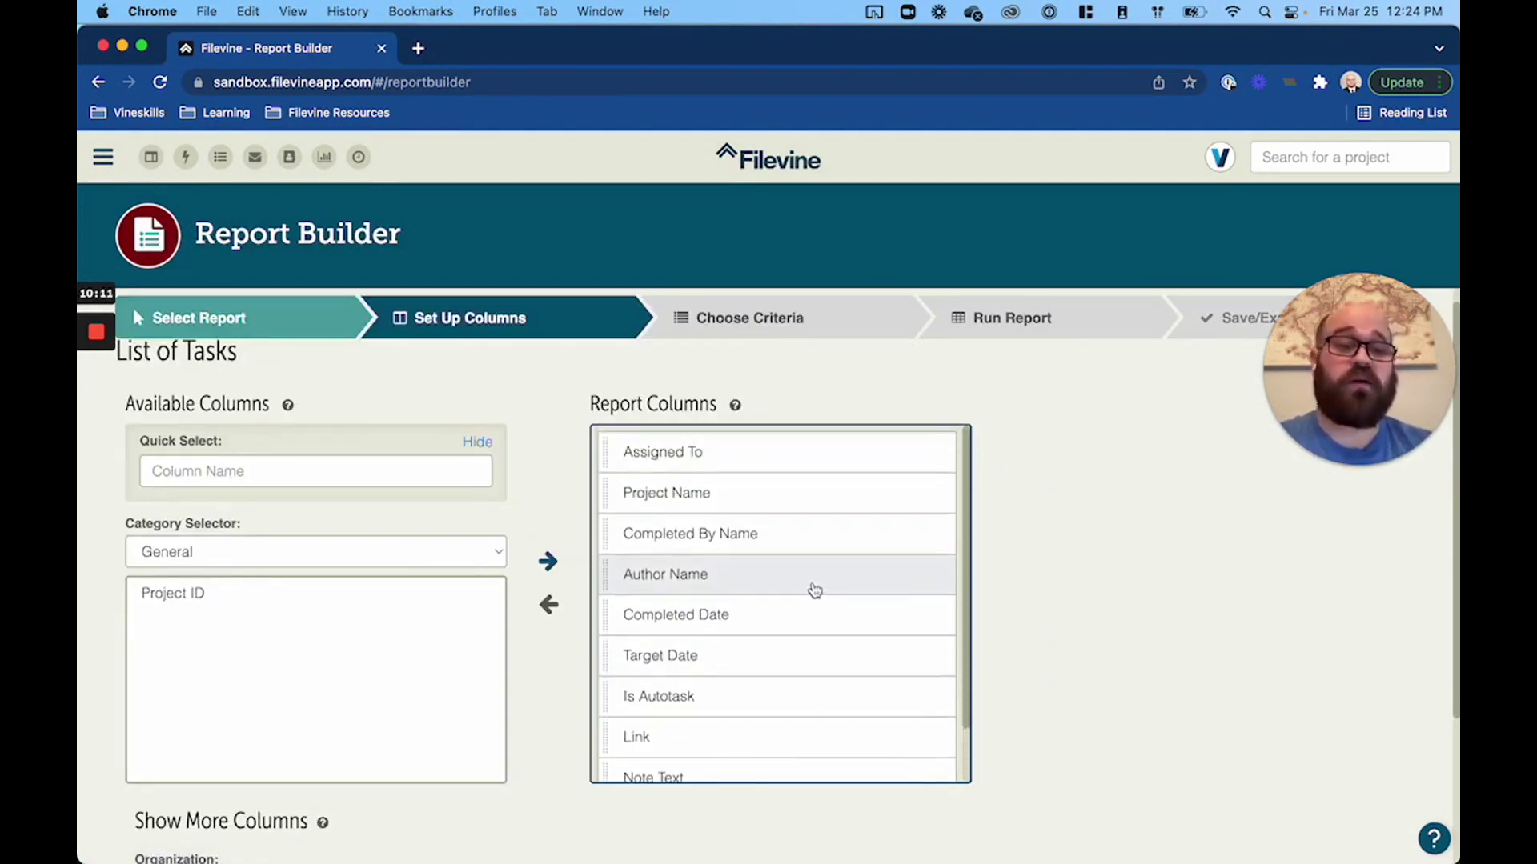
double_click(782, 542)
left_click(766, 573)
double_click(766, 572)
scroll(767, 632, "down", 1)
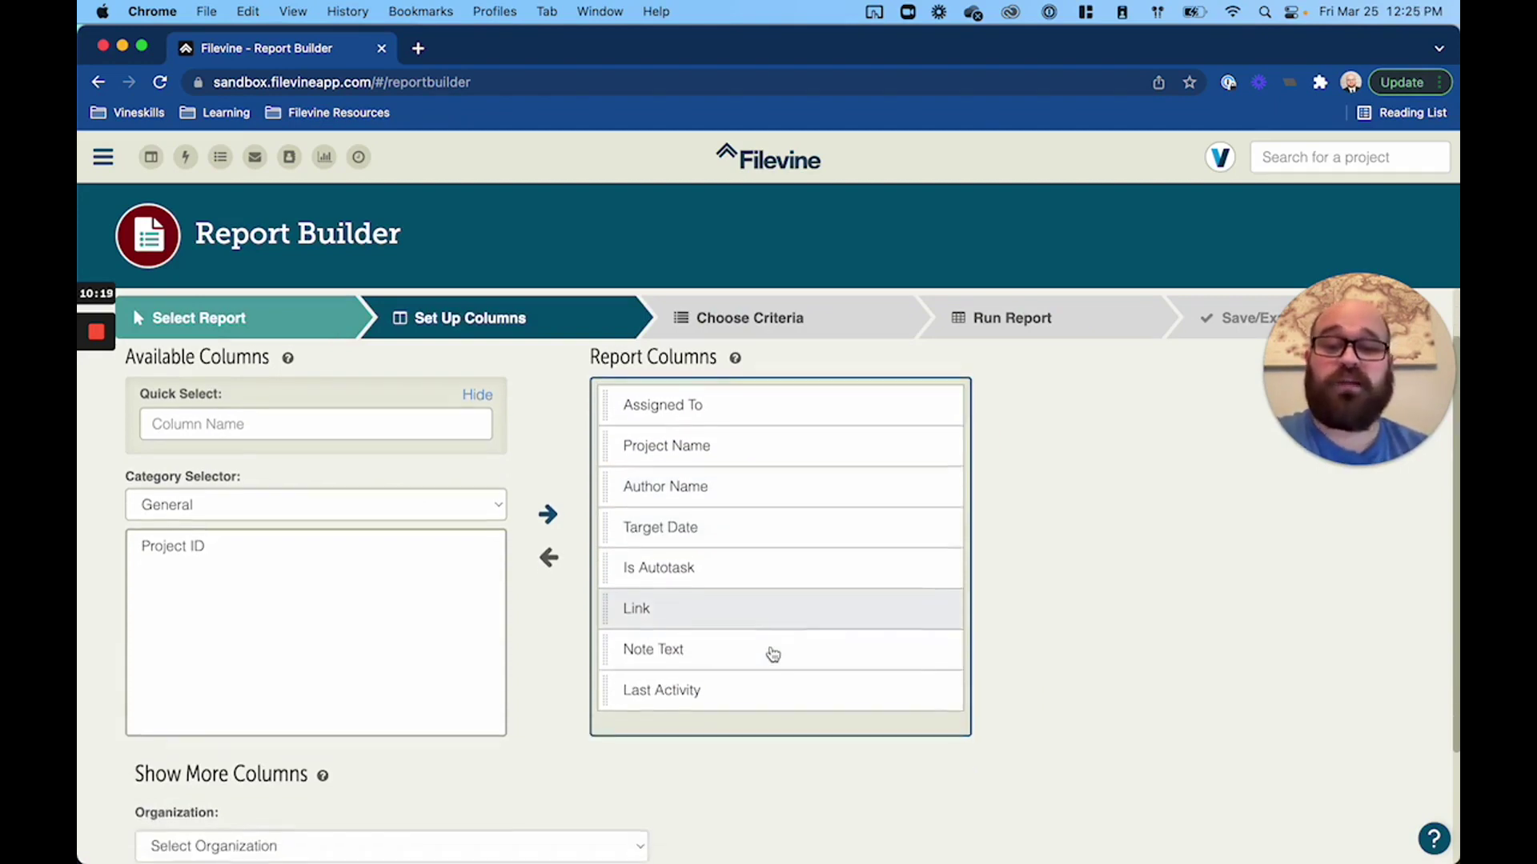
double_click(731, 578)
scroll(813, 673, "up", 1)
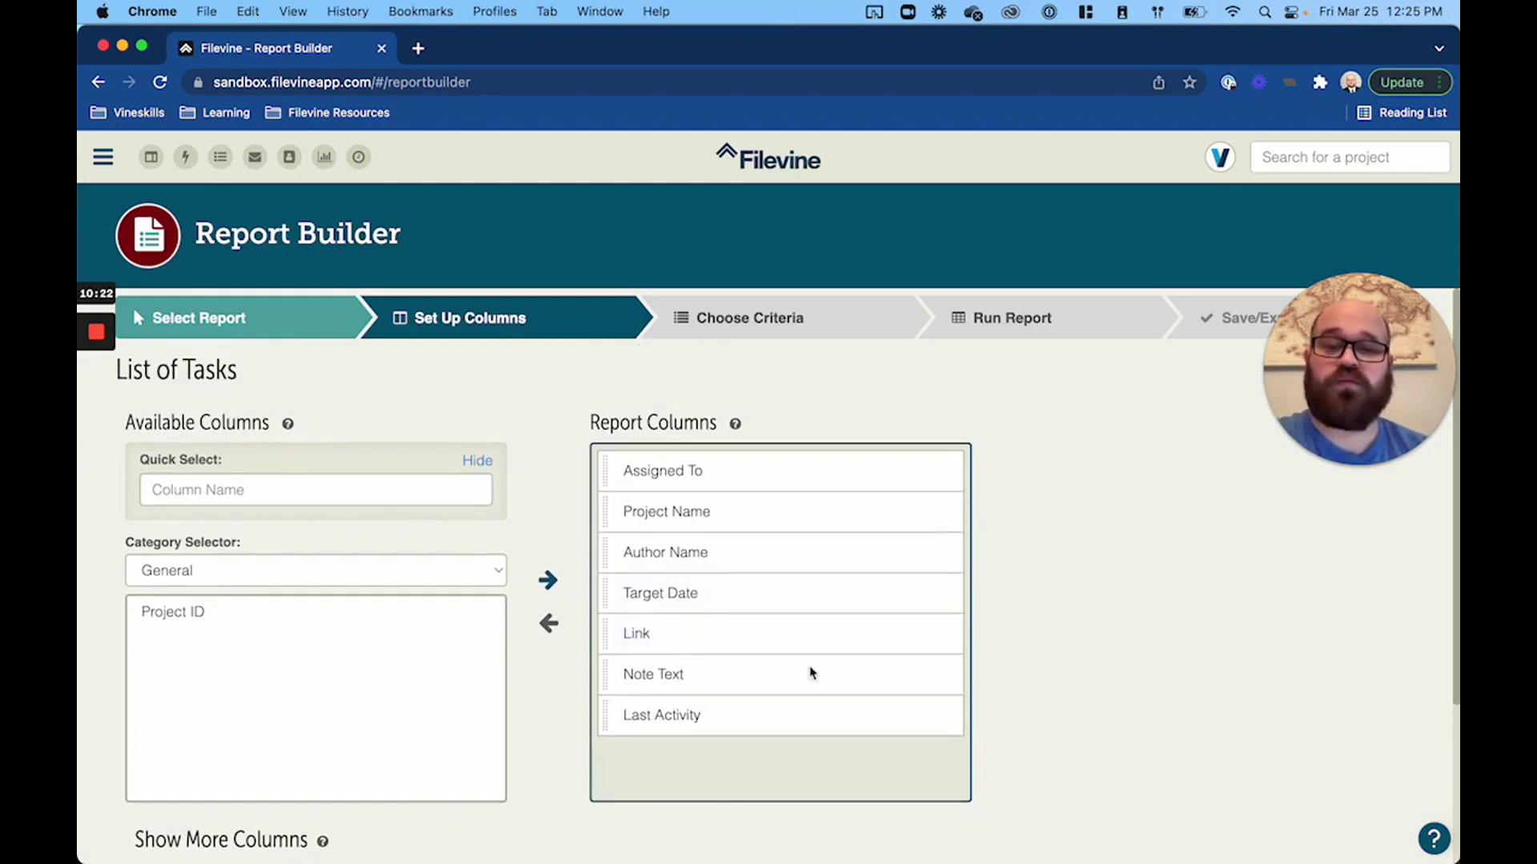
- Add a Task: Completed criterion set to No and run the report
left_click(787, 340)
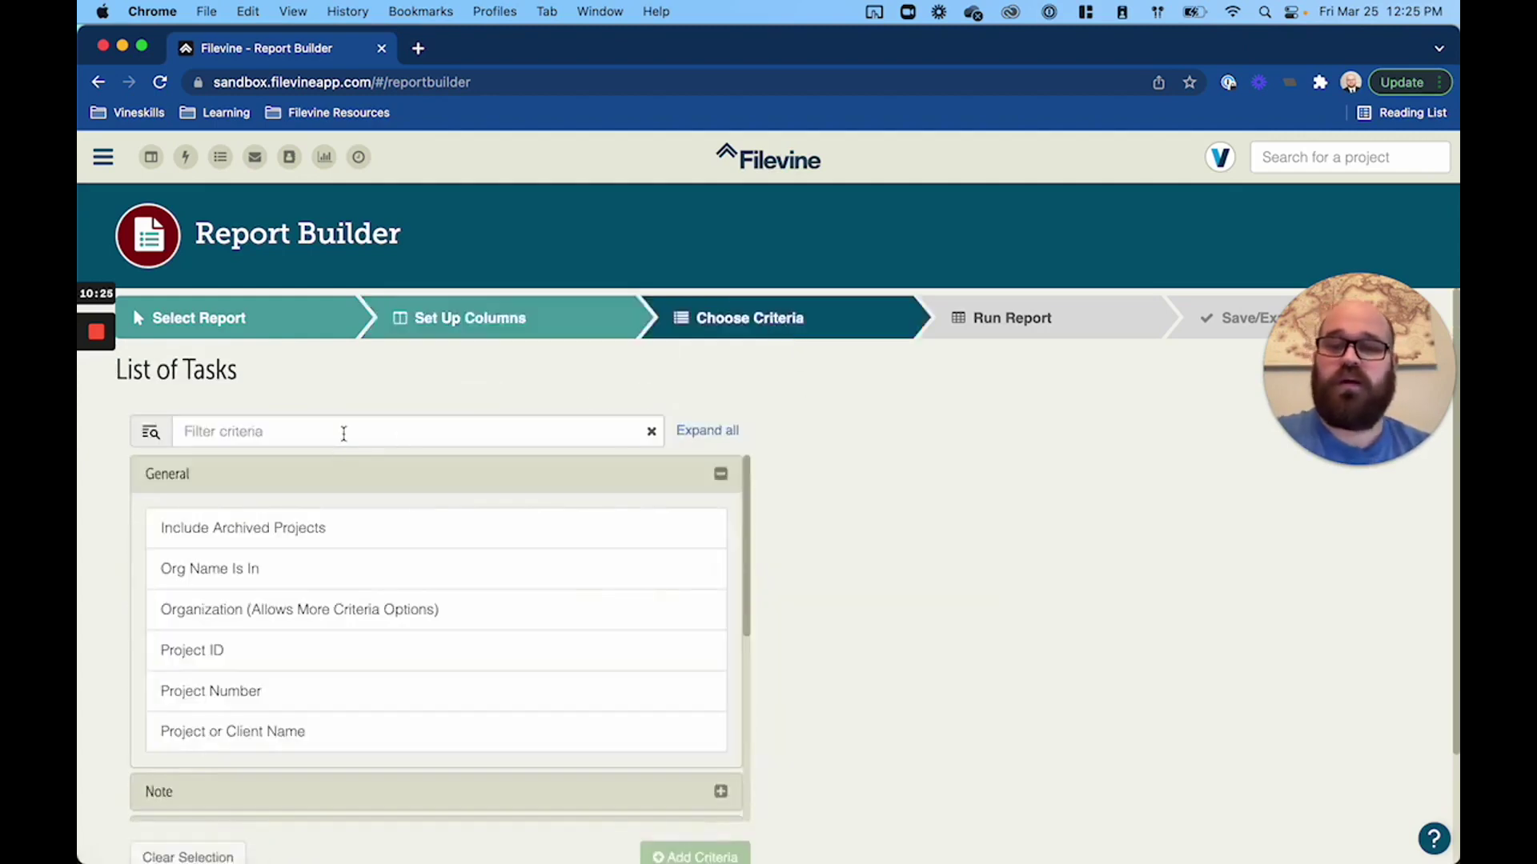
left_click(344, 433)
type("COMPLE")
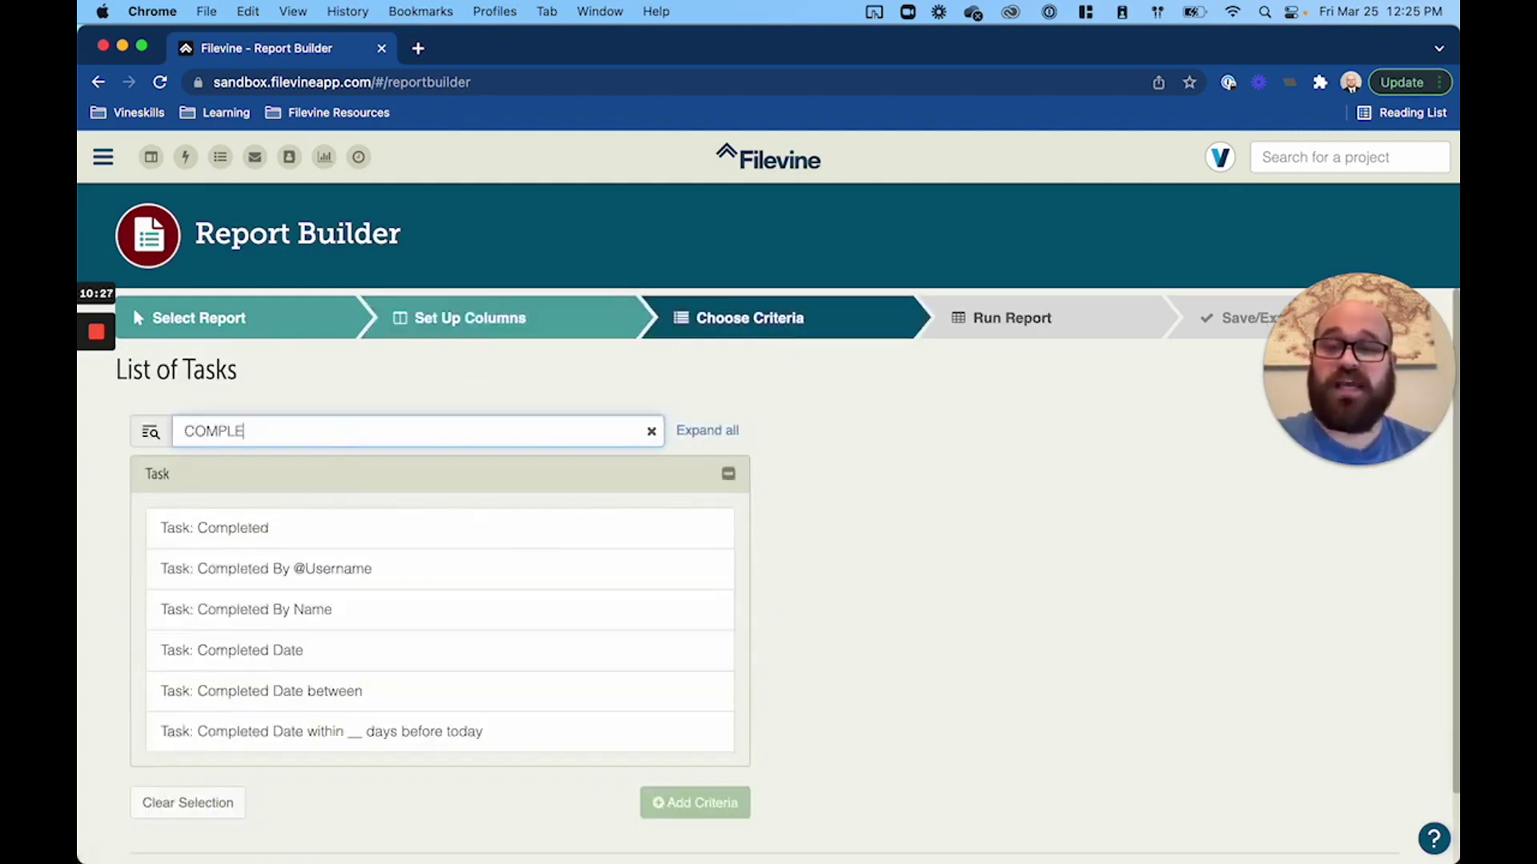
left_click(315, 530)
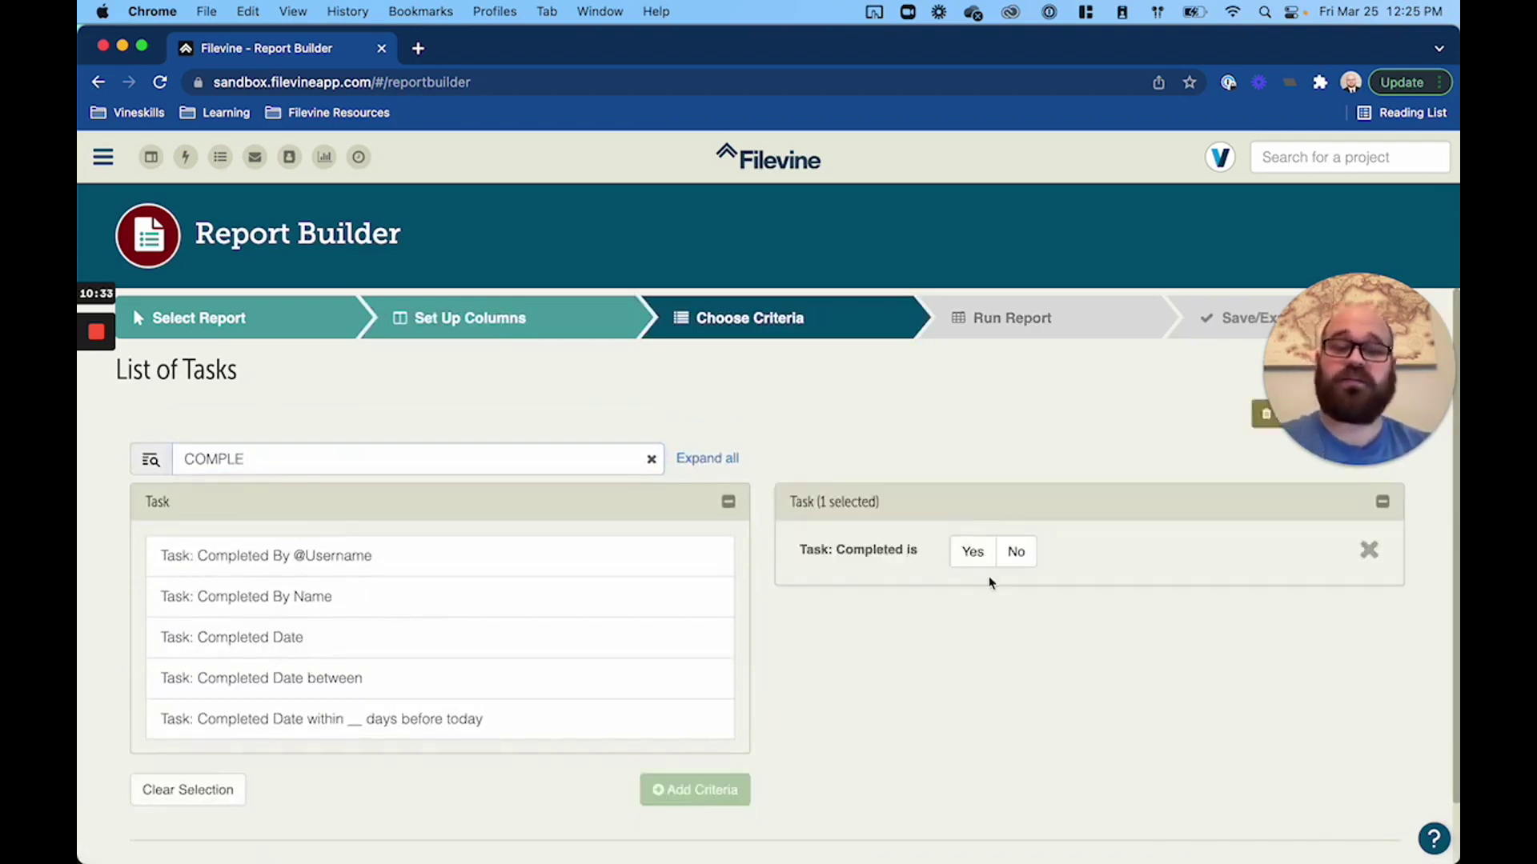
left_click(1017, 552)
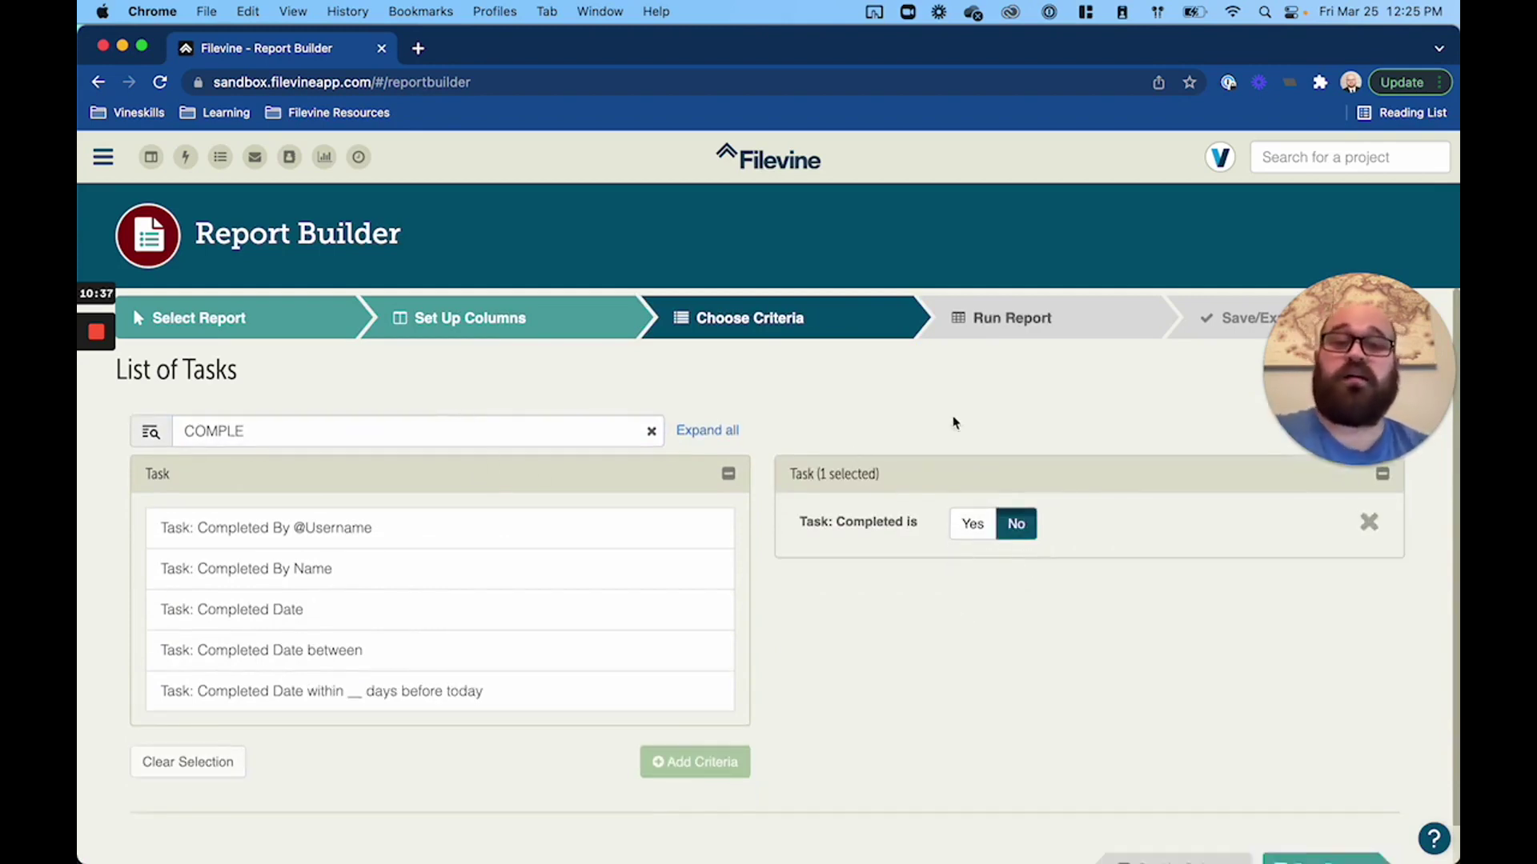
left_click(971, 317)
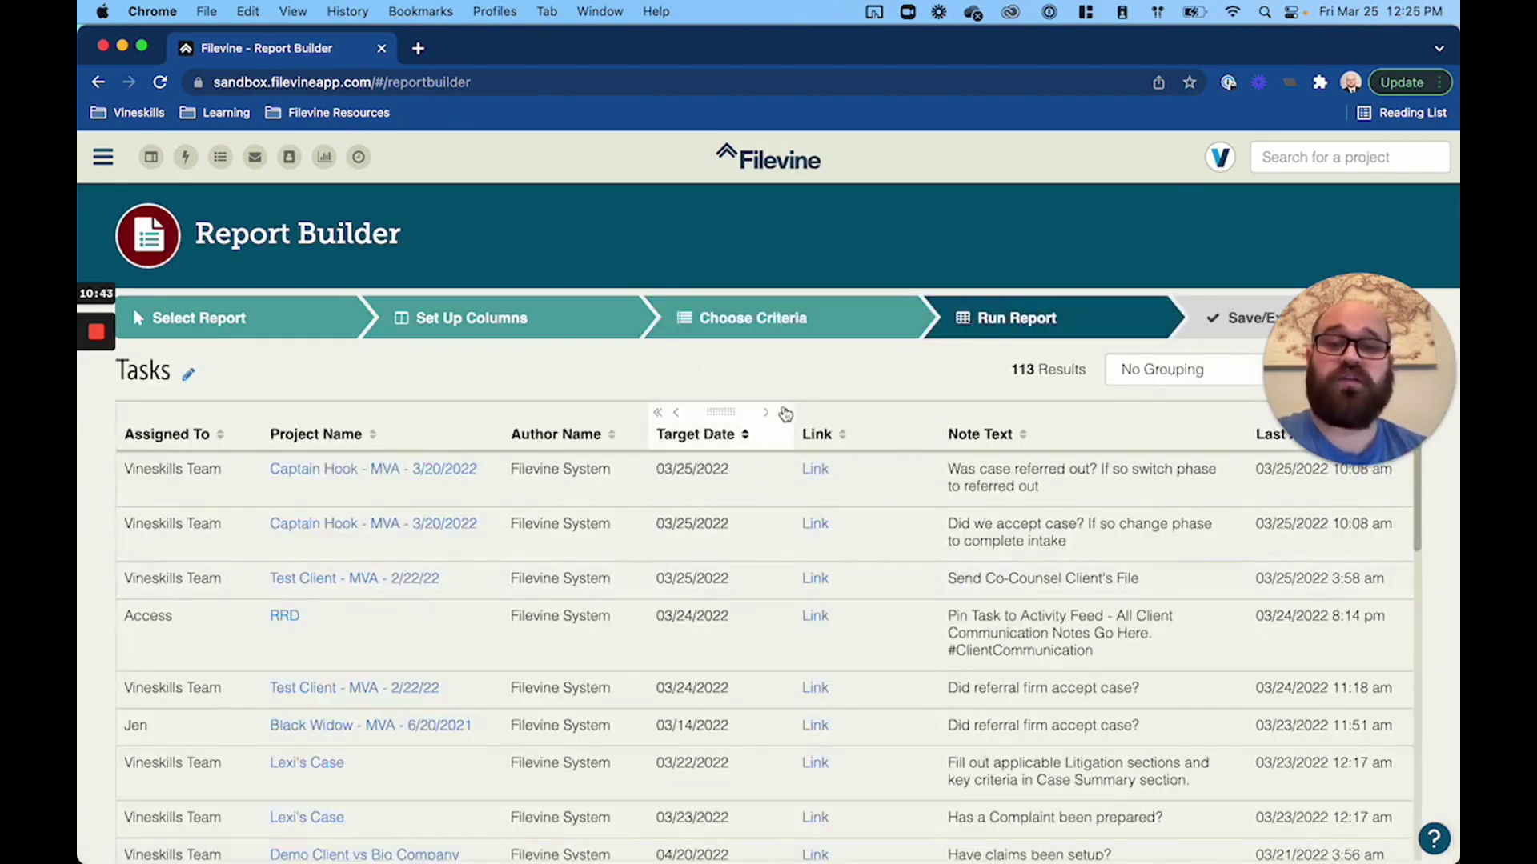
left_click(838, 333)
left_click(310, 433)
type("USER")
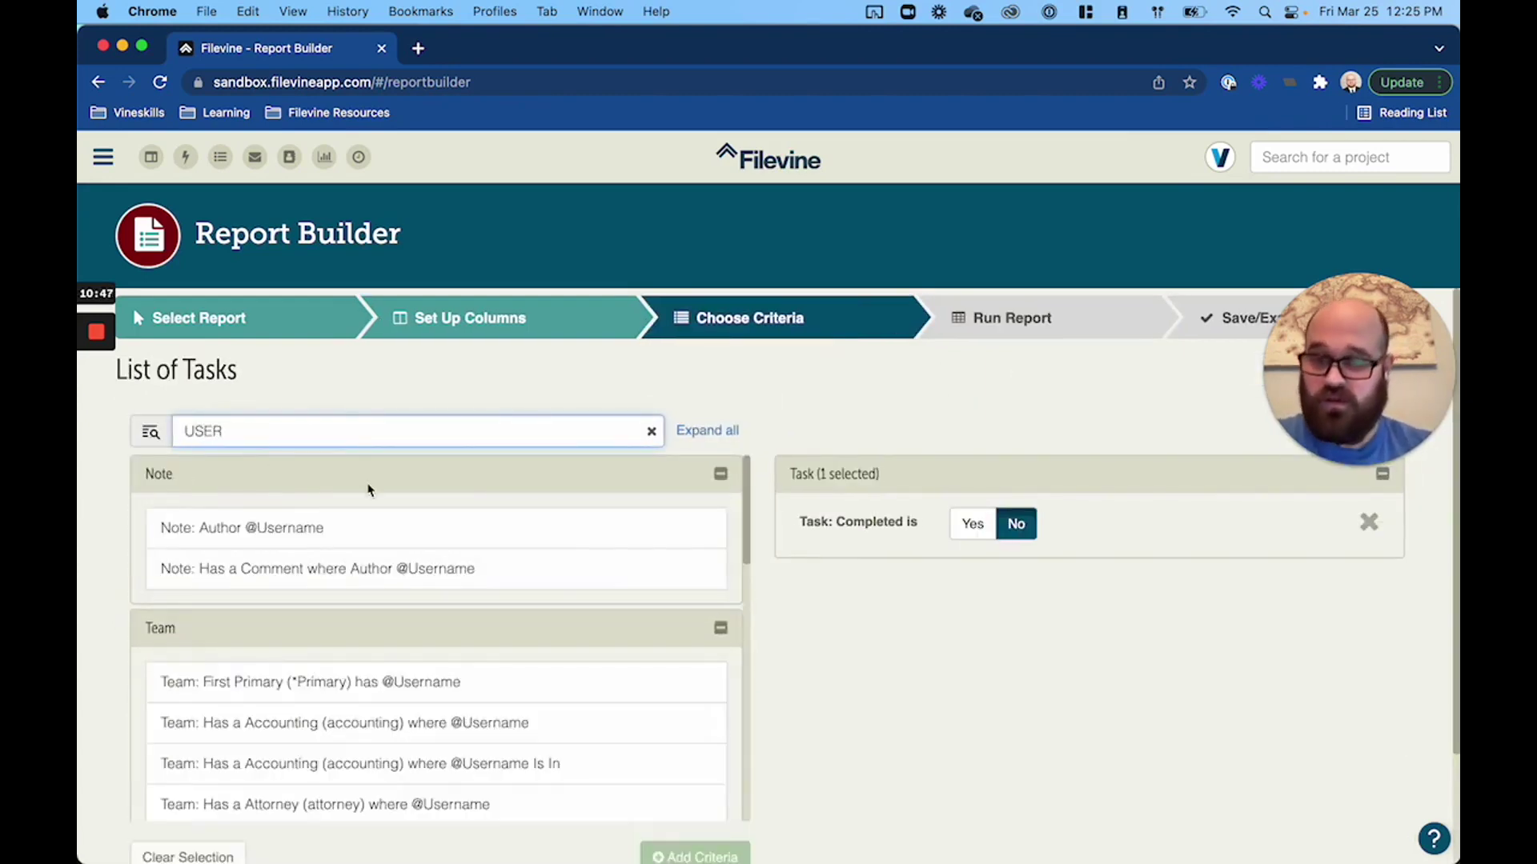
left_click(352, 529)
left_click(994, 659)
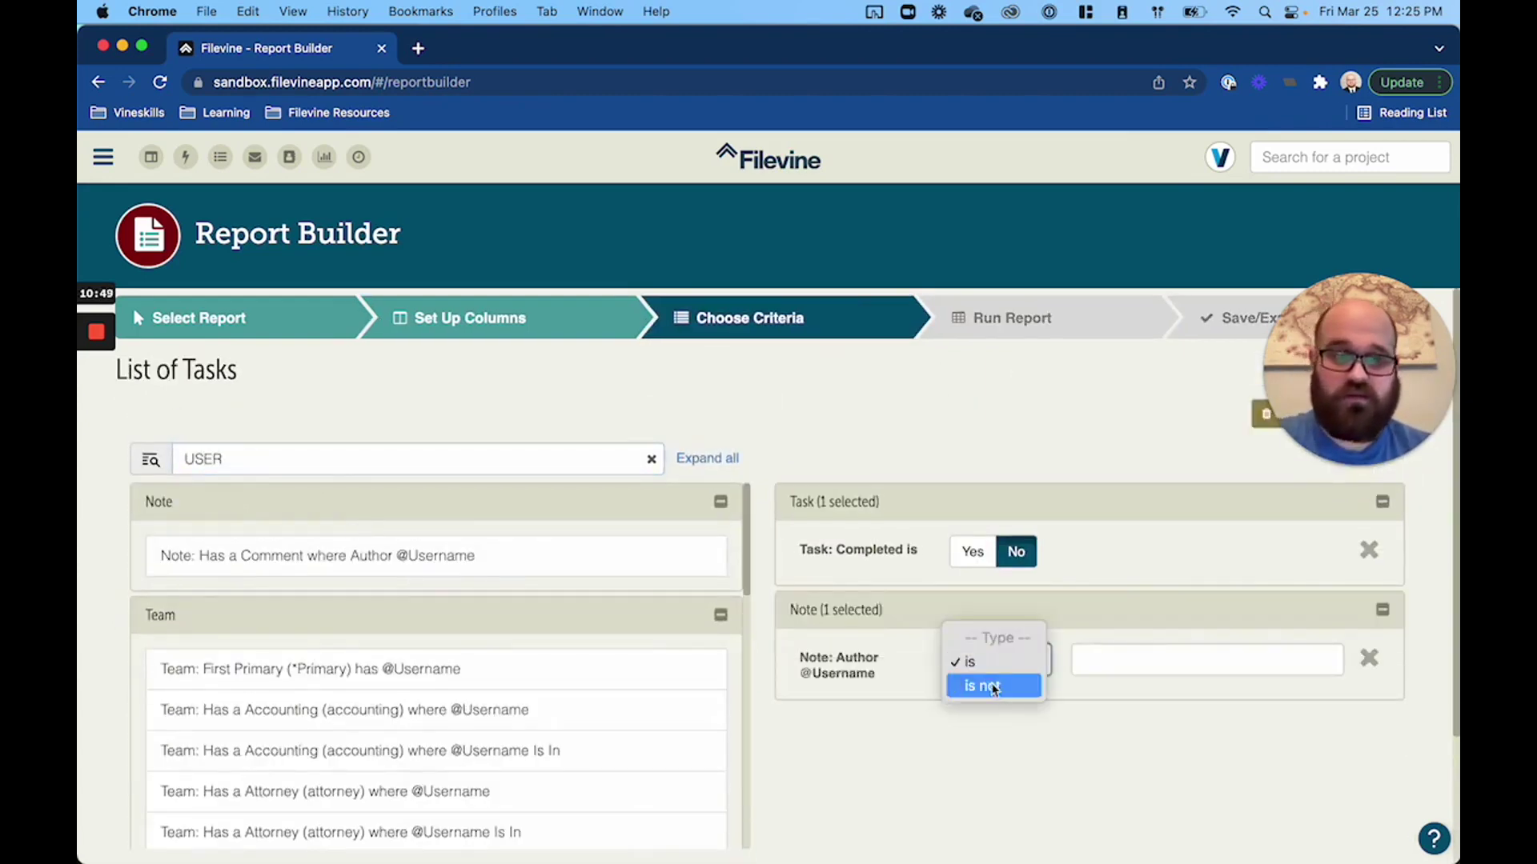
left_click(992, 663)
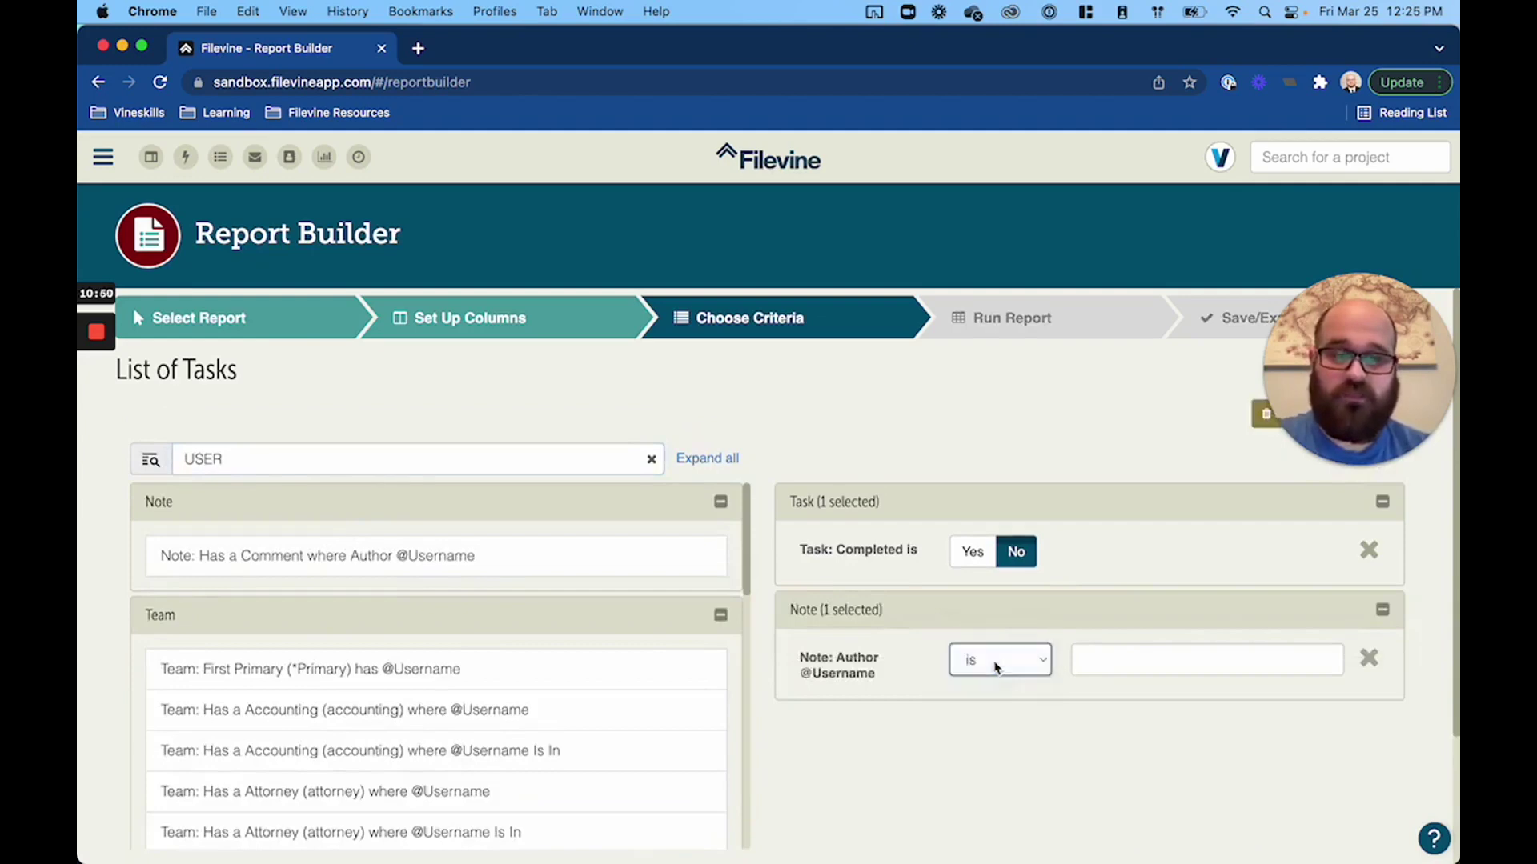
left_click(466, 570)
left_click(1368, 659)
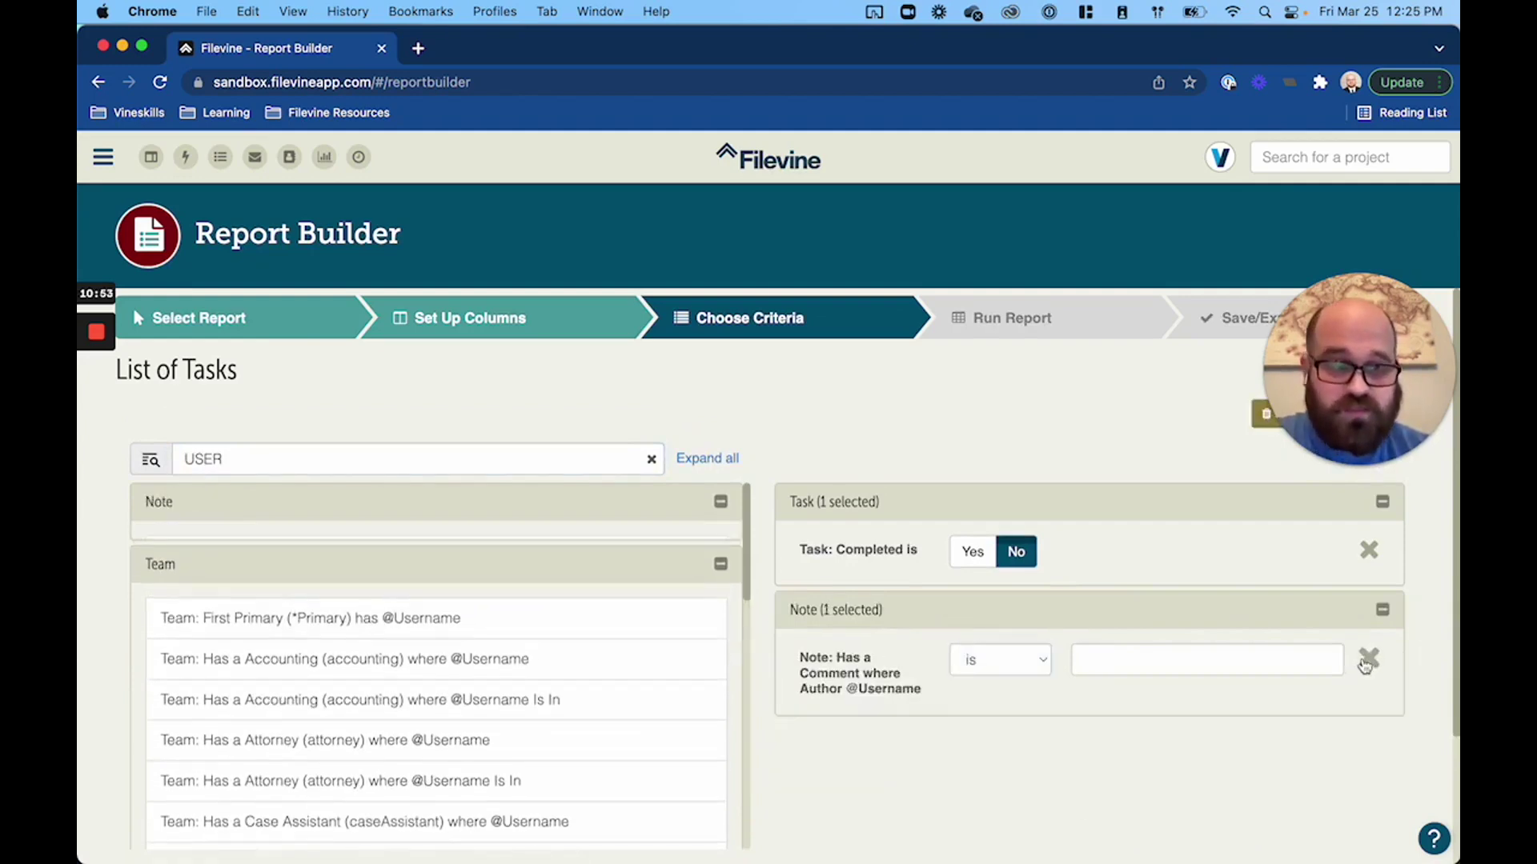
left_click(1368, 659)
left_click(358, 432)
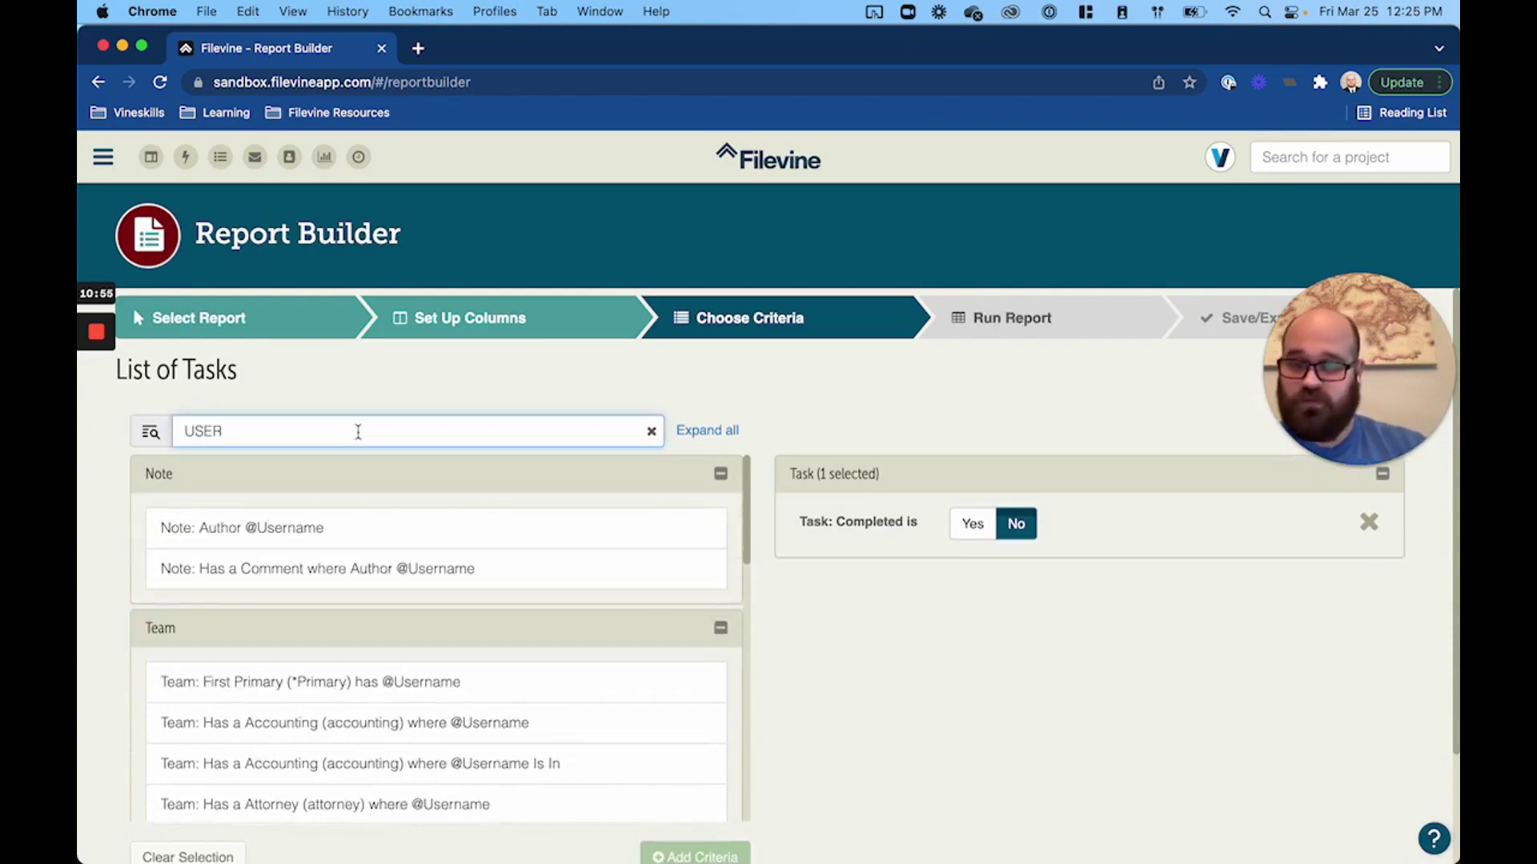
type("NAME")
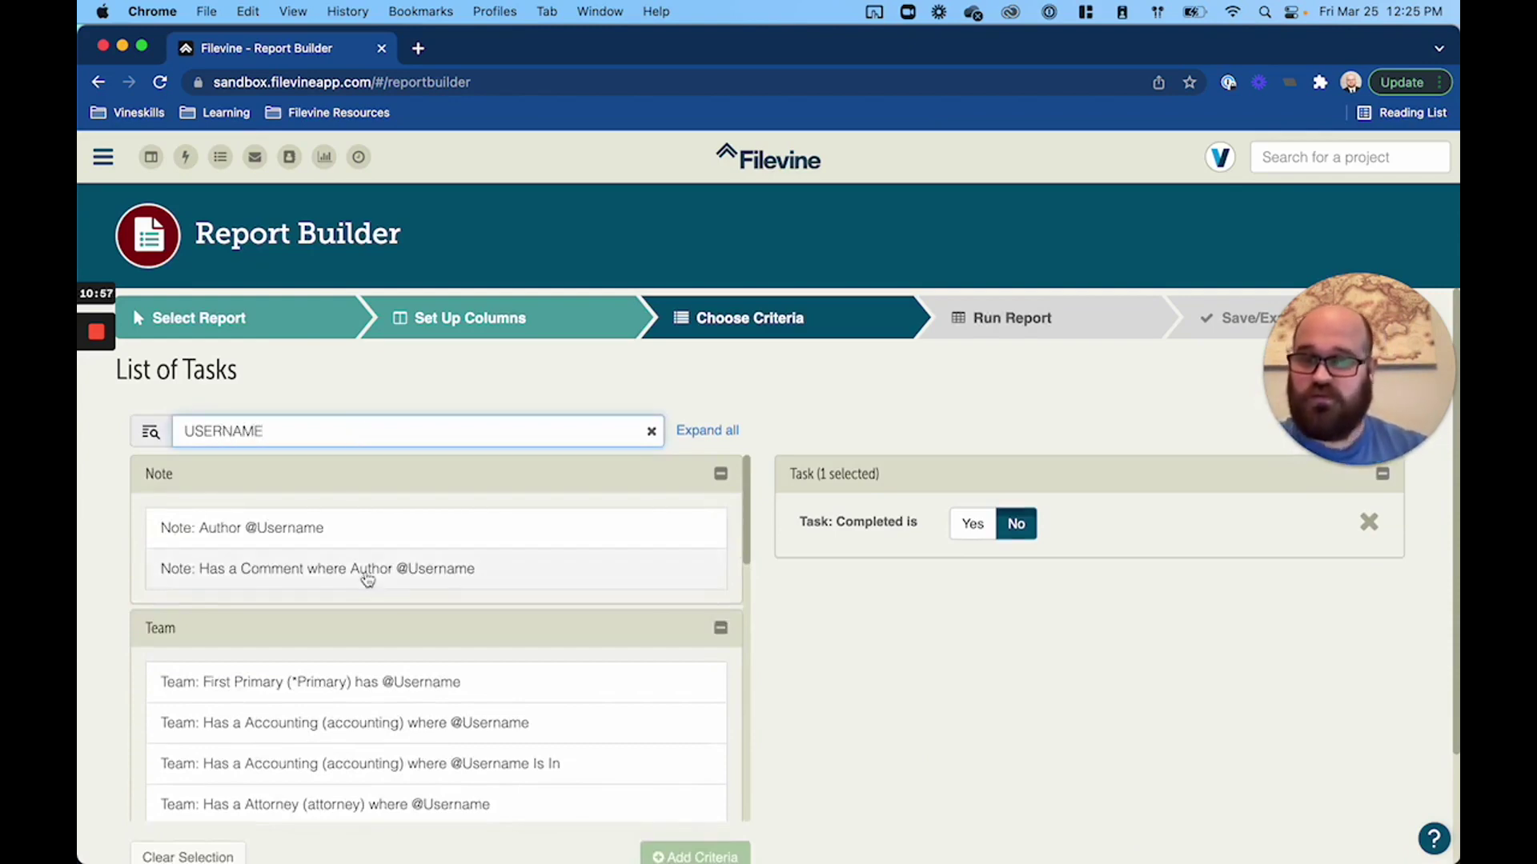
scroll(367, 576, "down", 10)
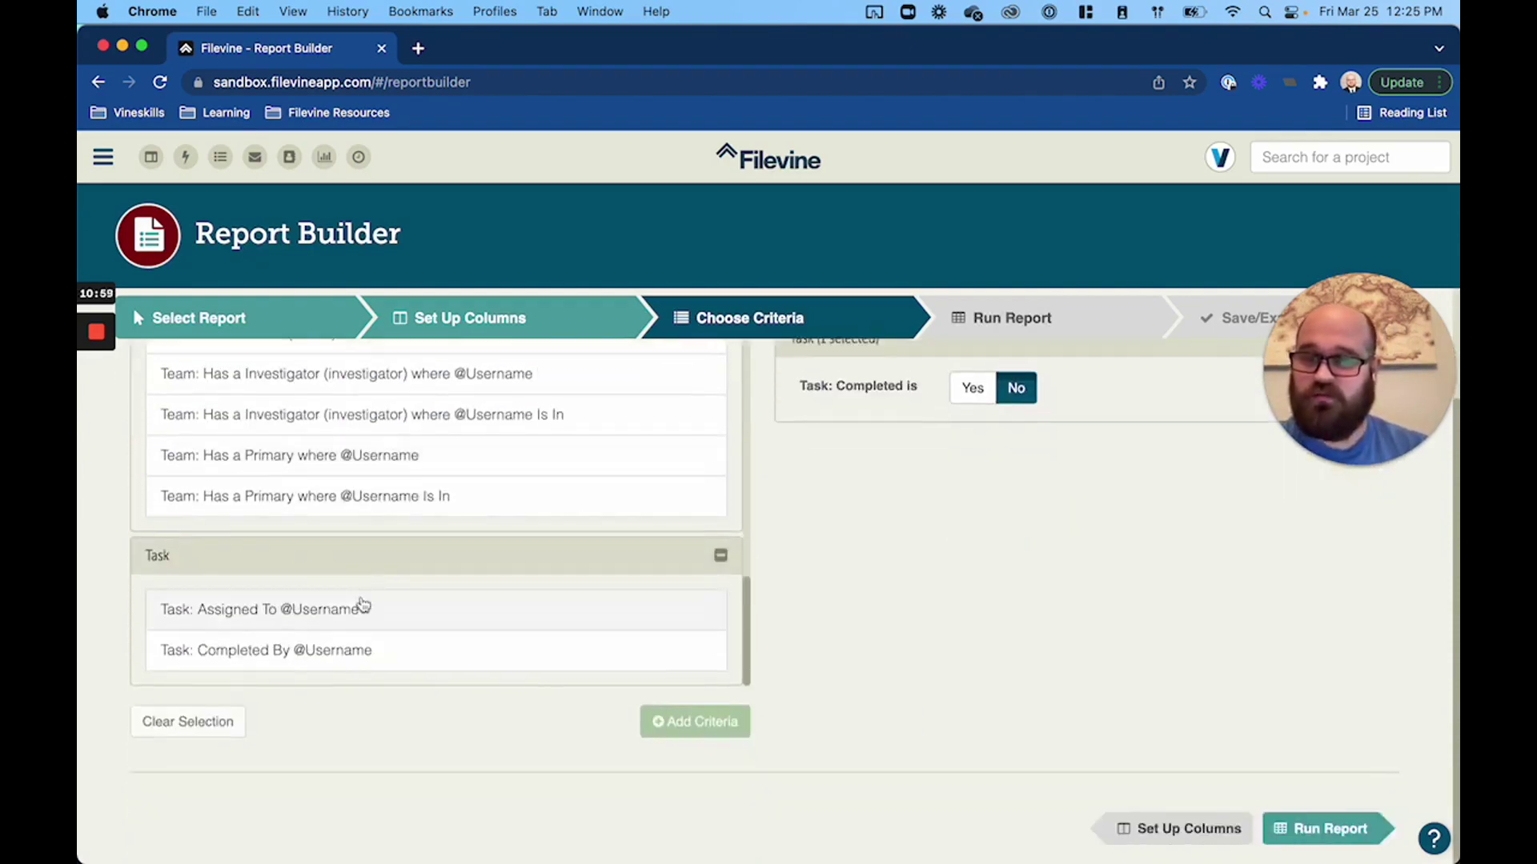
scroll(370, 600, "up", 8)
scroll(637, 414, "up", 3)
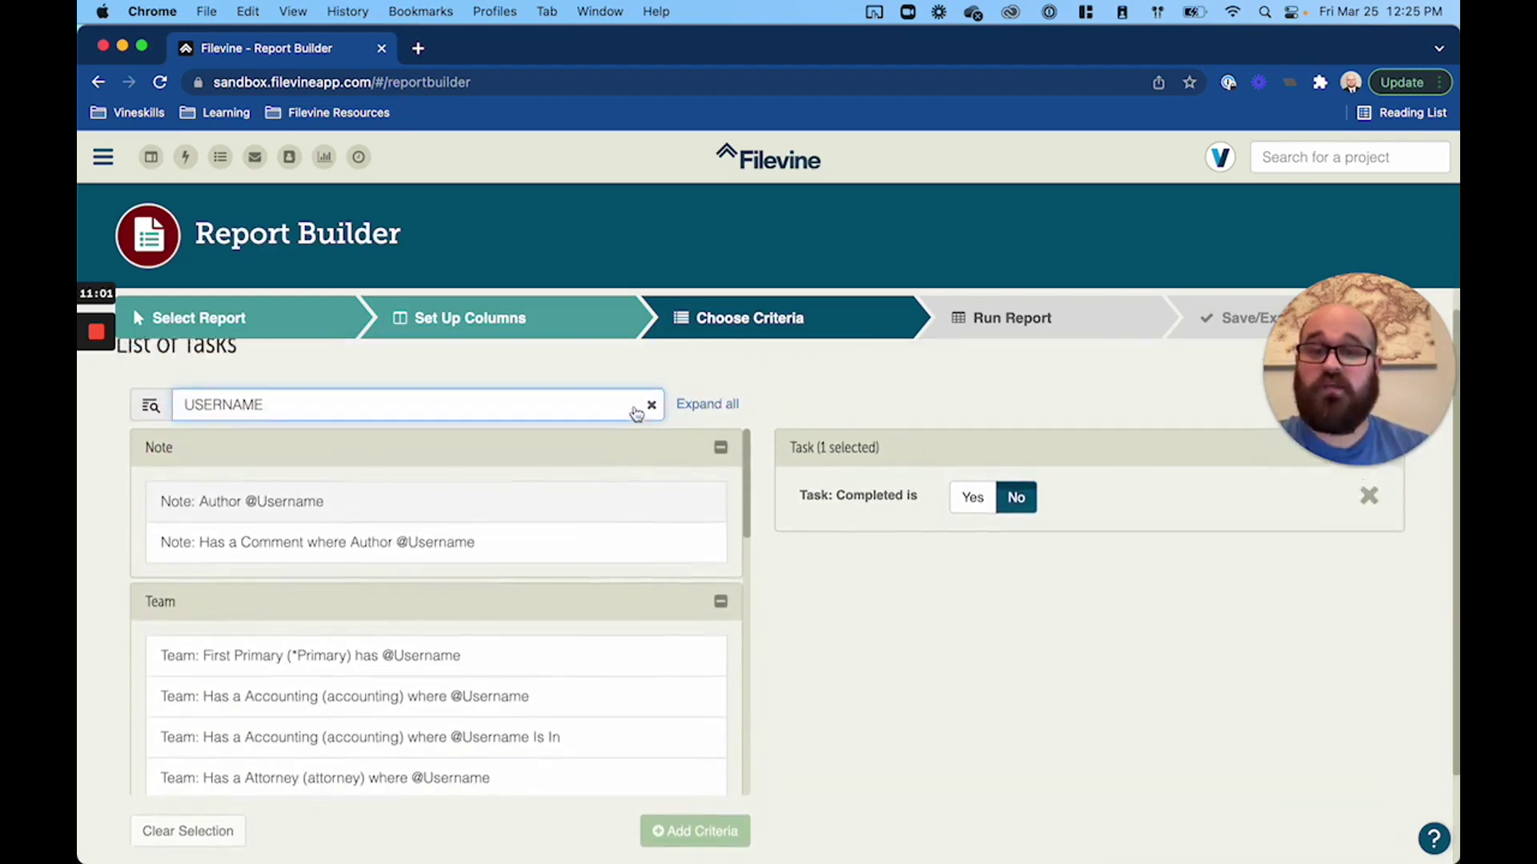
left_click(644, 424)
type("ASSIG")
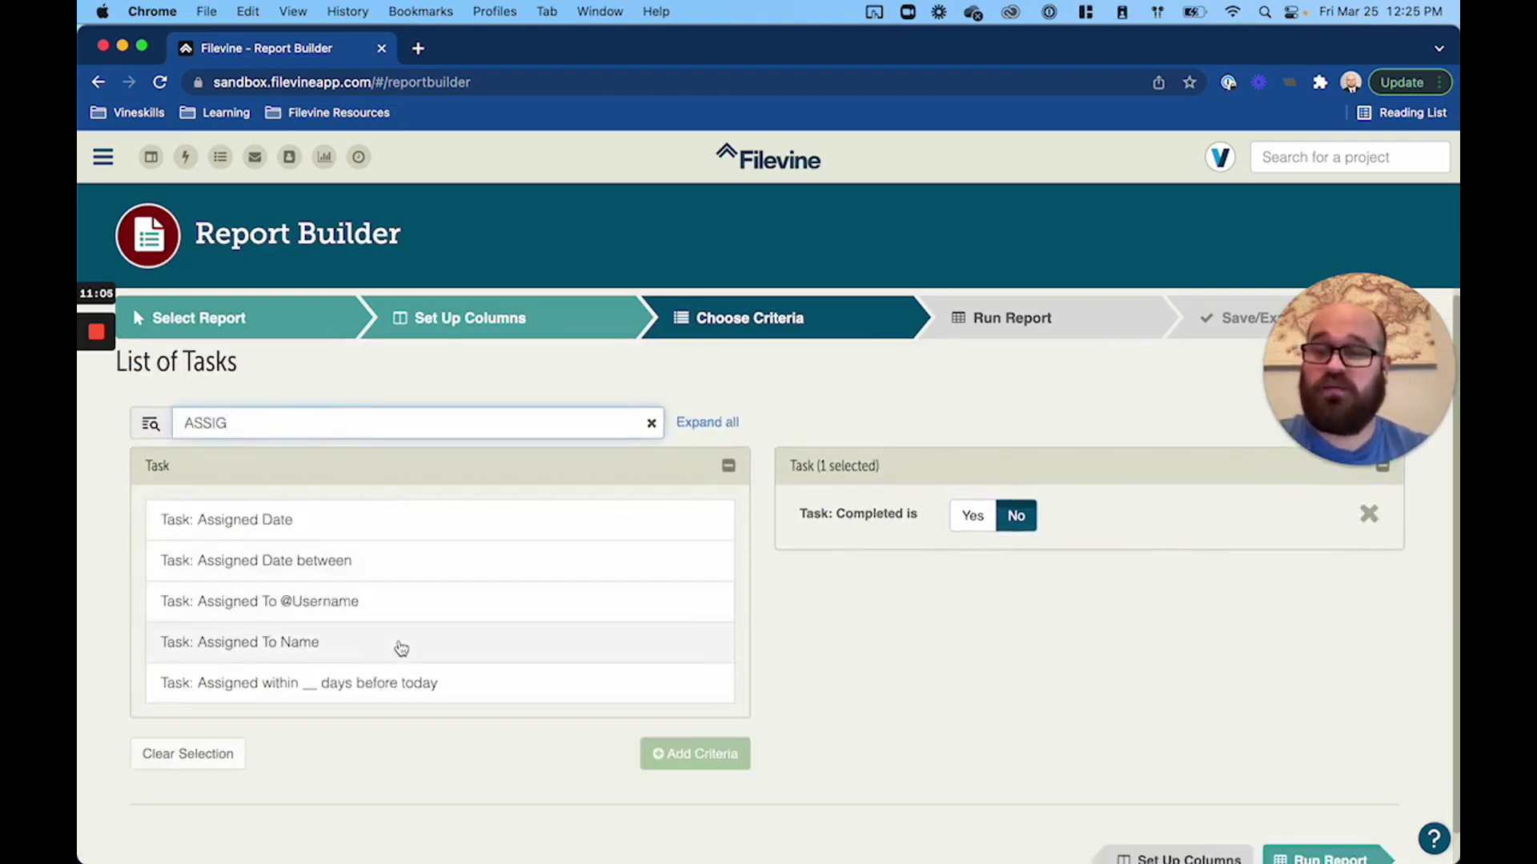
left_click(424, 602)
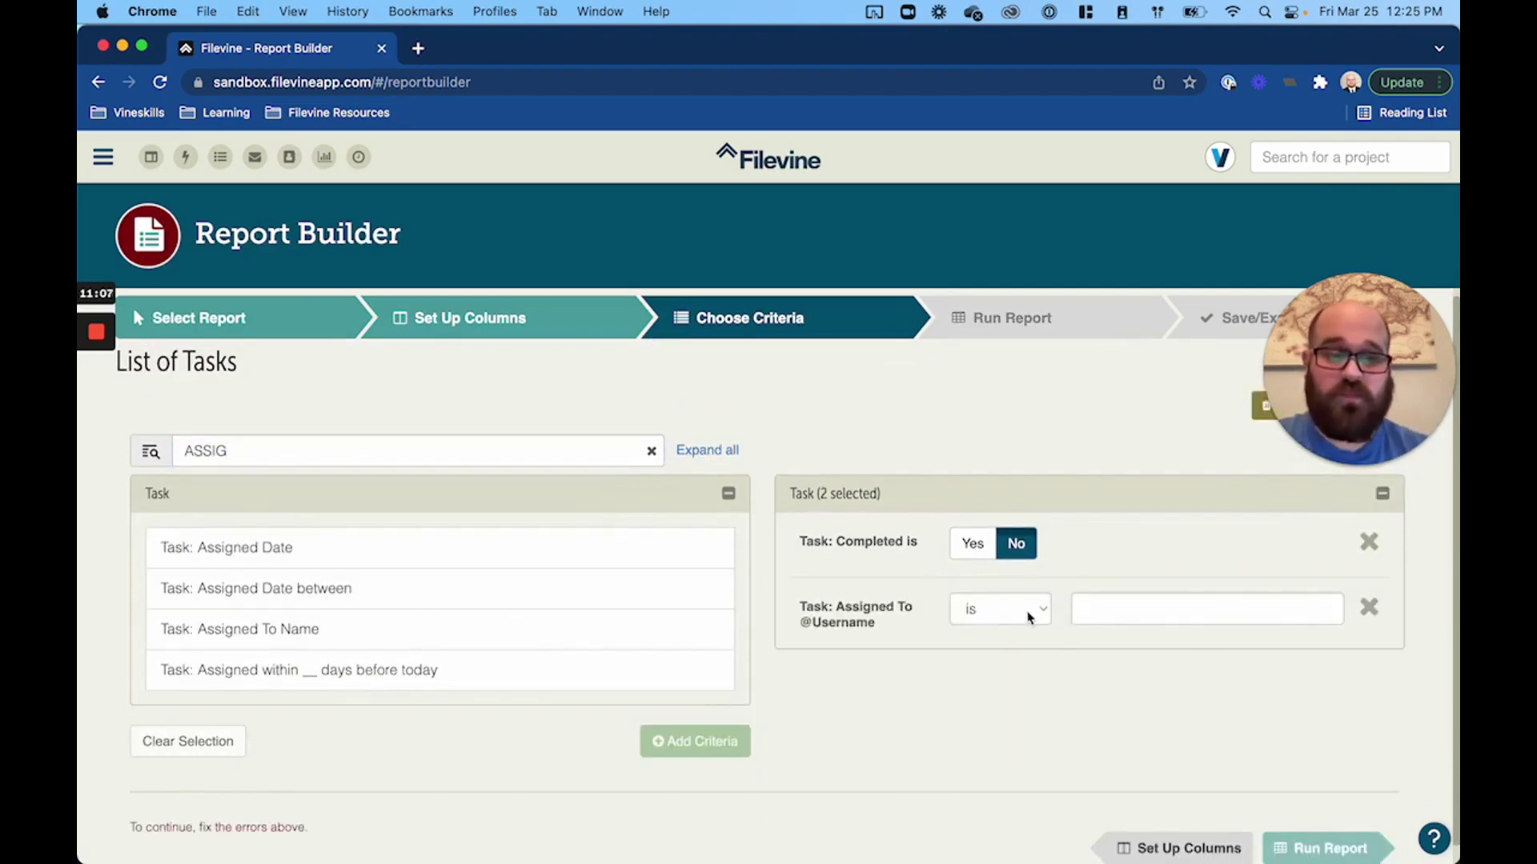
left_click(1001, 610)
left_click(992, 611)
left_click(1104, 610)
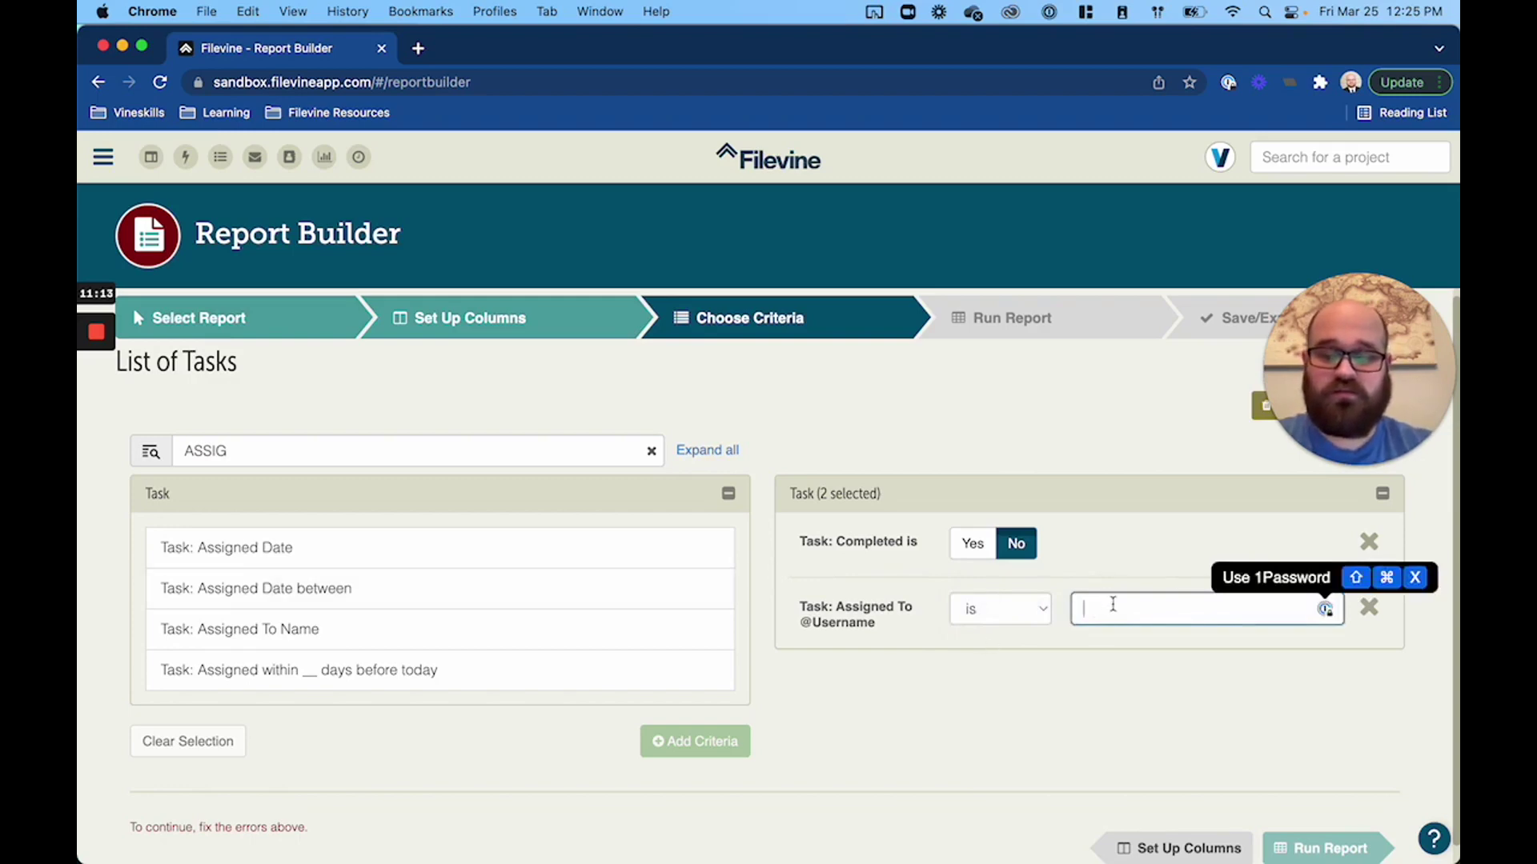
type("VINESKILLS")
- Run the filtered tasks report, review its 49 results, and return to Select Report
left_click(1070, 330)
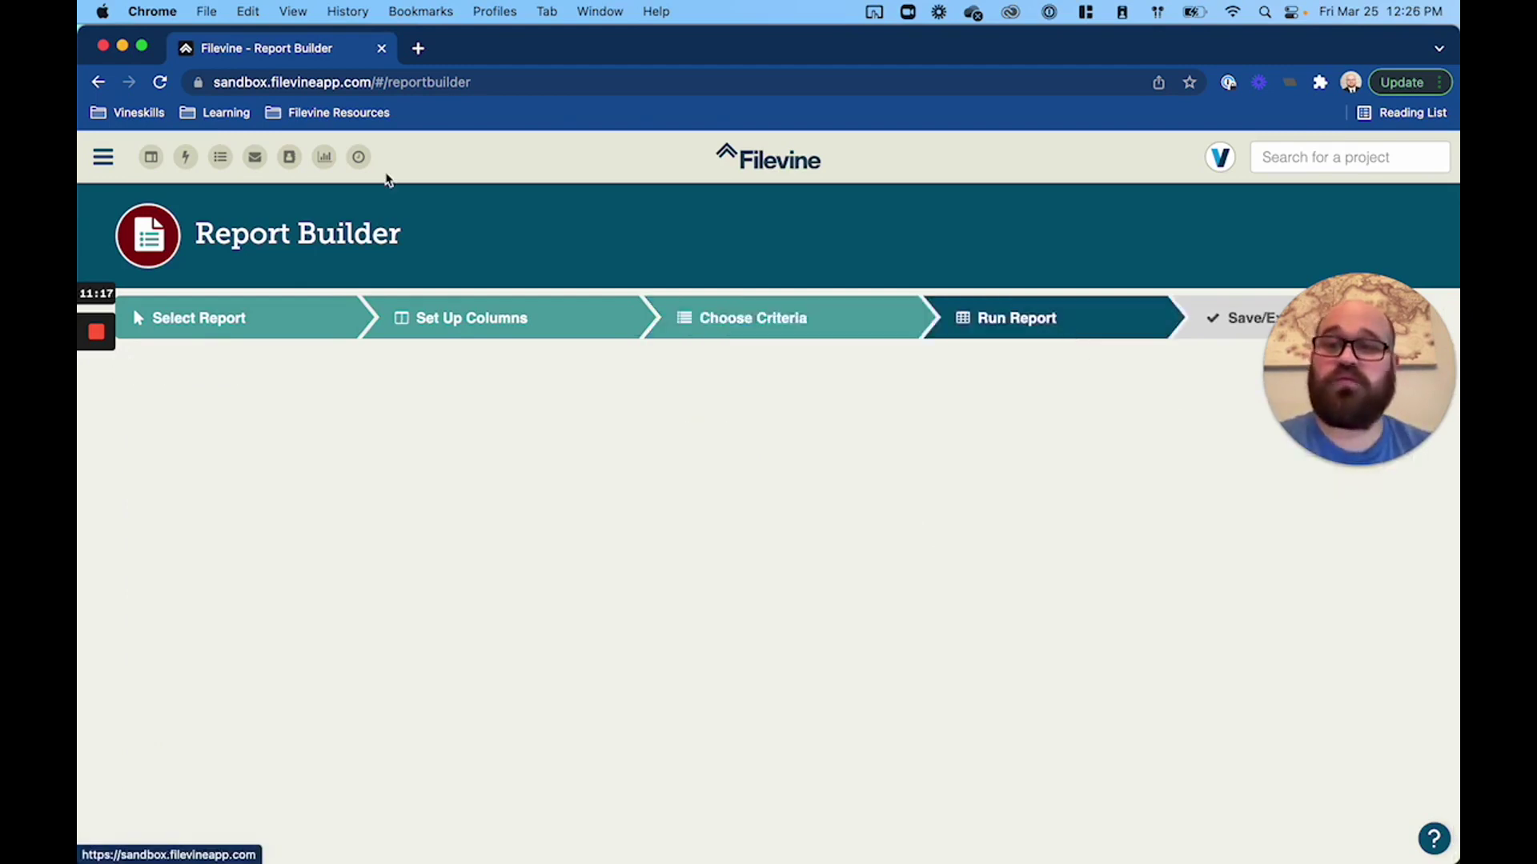
left_click(380, 86)
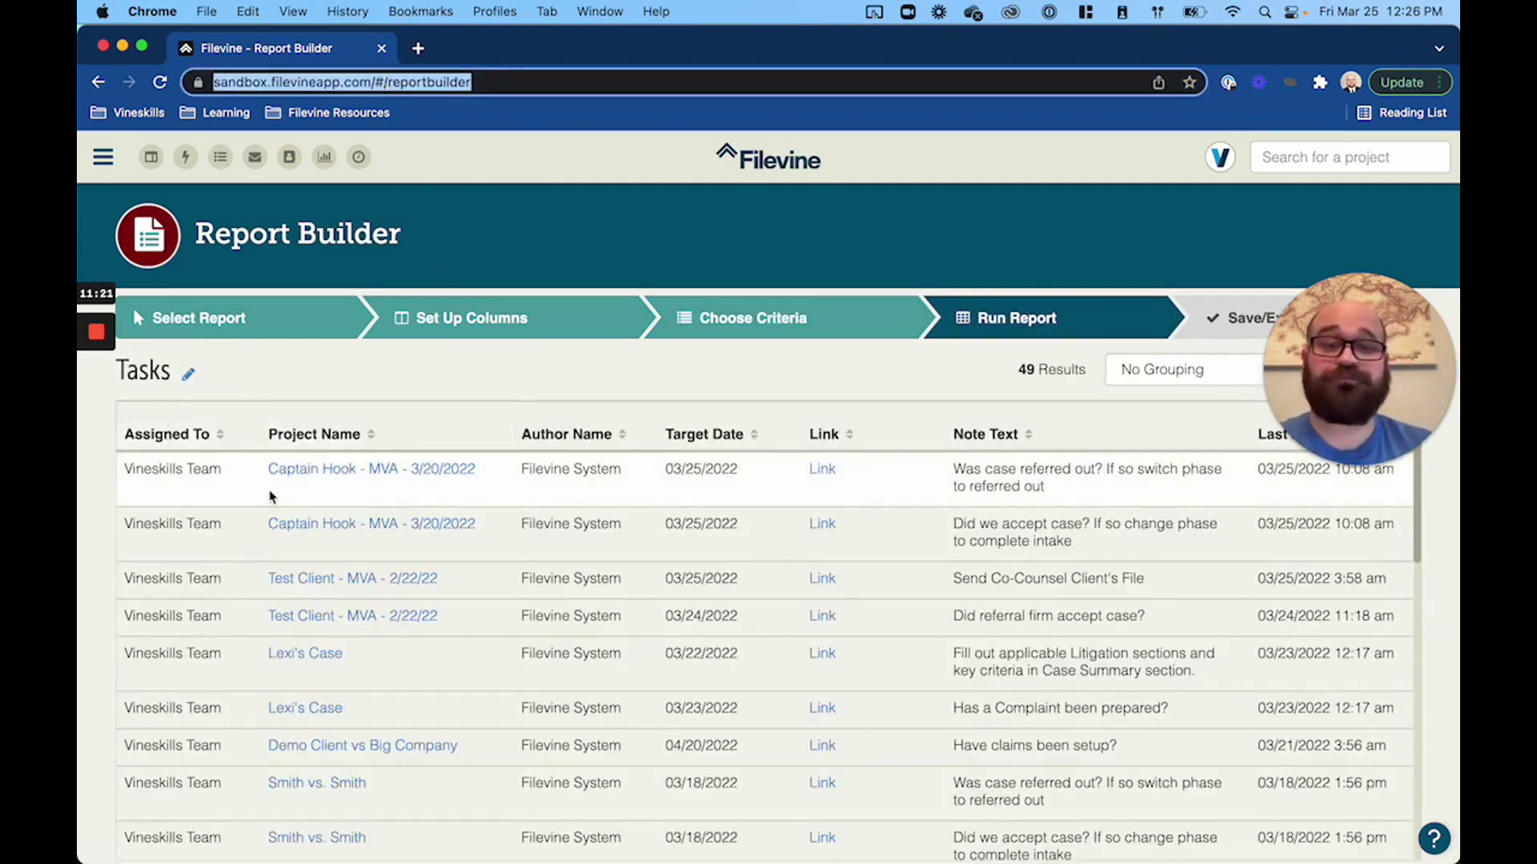
scroll(738, 652, "down", 2)
scroll(738, 651, "up", 2)
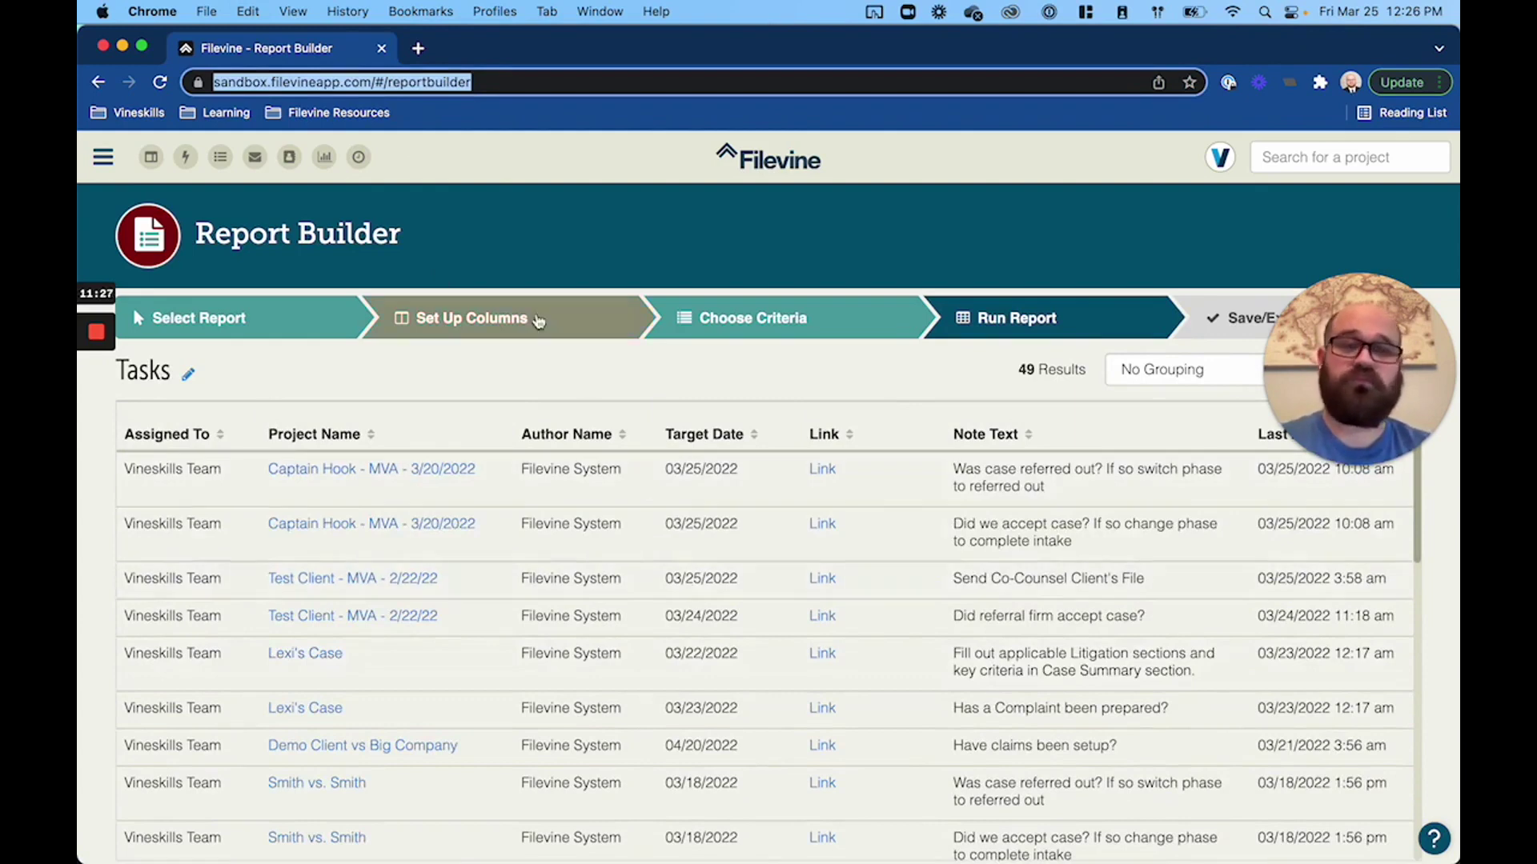
left_click(300, 321)
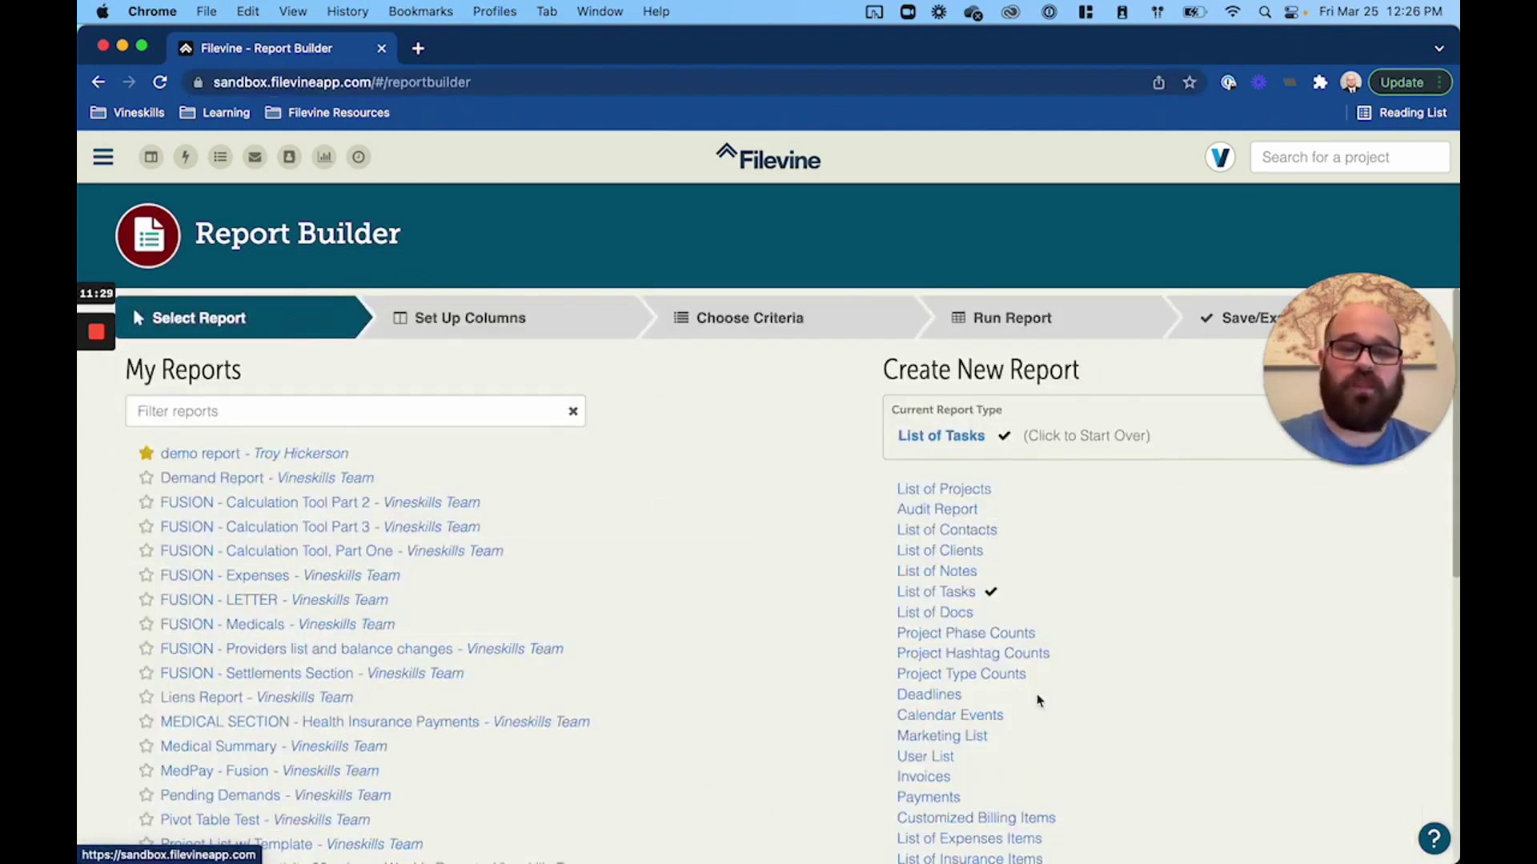
- Switch the report type to List of Liens Items
scroll(1036, 698, "down", 3)
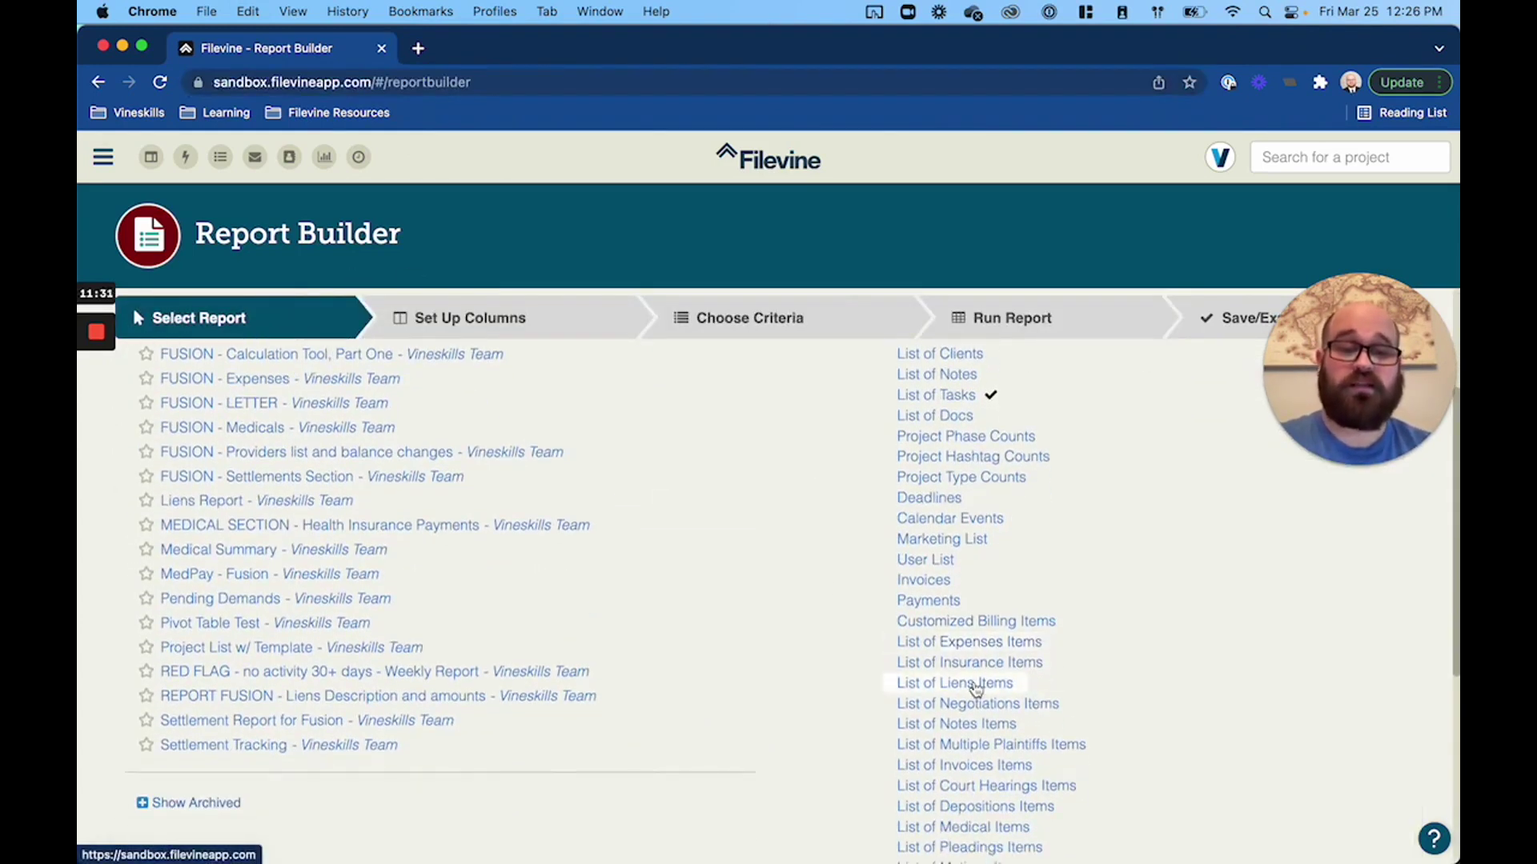
left_click(976, 685)
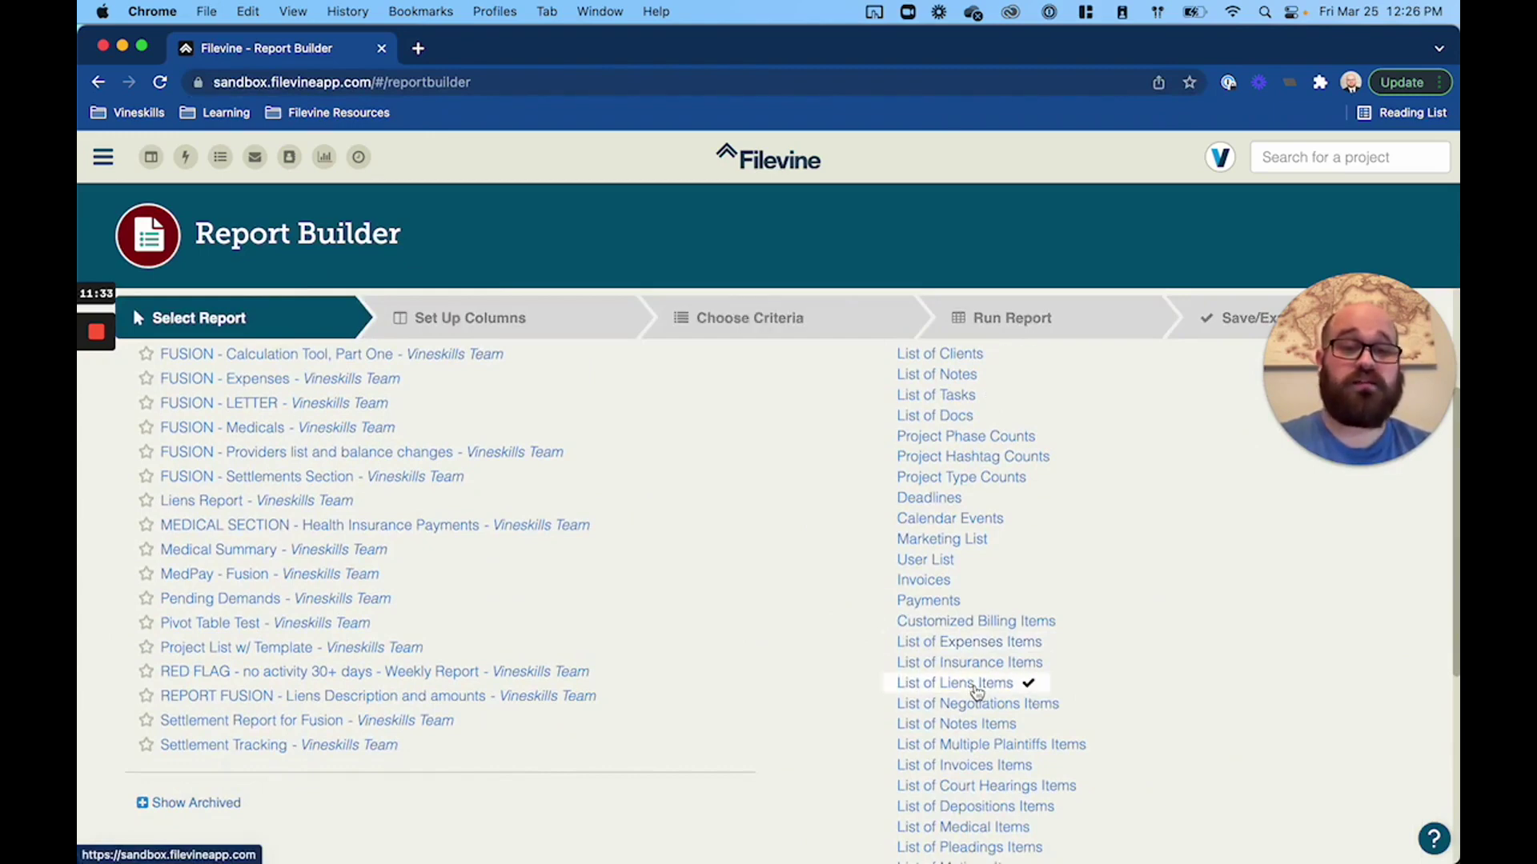
scroll(976, 704, "down", 2)
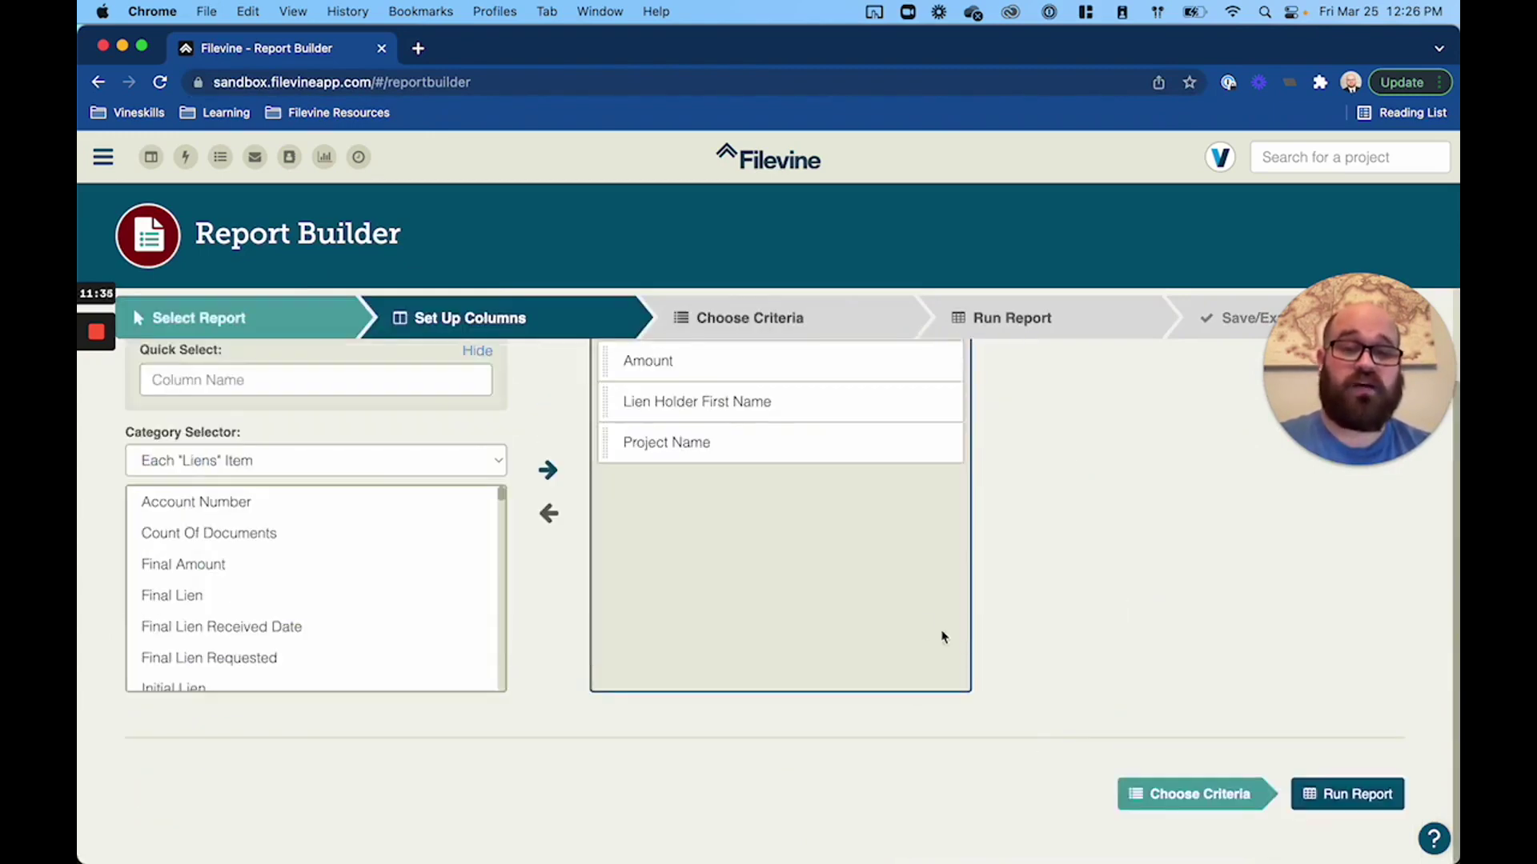
scroll(924, 629, "up", 2)
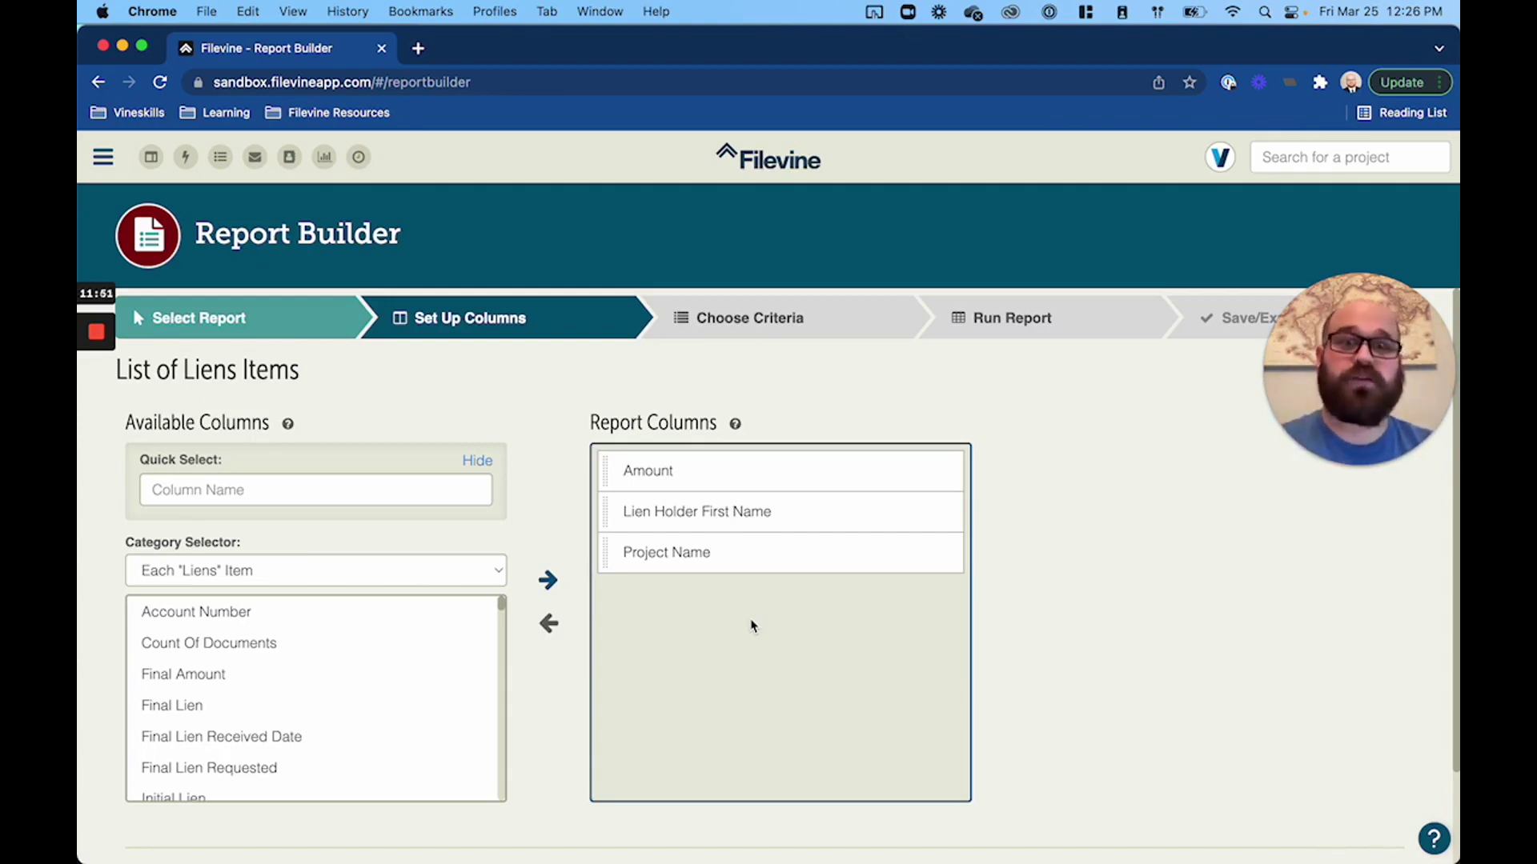
- Add the Final Lien Received Date column via Quick Select and copy the page URL
left_click(382, 491)
type("FINAL")
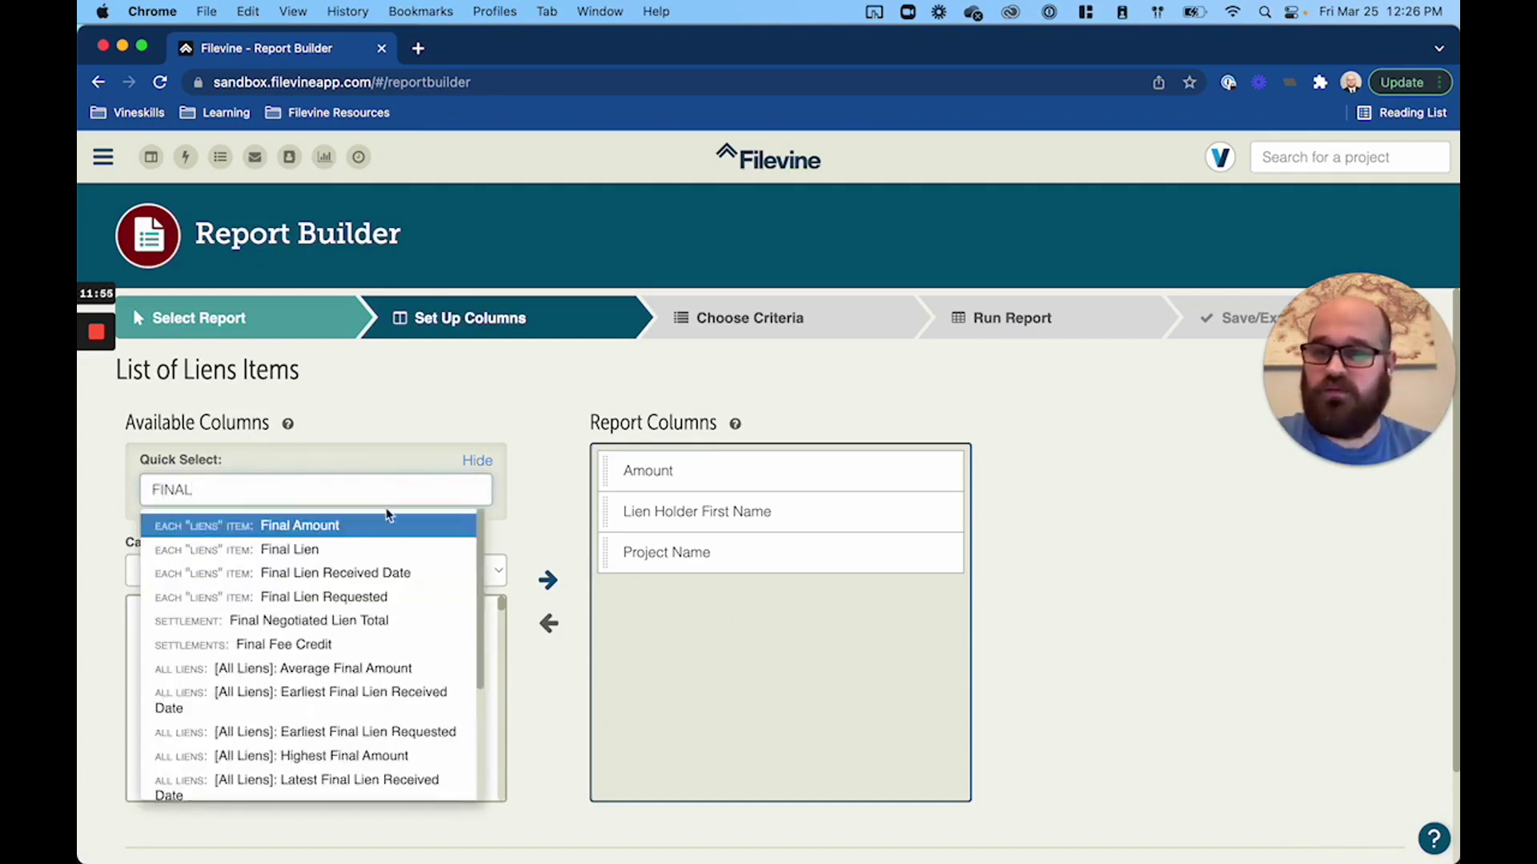
left_click(377, 575)
left_click(420, 83)
key("super+c")
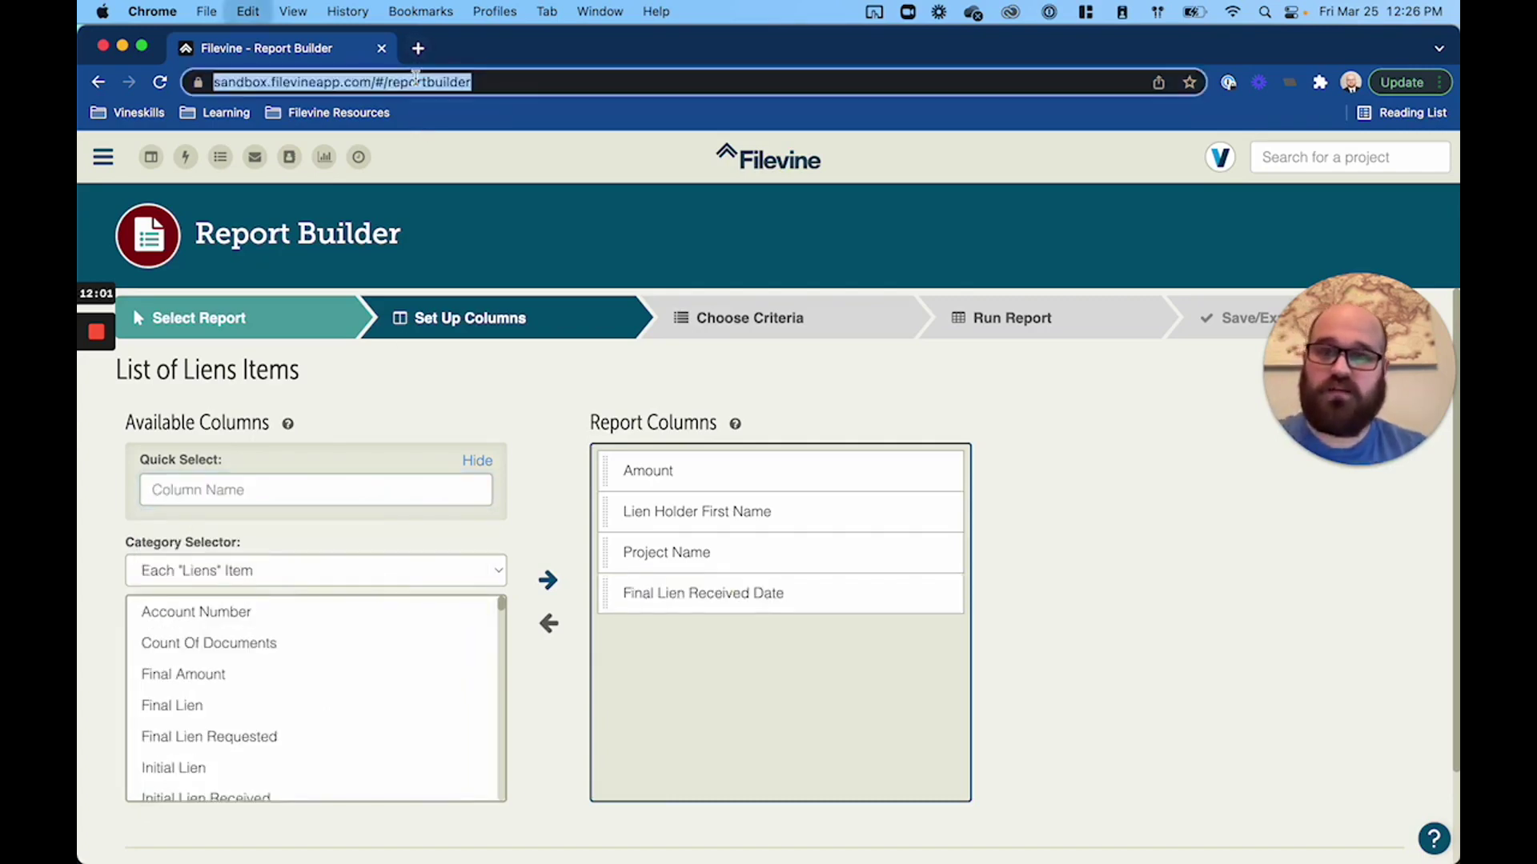
left_click(765, 675)
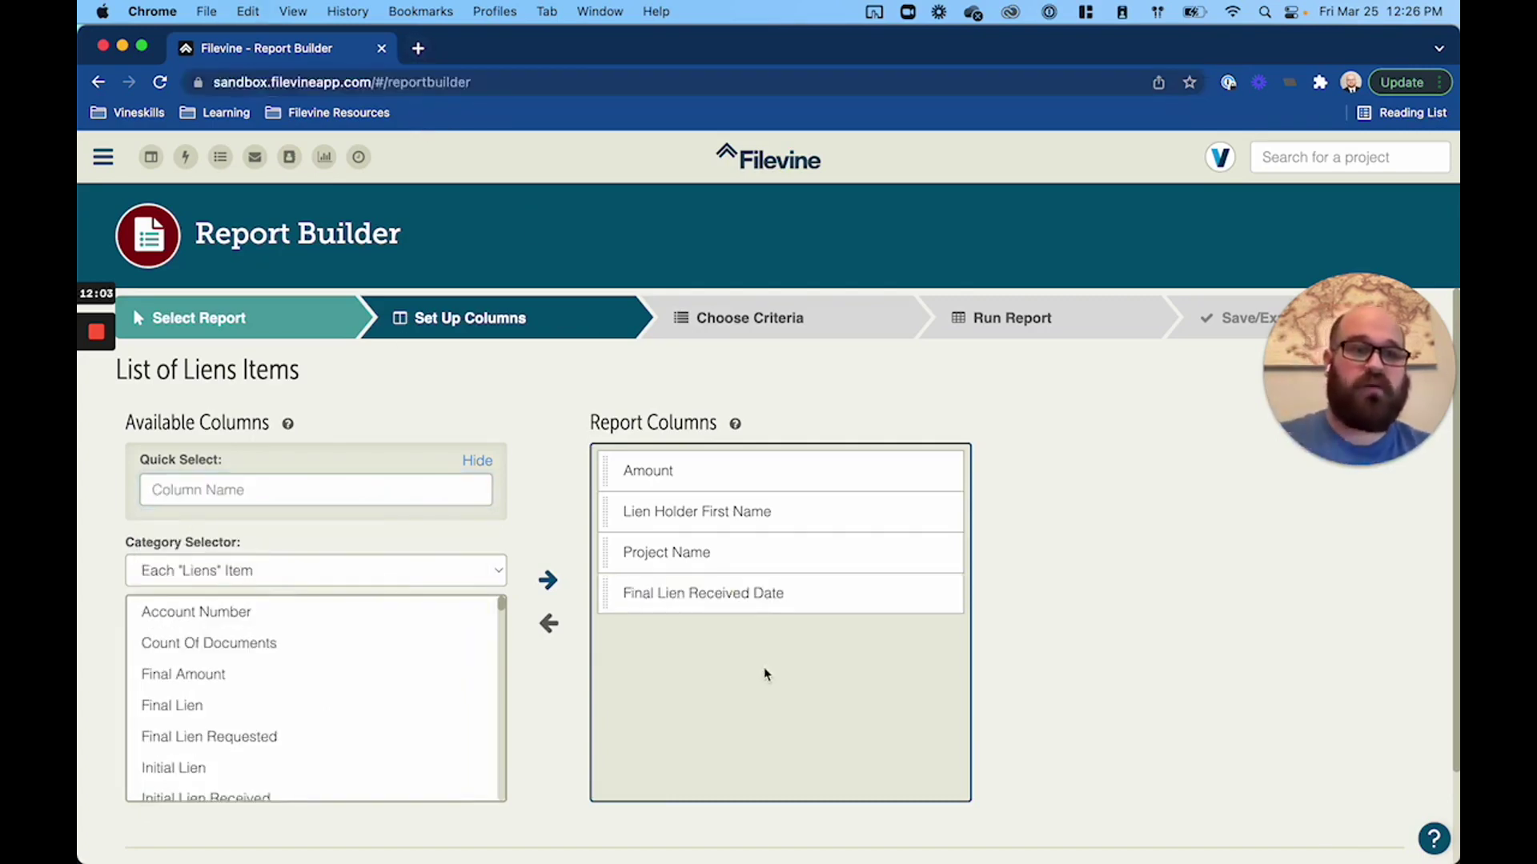
- Go to the criteria step and try filtering criteria for 'LIENHOL', then erase it
left_click(762, 335)
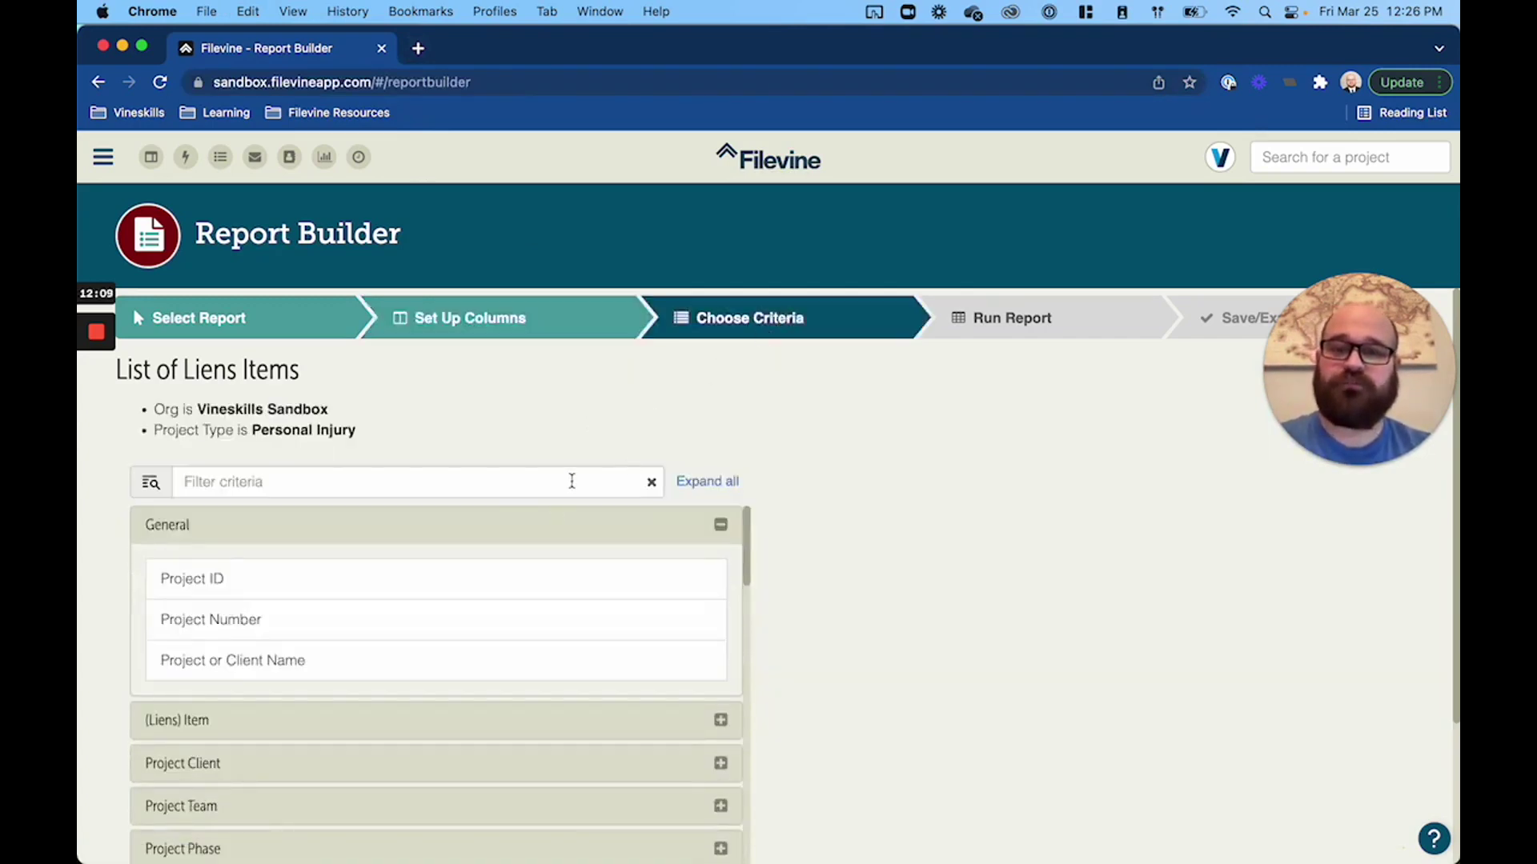
left_click(571, 481)
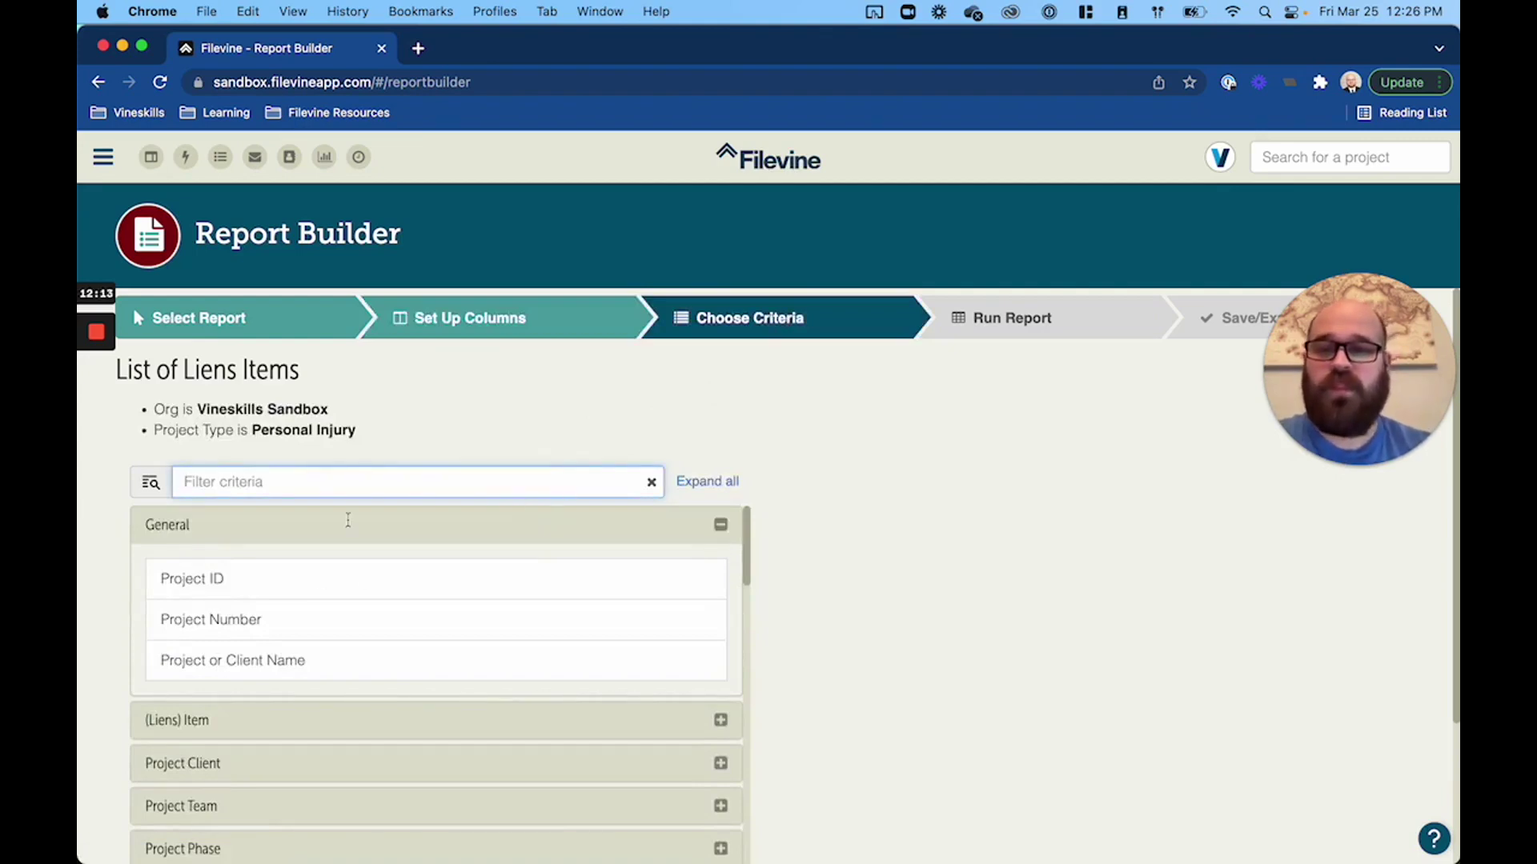
type("LIENHOL")
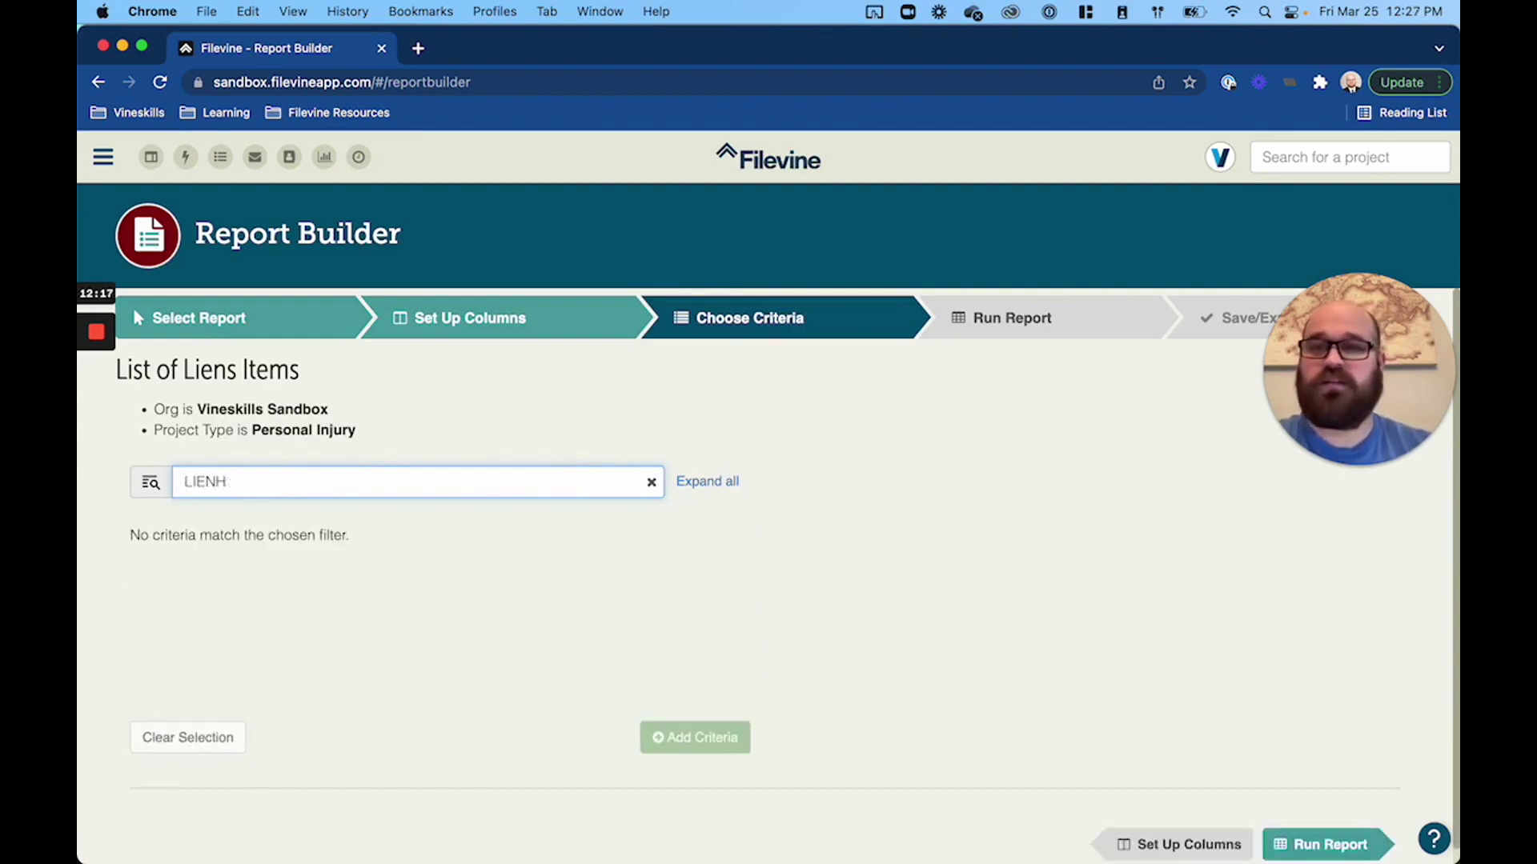
key("BackSpace")
key("BackSpace")
key("BackSpace")
key("BackSpace")
- Load the copied Report Builder URL in a new browser tab
left_click(418, 48)
left_click(356, 48)
left_click(354, 82)
key("super+c")
left_click(416, 56)
left_click(452, 81)
key("super+v")
key("Return")
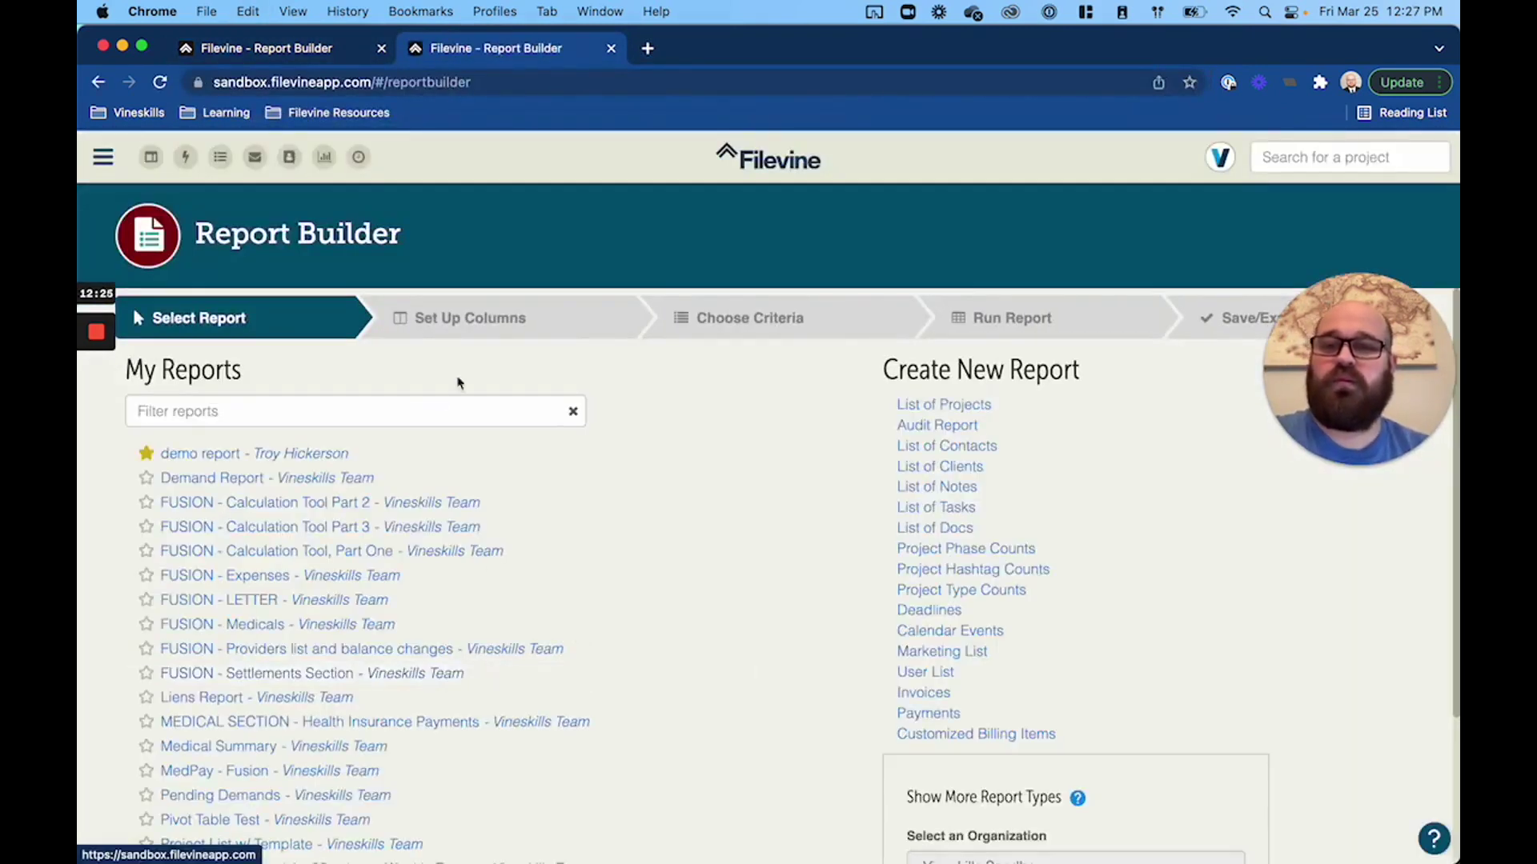
- Search projects for 'BLACK' and open the Black Widow - MVA project
left_click(1364, 169)
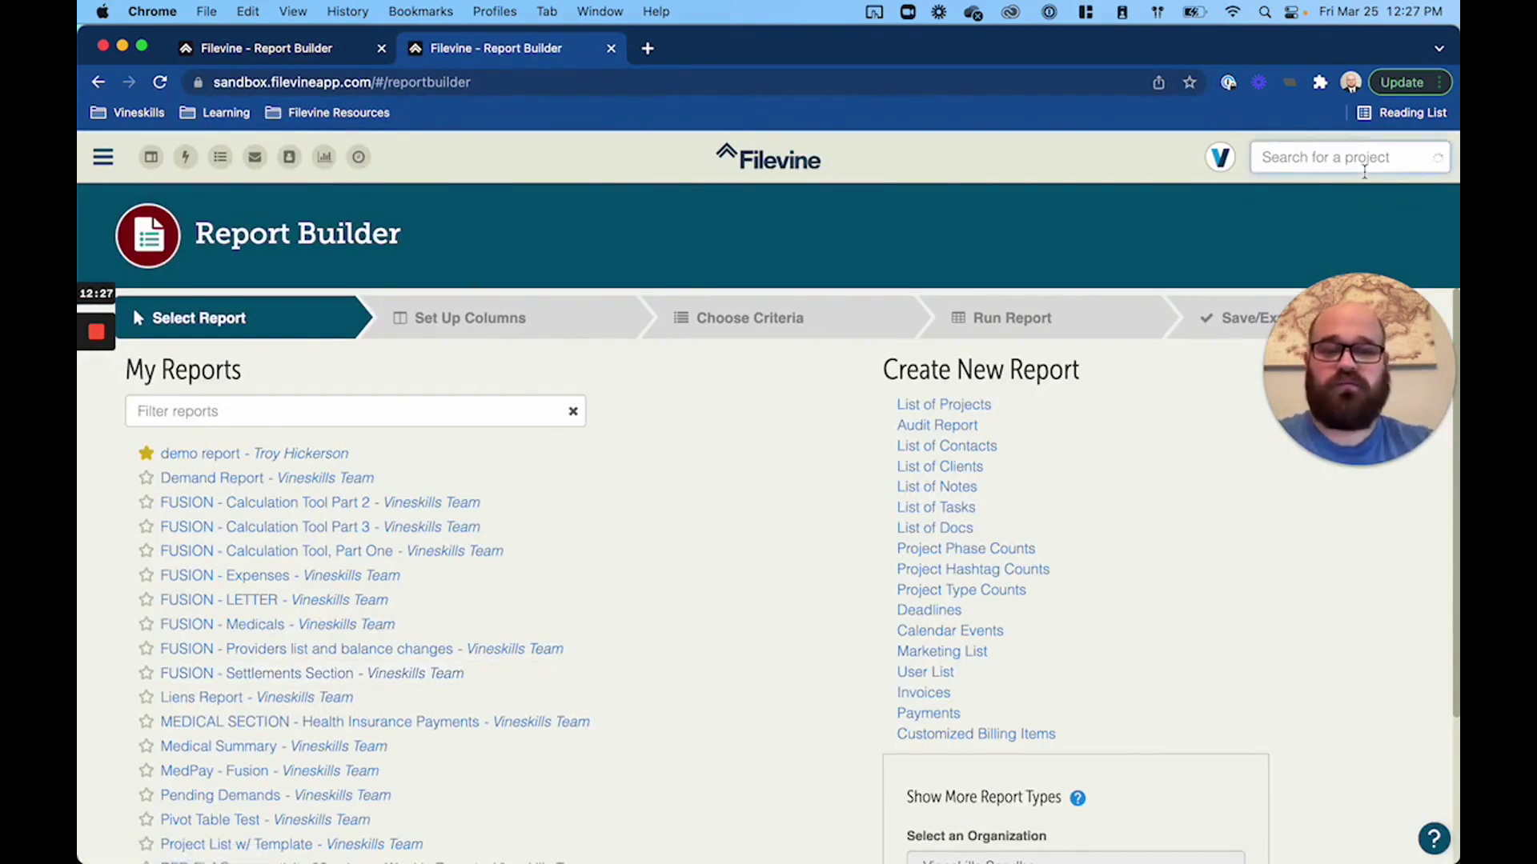
type("BLACK")
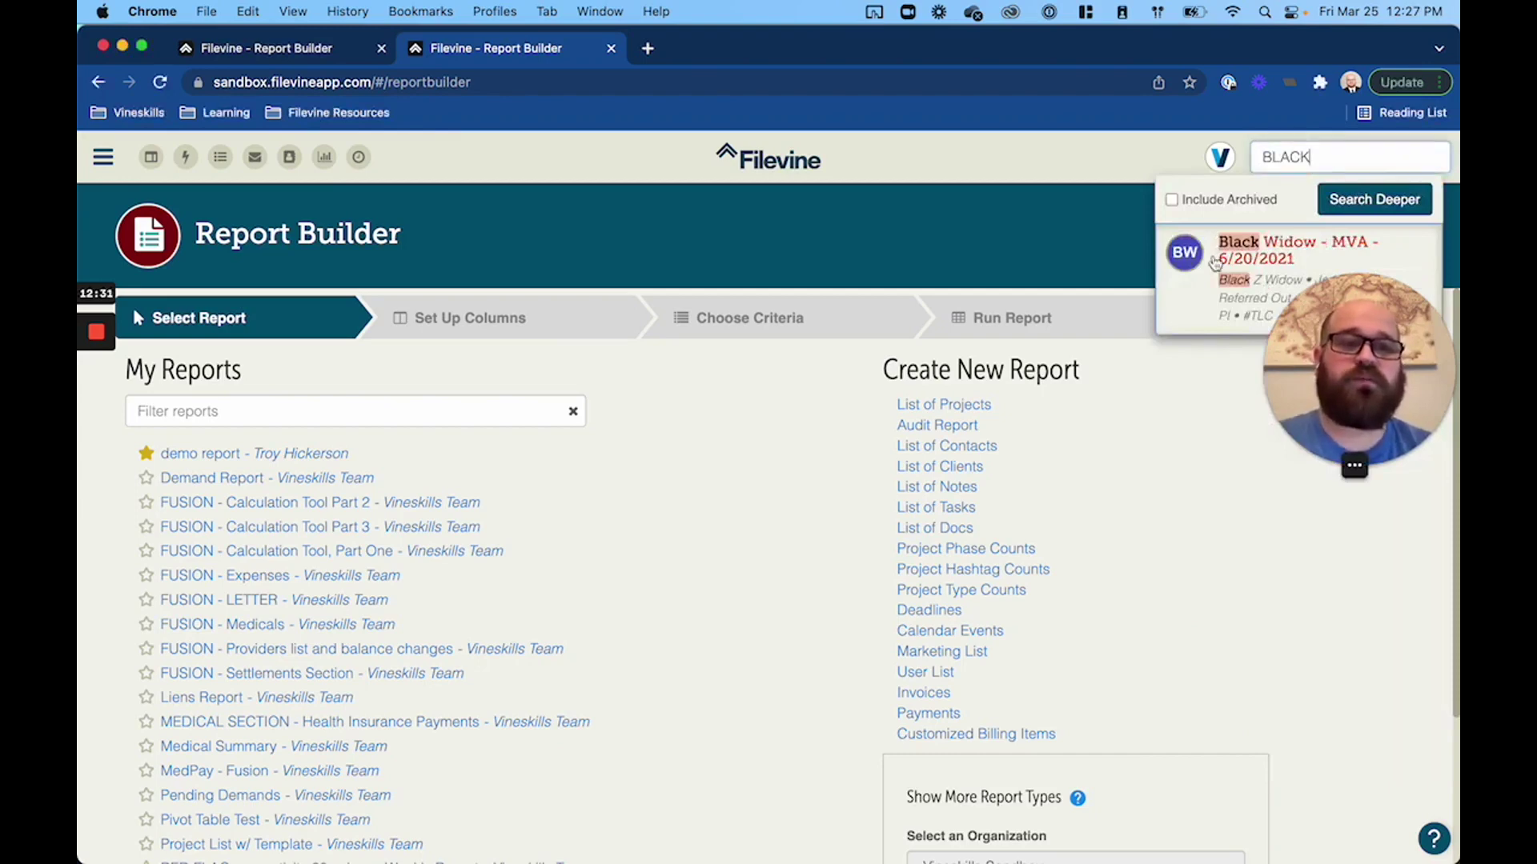
left_click(1182, 273)
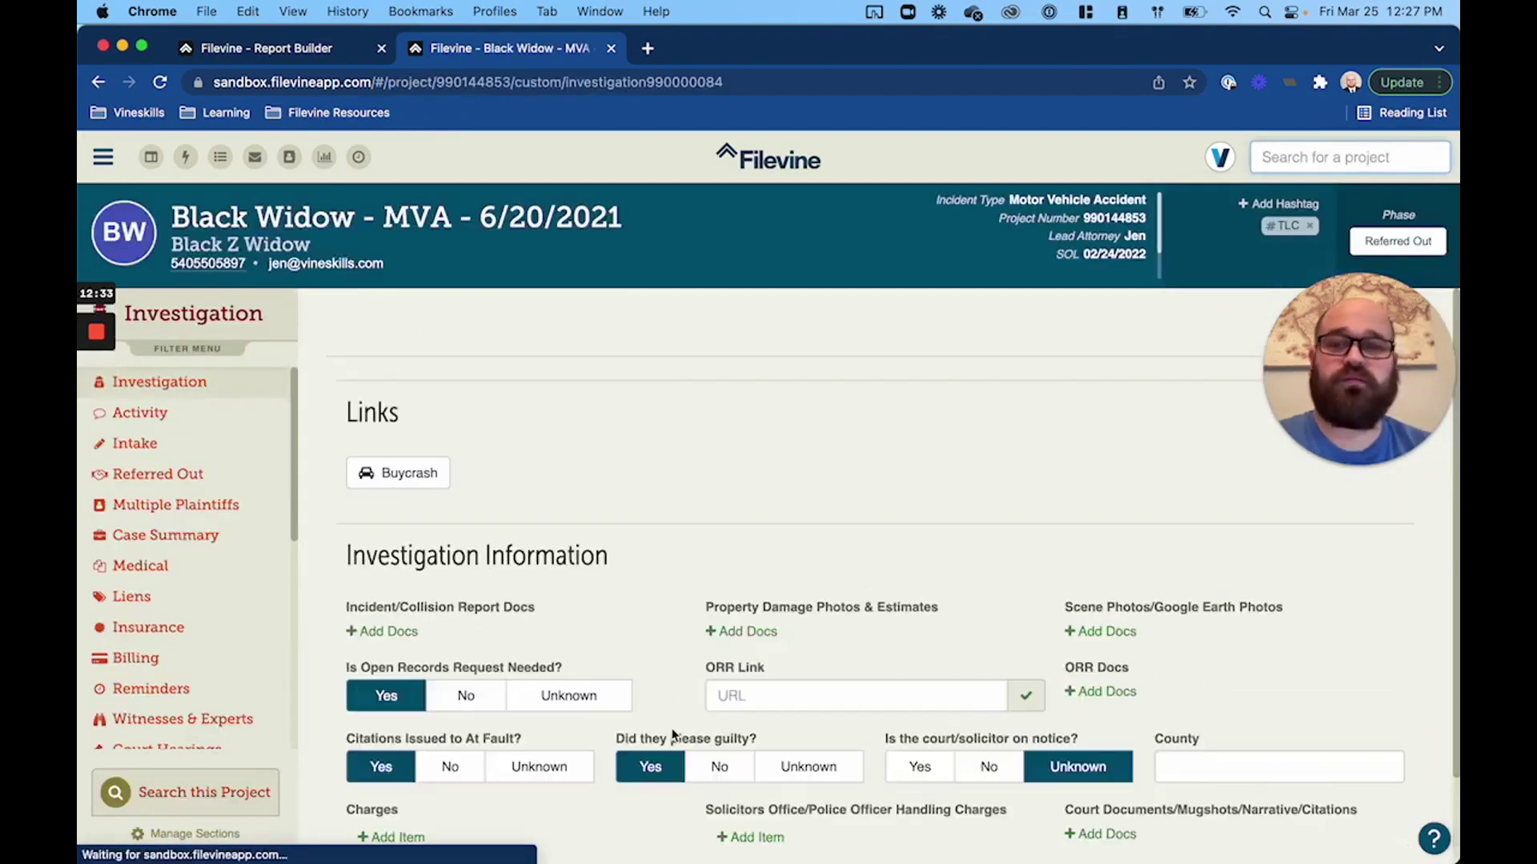
- Open the project's Liens list and view the Optum, Inc lien details
scroll(181, 504, "down", 2)
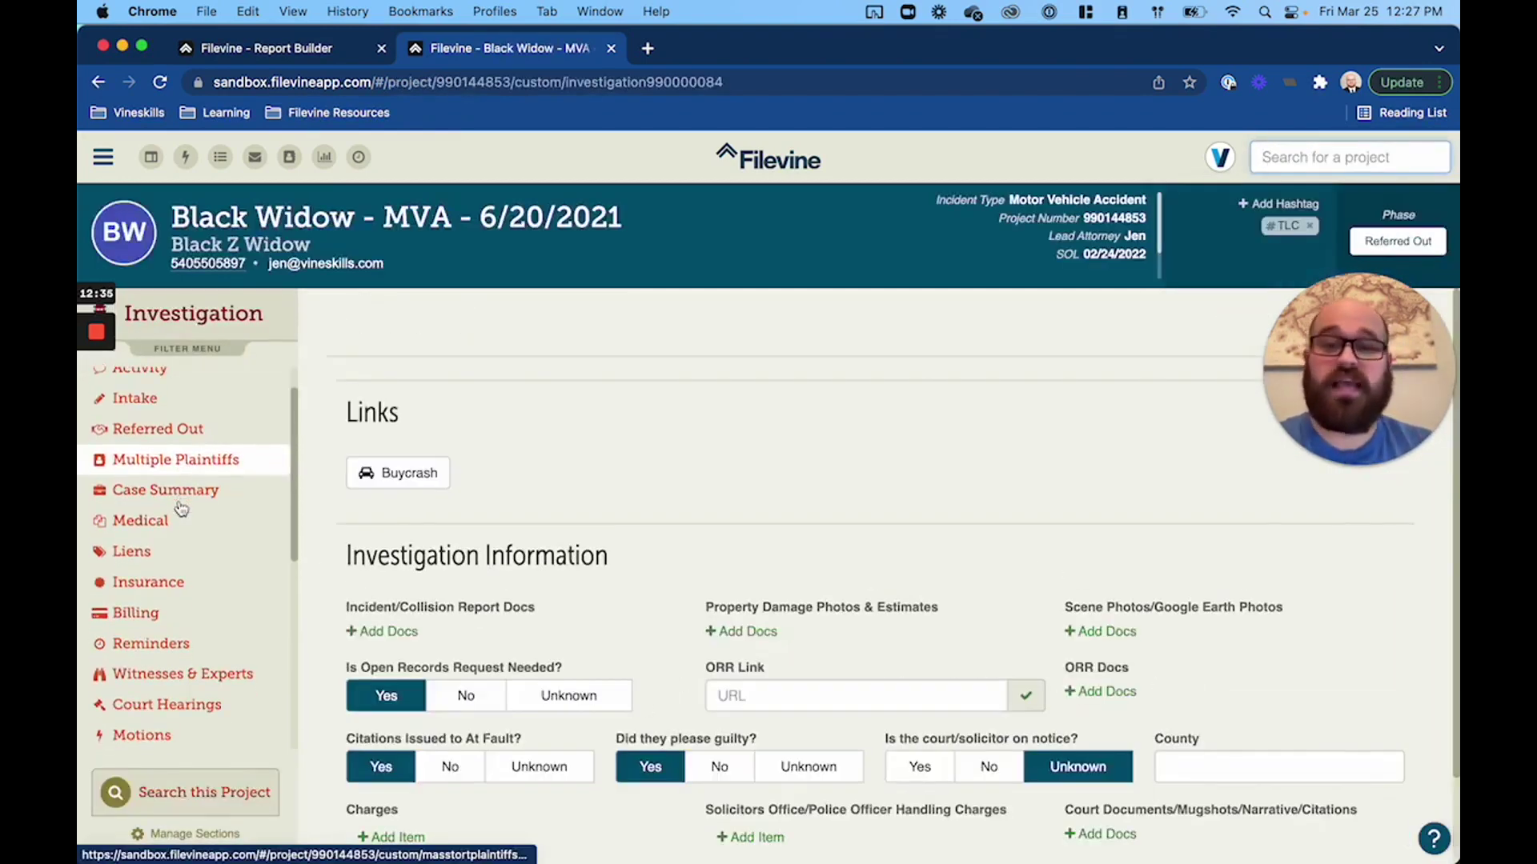
scroll(181, 509, "down", 2)
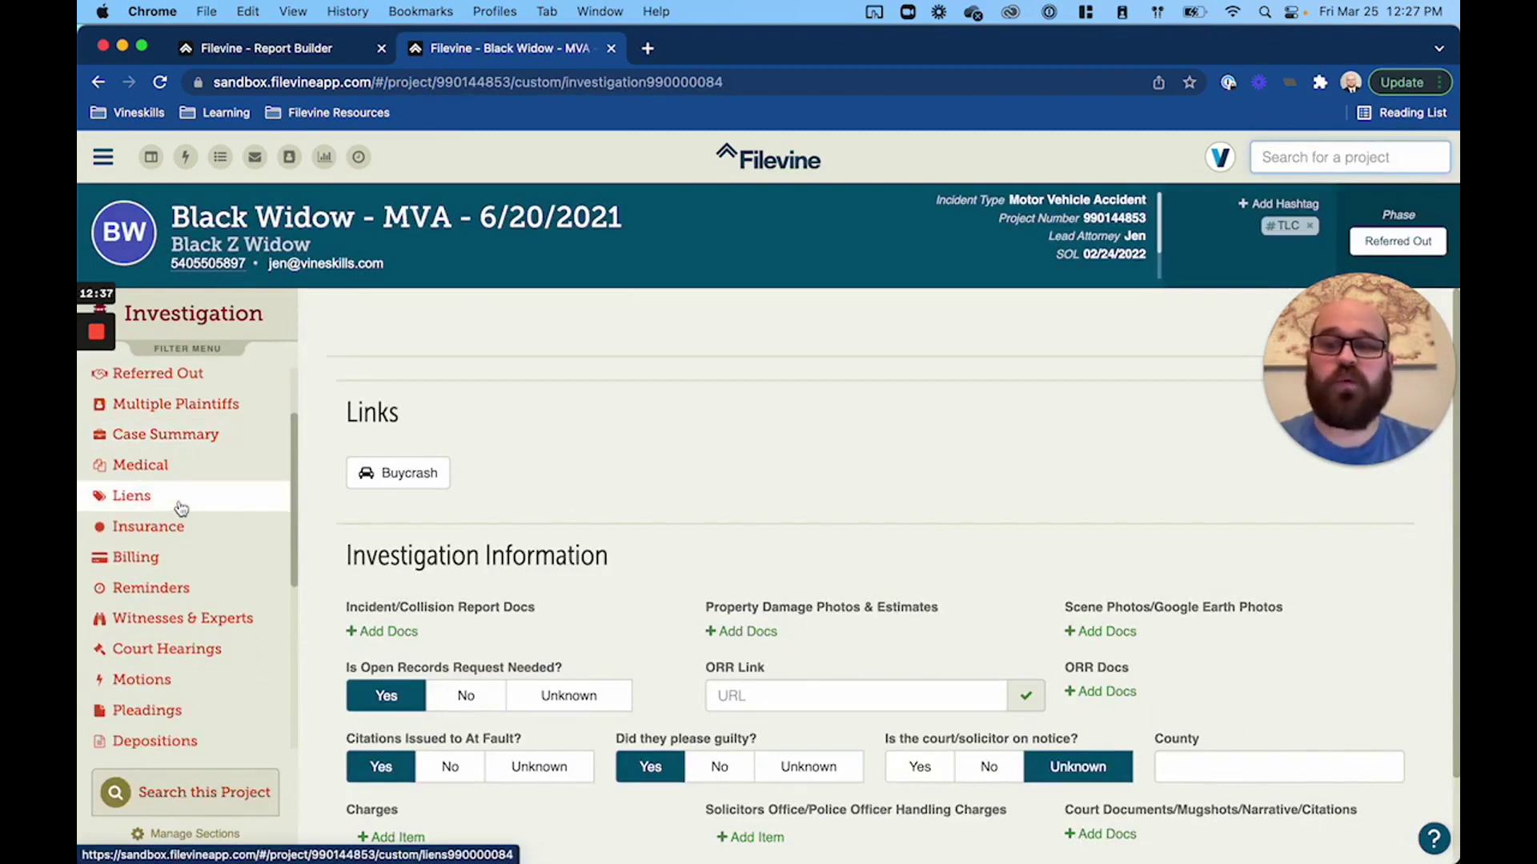
left_click(180, 505)
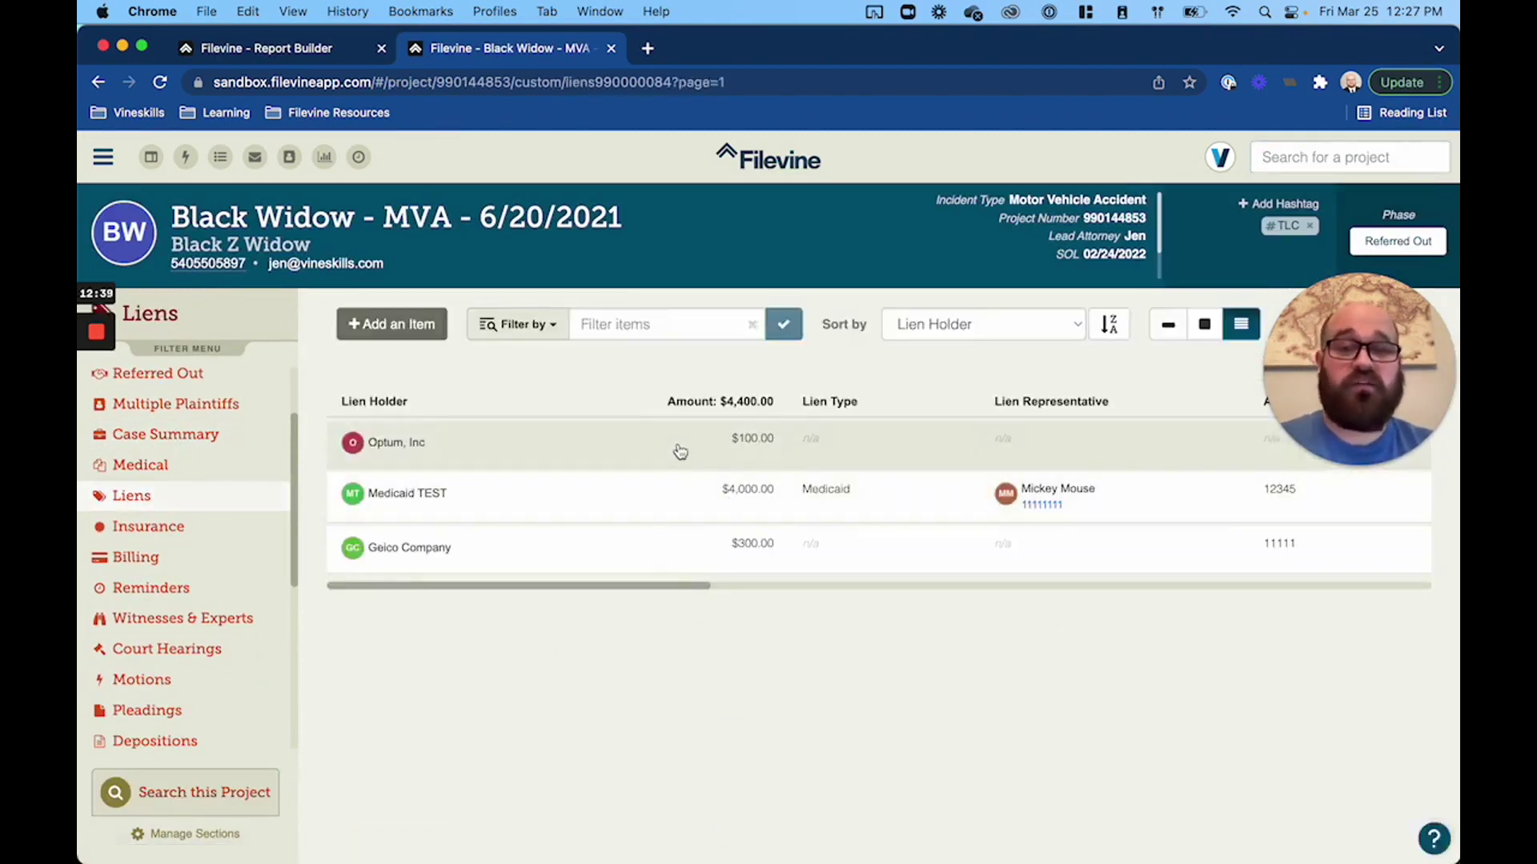
left_click(670, 446)
scroll(706, 529, "down", 3)
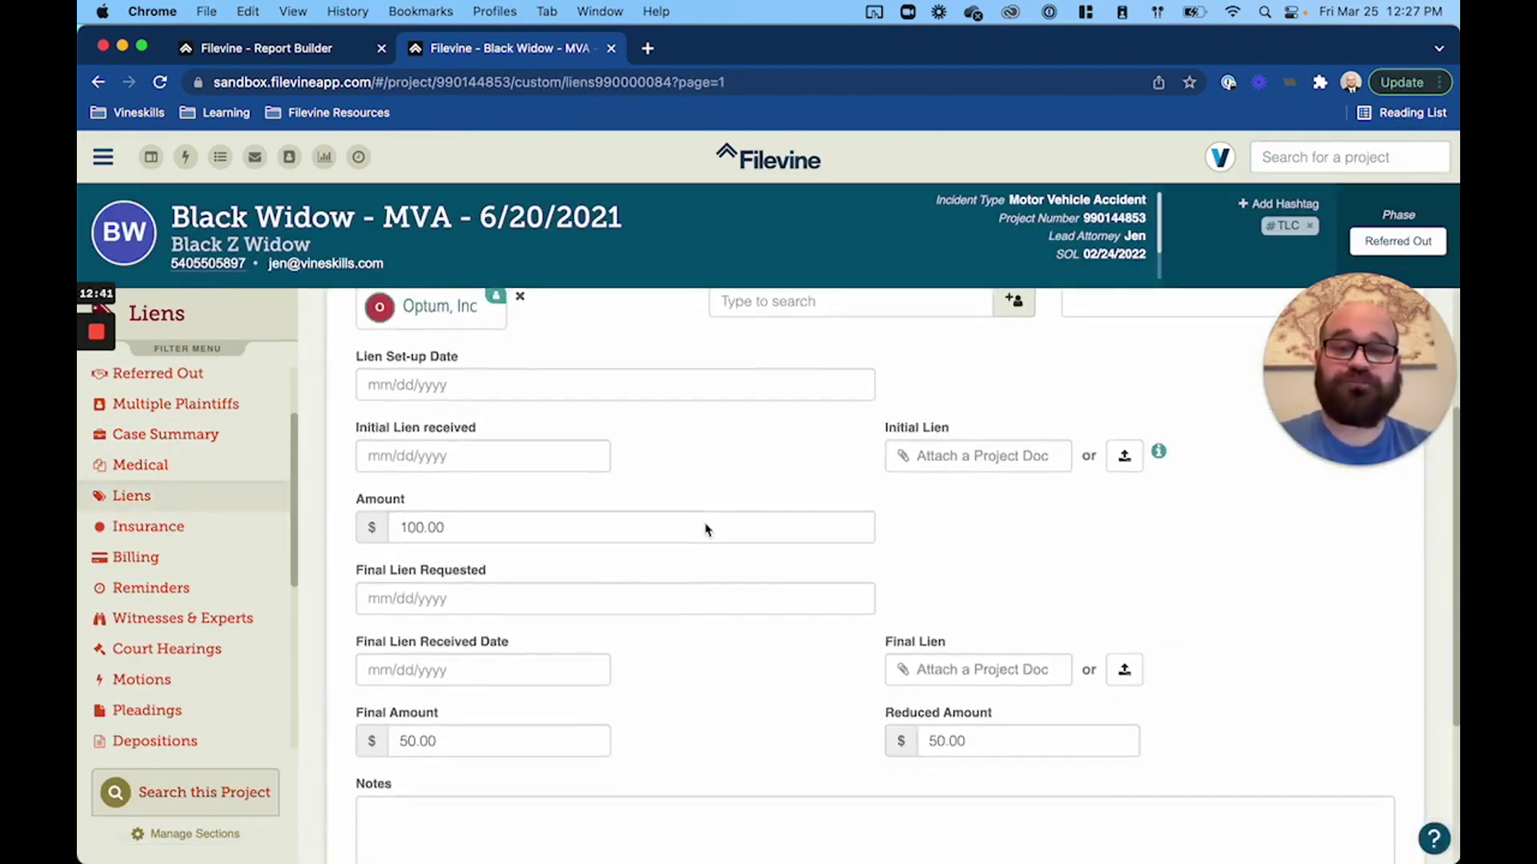
scroll(707, 522, "up", 2)
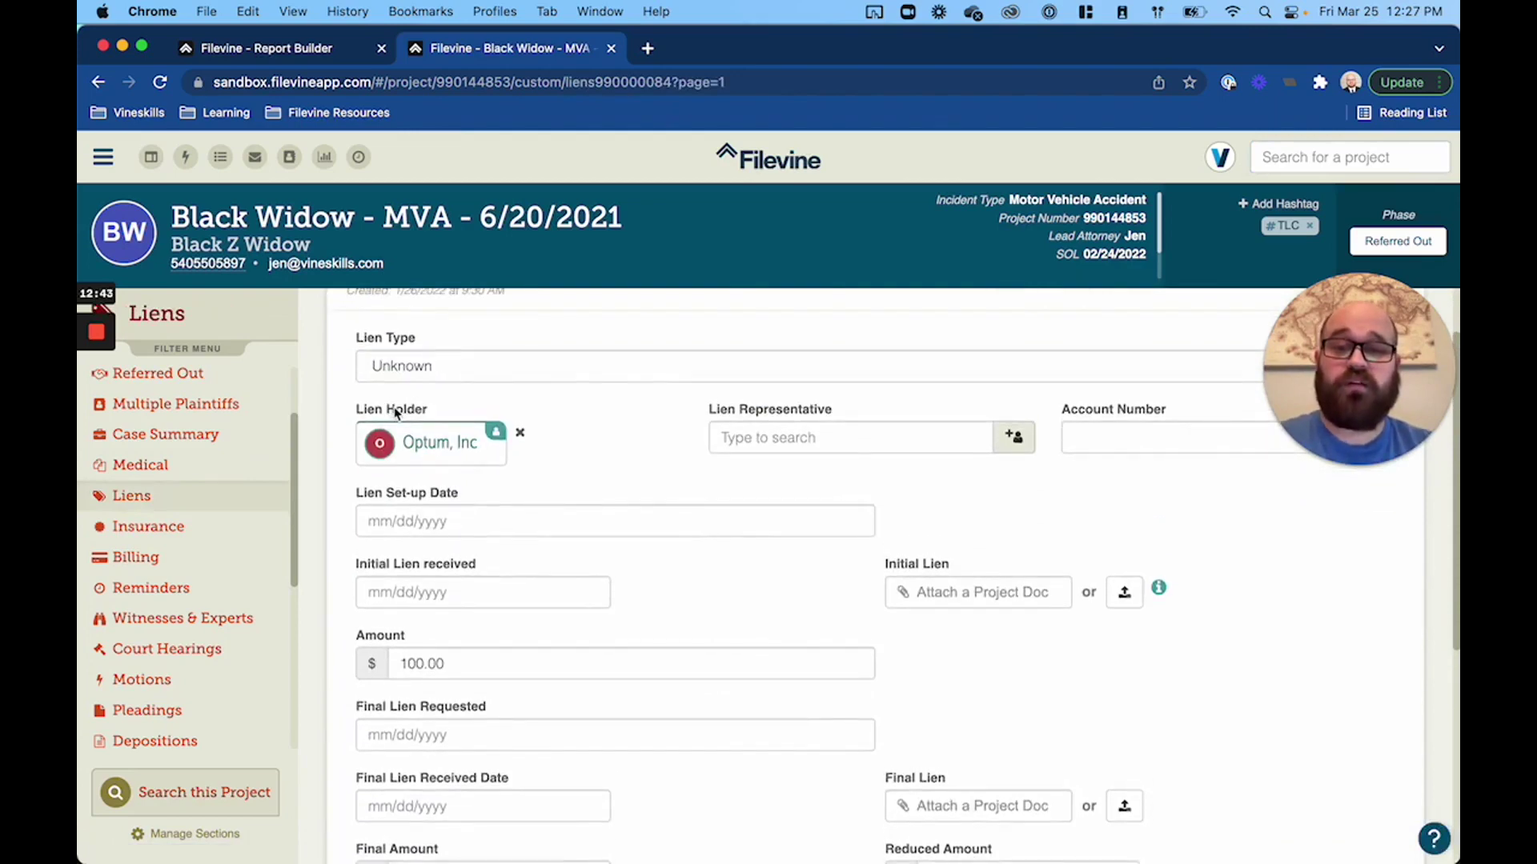
- Back on the liens report tab, go to criteria and search for 'LIEN HOLDER'S FI'
left_click(319, 52)
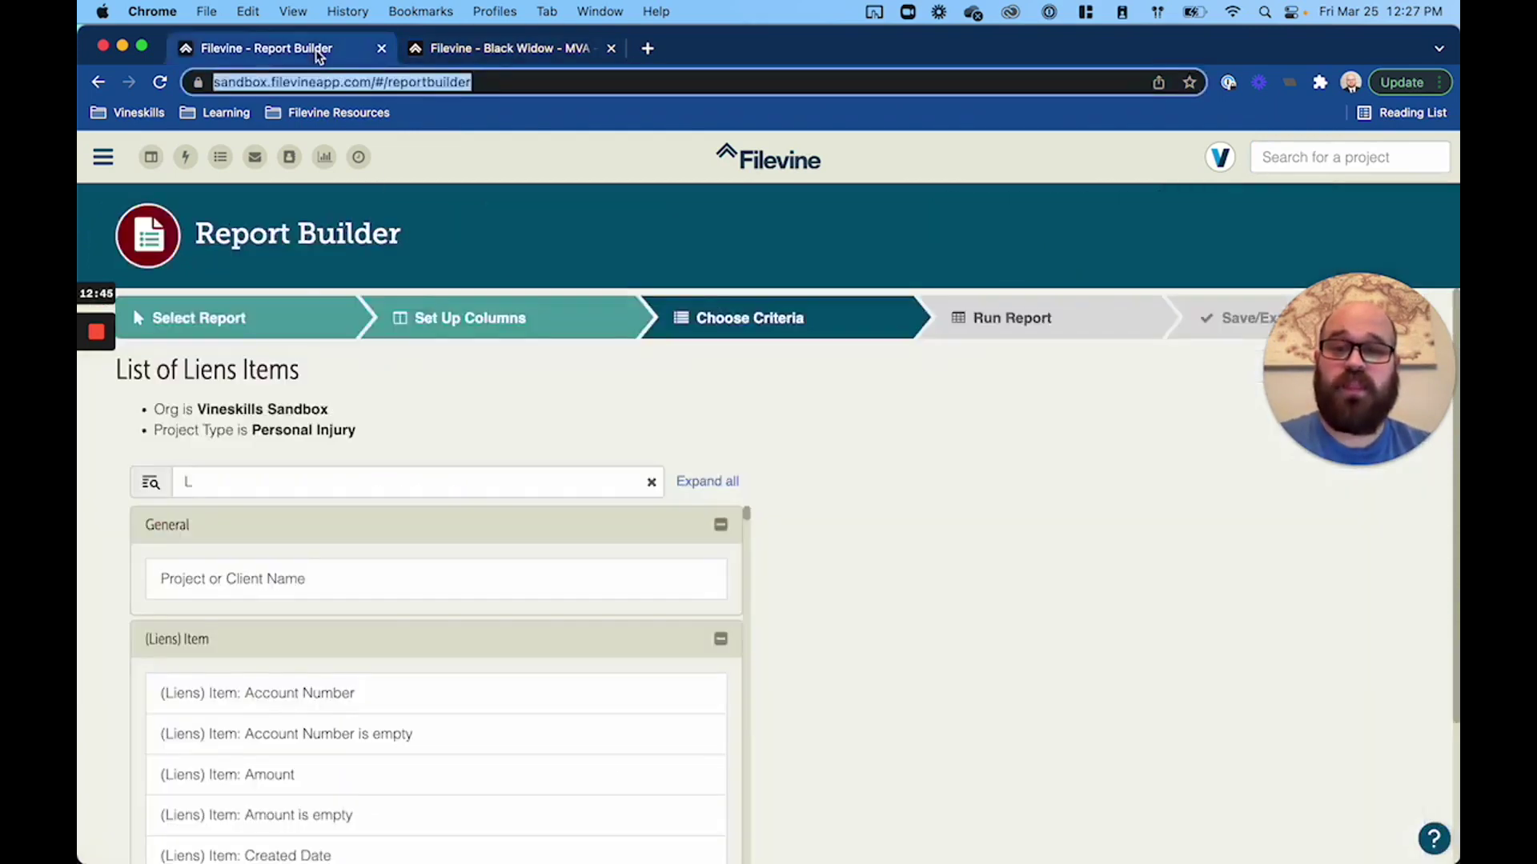
left_click(550, 321)
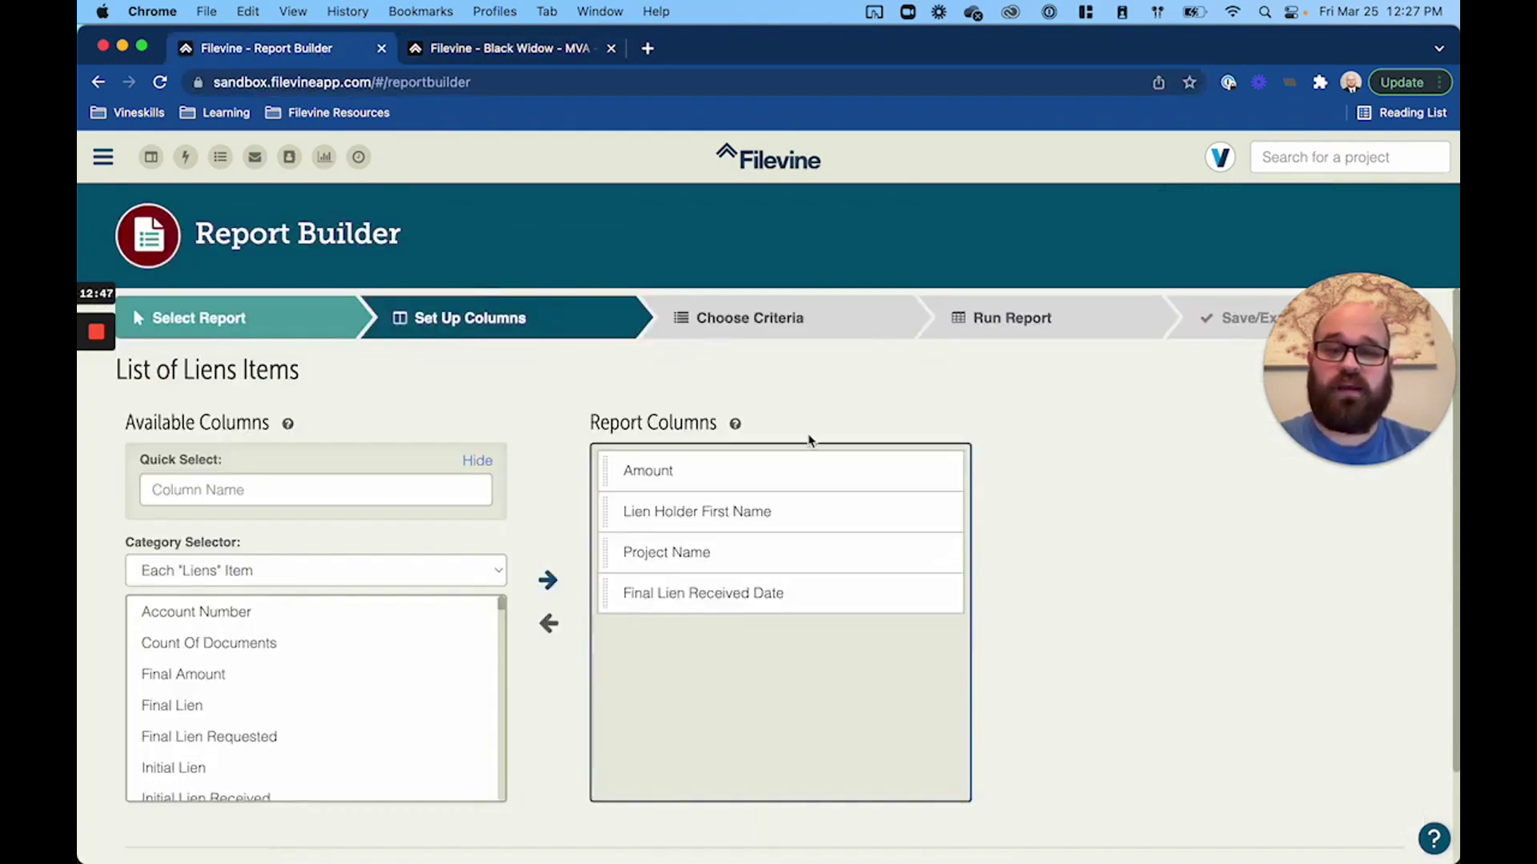
left_click(745, 320)
left_click(307, 489)
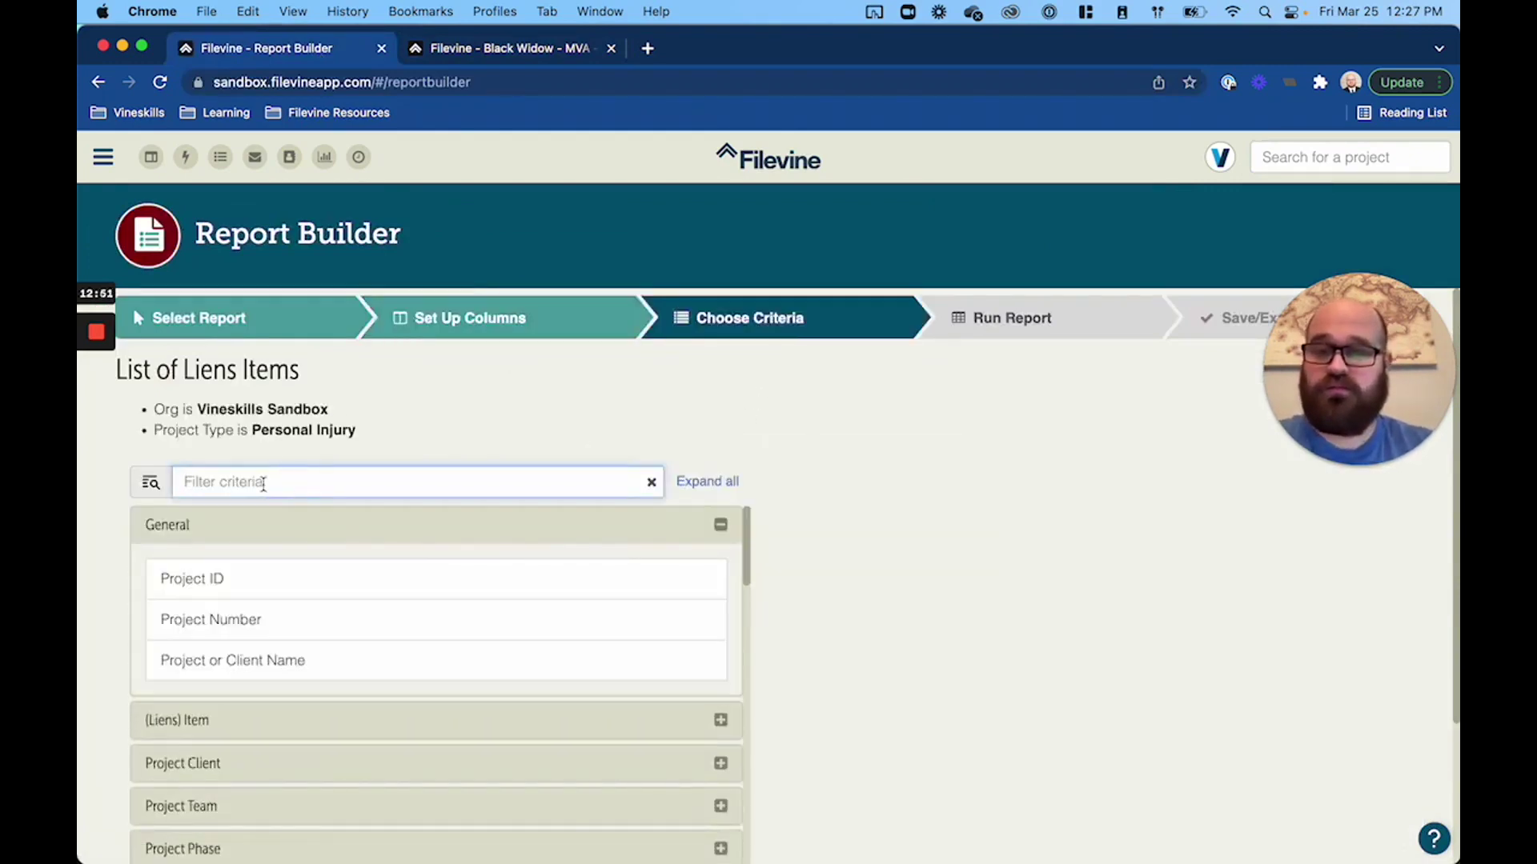
type("LIEN HOLDER")
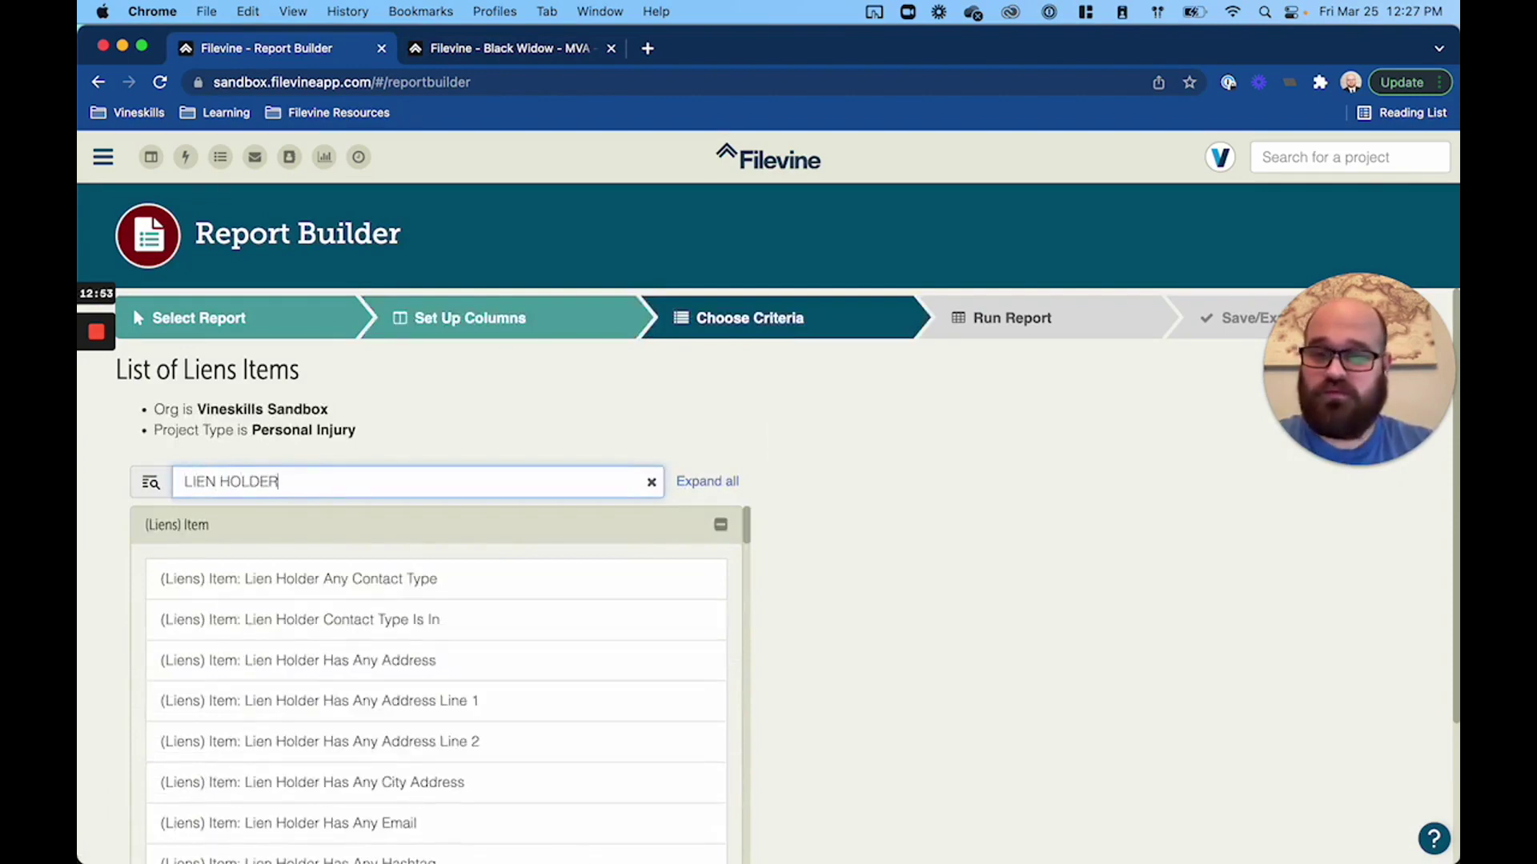
type("'S FI")
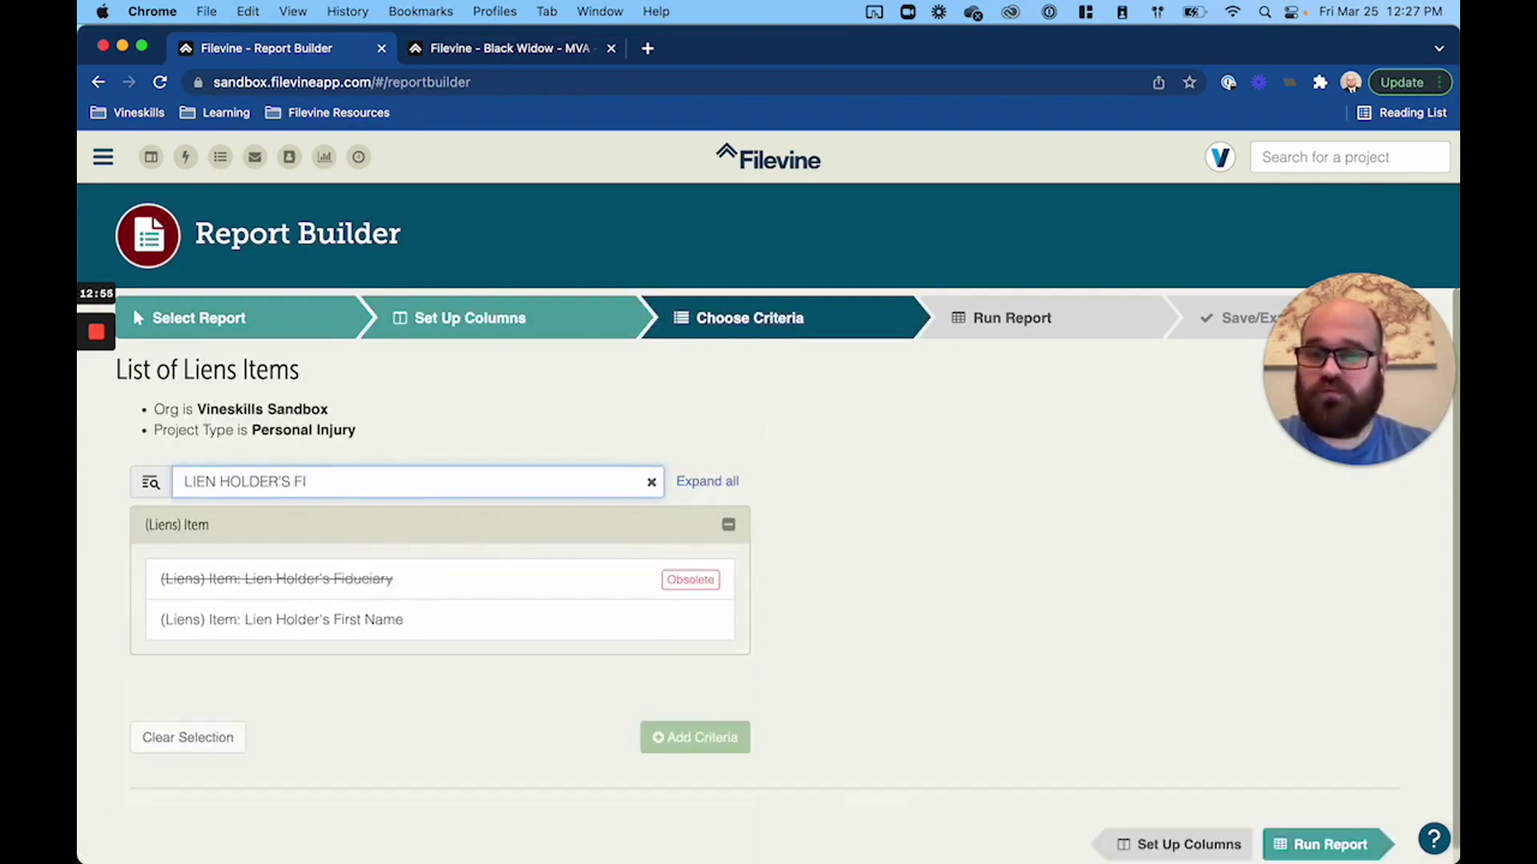
- Add a Lien Holder's First Name criterion set to contains 'optum'
left_click(336, 621)
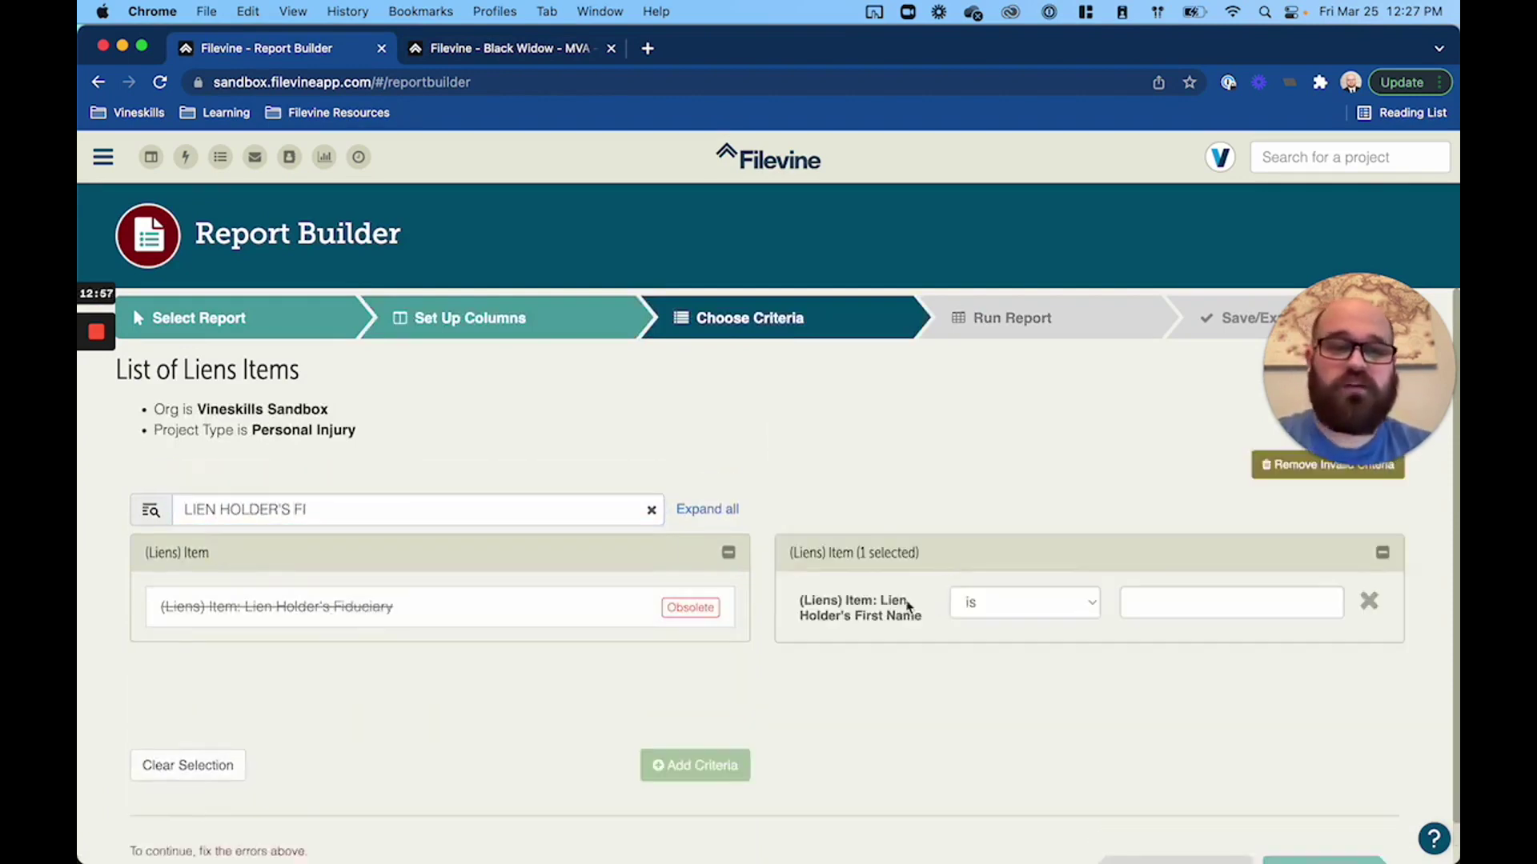
left_click(970, 610)
left_click(993, 628)
left_click(1161, 600)
type("OP")
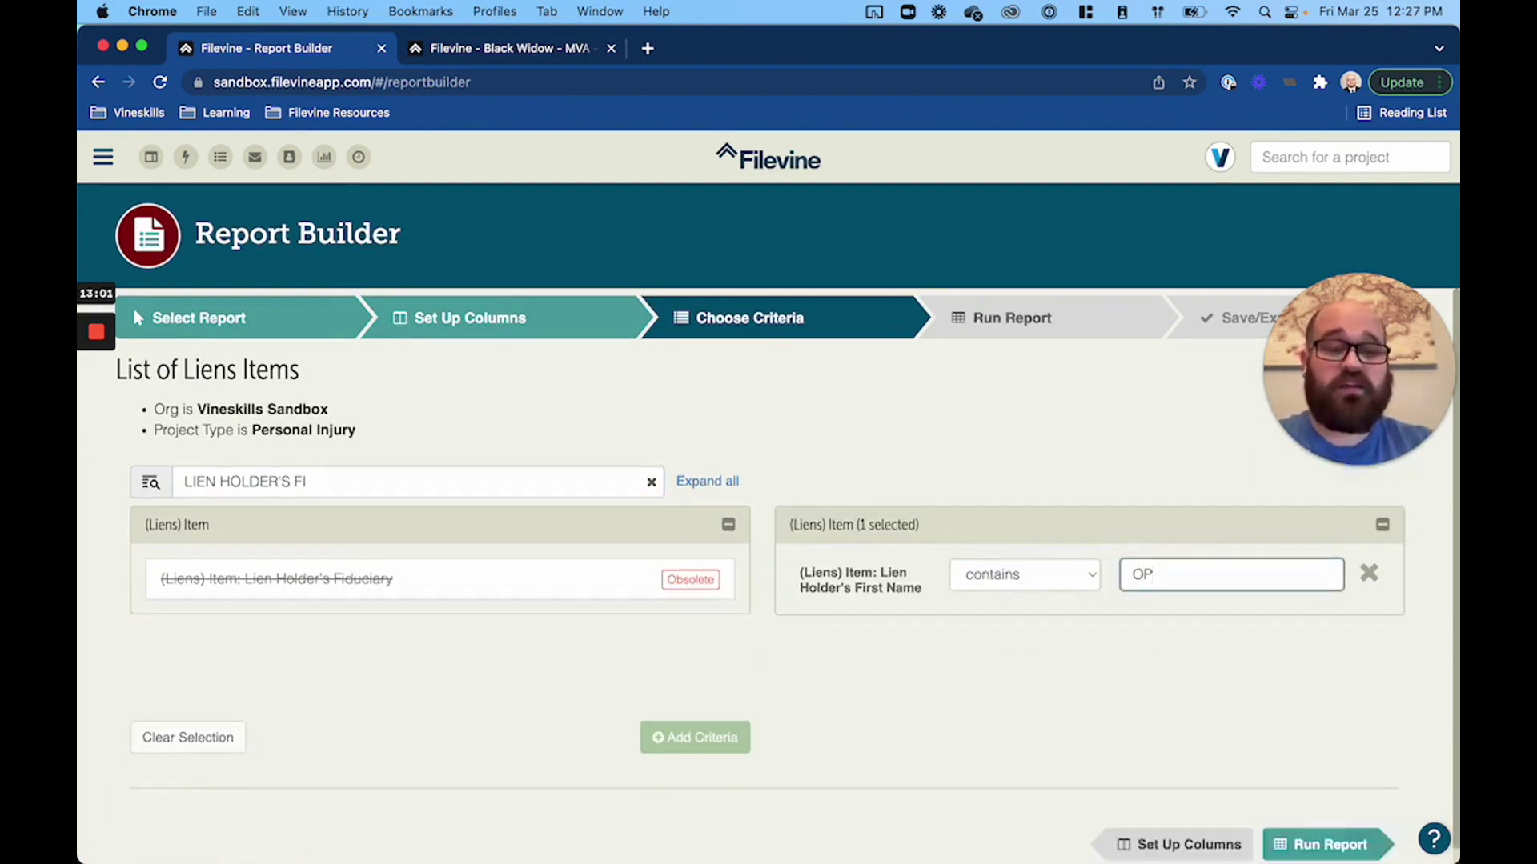
type("ptum")
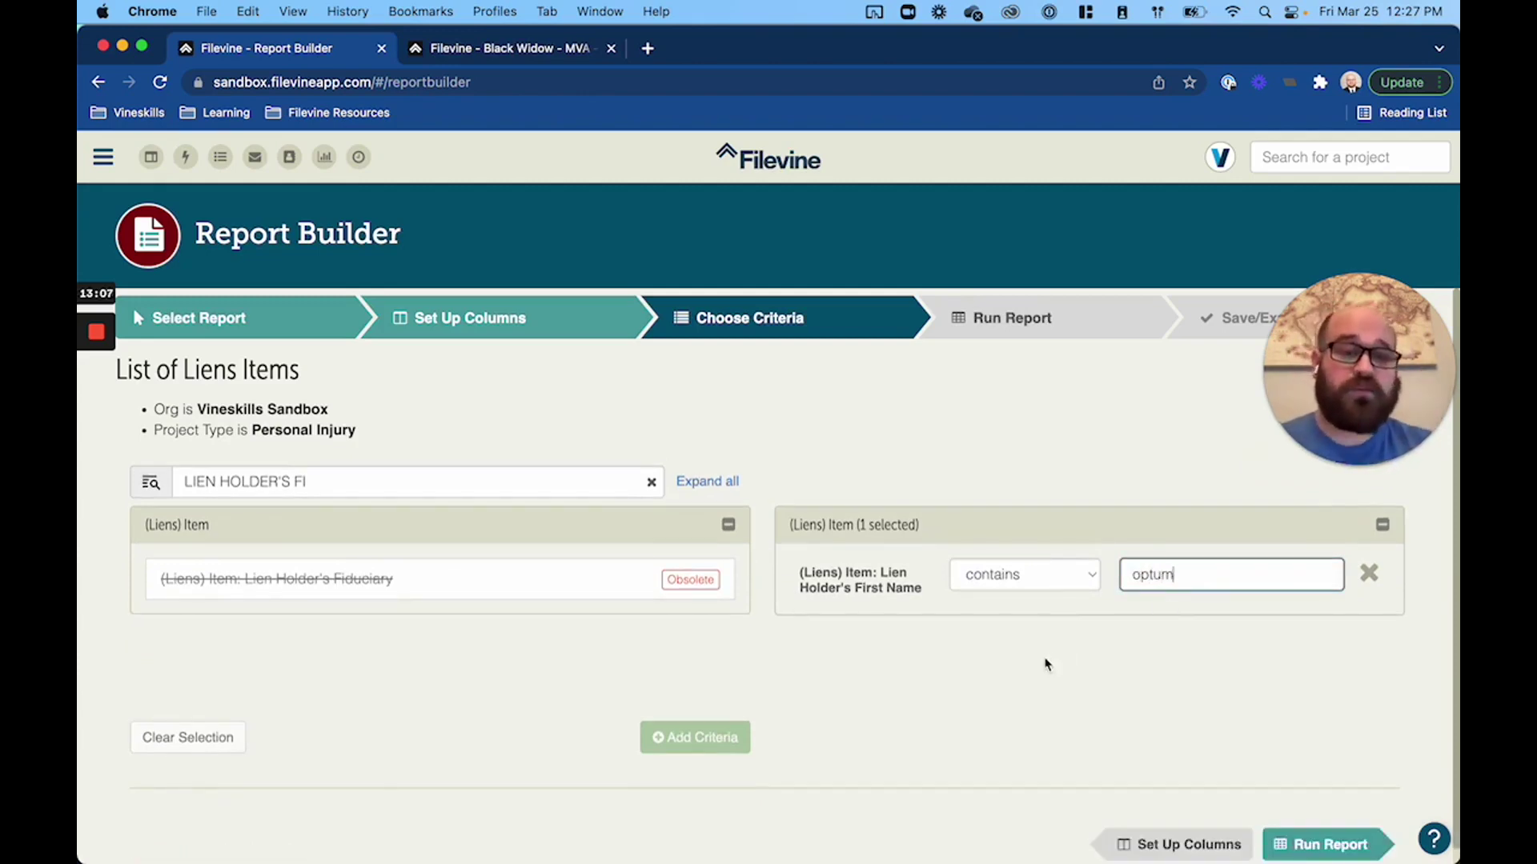
left_click(1033, 587)
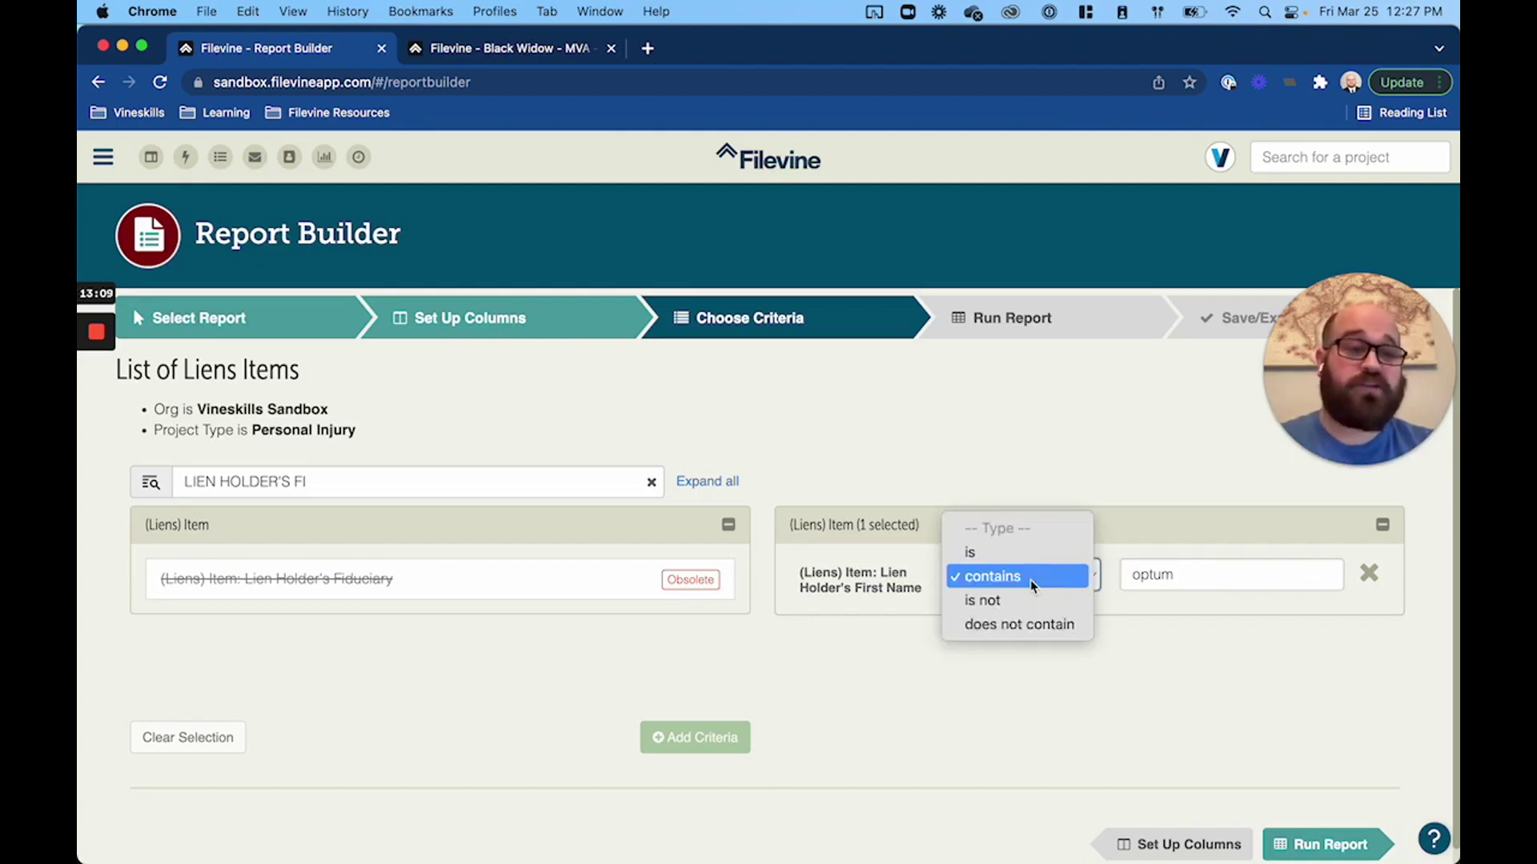
left_click(1138, 667)
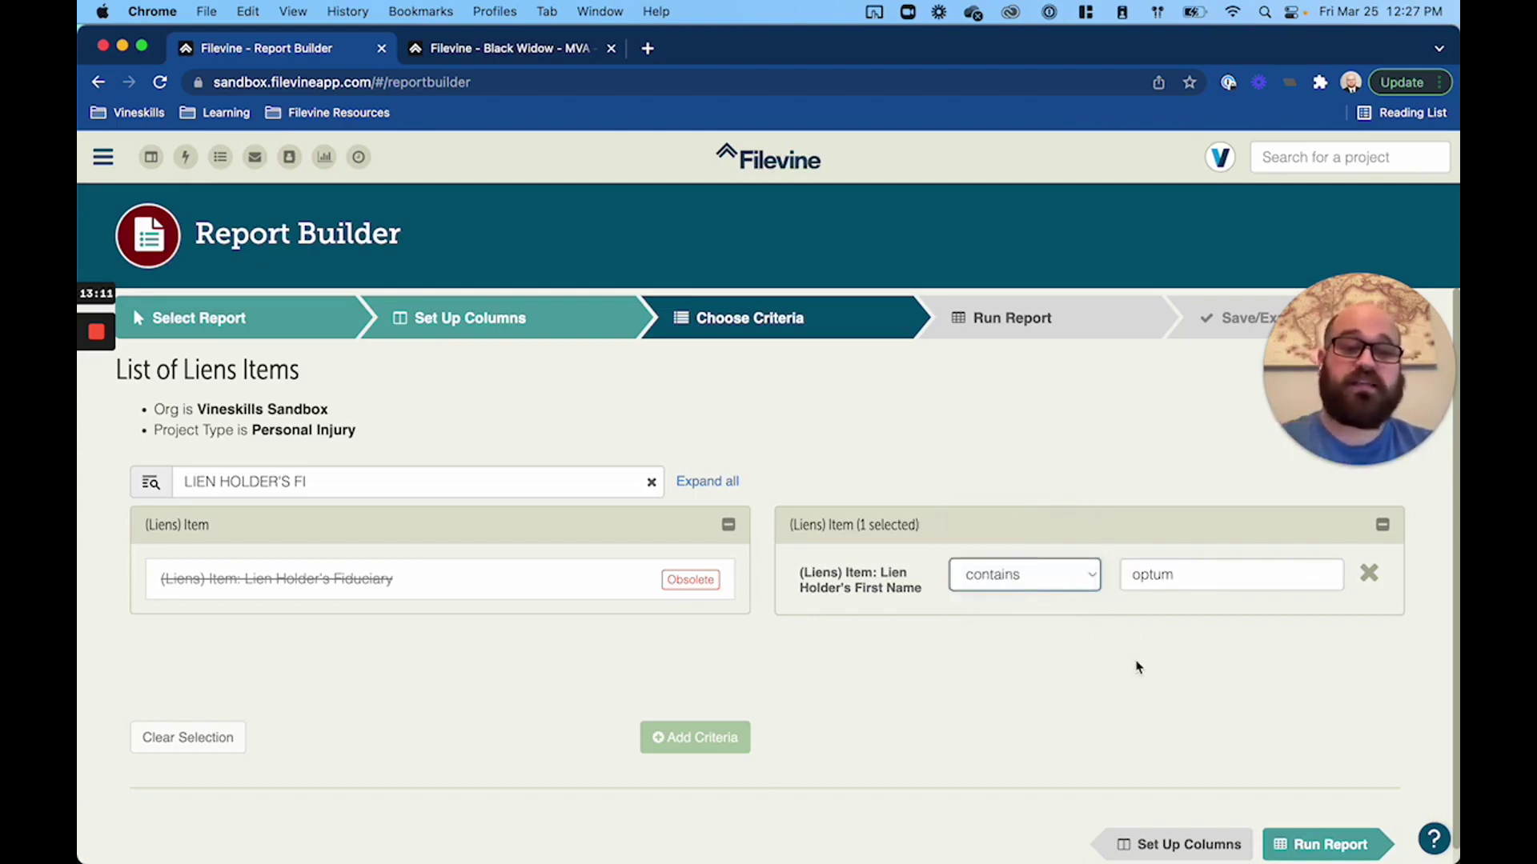
- Run the liens report filtered to lien holder containing 'optum'
left_click(1010, 312)
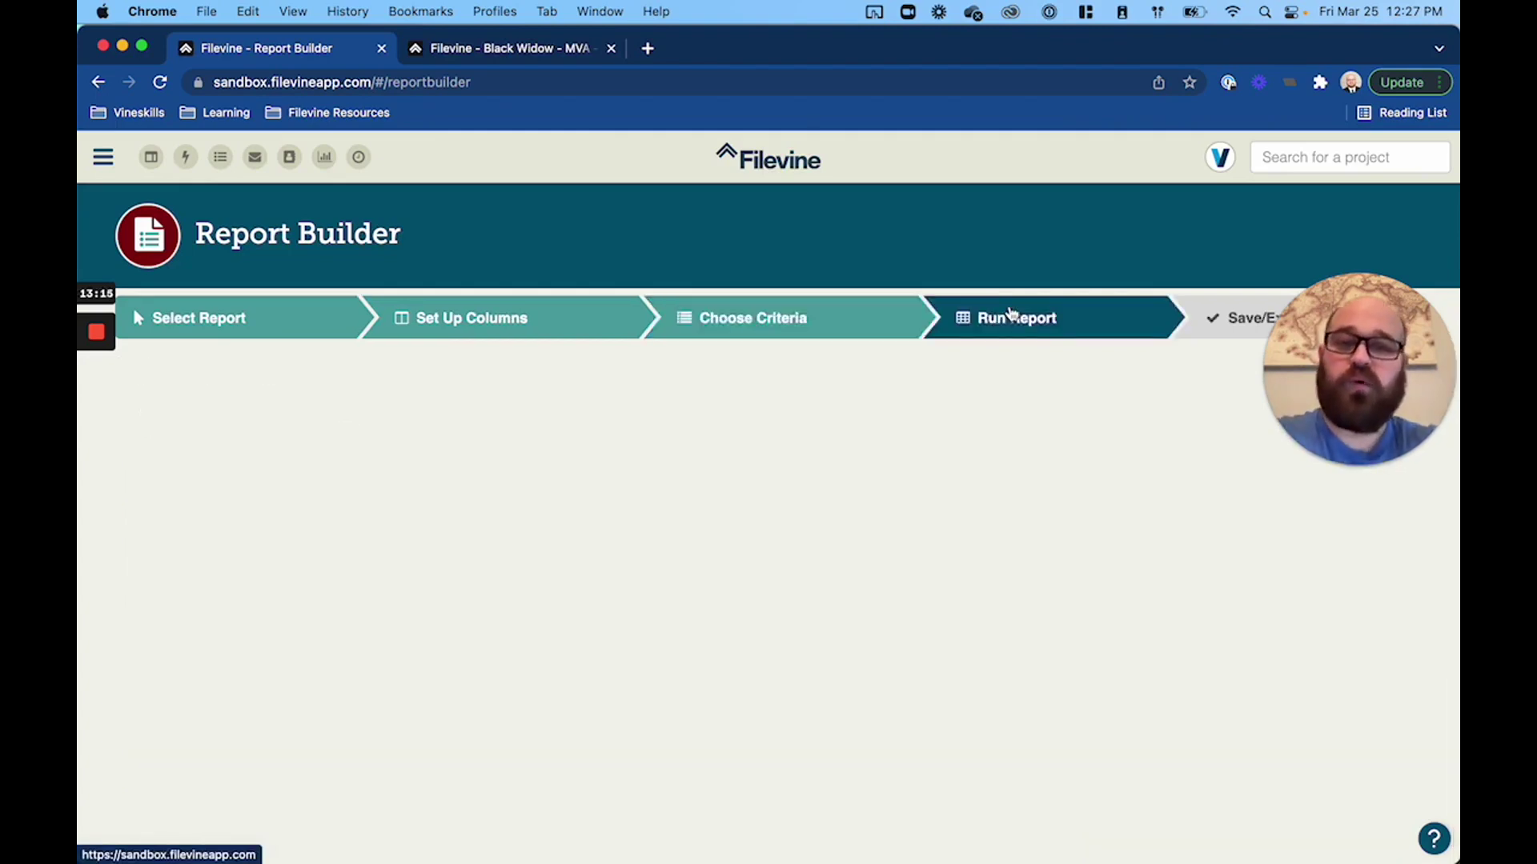